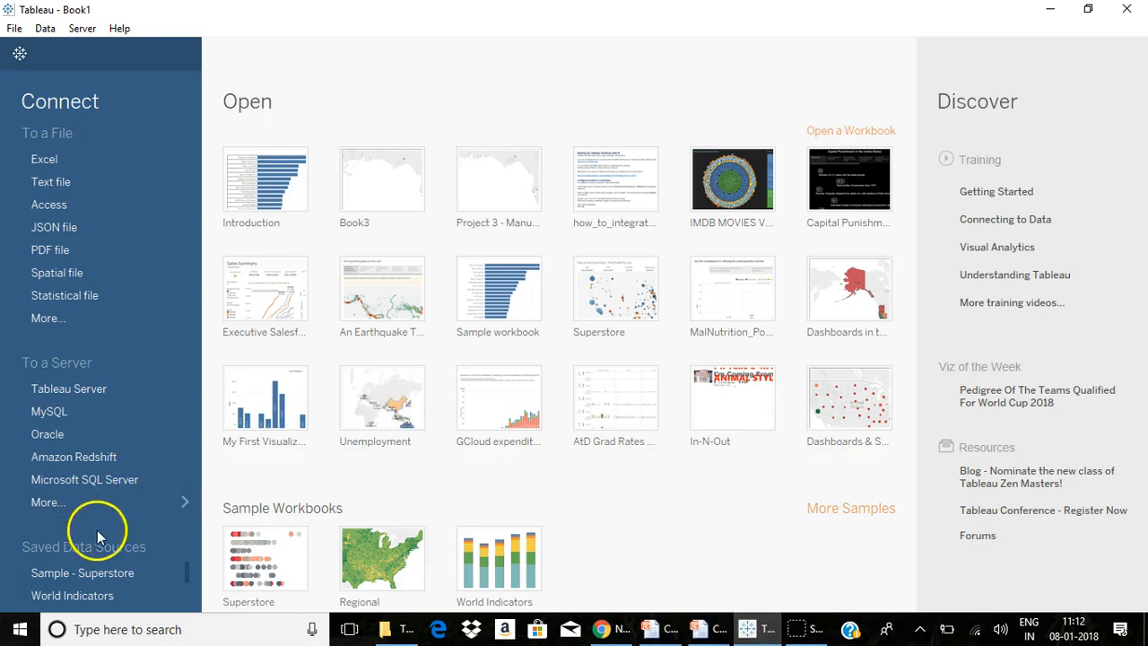
Step: Open the Sample - Superstore saved data source and delete the existing Profit Ratio measure
click(112, 574)
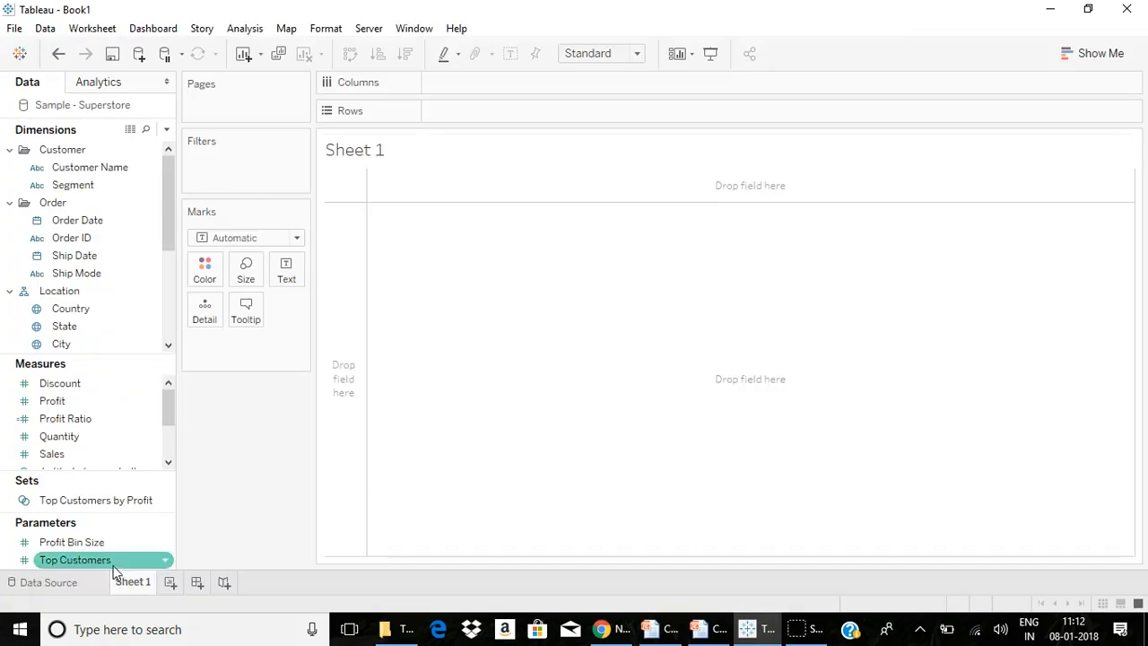
right_click(154, 419)
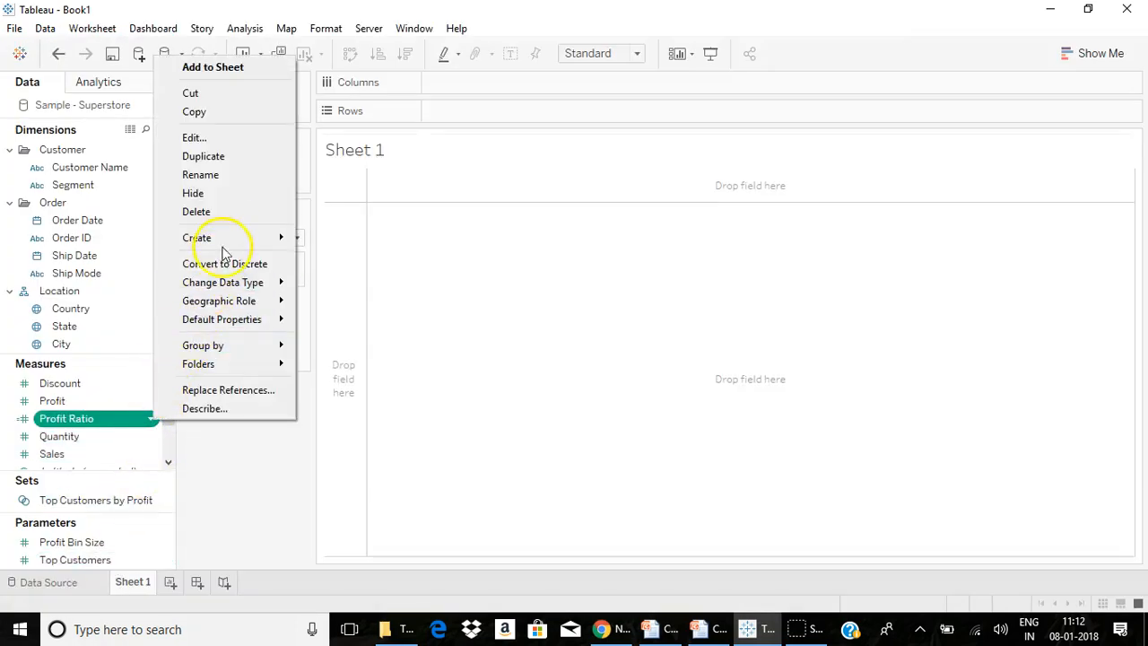
click(228, 213)
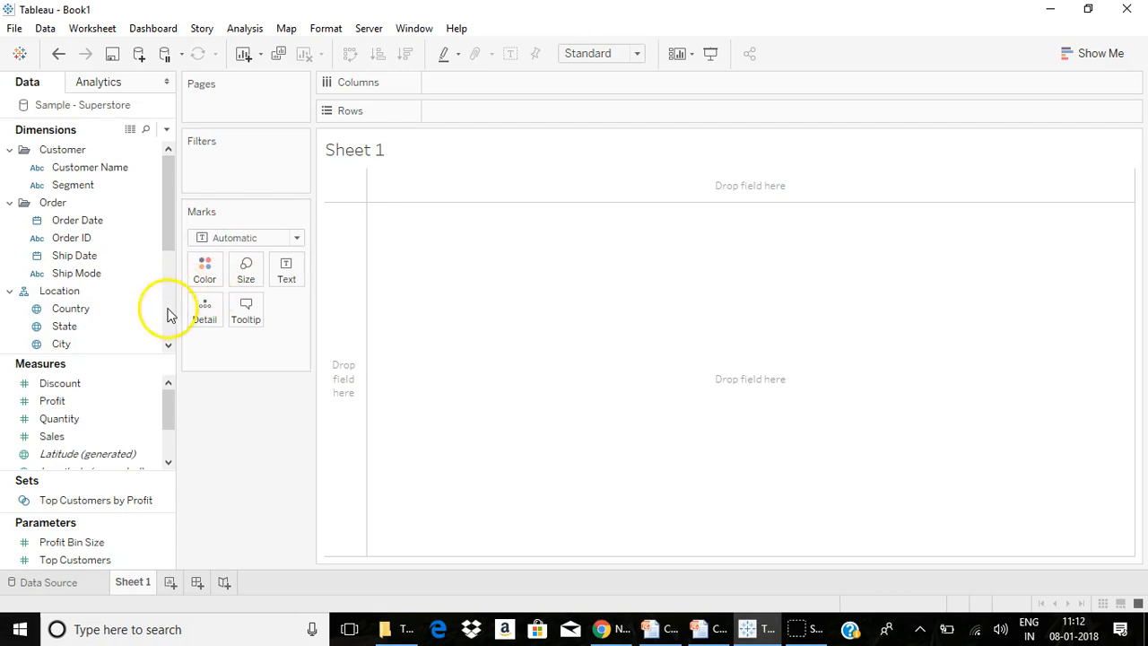
Step: Place the Customer Name dimension on Columns
click(87, 169)
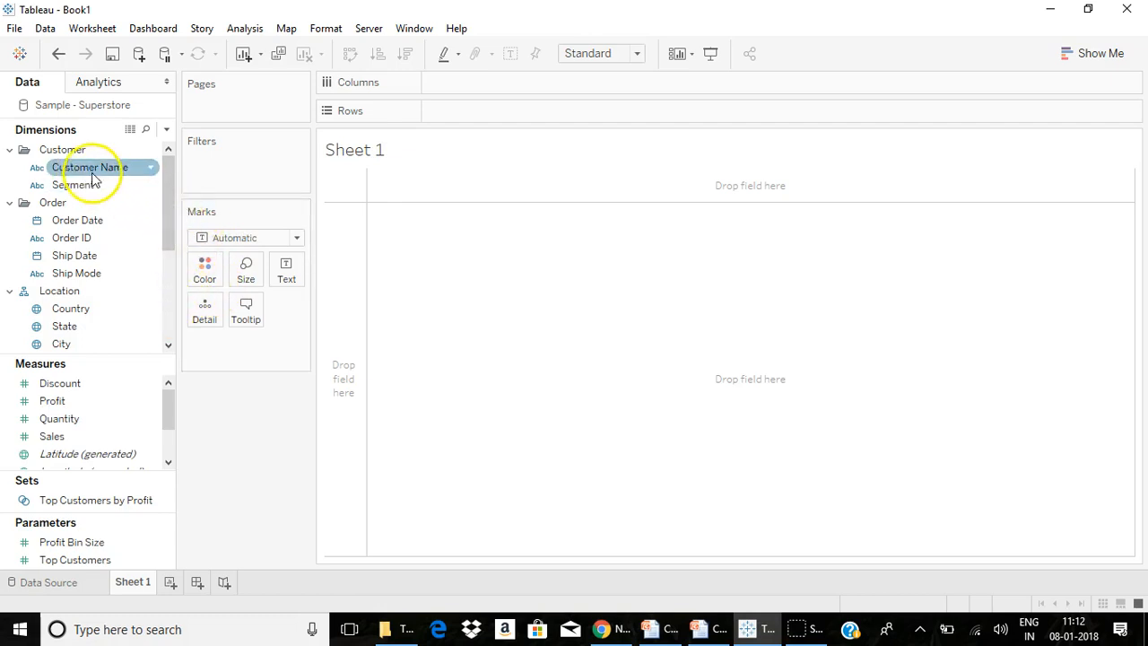
mouse_move(87, 174)
mouse_down()
mouse_move(437, 117)
mouse_move(505, 99)
mouse_move(503, 87)
mouse_move(115, 150)
mouse_move(106, 167)
mouse_up()
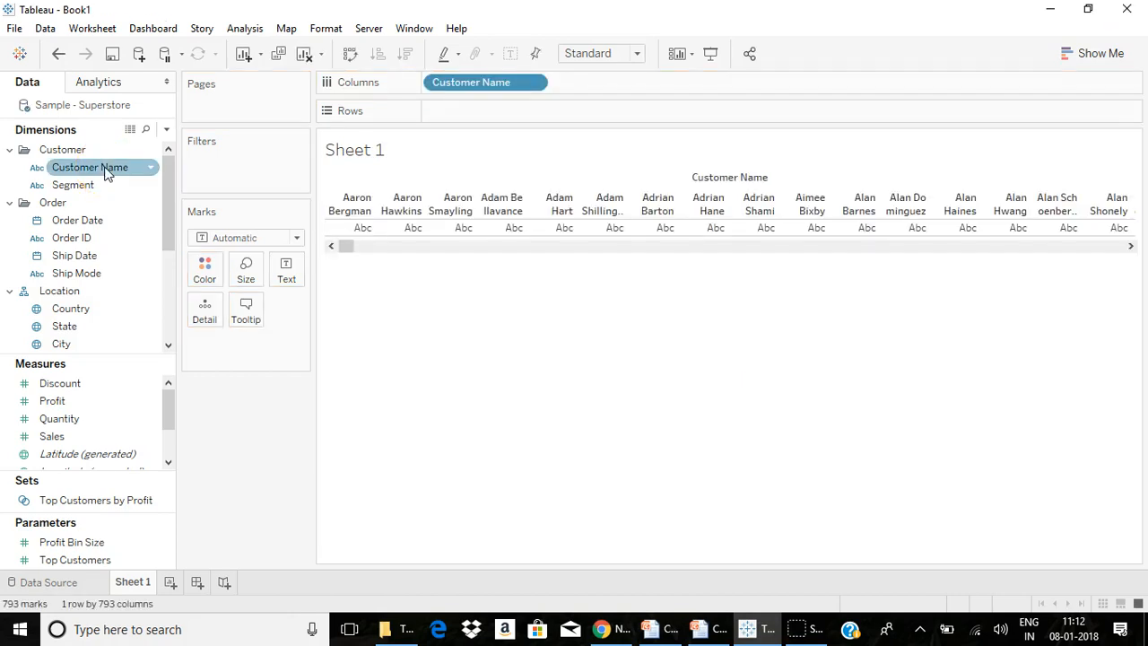
click(70, 401)
click(65, 436)
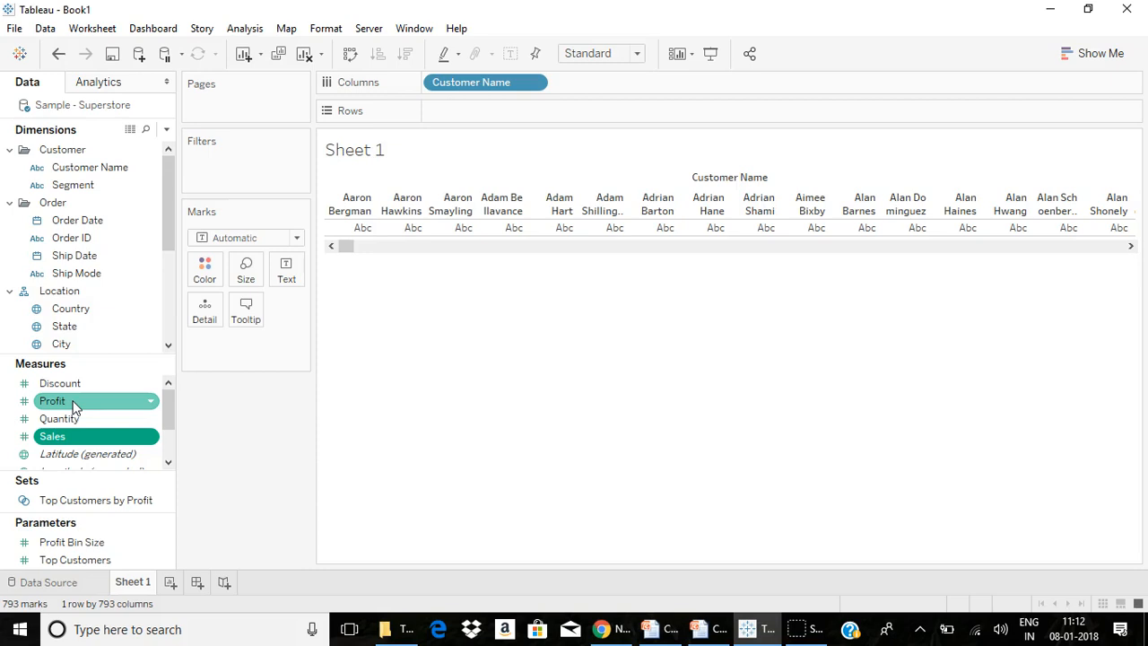
drag(74, 405, 350, 415)
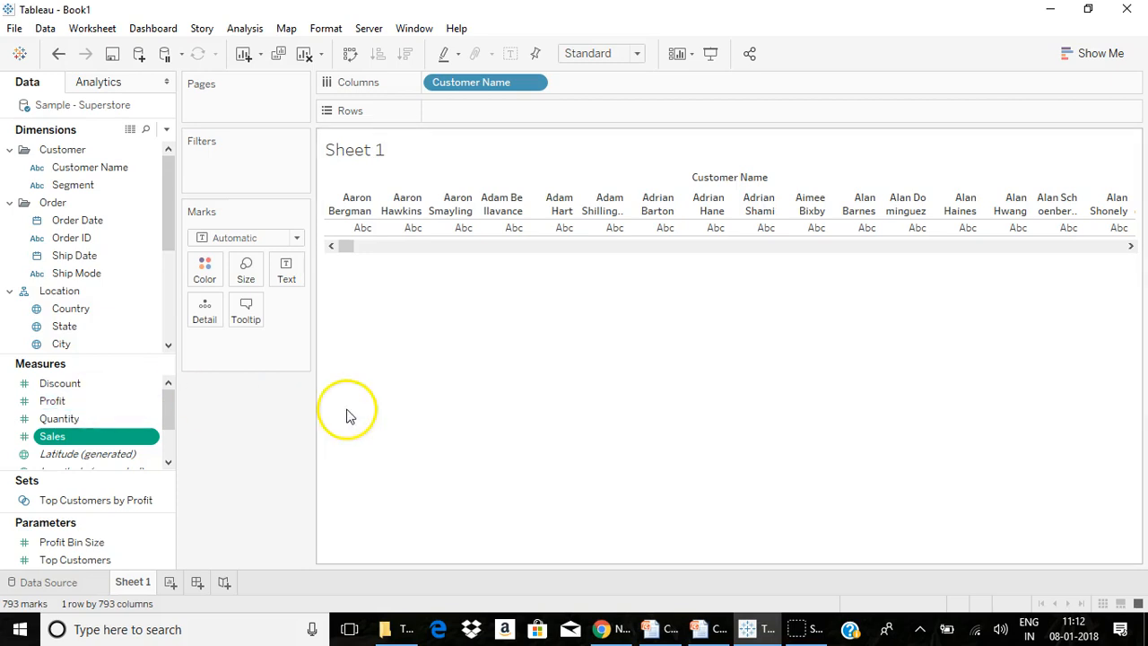
click(167, 130)
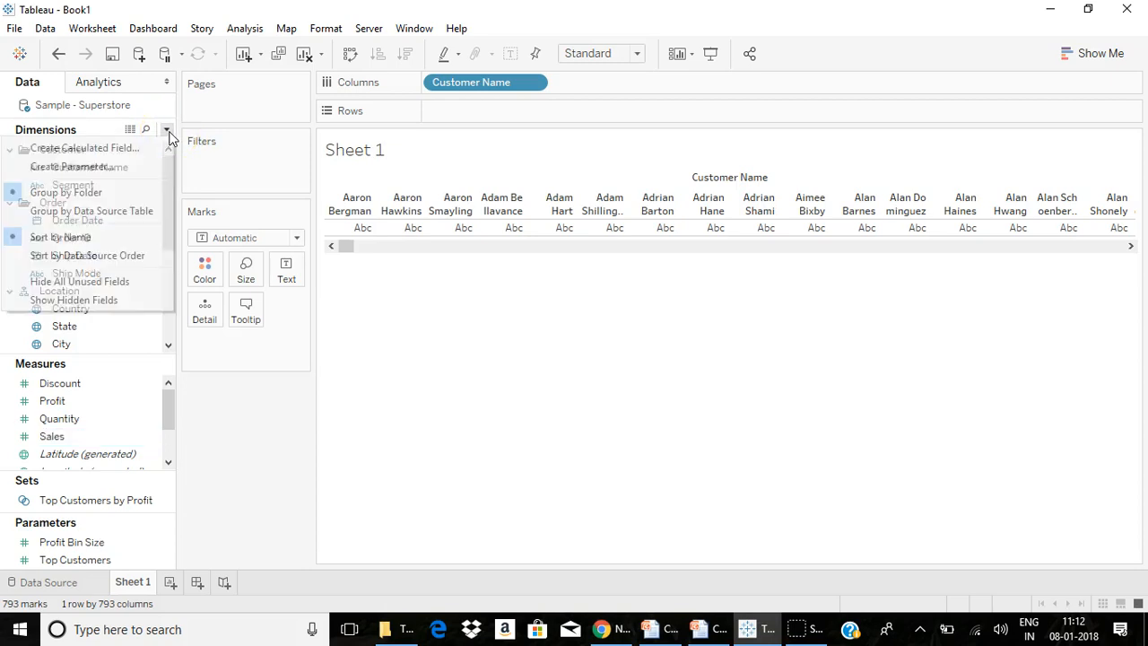
click(158, 149)
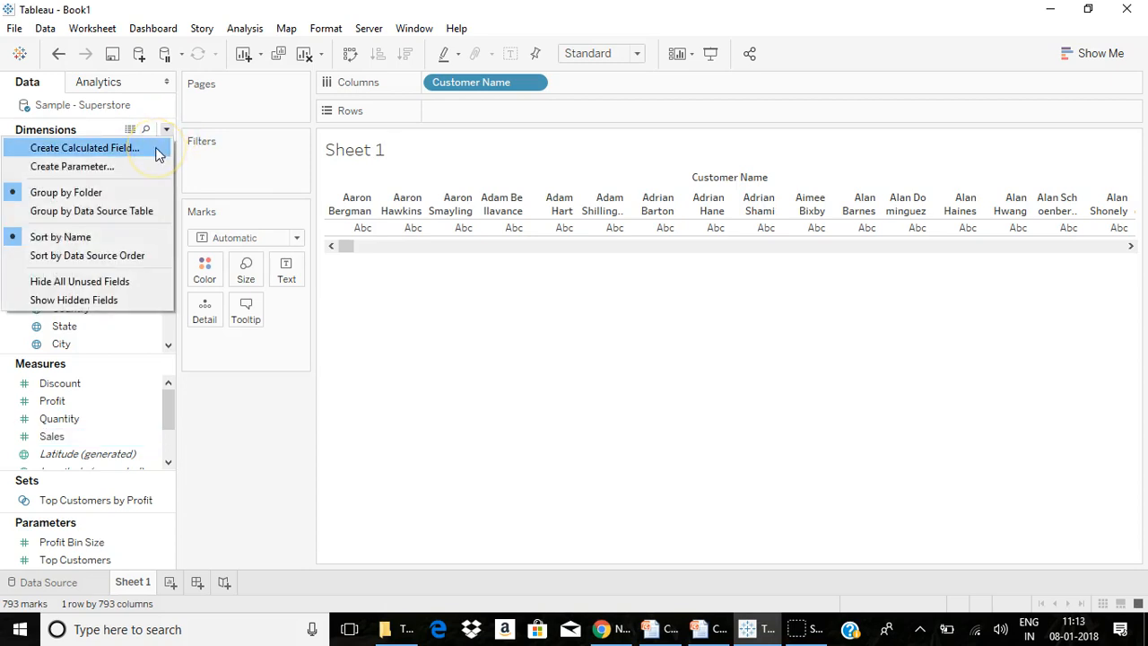
click(359, 282)
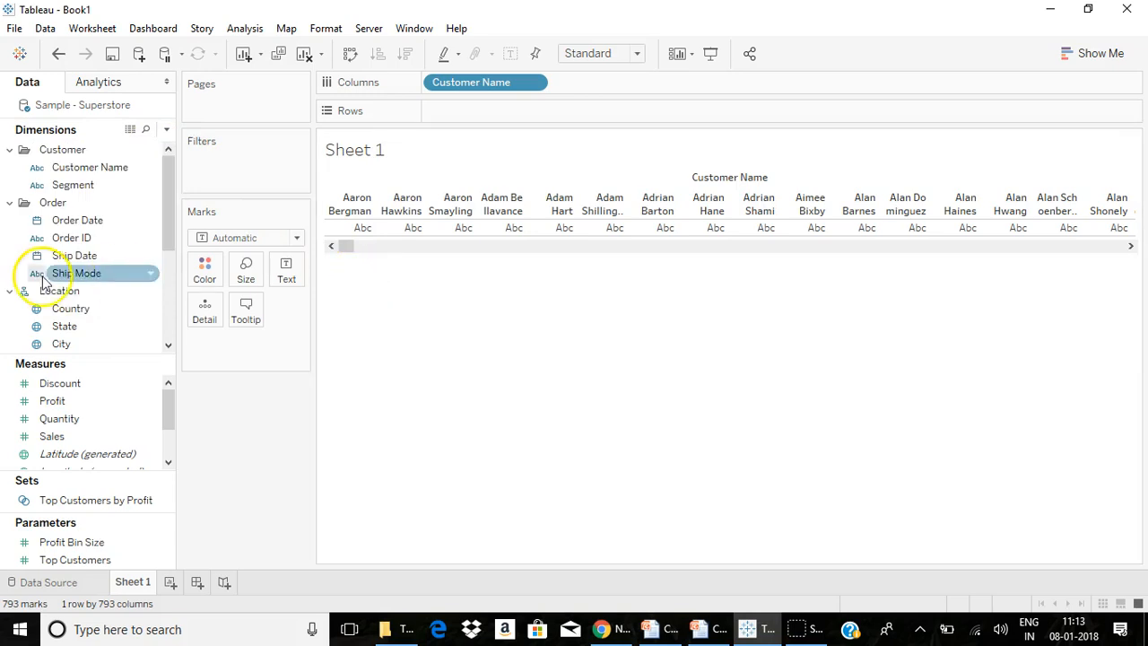
click(151, 310)
click(151, 310)
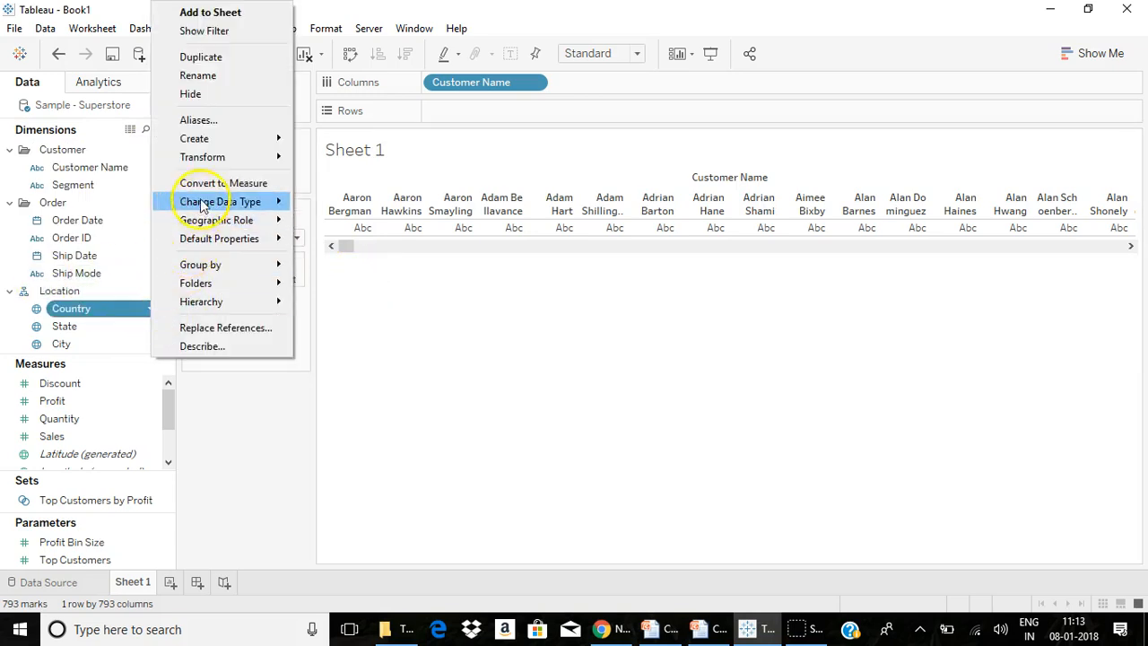
mouse_move(211, 142)
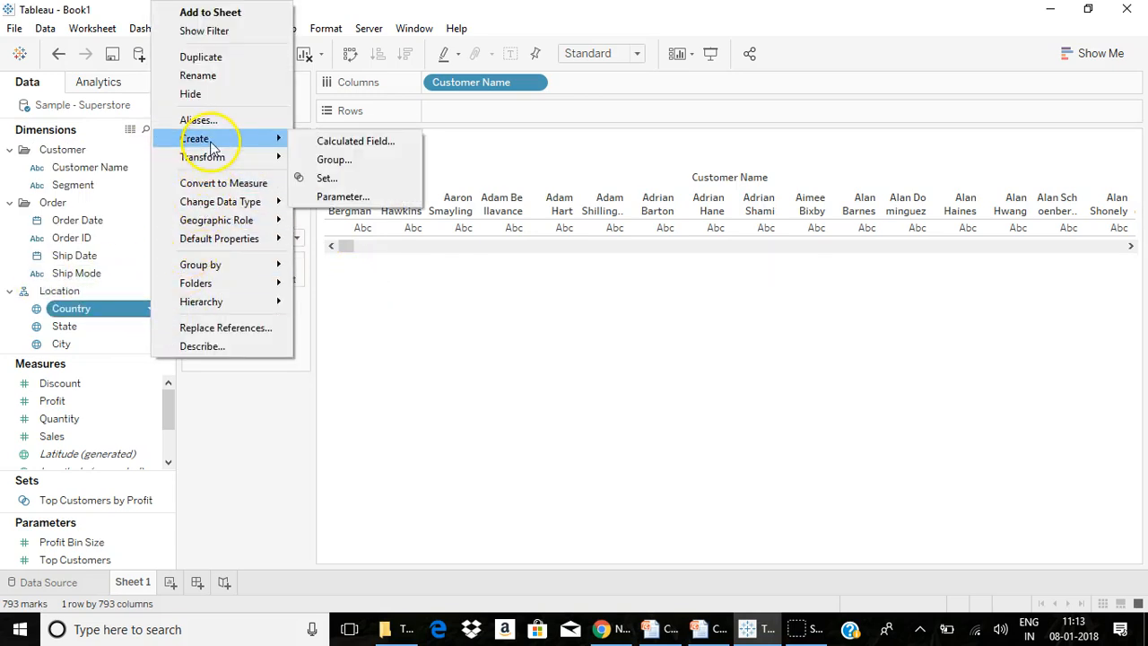
click(149, 436)
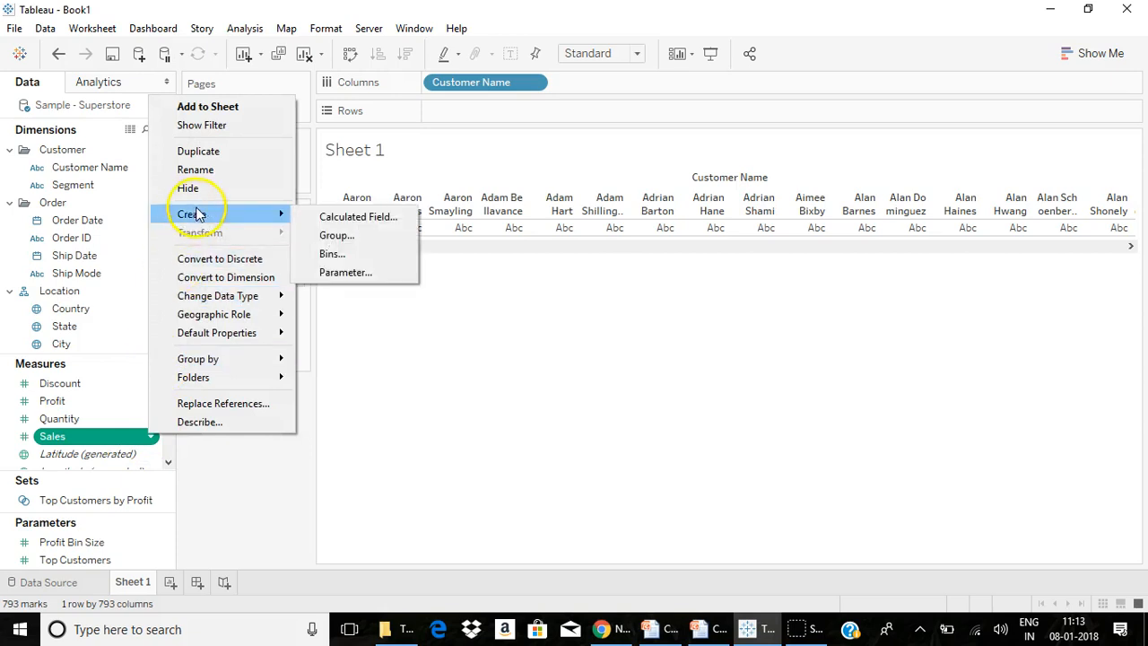
click(467, 381)
Step: Start a new calculated field named Profit Ratio, with the function reference filtered to Number functions
click(167, 131)
click(146, 153)
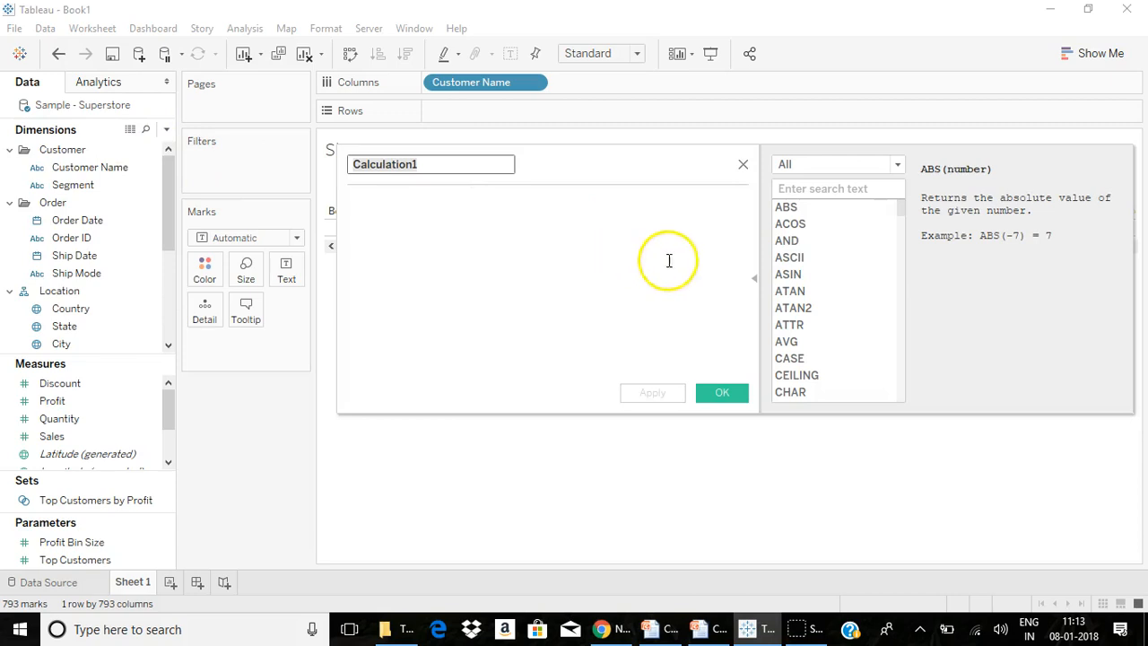
click(754, 281)
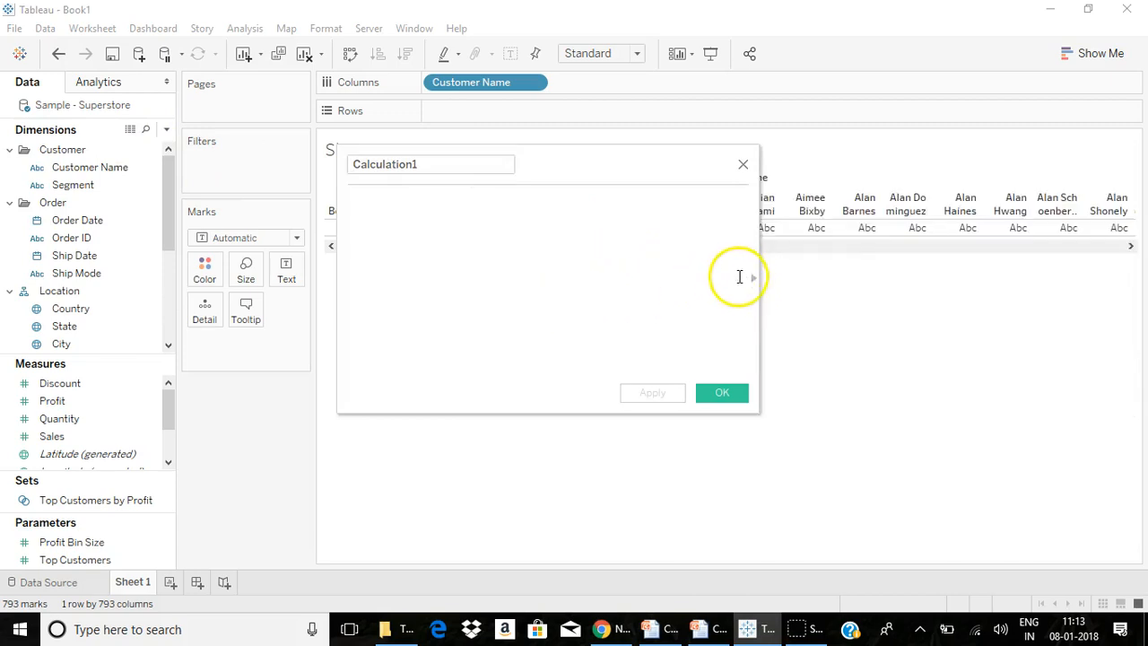
click(755, 281)
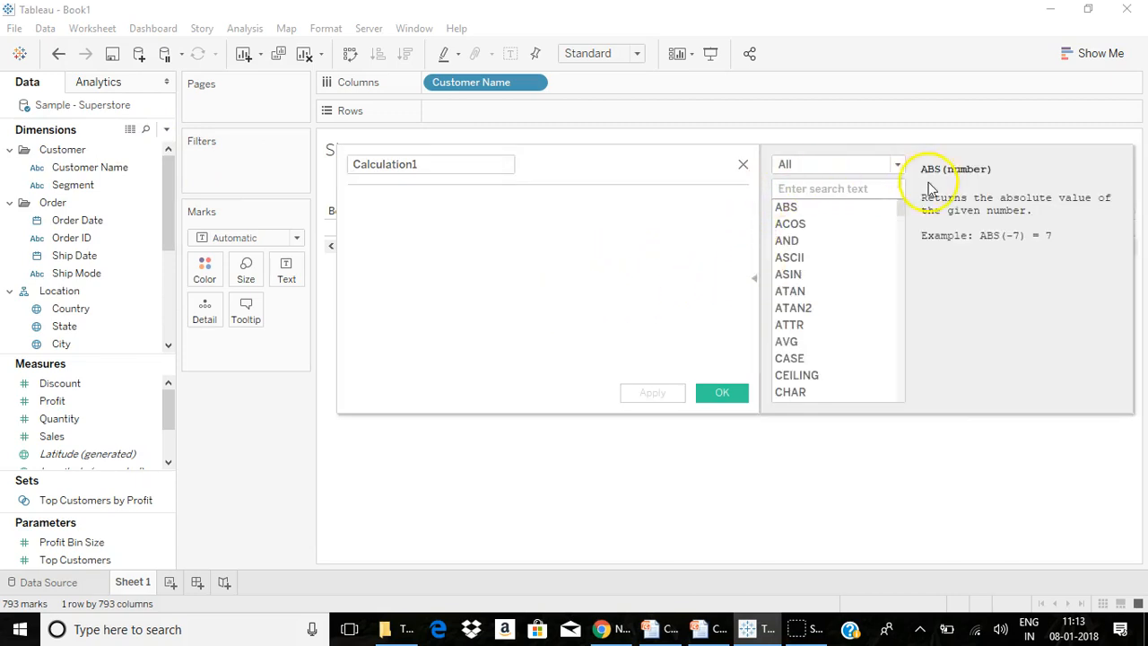
click(835, 163)
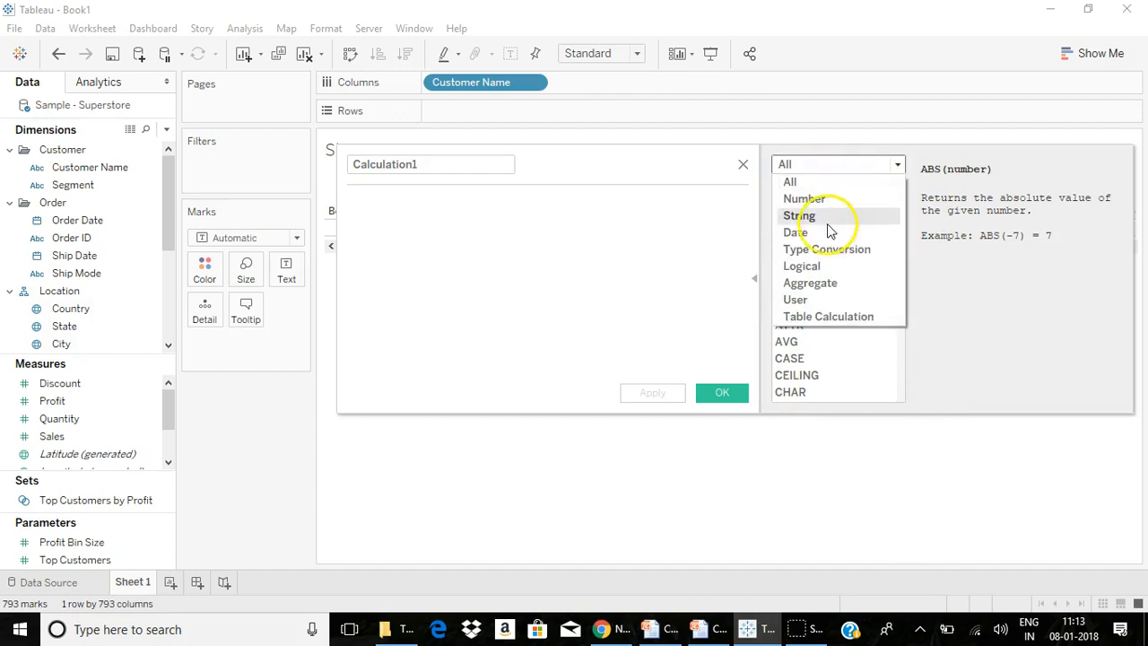
click(819, 199)
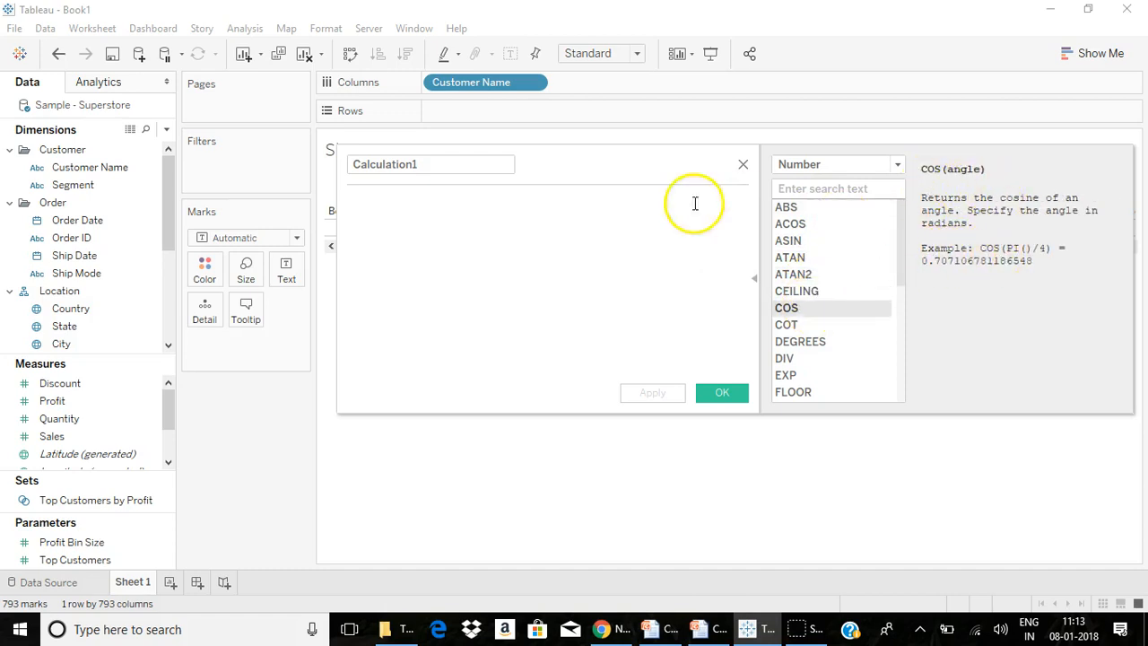
click(454, 167)
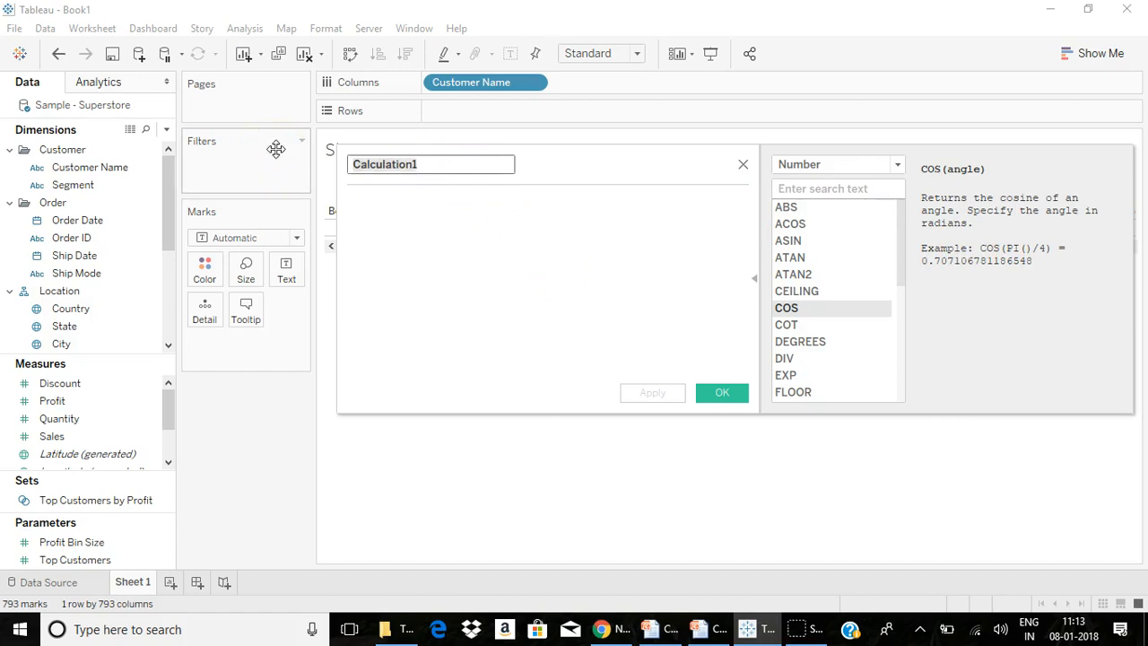
text(Profit Ratio)
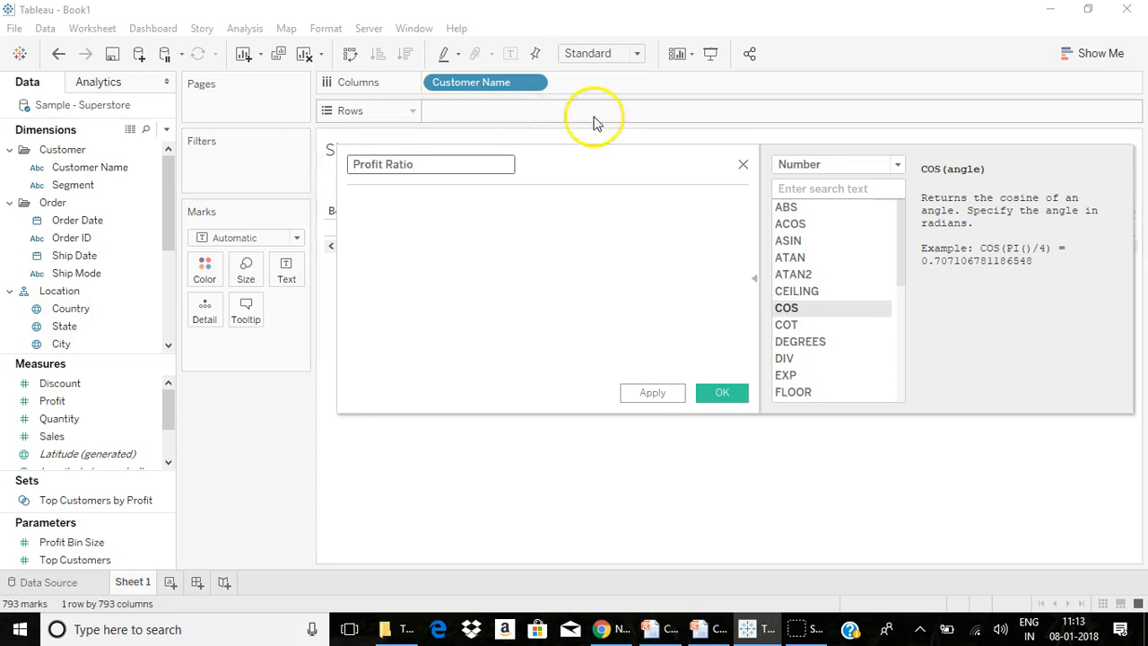
Step: Enter the formula [Profit]/[Sales] for the Profit Ratio calculation
click(459, 274)
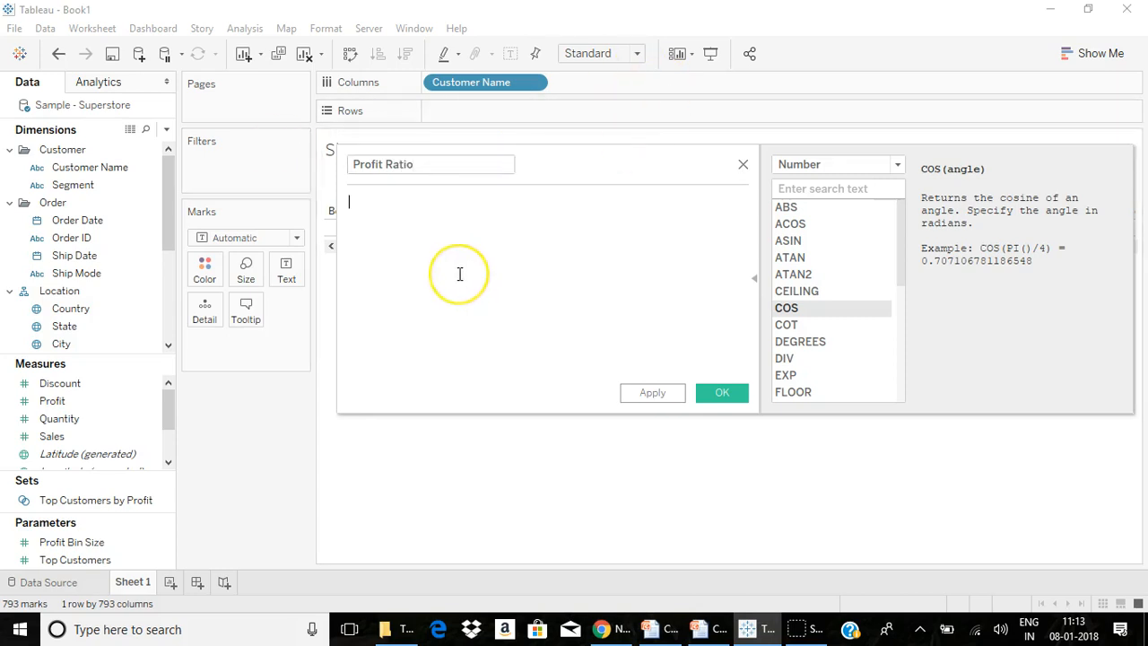
text(p)
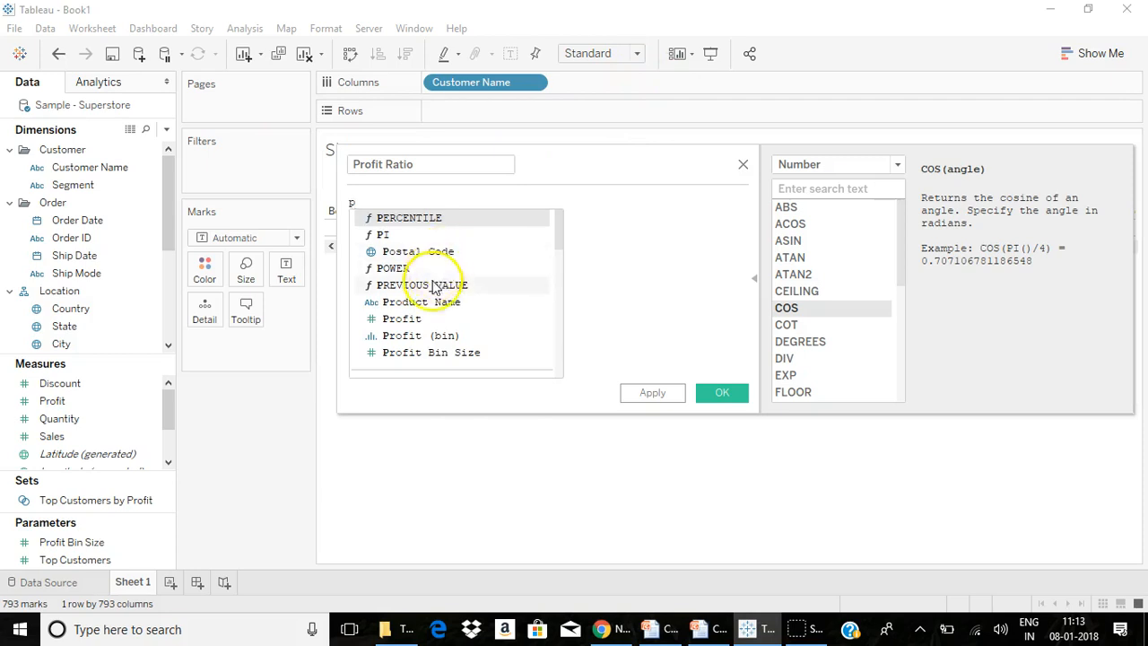
click(424, 321)
text(/)
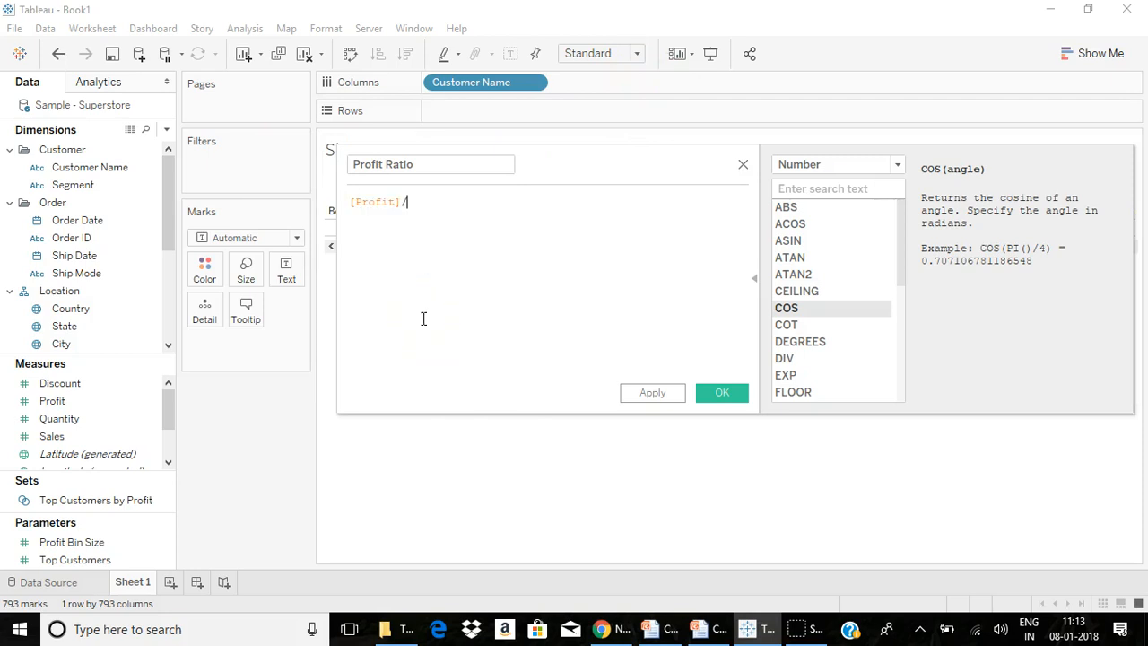
text(sa)
click(458, 221)
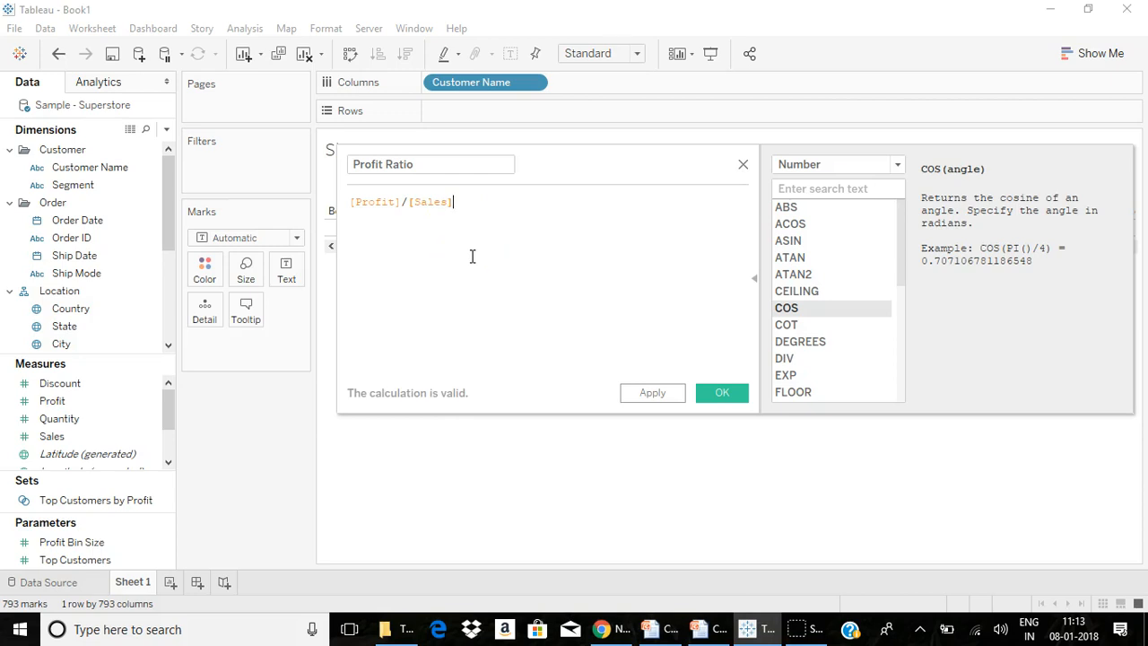
Step: Remove the closing bracket after Sales in the formula, view the calculation's error details, and restore the bracket
key(BackSpace)
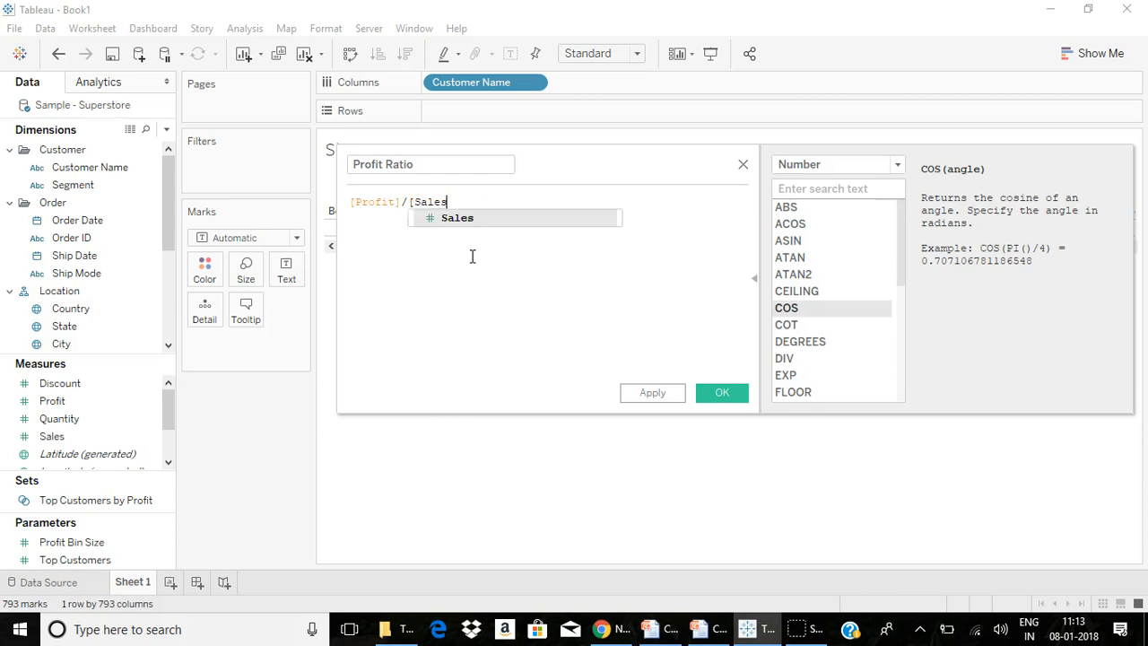
click(477, 266)
click(507, 394)
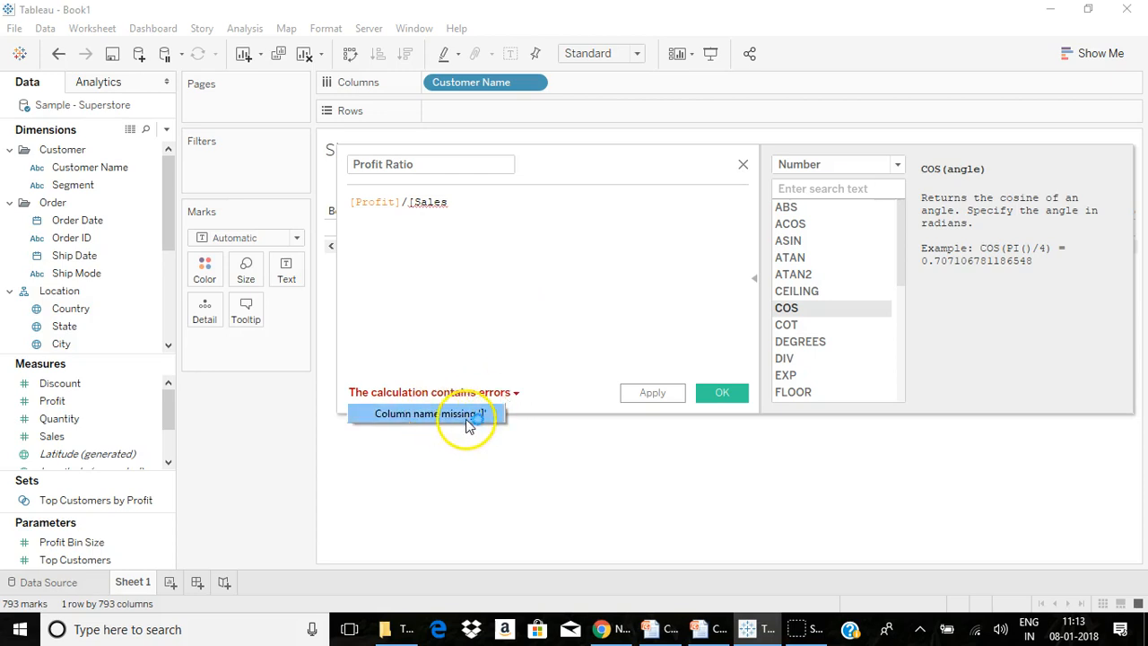
click(457, 202)
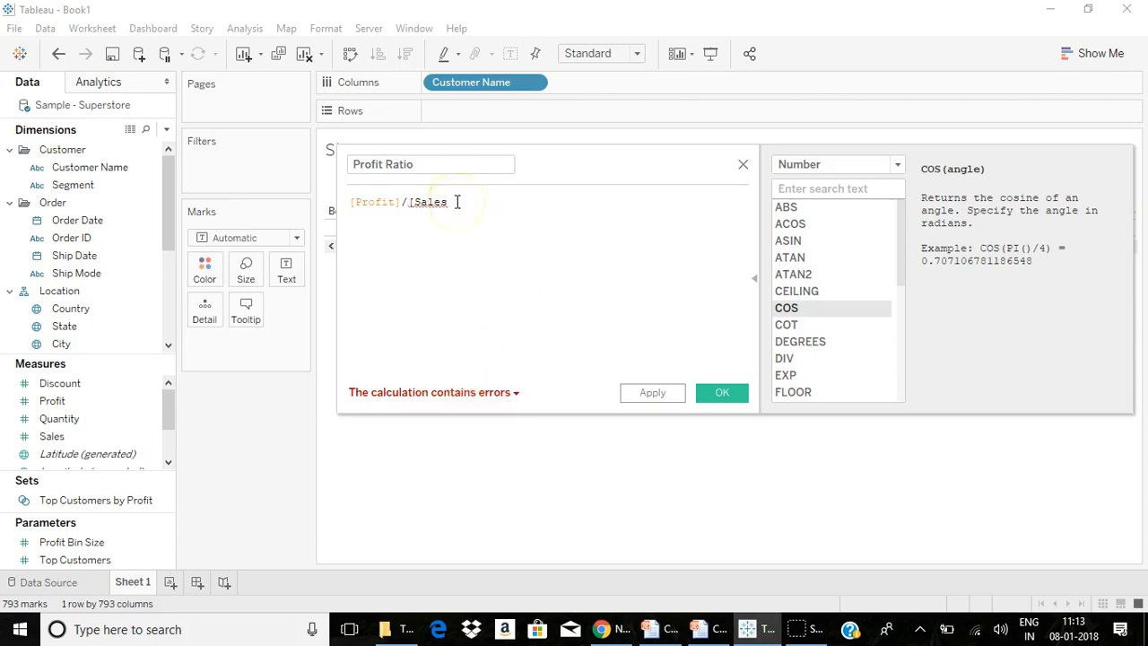
text(])
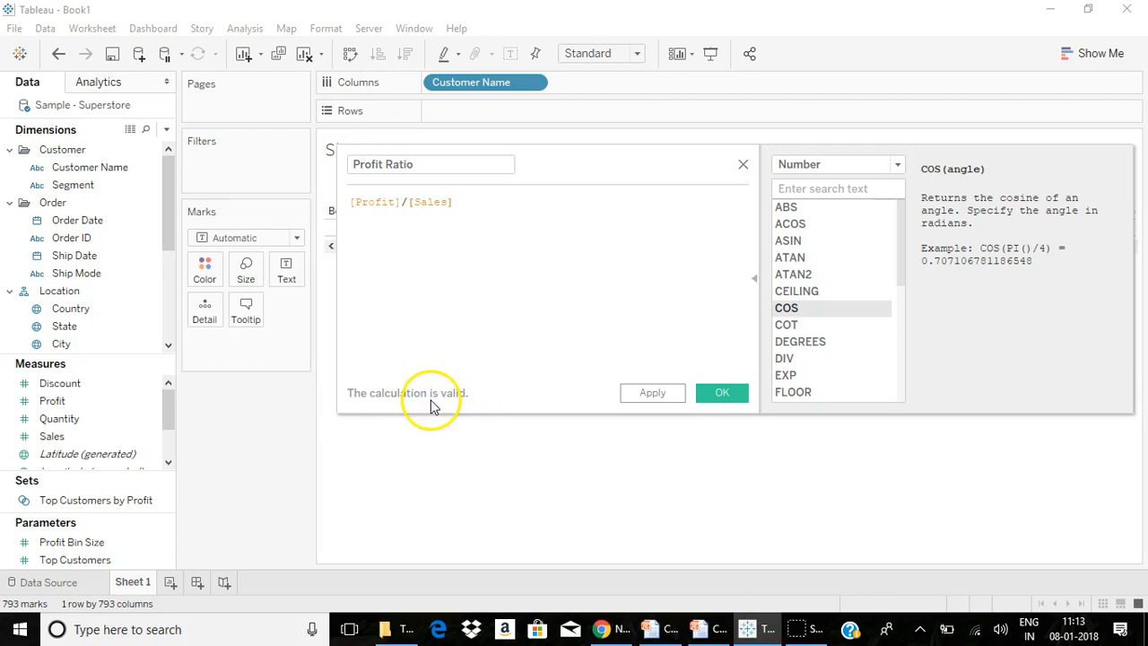
Step: Save the calculated field and plot Profit Ratio on Rows with customers sorted in descending order
click(720, 394)
click(63, 420)
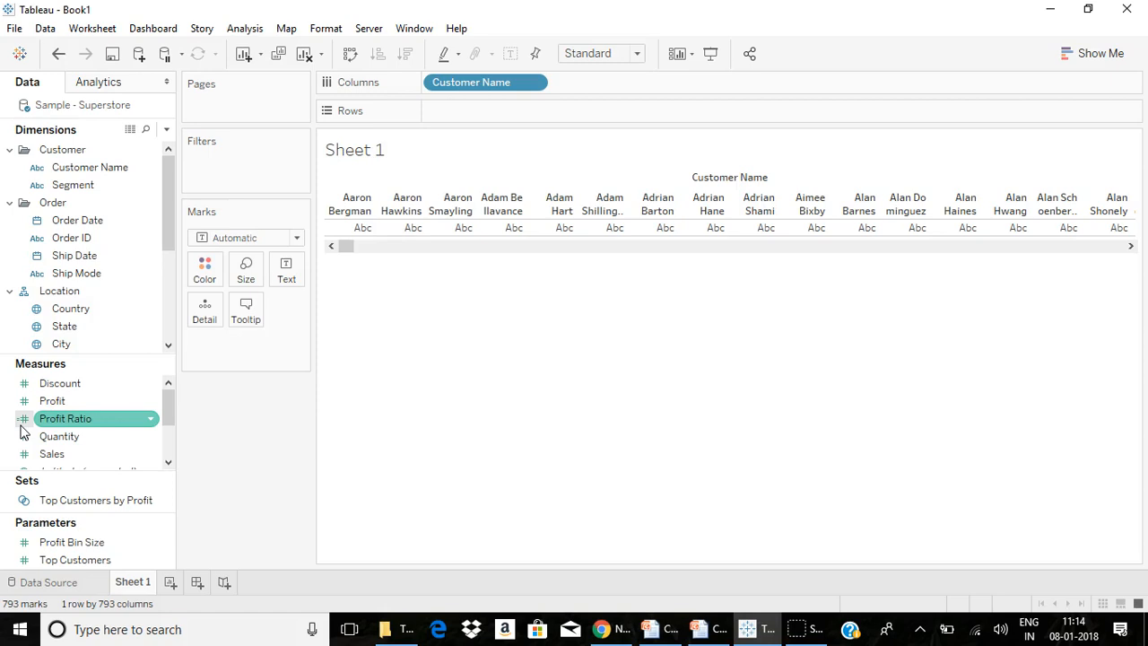
drag(40, 427, 482, 120)
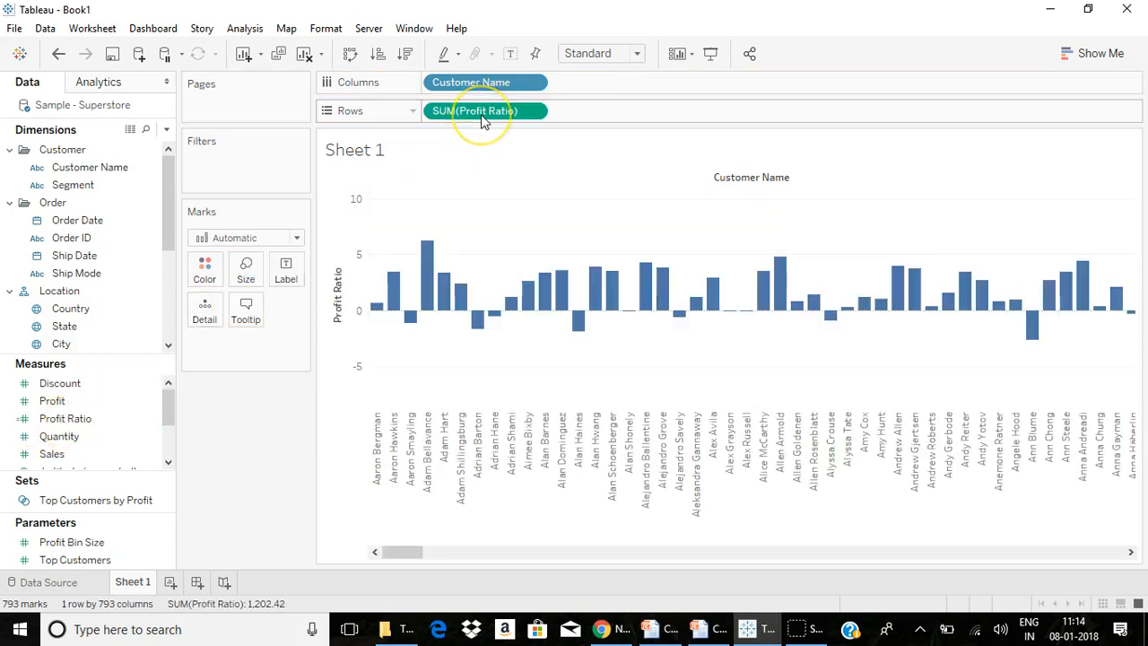
click(405, 54)
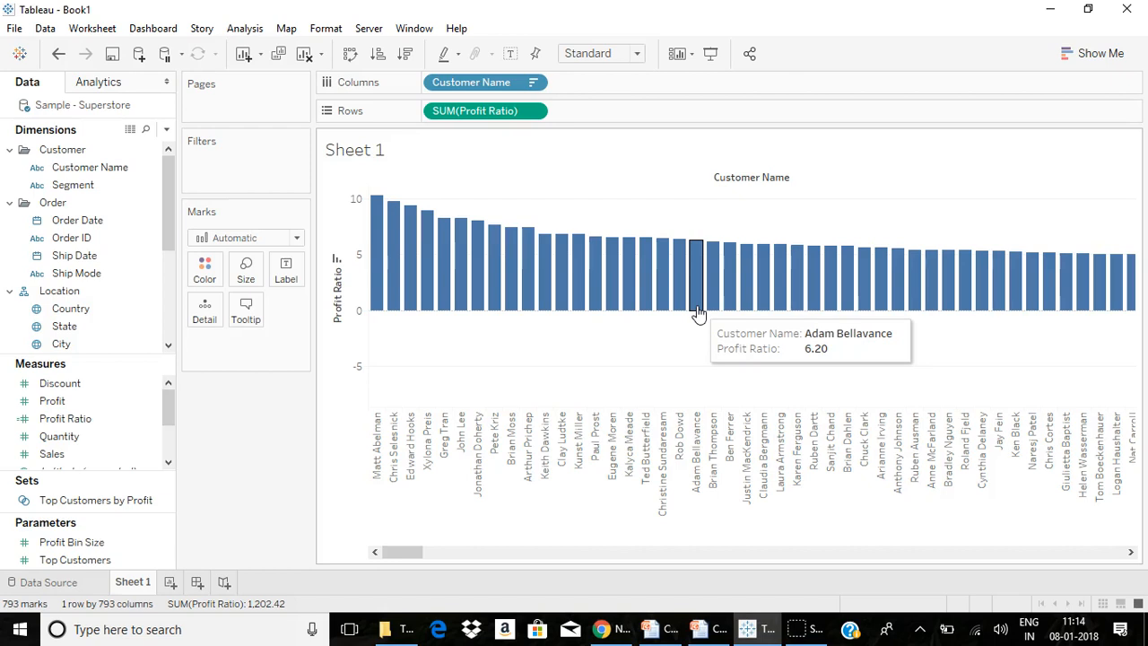
Step: Reopen the Profit Ratio calculated field to review its formula, and close the editor
right_click(152, 419)
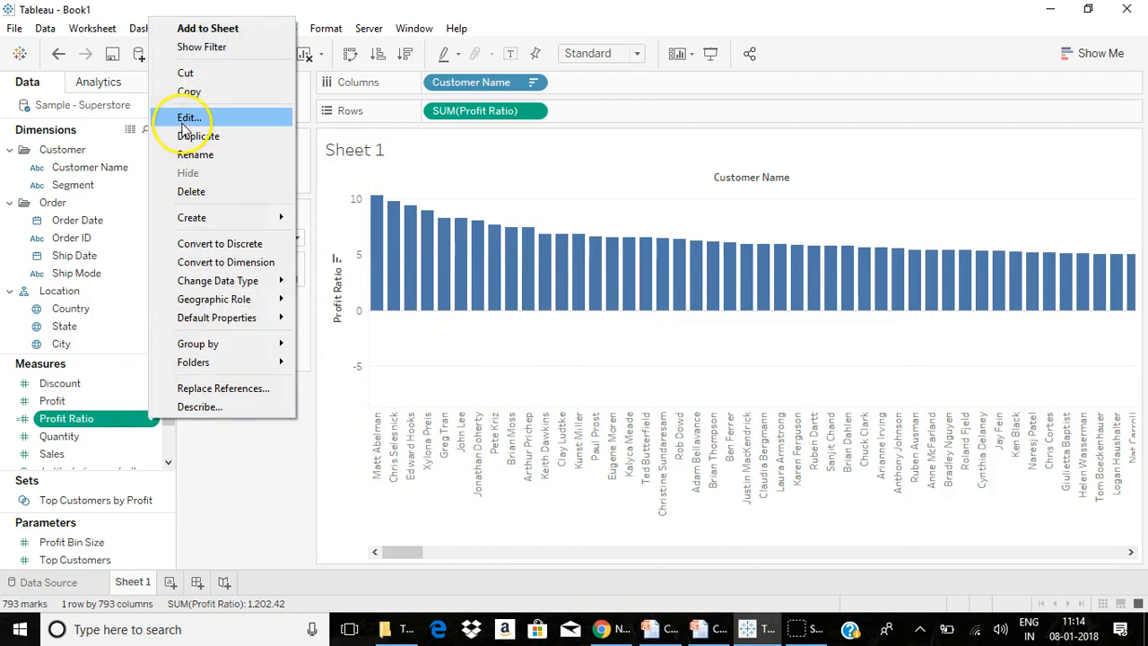
click(189, 117)
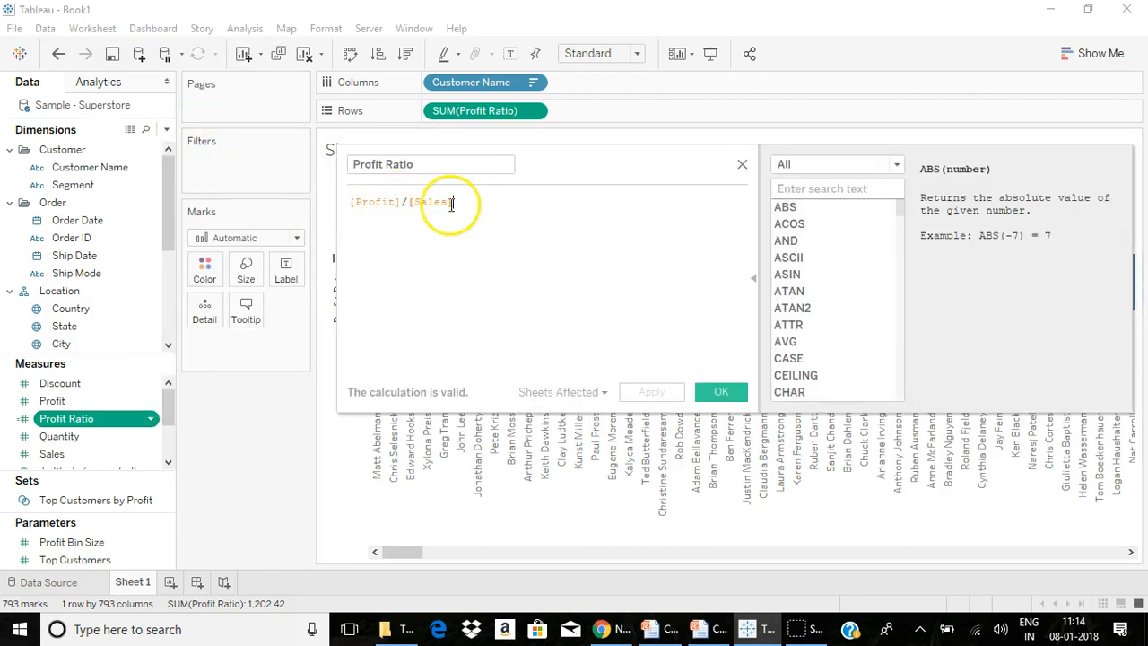
click(722, 392)
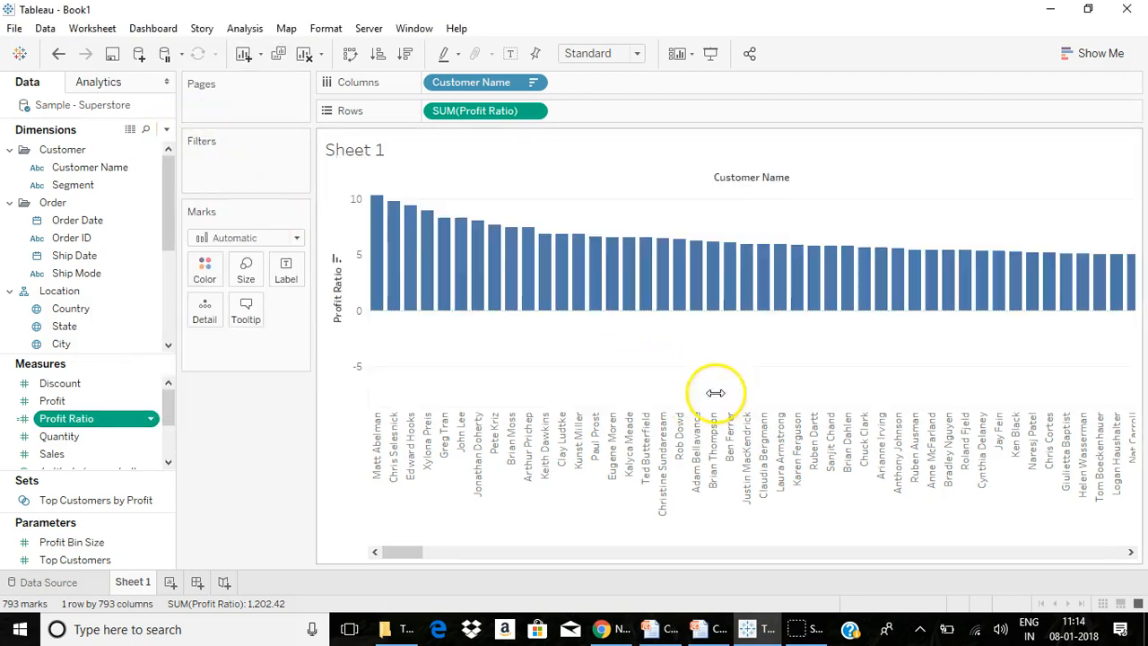
click(447, 123)
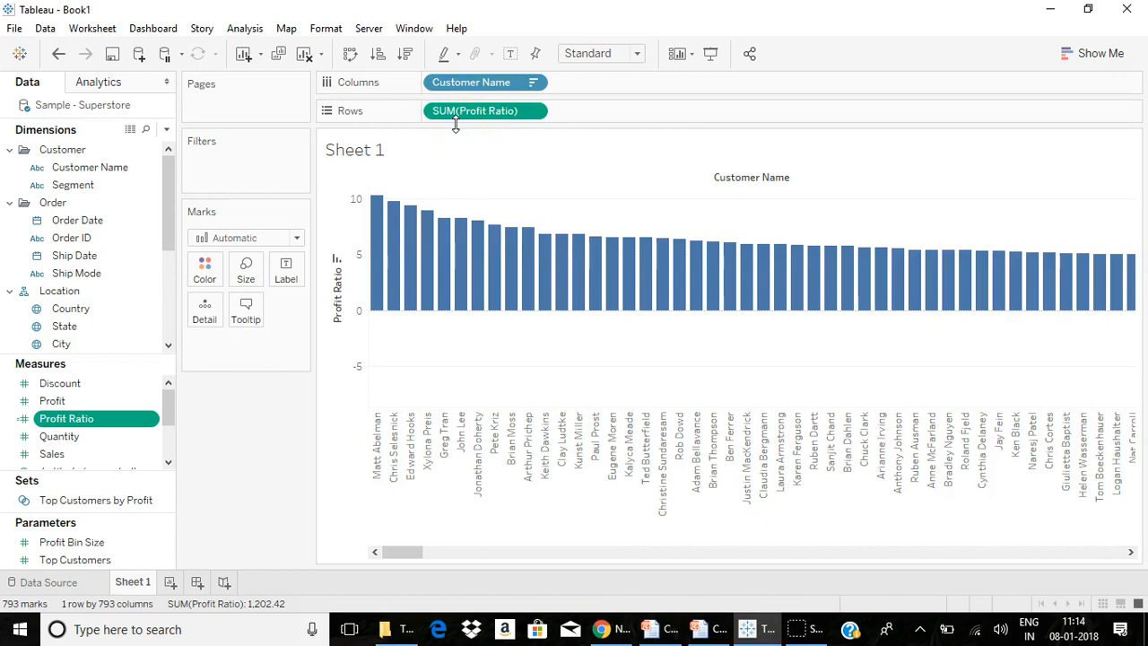
Step: Turn off measure aggregation for the sheet to view the row-level Profit Ratio marks, and turn it back on
mouse_move(456, 126)
mouse_down()
mouse_move(544, 149)
mouse_move(450, 137)
mouse_move(423, 115)
mouse_move(422, 128)
mouse_move(456, 128)
mouse_move(439, 110)
mouse_up()
drag(369, 87, 369, 87)
click(255, 34)
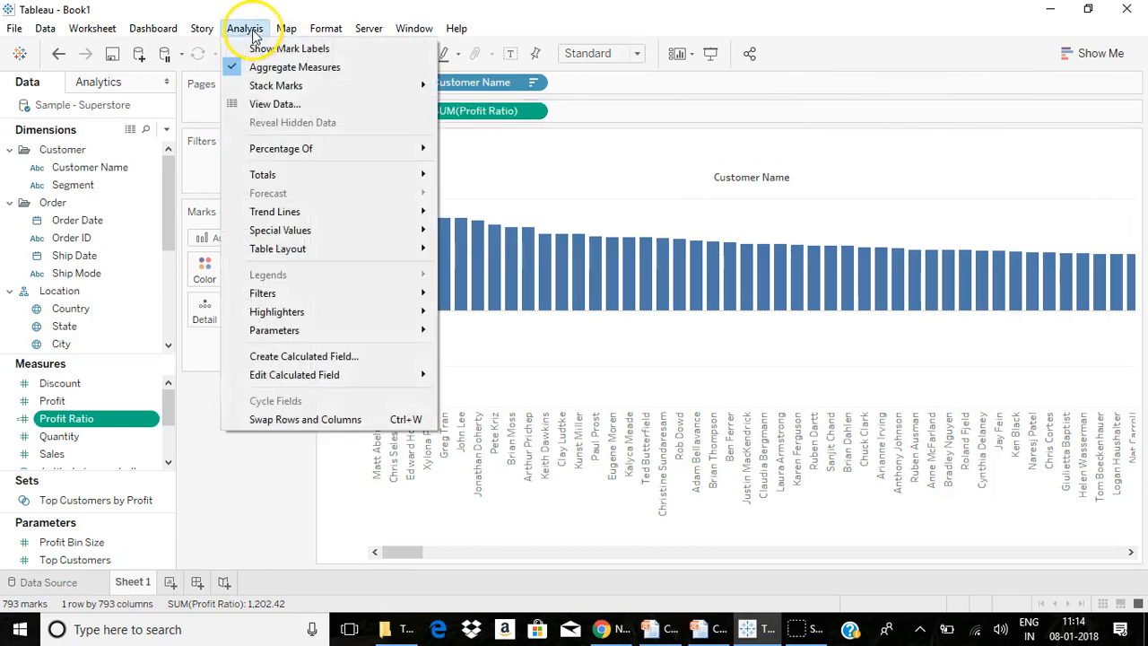
click(275, 72)
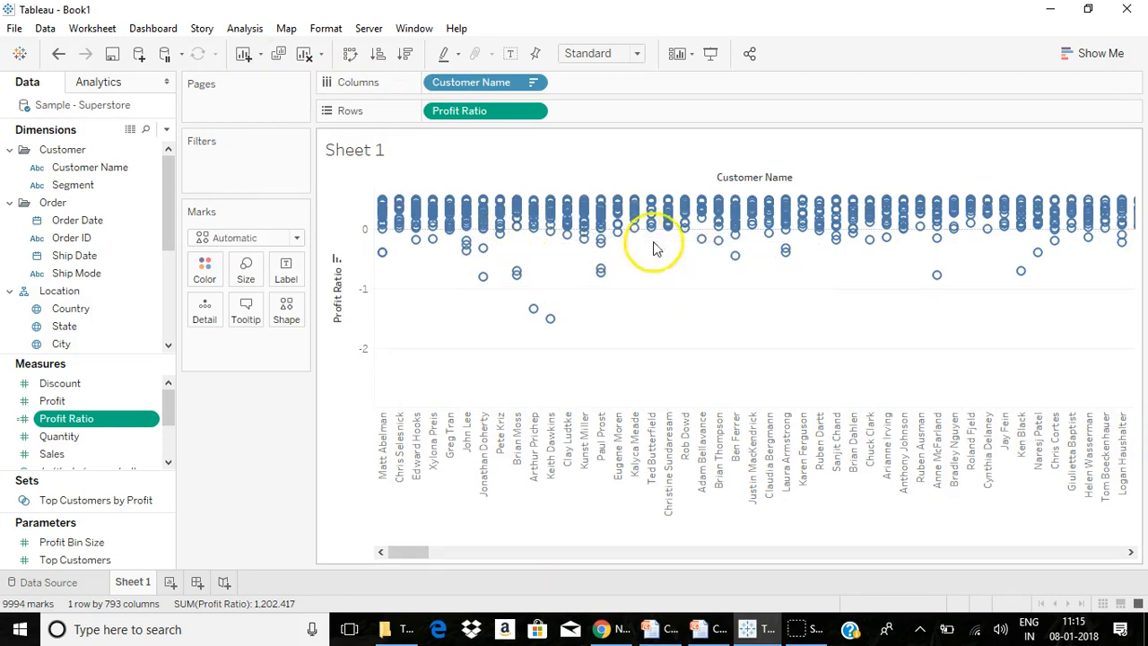
click(240, 28)
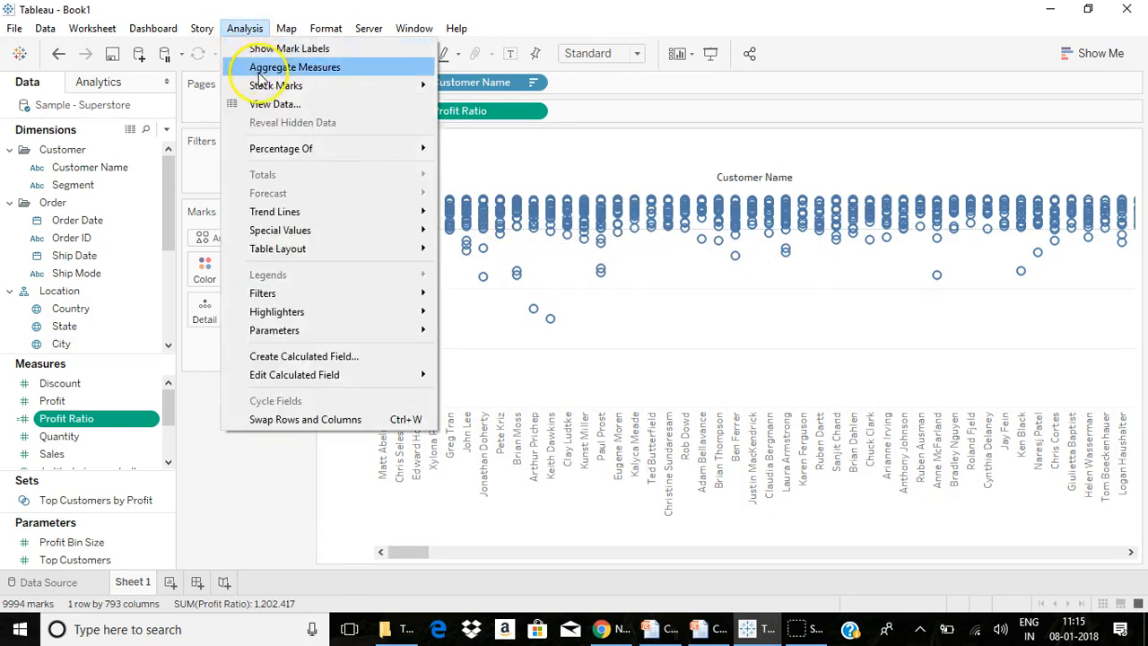
click(259, 70)
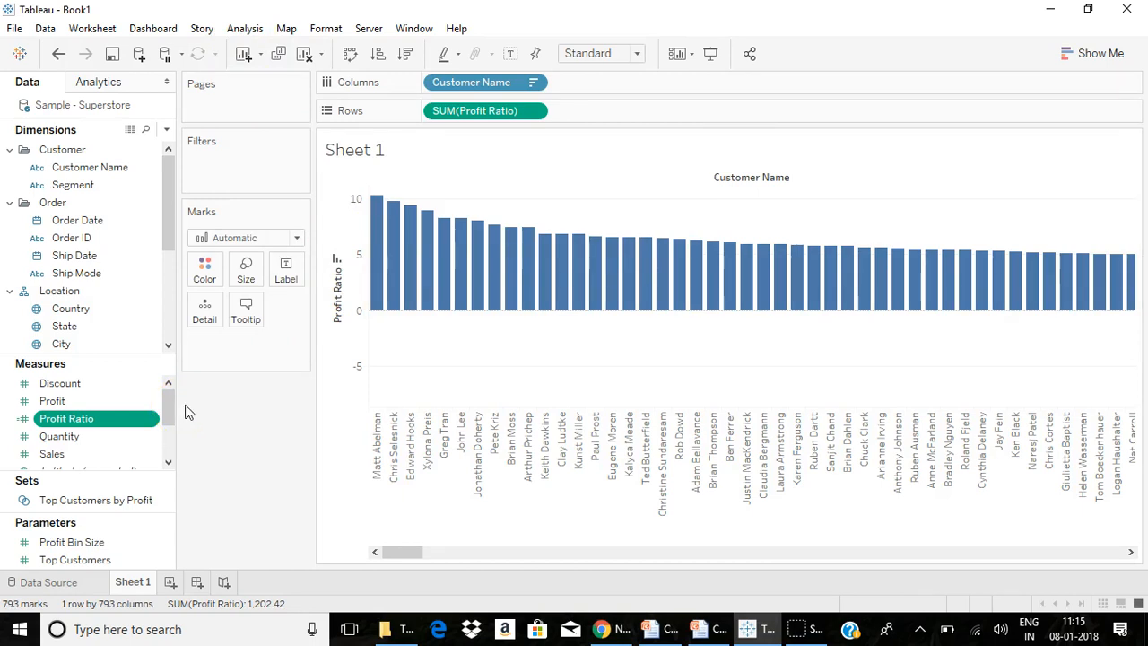
Step: Open the Profit Ratio calculated field to check its formula, and close the editor without changes
click(150, 418)
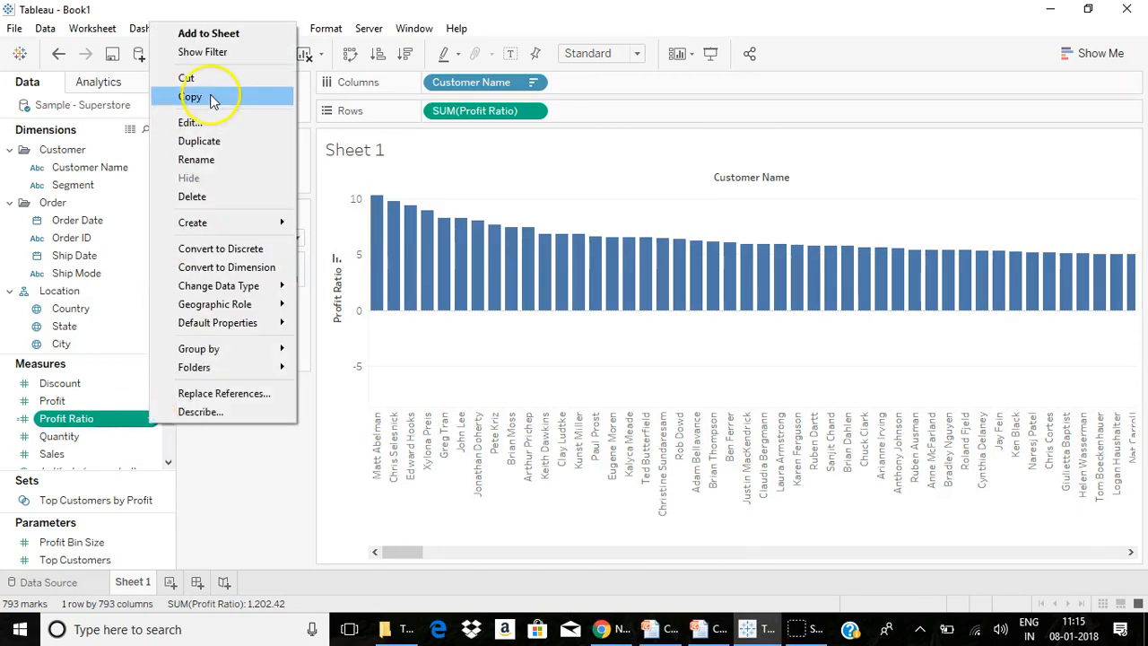
click(217, 122)
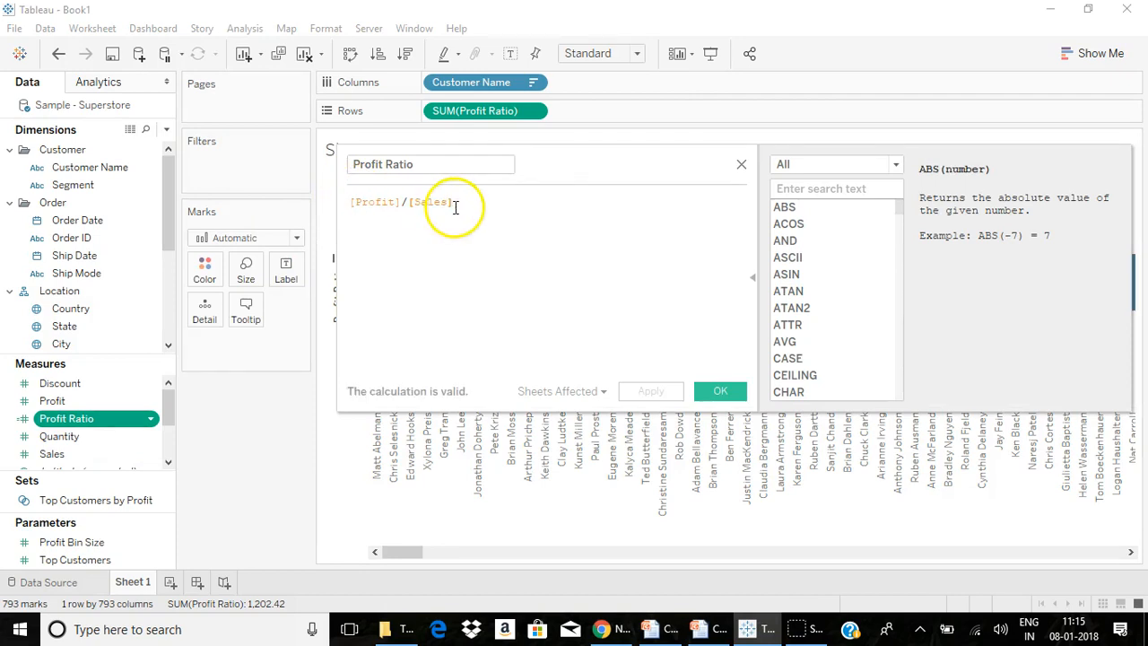
click(741, 165)
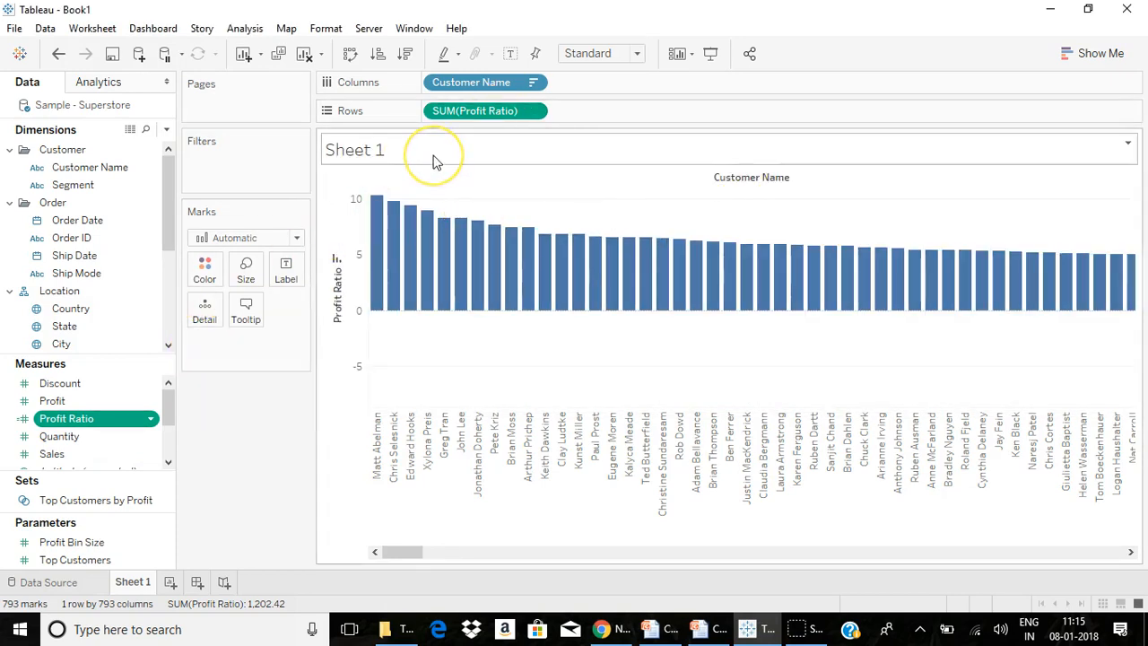
Step: Duplicate the Profit Ratio calculated field and open the copy in the calculation editor
right_click(147, 418)
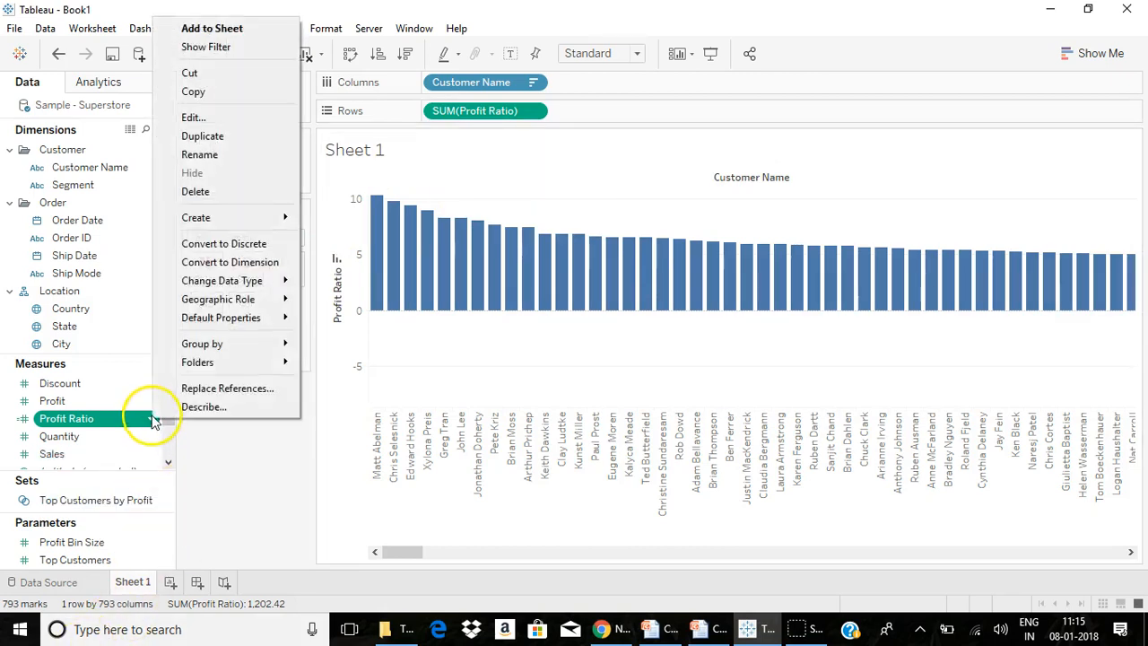
click(207, 137)
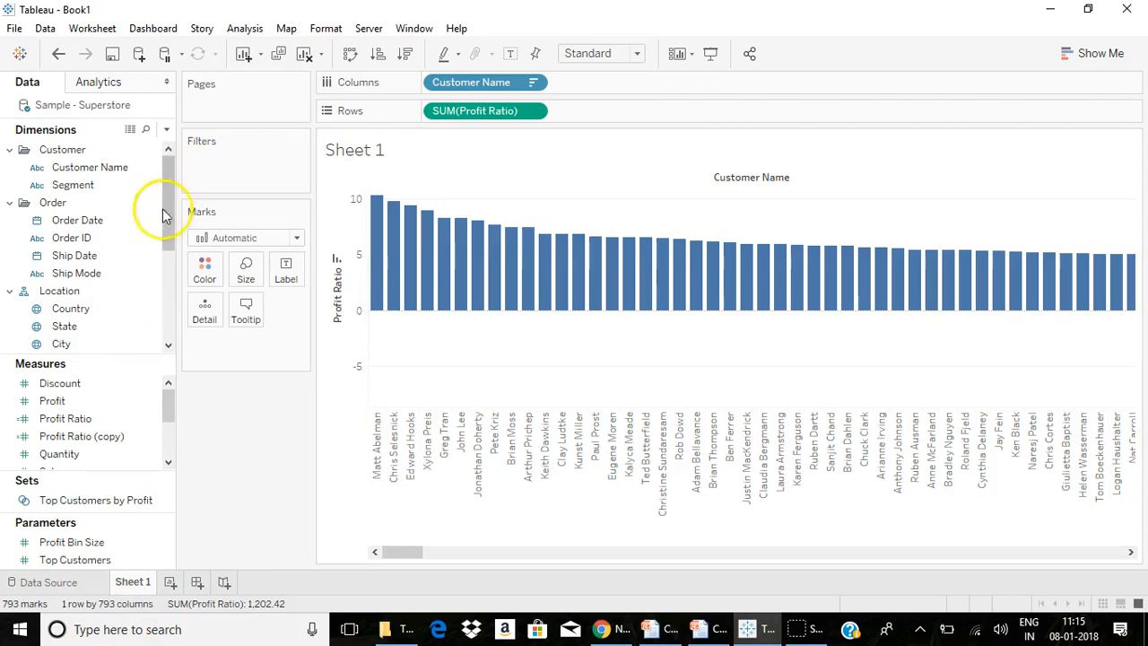
right_click(143, 436)
click(213, 138)
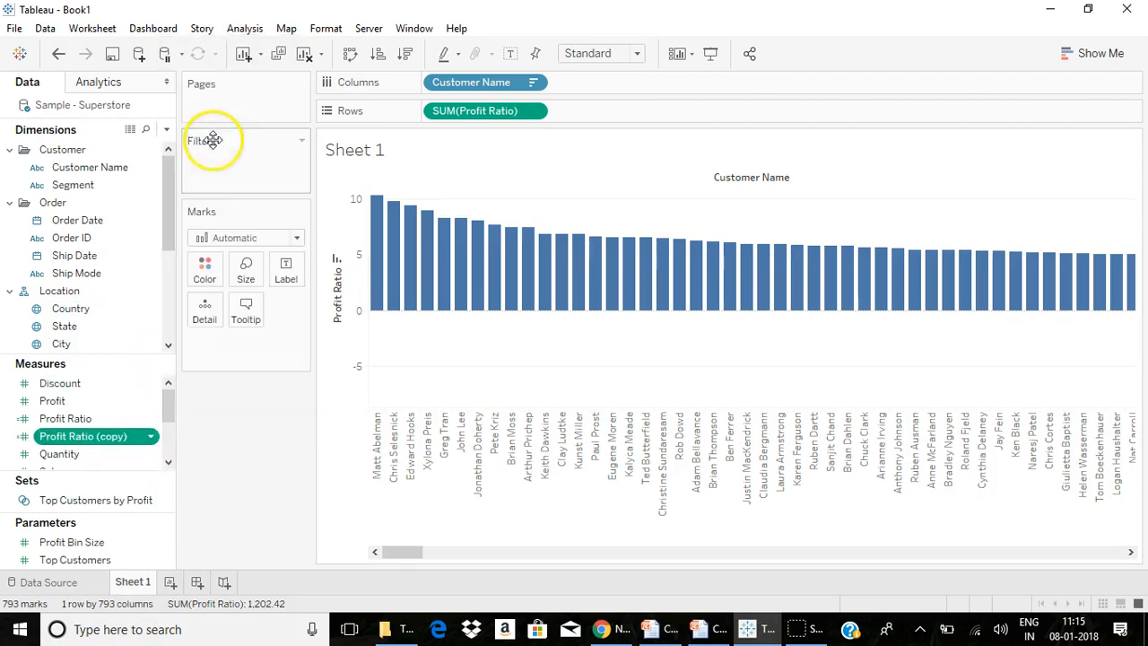
Step: Replace the copied field's formula with SUM([Profit])/SUM([Sales])
drag(451, 201, 121, 202)
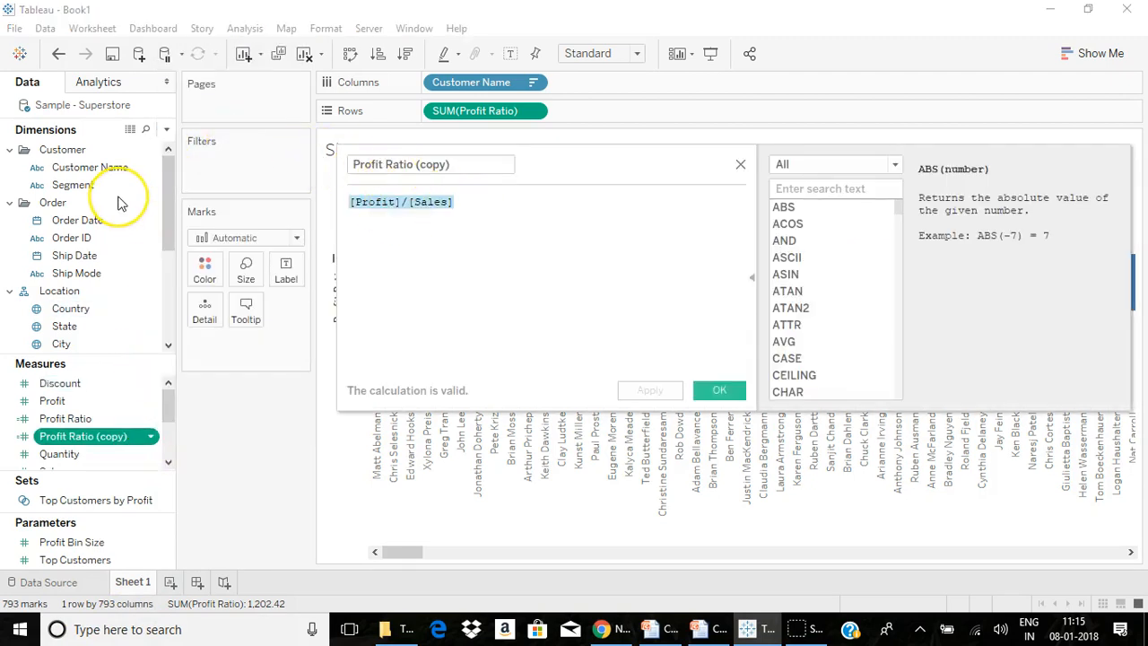
text(sum)
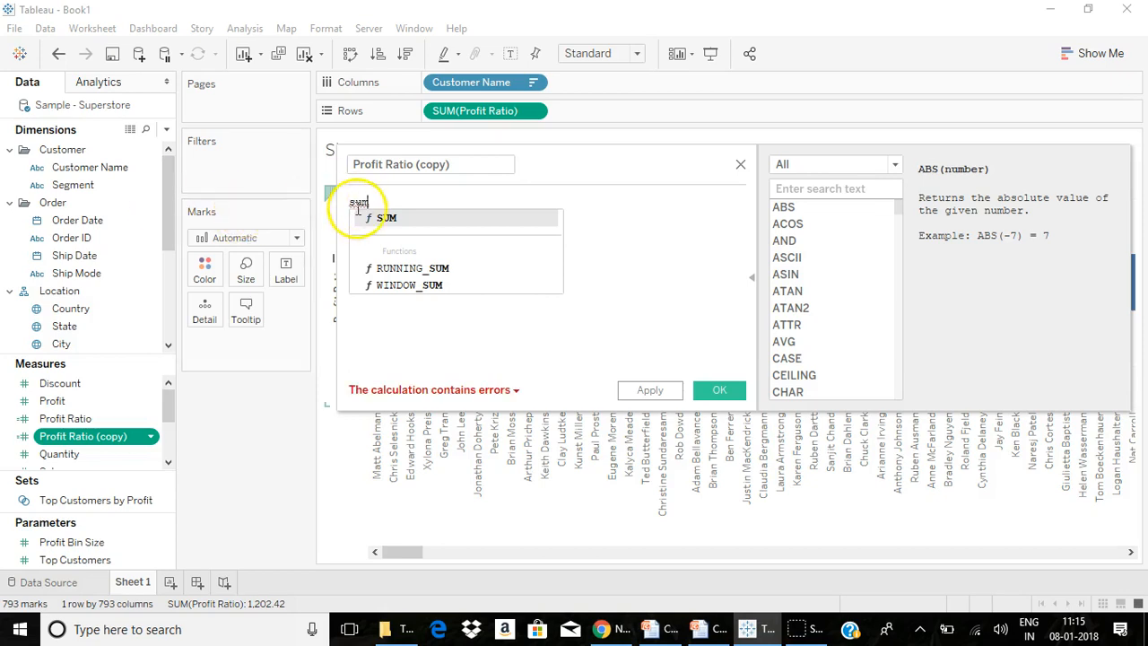
key(Return)
text(p)
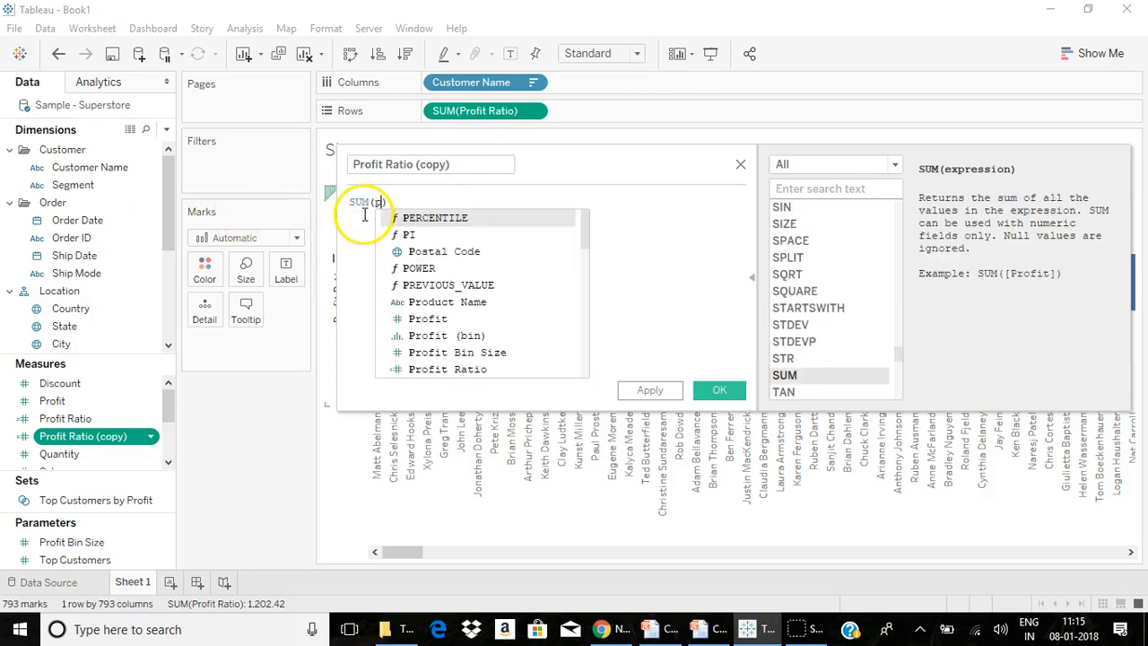
click(428, 319)
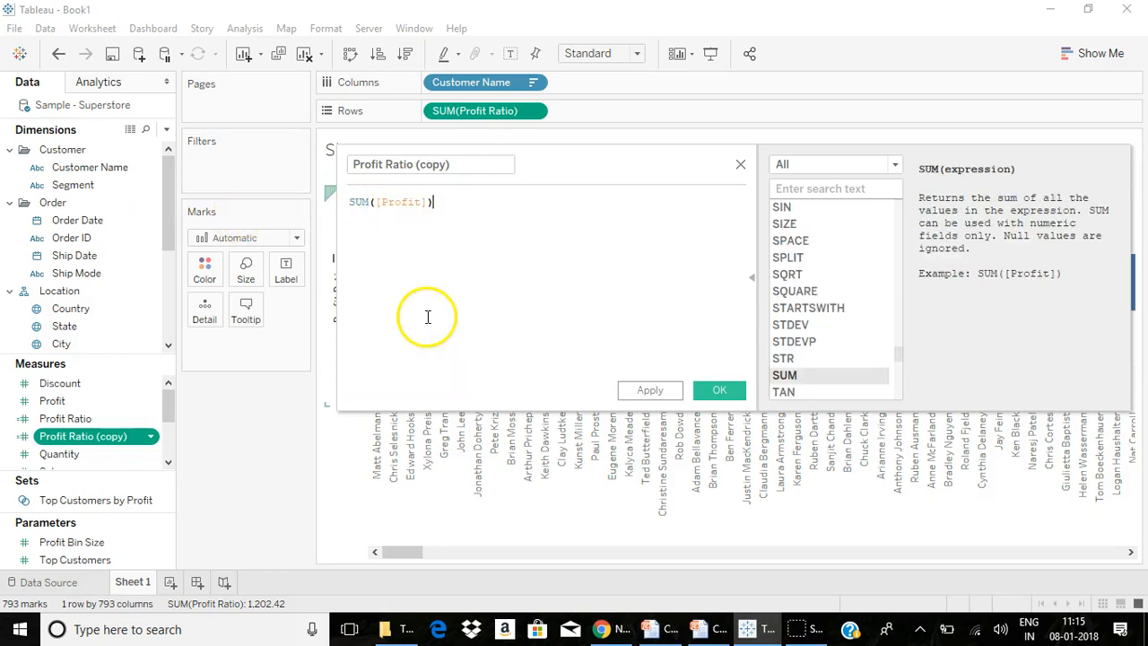
text(/su)
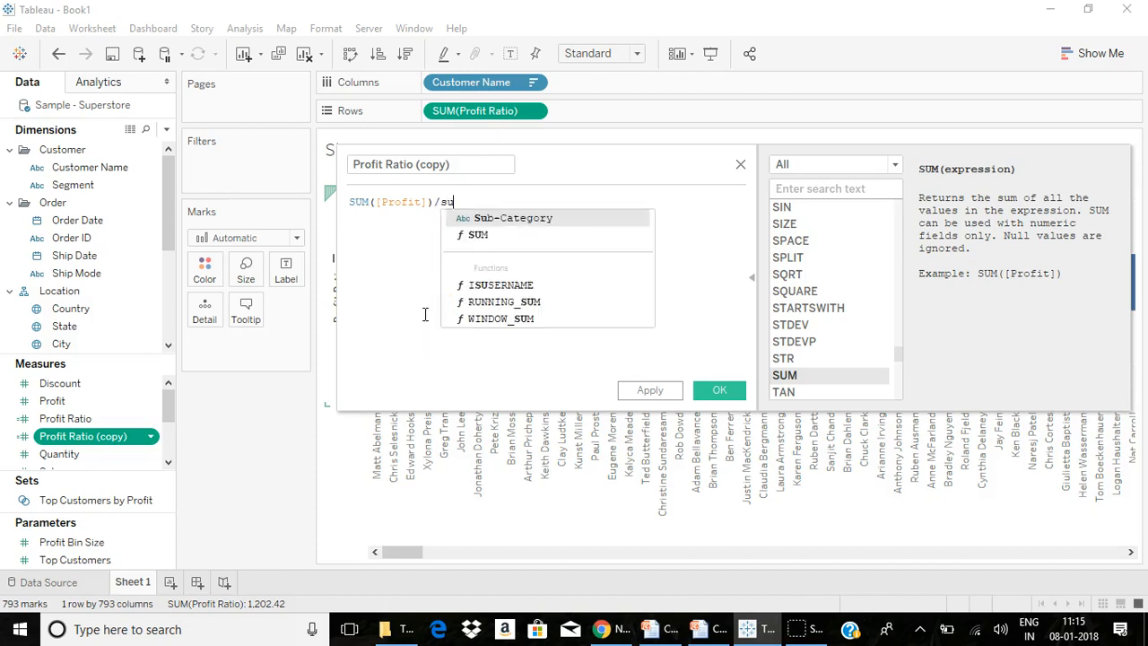
click(467, 231)
text(sa)
click(487, 221)
text())
Step: Rename the copied calculation as Profit Ratio Aggregated, and apply and save it
drag(421, 161, 414, 163)
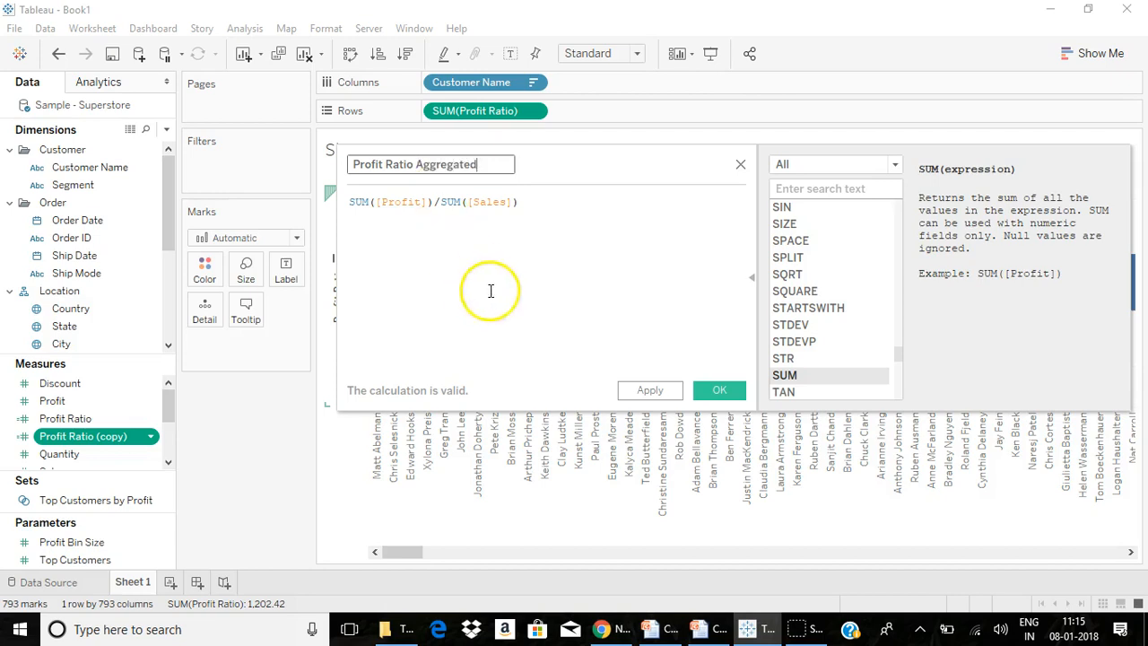
click(664, 389)
click(714, 389)
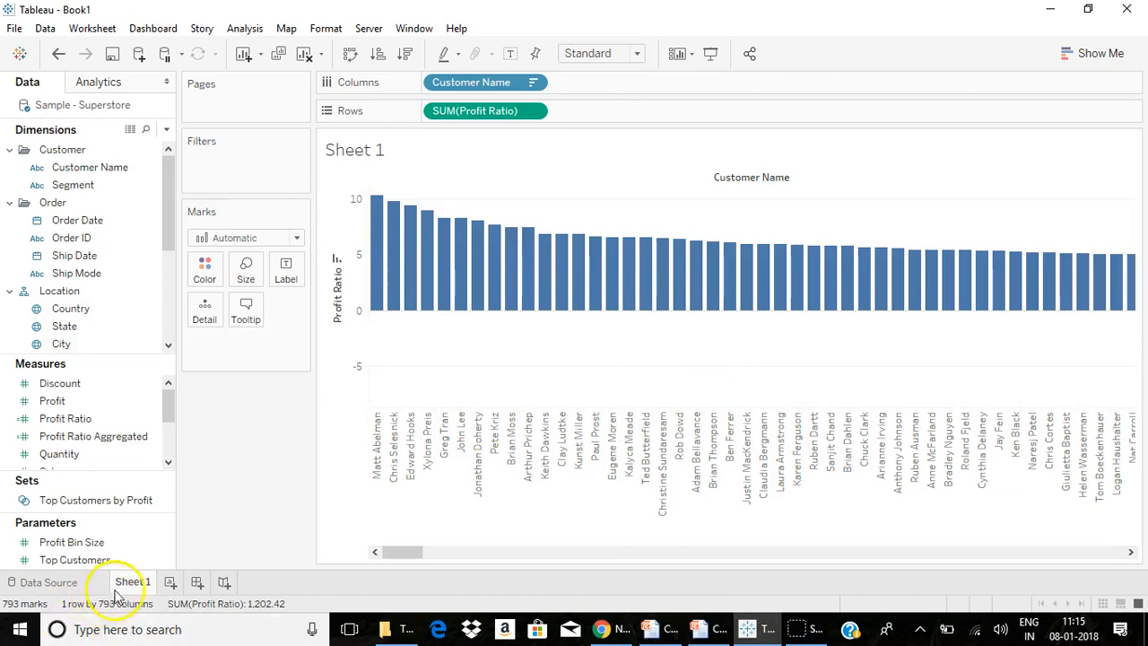
Step: Add a new worksheet with Customer Name on Columns and Profit Ratio Aggregated on Rows
click(169, 582)
click(89, 167)
drag(89, 167, 474, 84)
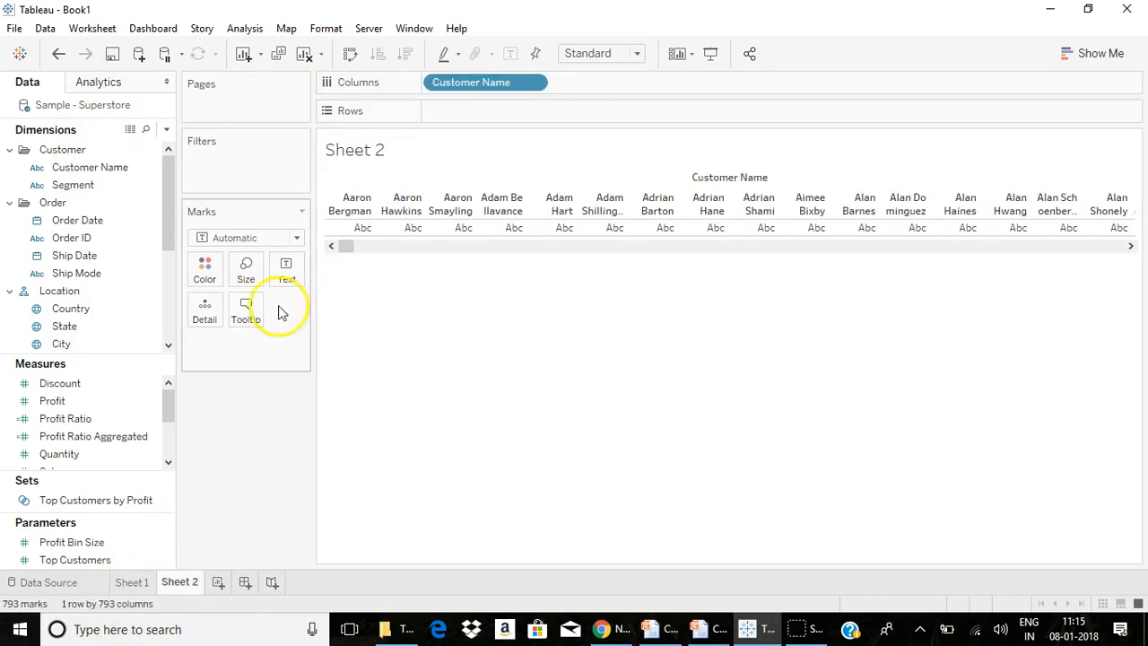
drag(86, 436, 469, 112)
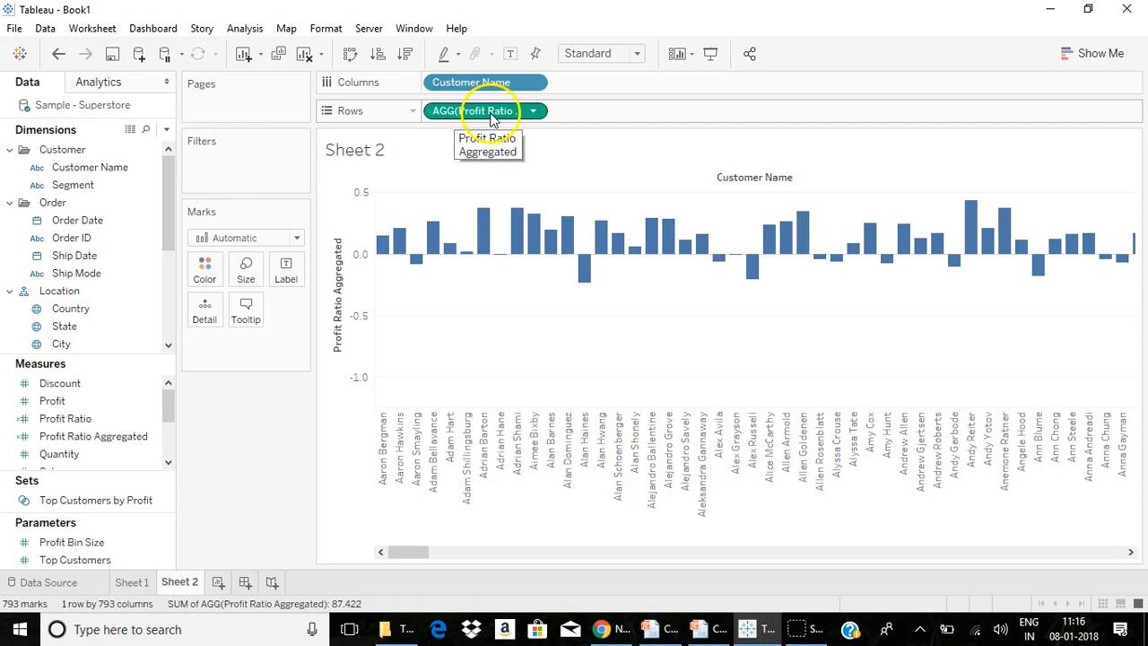
Step: Switch to PowerPoint to examine slide 9 comparing non-aggregate and aggregate profit ratios, and return to Tableau
click(700, 628)
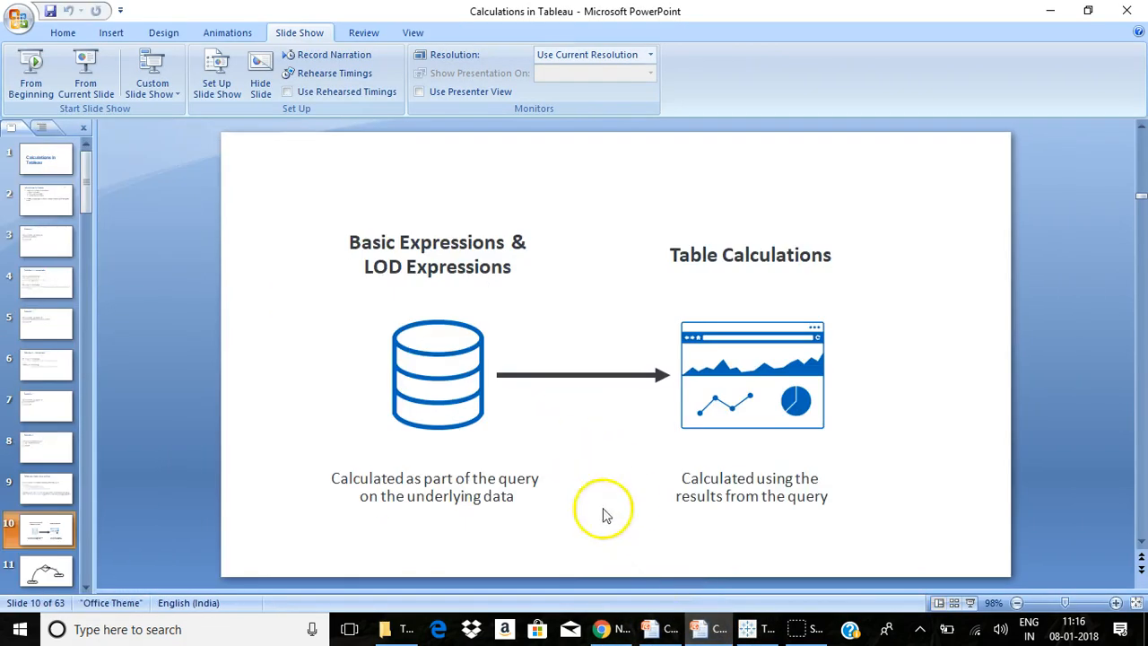
click(672, 632)
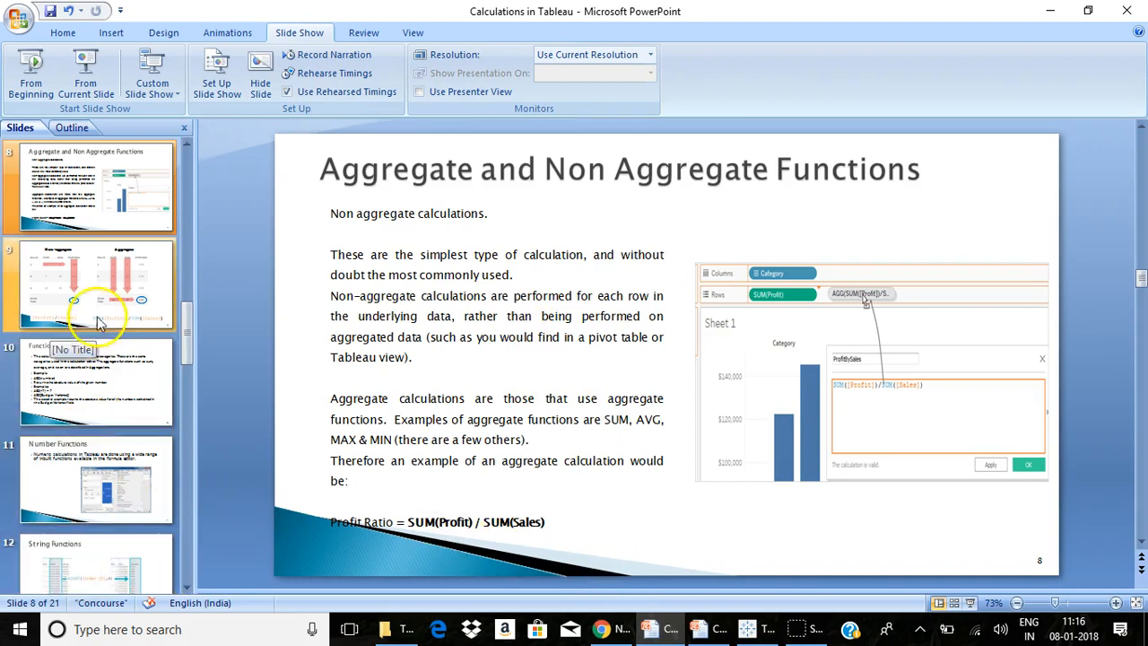
click(108, 278)
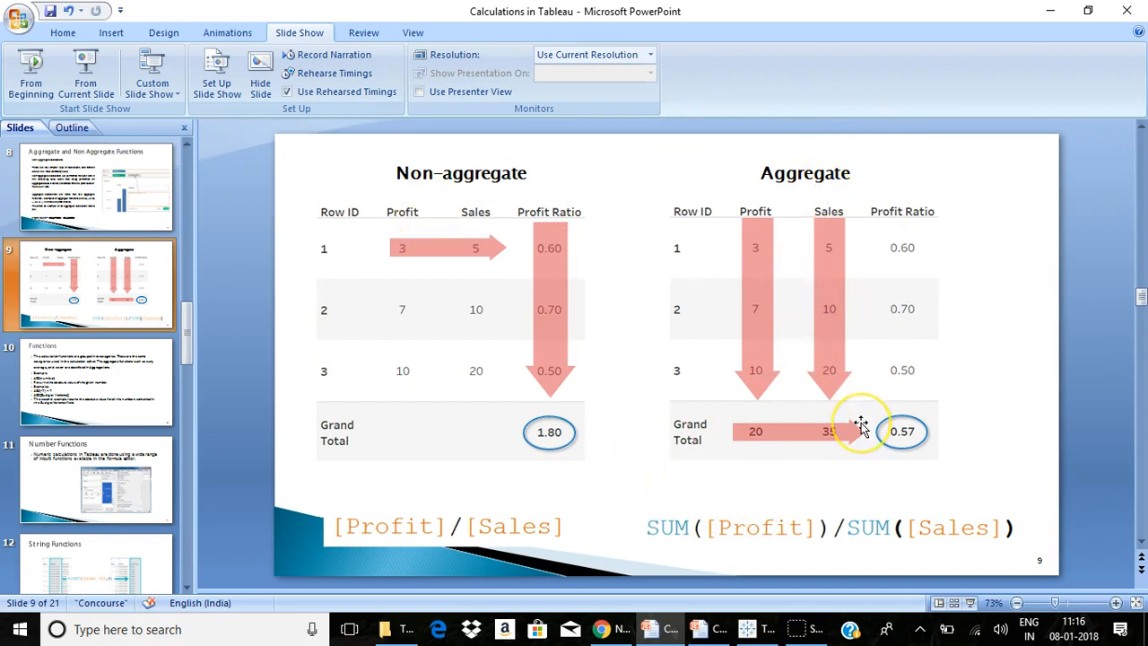
click(760, 629)
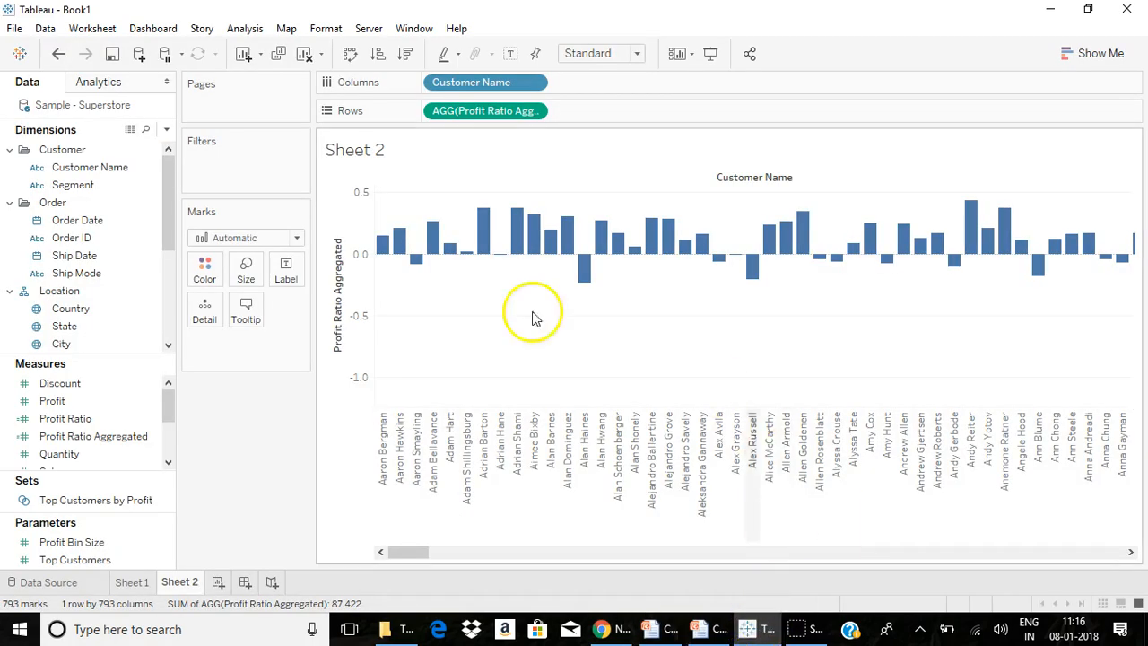
click(104, 439)
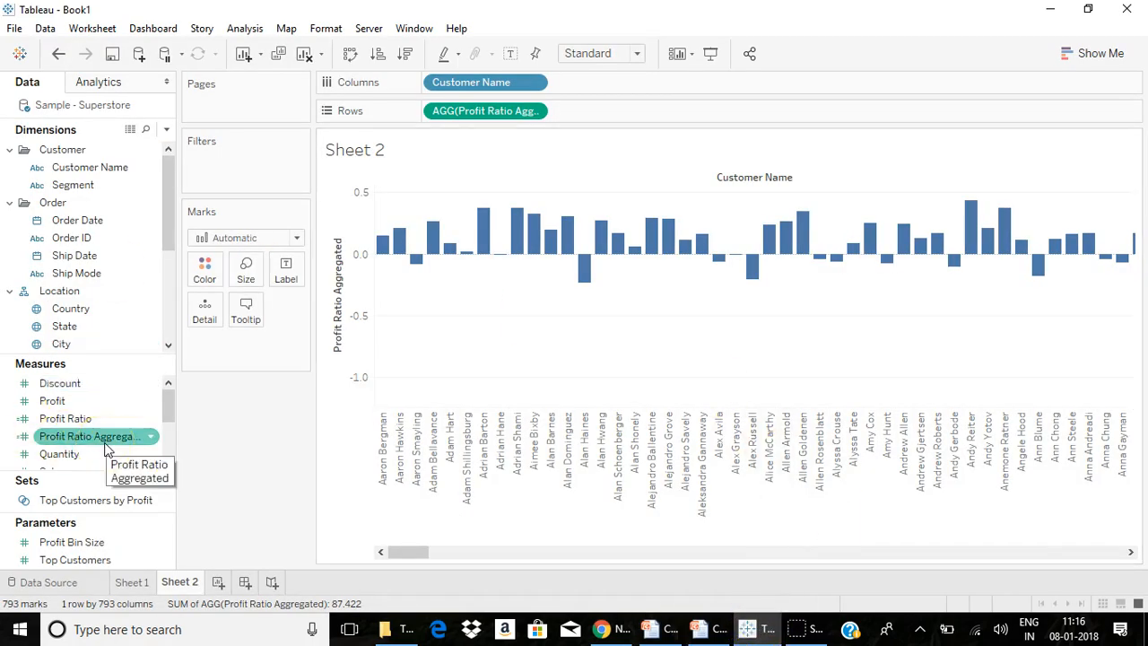
click(218, 482)
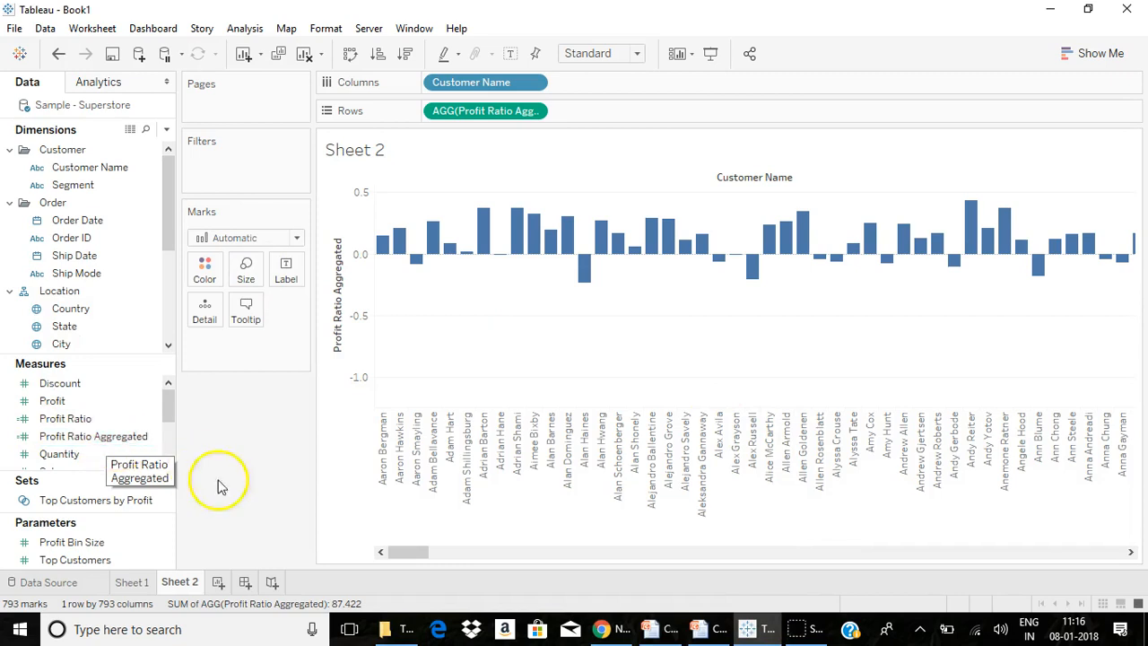
Step: Add another worksheet with Sub-Category on Columns and Profit on Rows
click(218, 583)
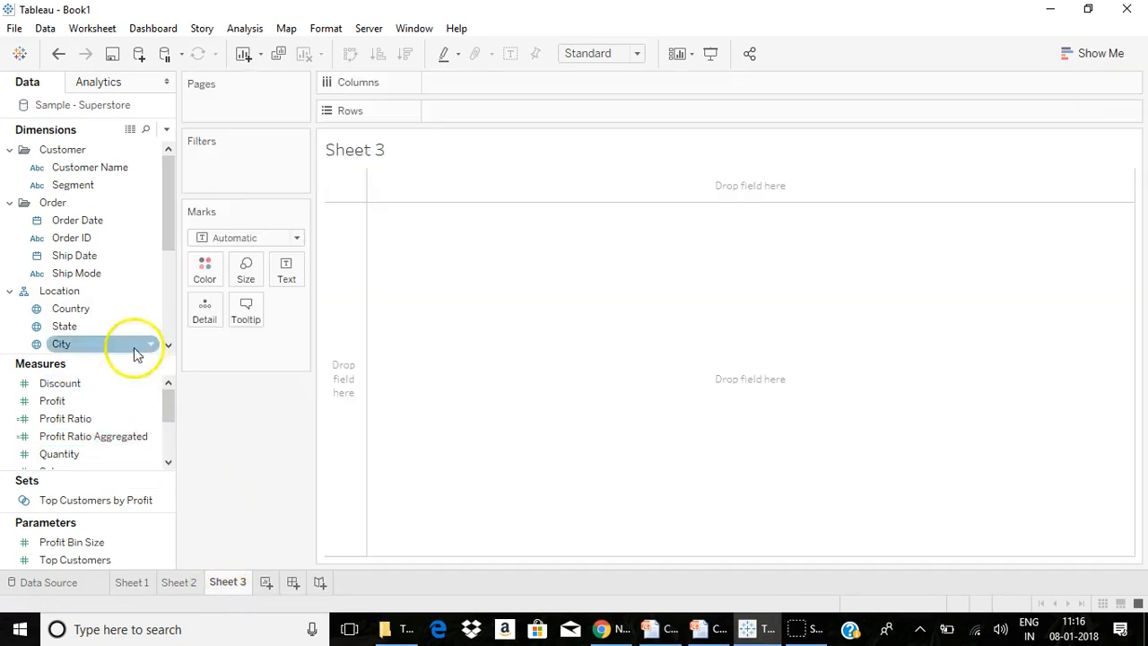
drag(170, 200, 205, 295)
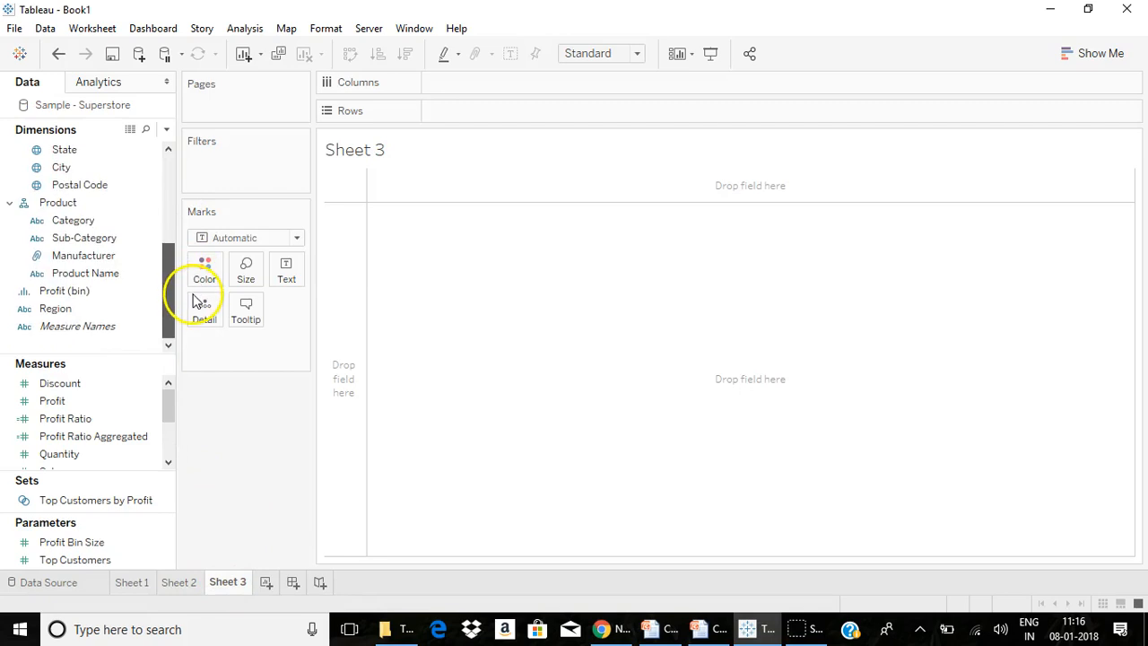
drag(102, 238, 505, 97)
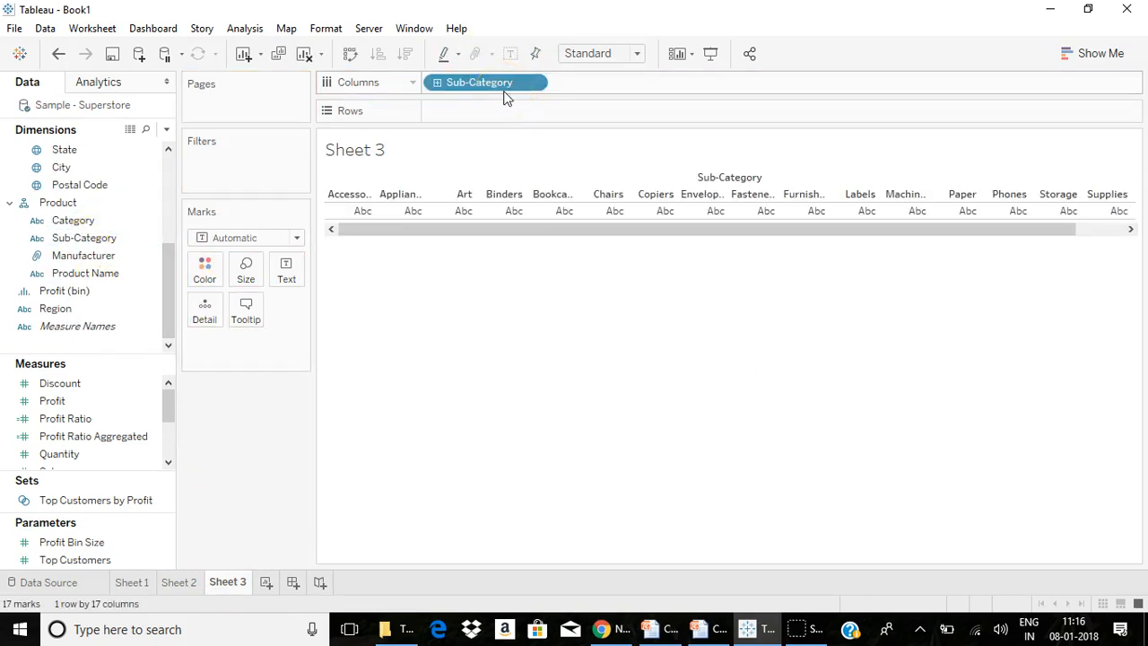
drag(64, 405, 473, 119)
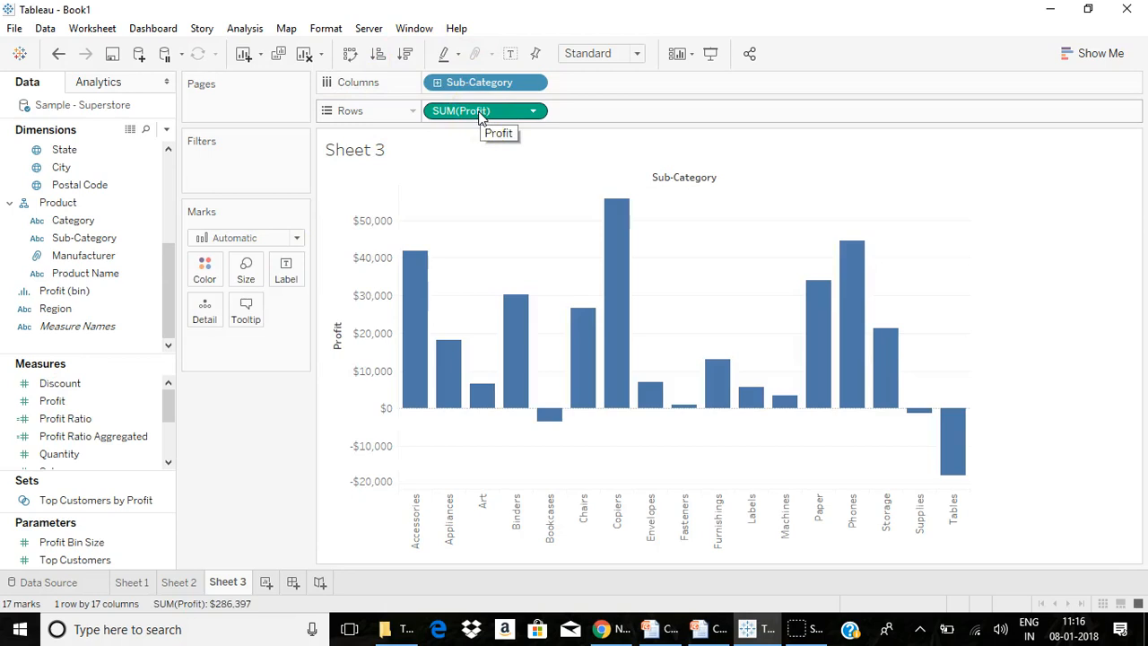
Step: Edit the Profit measure directly on the Rows shelf so its formula reads SUM([Profit])*[Sales]
double_click(480, 112)
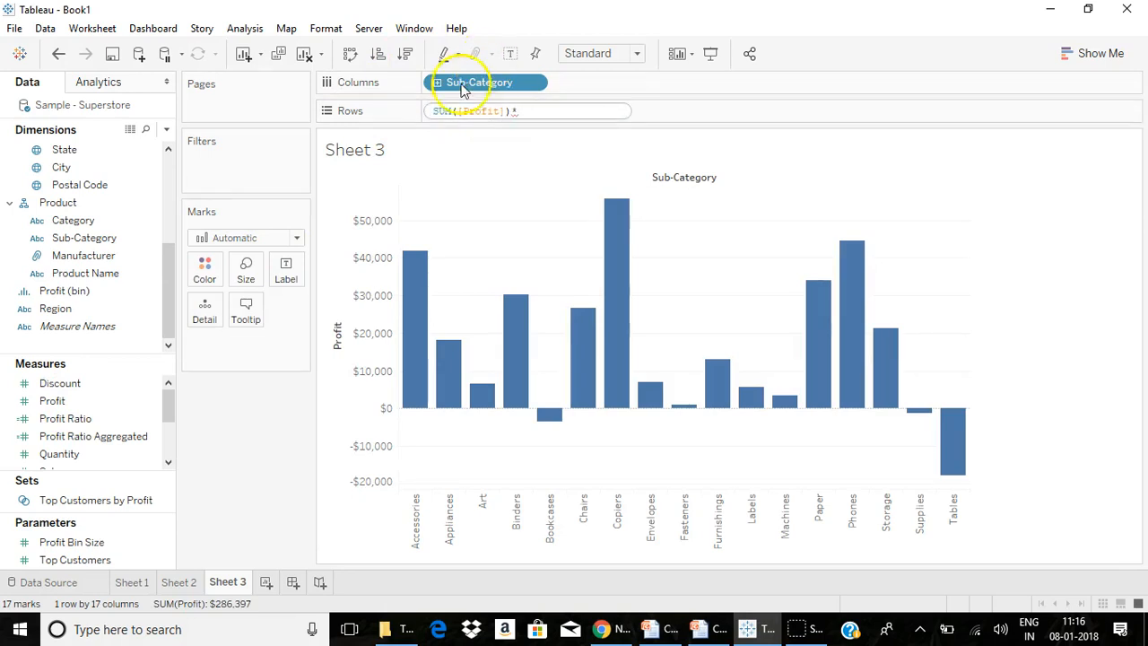
drag(171, 403, 171, 430)
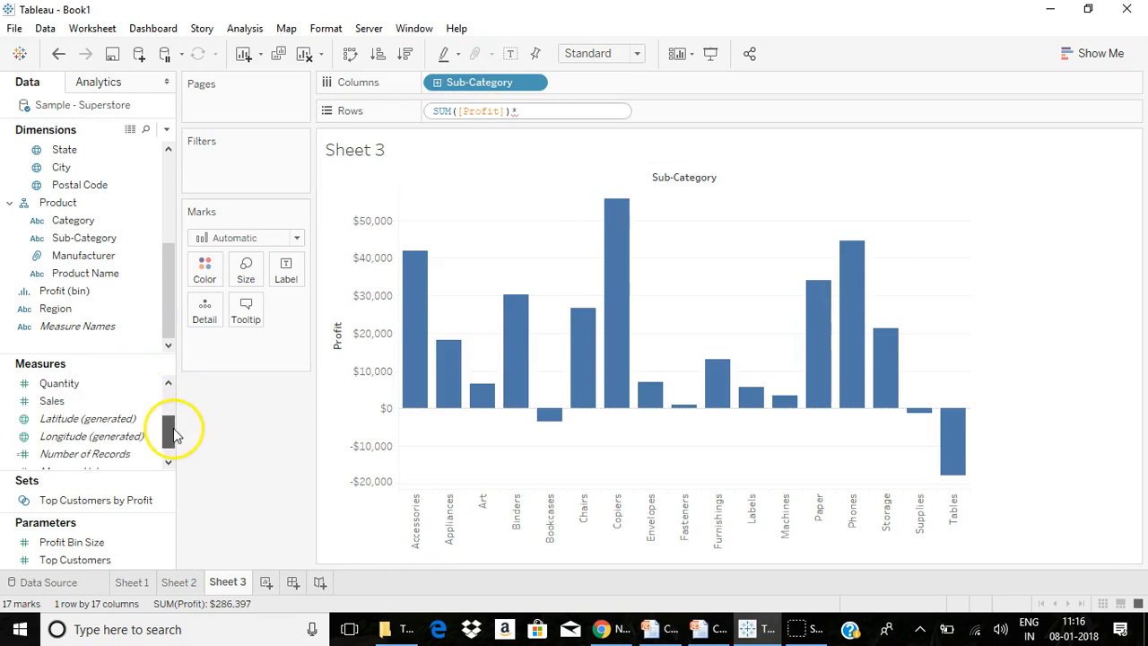
drag(54, 401, 457, 120)
double_click(457, 116)
drag(149, 399, 564, 114)
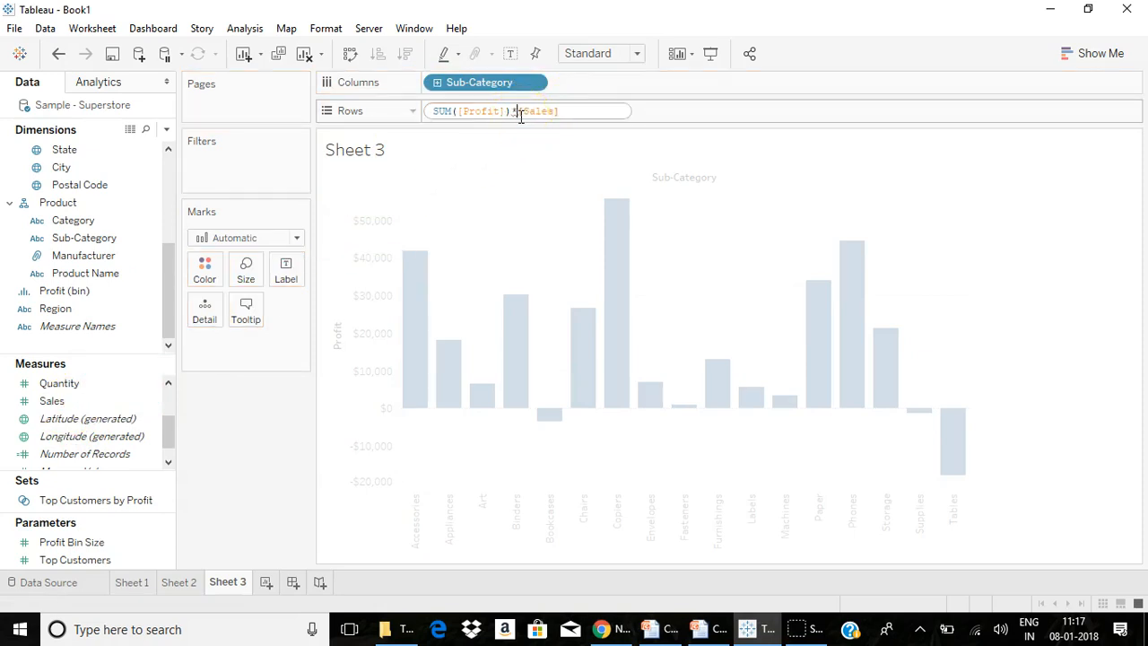
Step: Wrap Sales in SUM so the ad-hoc Rows formula reads SUM([Profit])*SUM([Sales]), and apply it
text(sum)
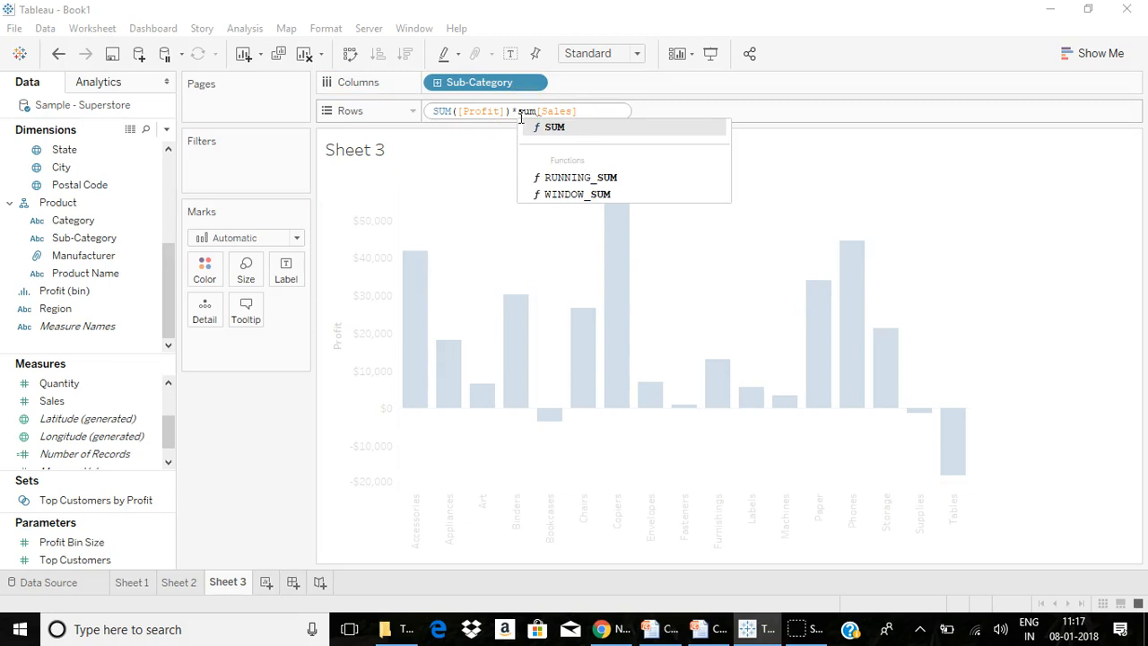
text(()
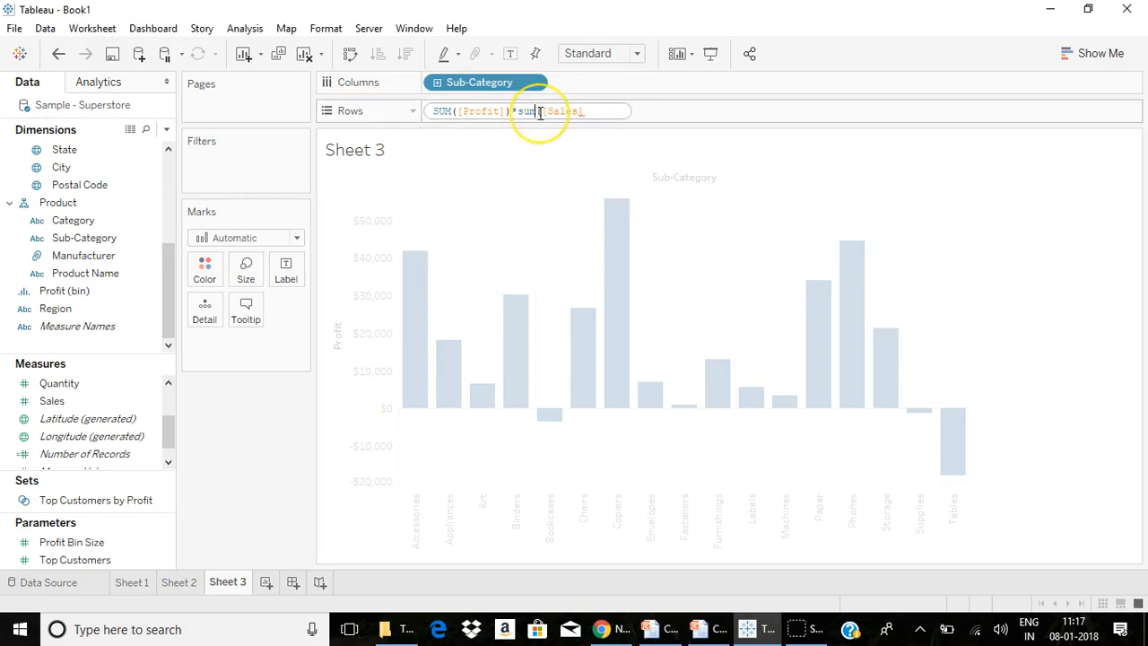
key(BackSpace)
key(BackSpace)
key(BackSpace)
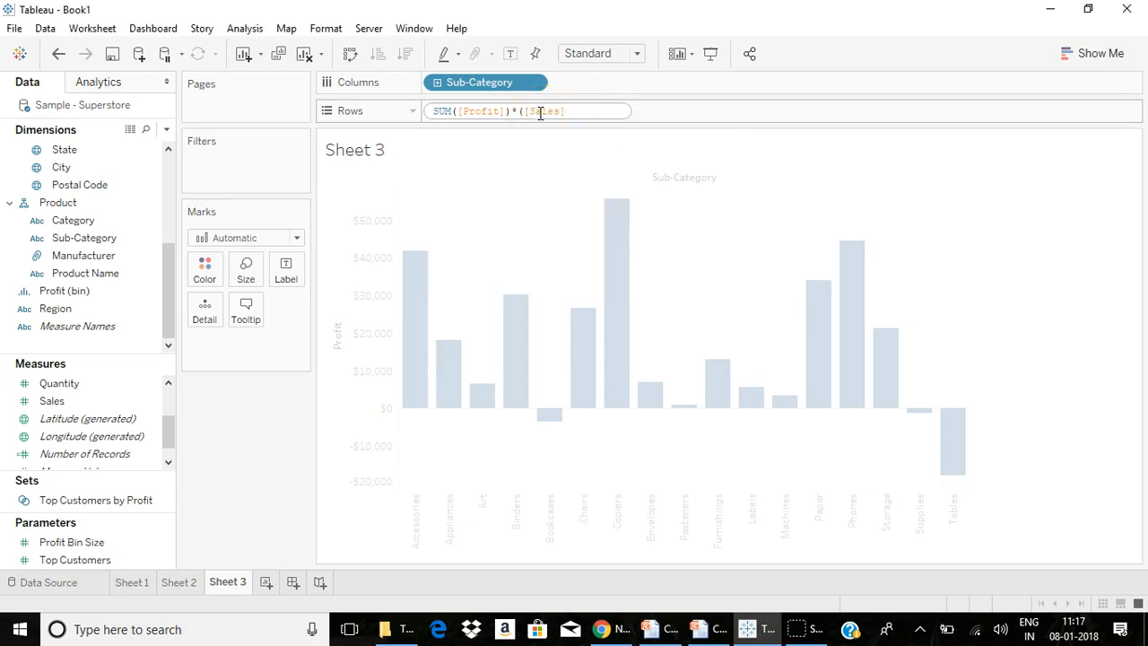
text(S)
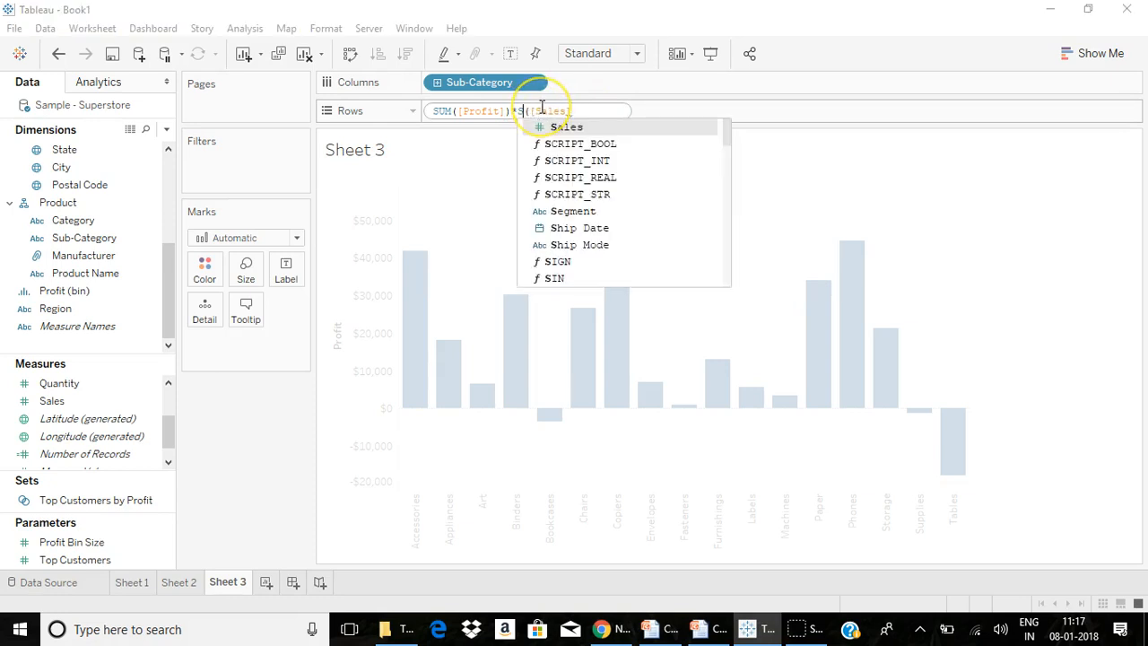
text(U)
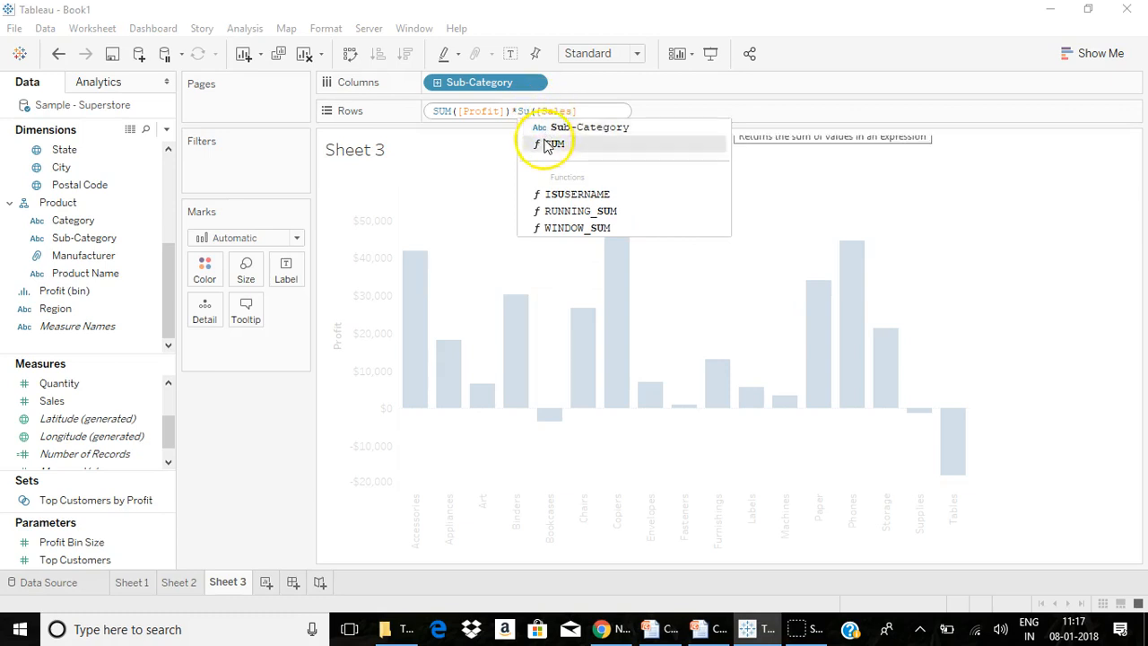
click(548, 144)
text())
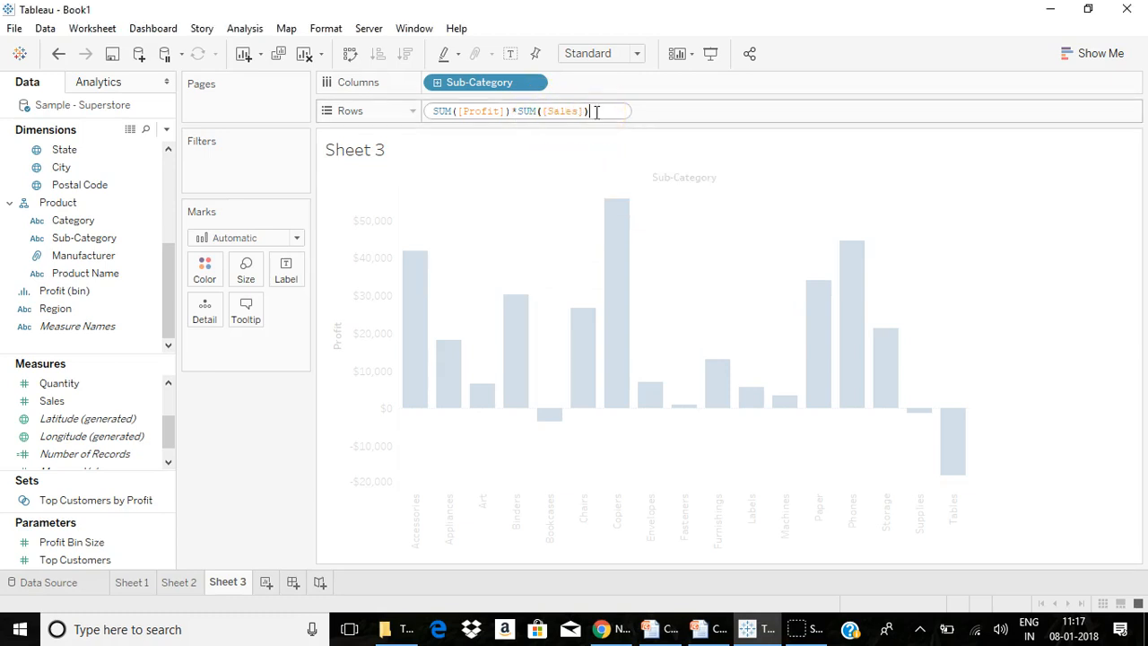
key(Return)
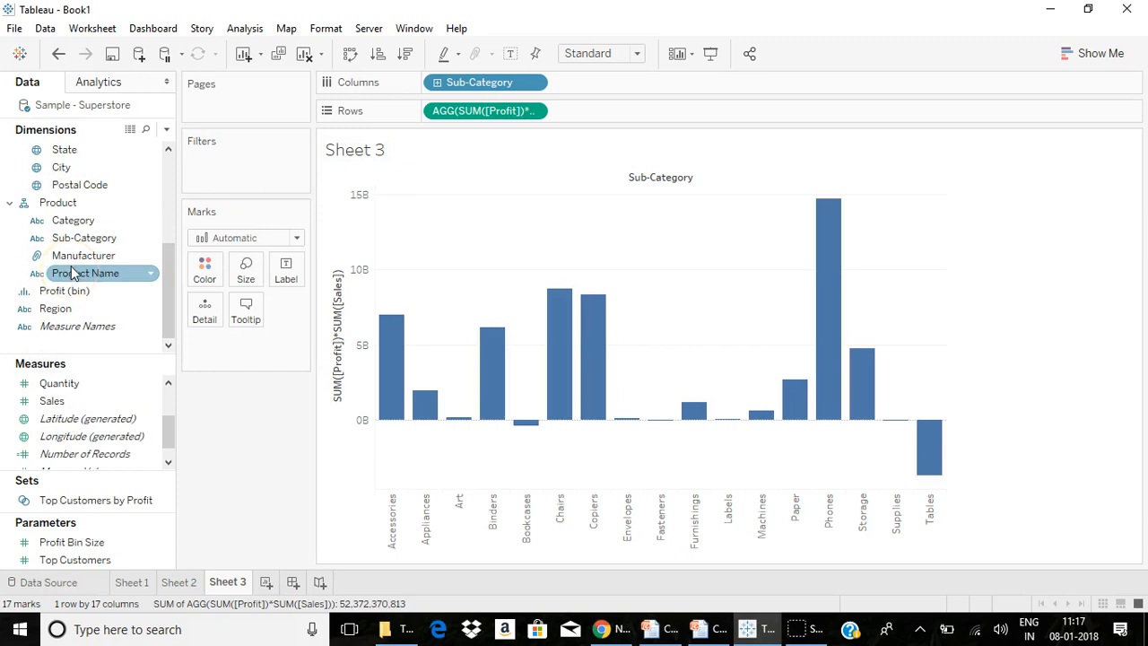
Step: Save the ad-hoc Rows calculation as a reusable measure in the data source, keeping its formula as the name
mouse_move(398, 429)
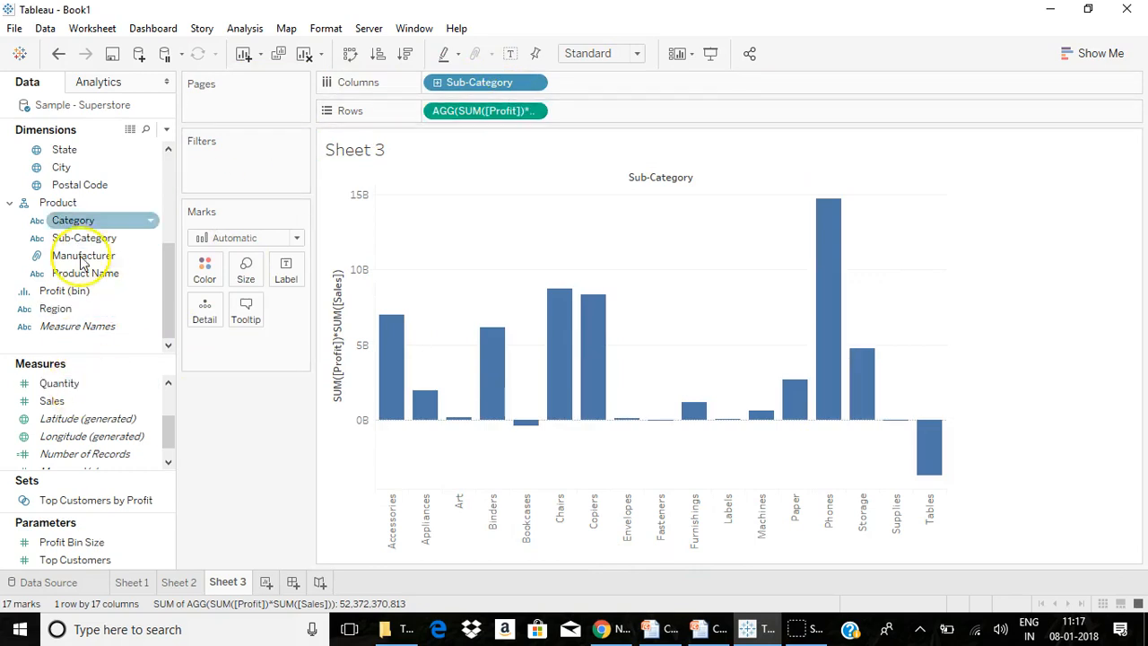
drag(476, 111, 64, 395)
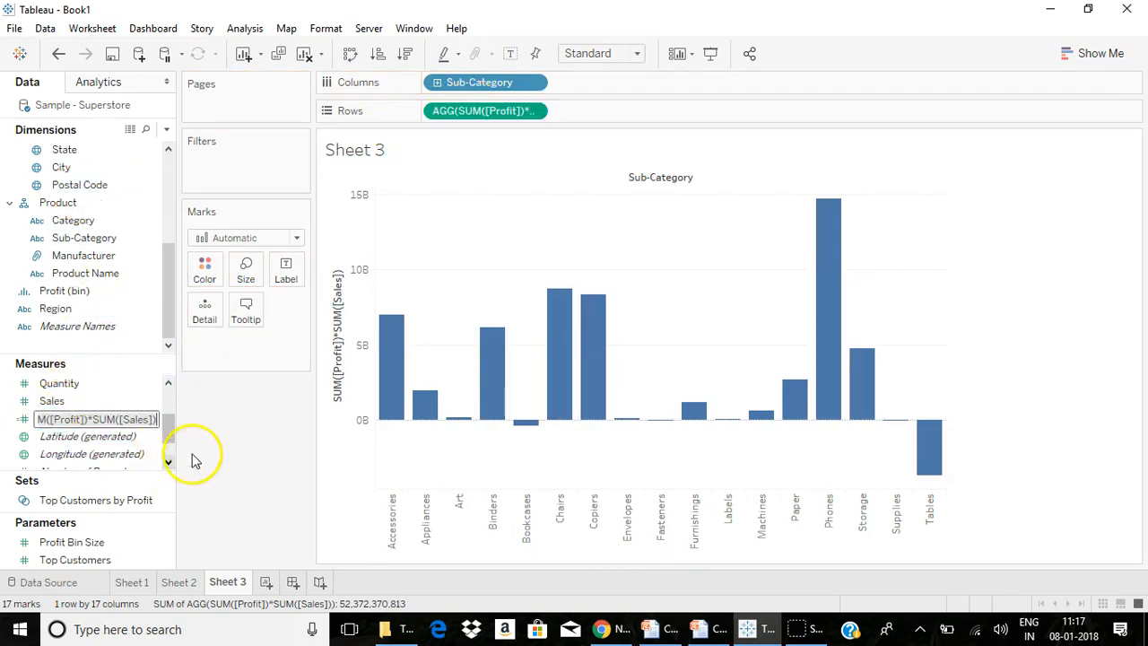
key(Return)
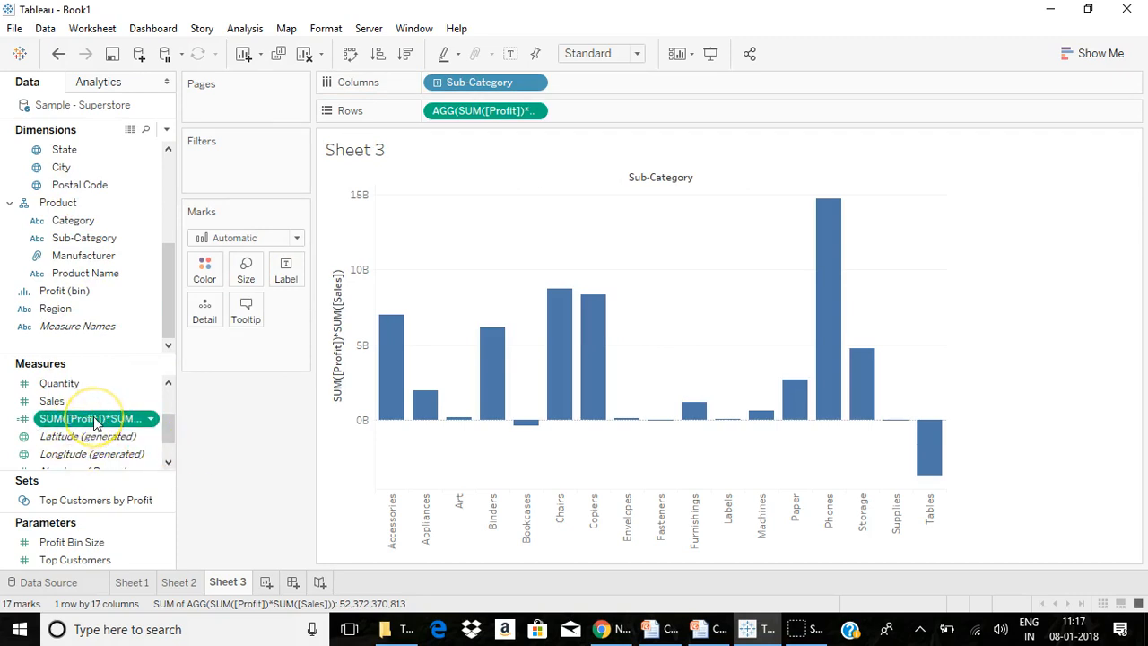
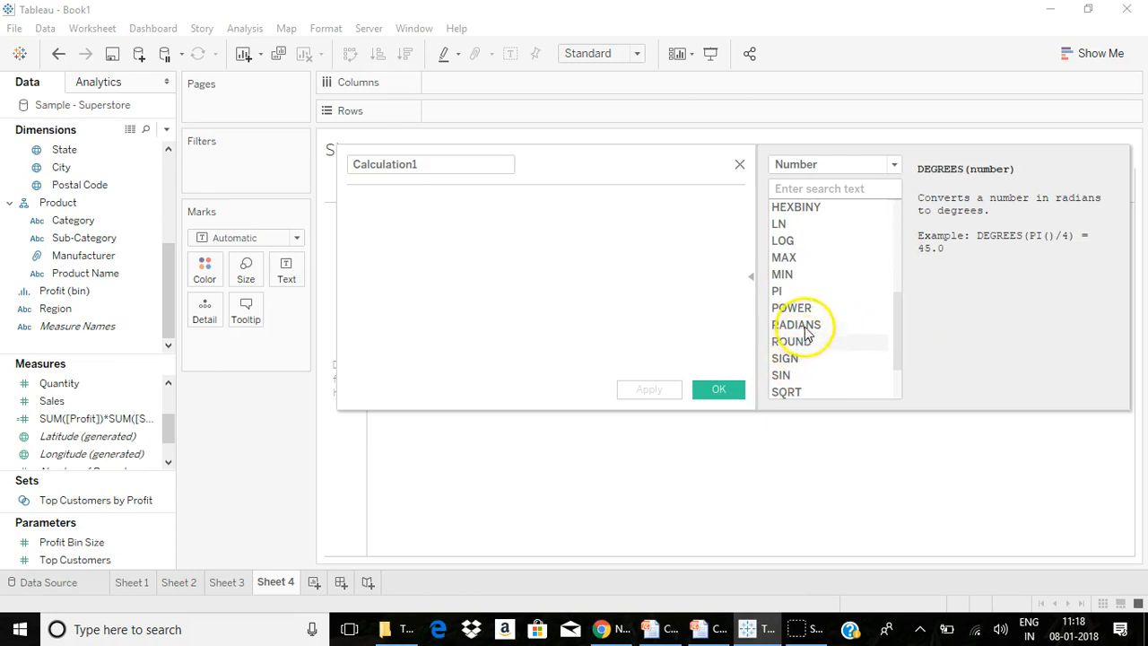
Step: Examine the descriptions of number functions such as MIN, MAX, LOG, LN and ZN in the calculation editor
click(789, 273)
click(788, 257)
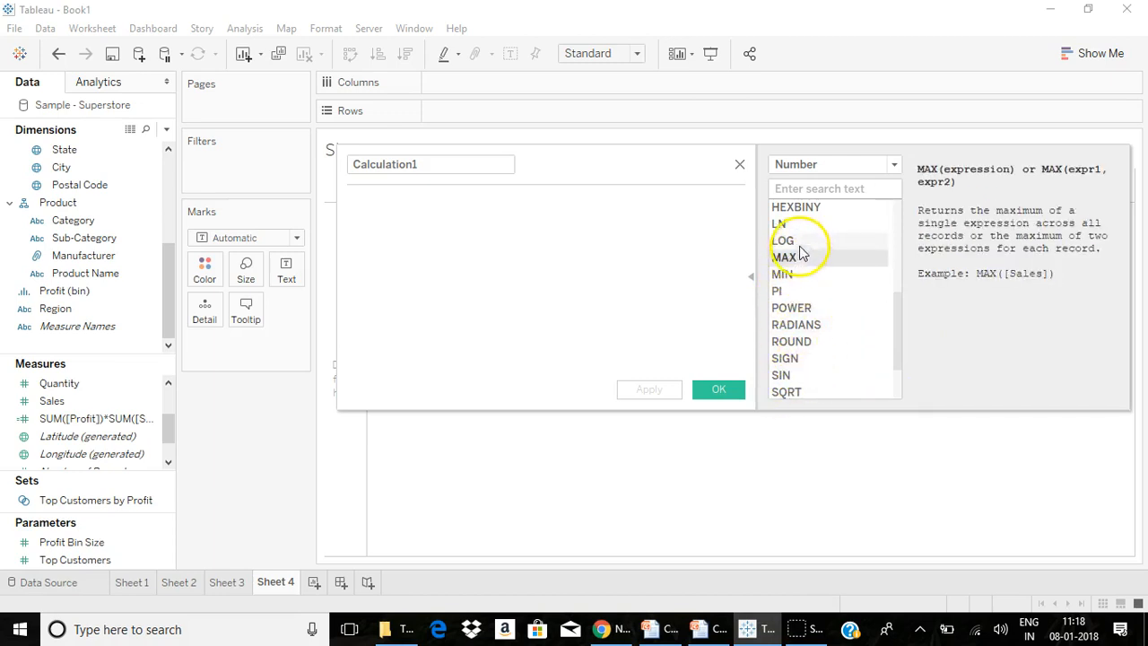
click(794, 241)
click(803, 225)
drag(891, 337, 828, 390)
click(785, 375)
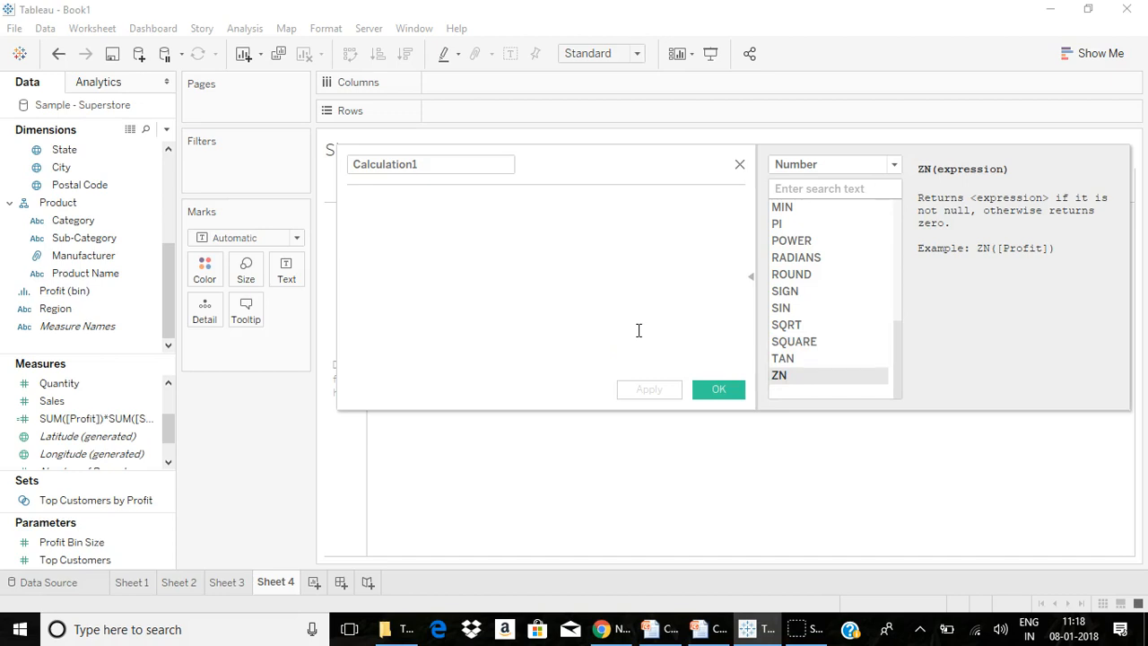
click(826, 375)
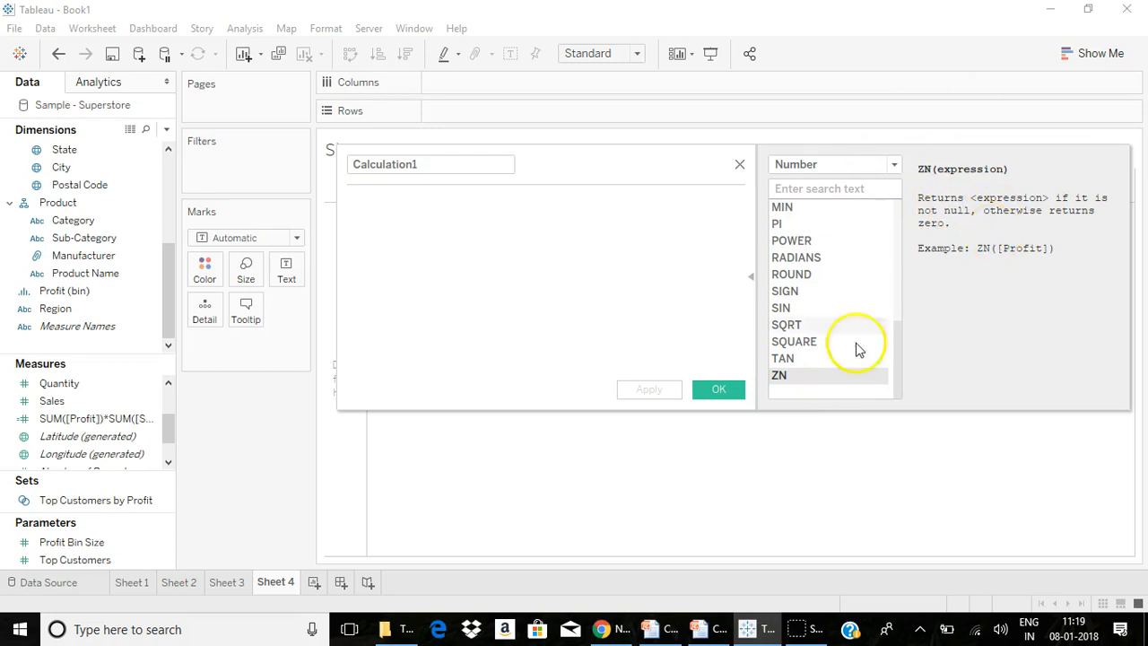
Step: Try the formula ZN([Profit]) in the calculation editor and clear it again
double_click(810, 383)
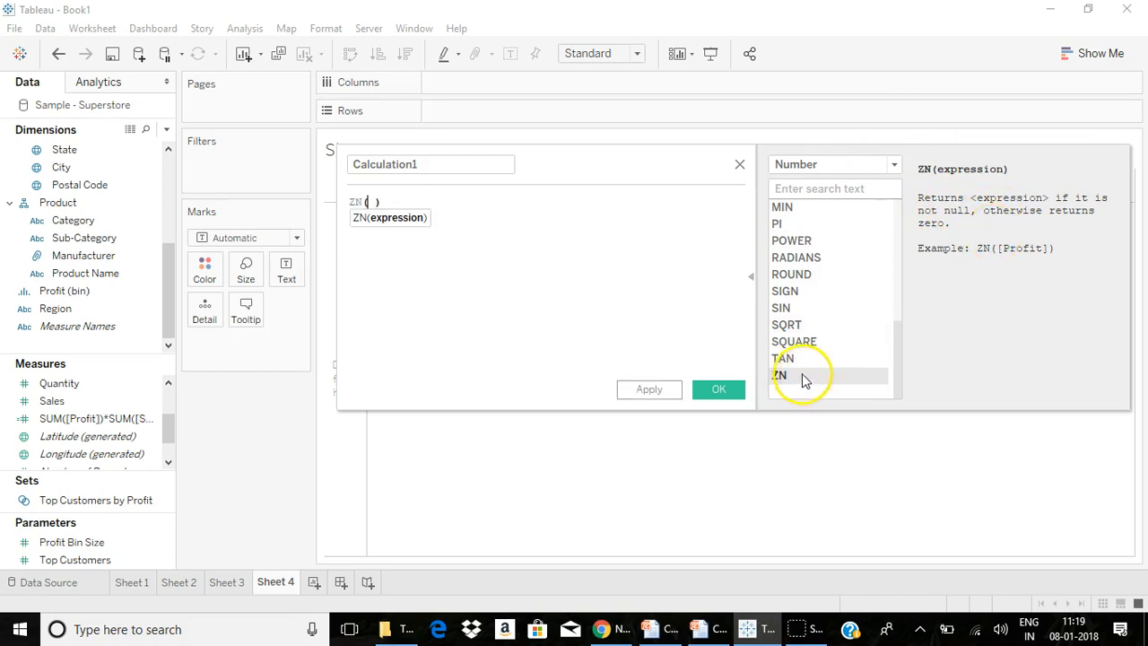
text(p)
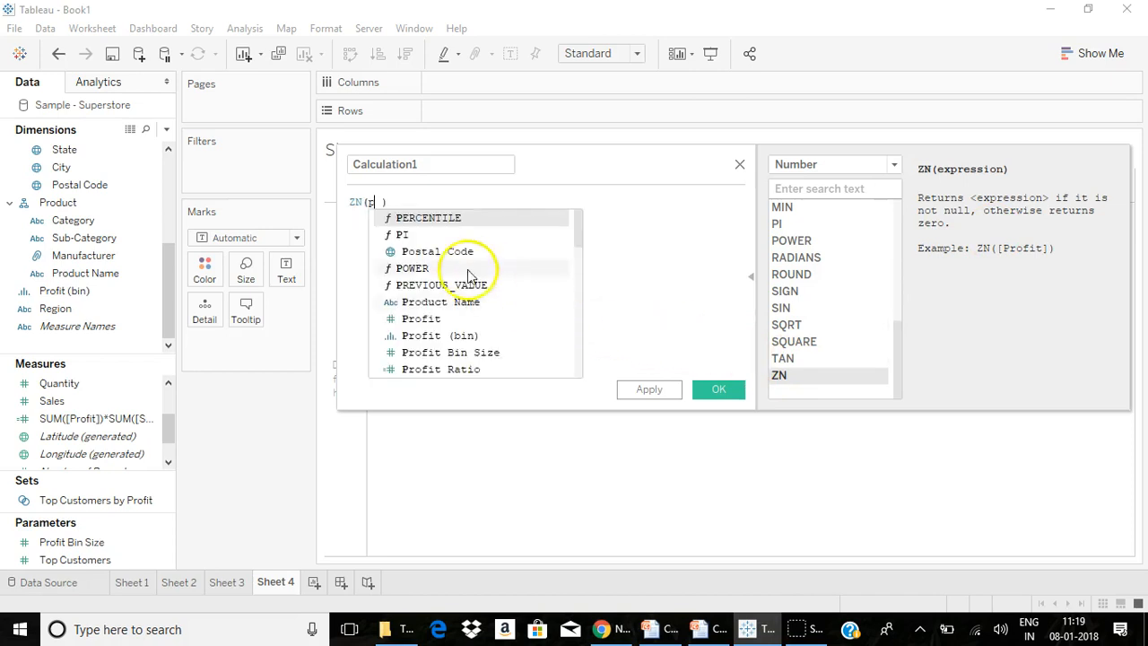
click(428, 320)
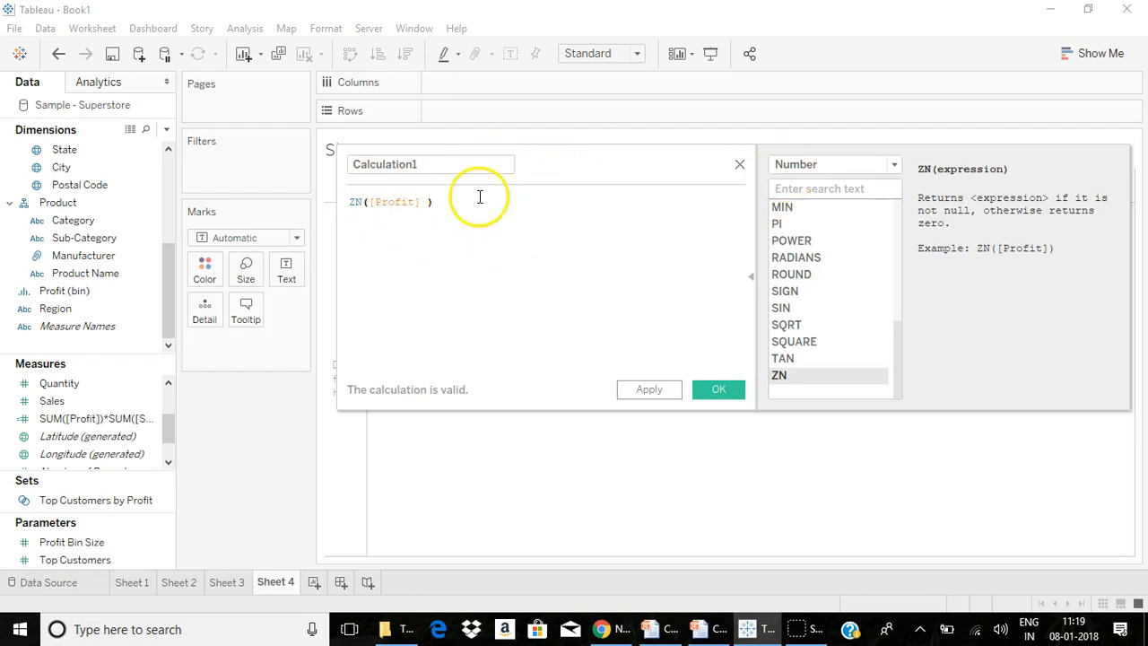
drag(479, 198, 218, 177)
key(Delete)
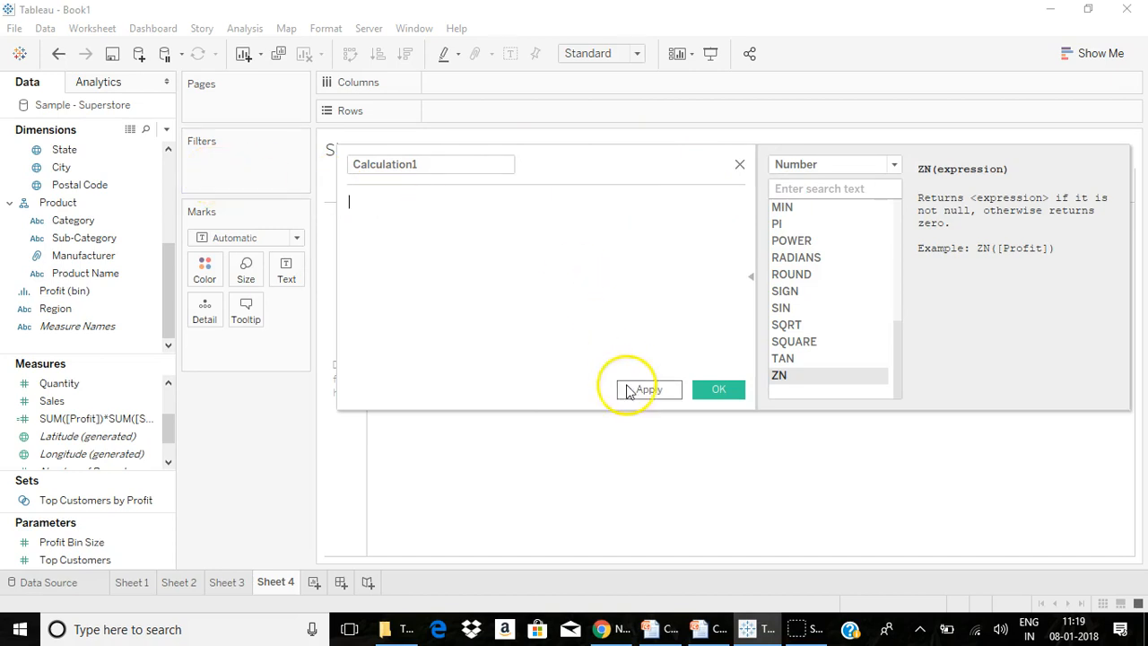
Step: Examine the list of String functions in the function reference and close the calculation editor
click(809, 164)
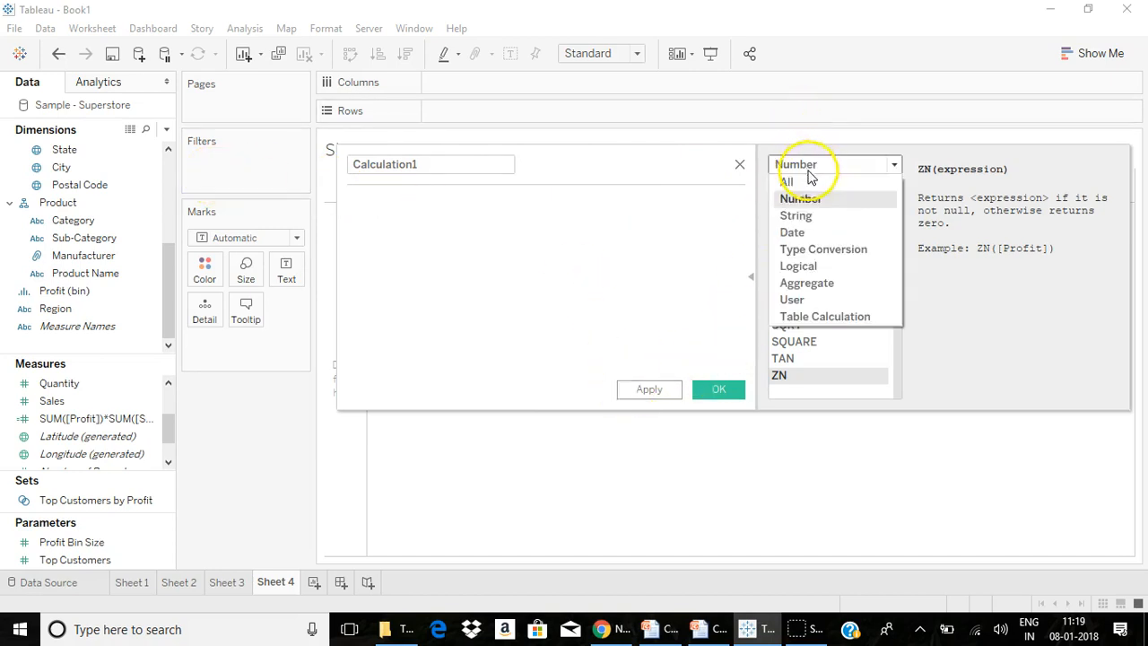
click(796, 216)
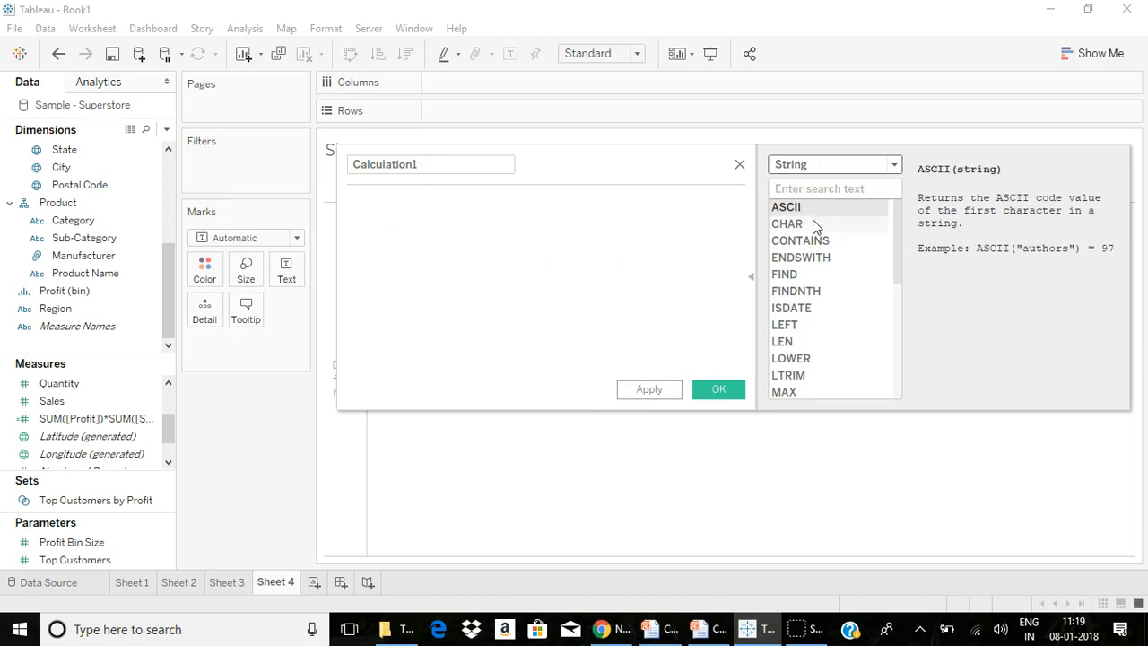
drag(897, 257, 895, 372)
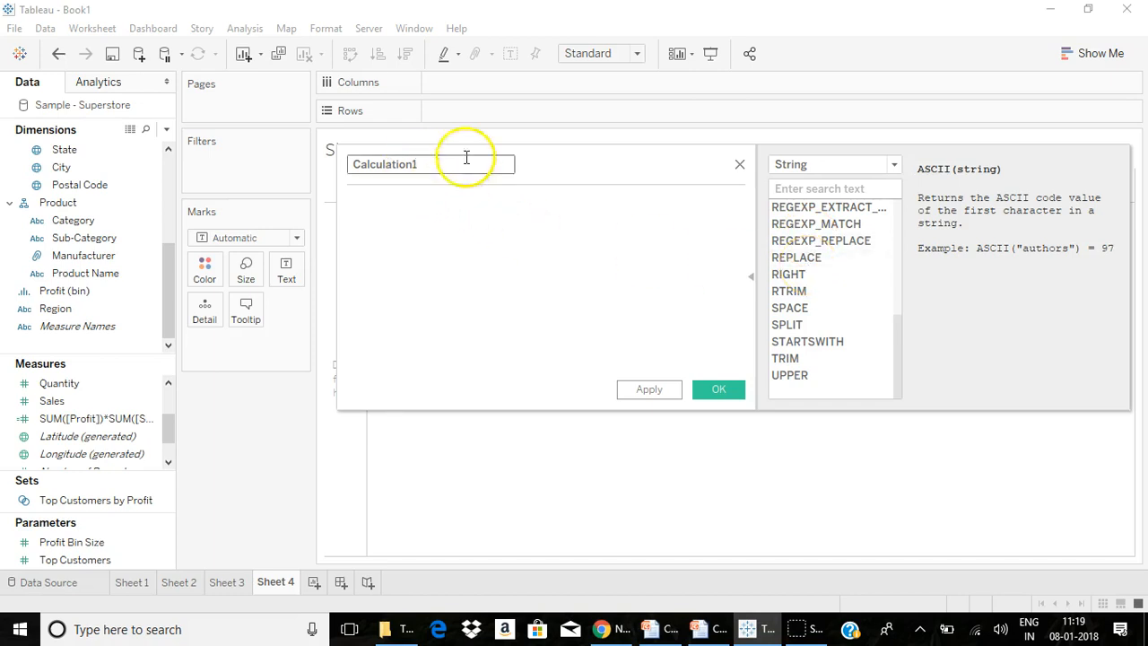
click(740, 164)
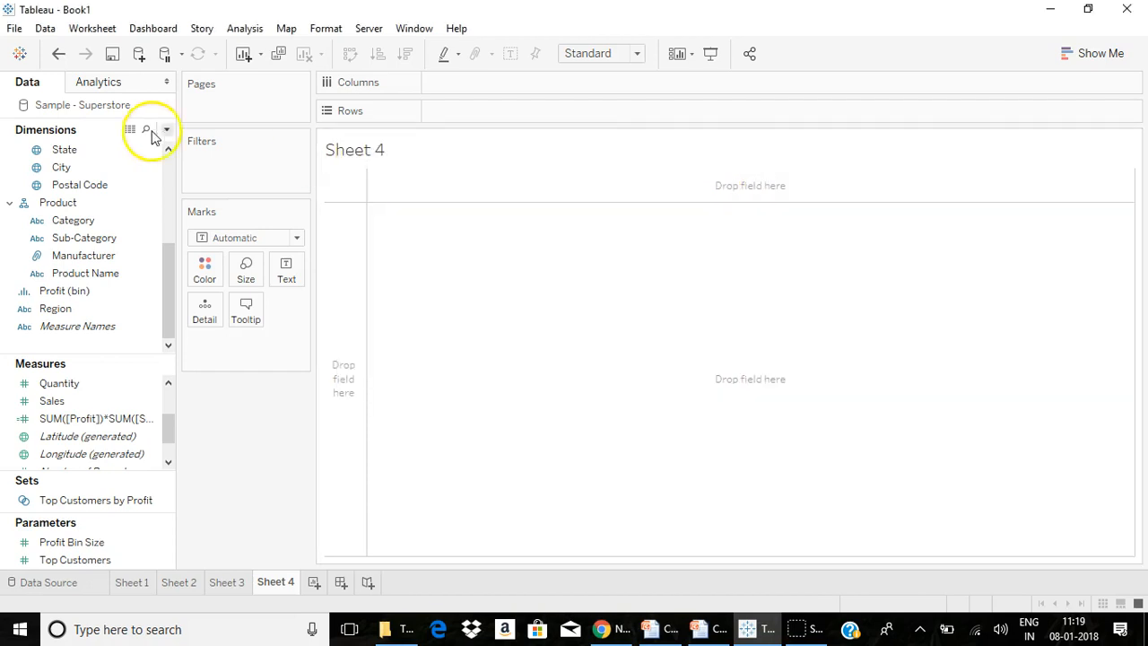
Step: Place Customer Name on Columns in Sheet 4 and start a new calculated field
drag(167, 300, 175, 130)
drag(90, 166, 507, 83)
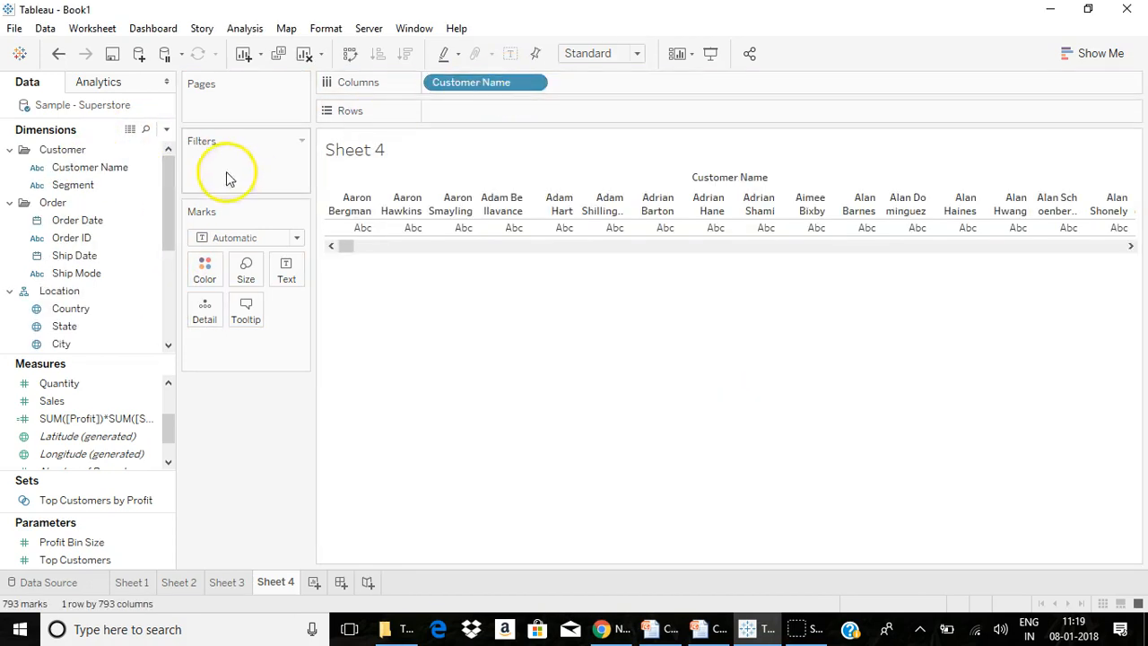
click(166, 130)
click(113, 152)
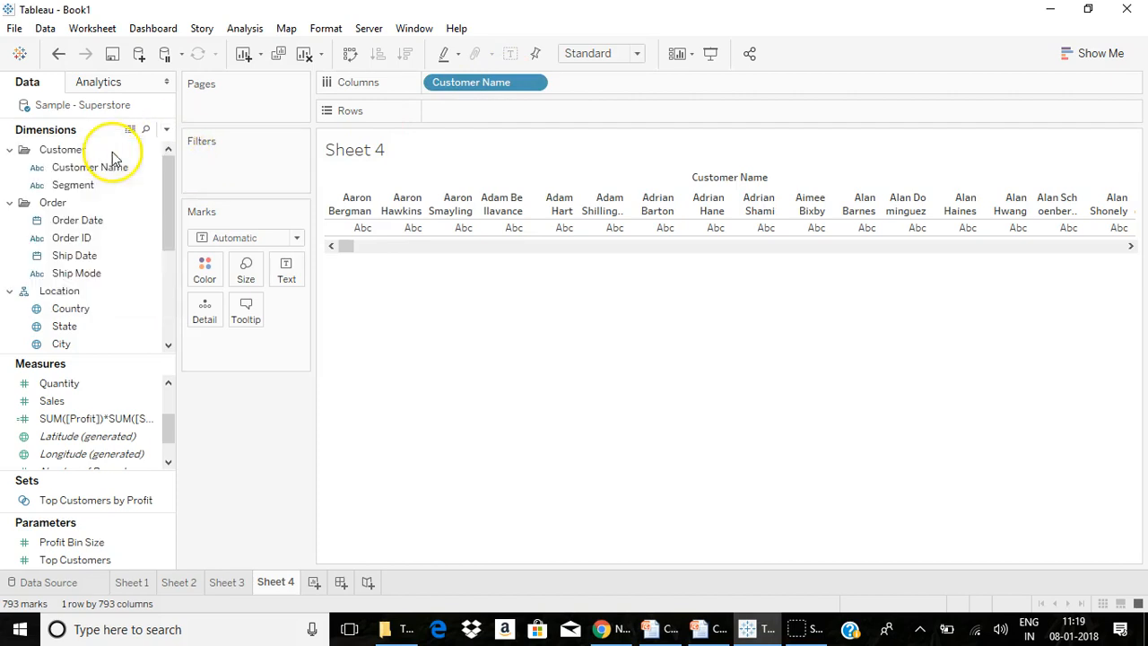
Step: Limit the function reference to String functions and insert CONTAINS into the new calculation's formula
click(788, 164)
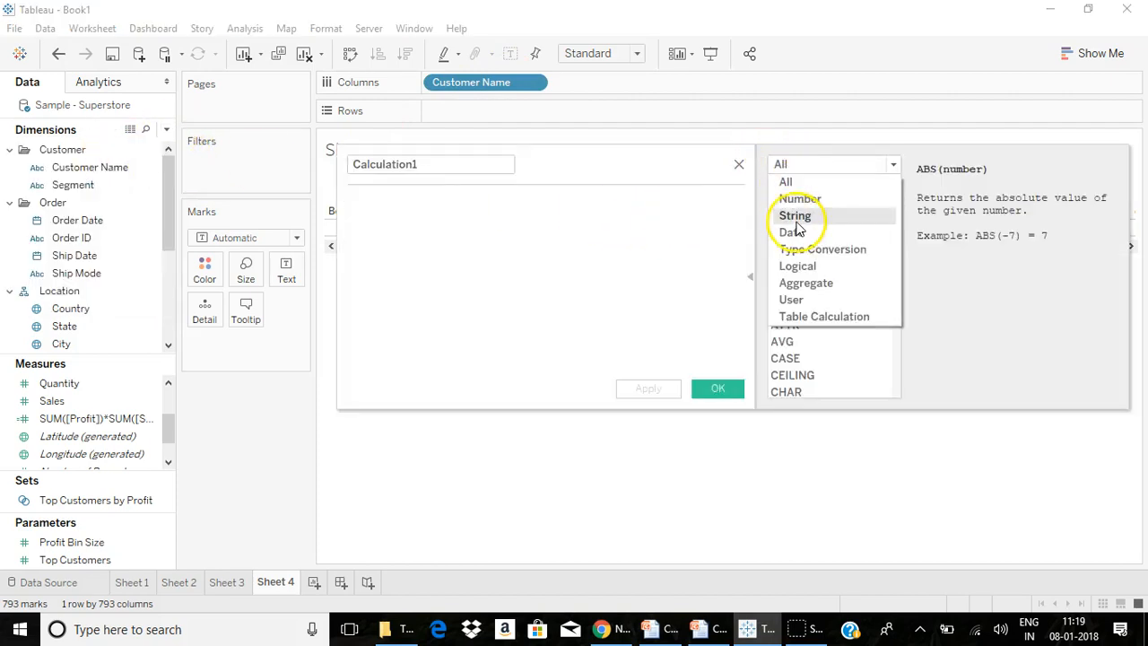
click(797, 218)
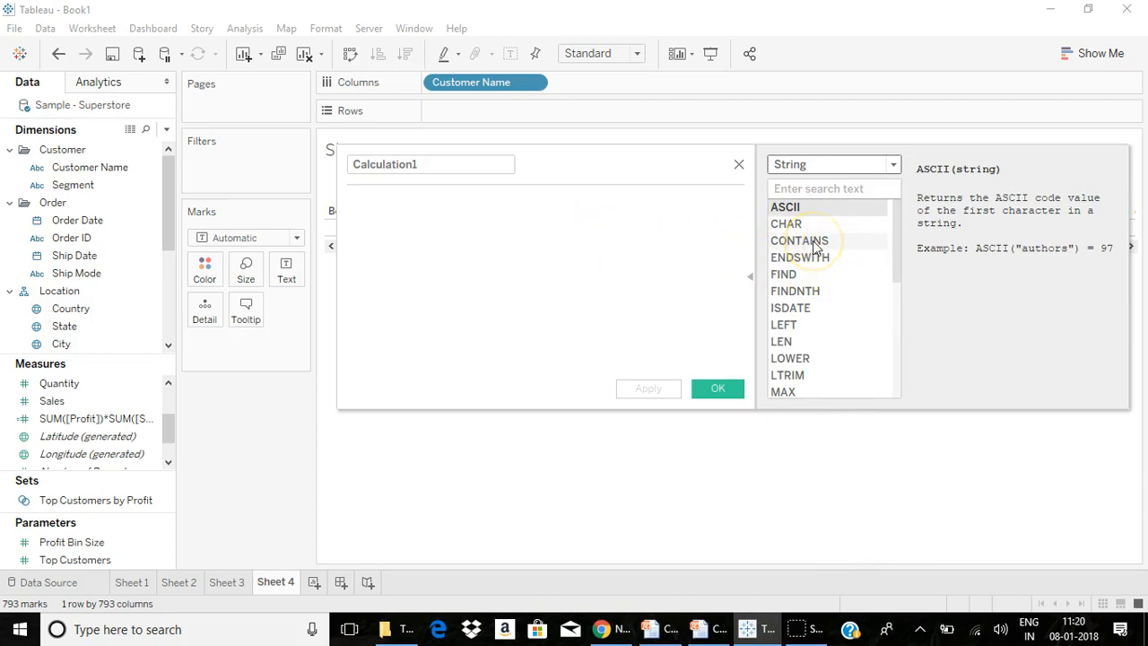
click(816, 242)
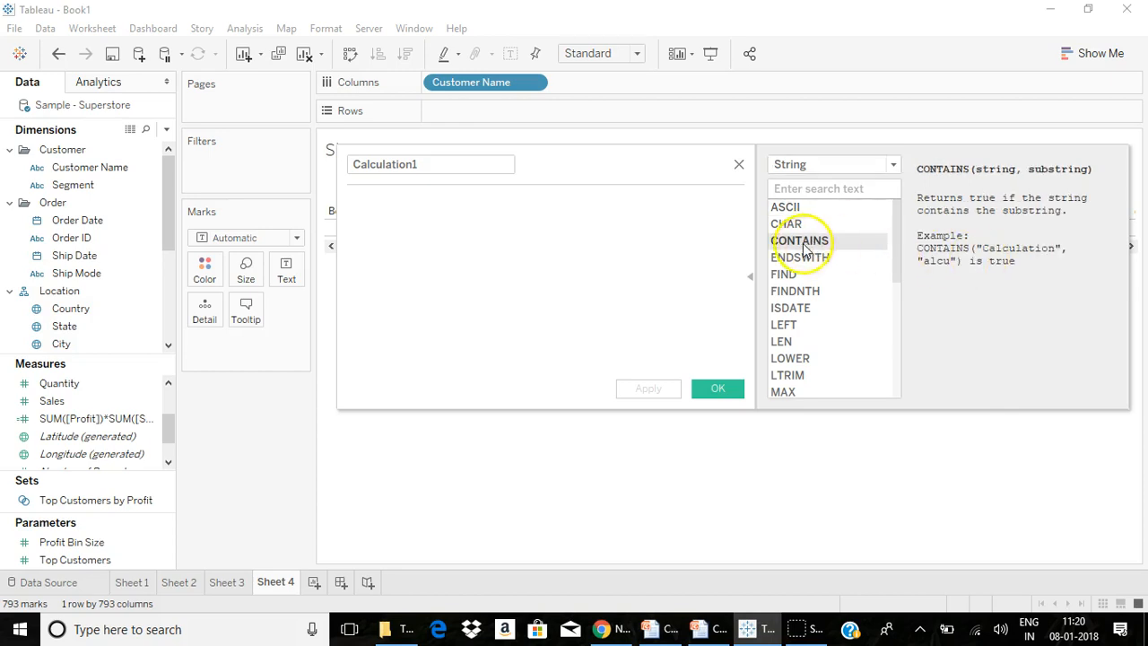
double_click(782, 241)
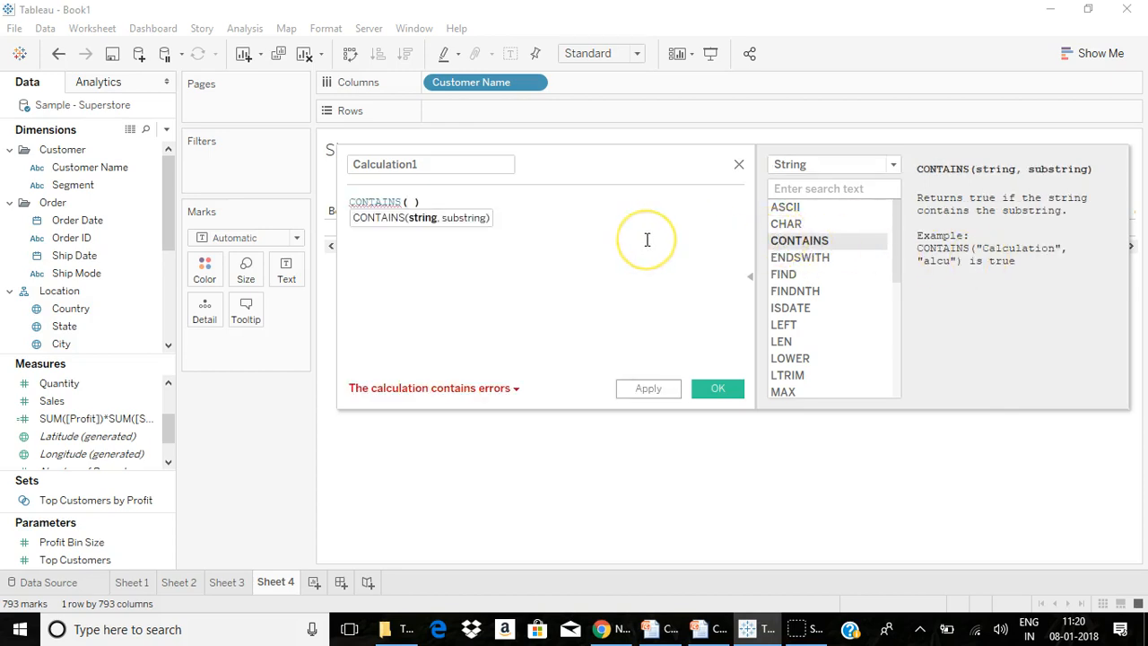
Step: Enter the Customer Name field as the string argument of the CONTAINS formula
text("C)
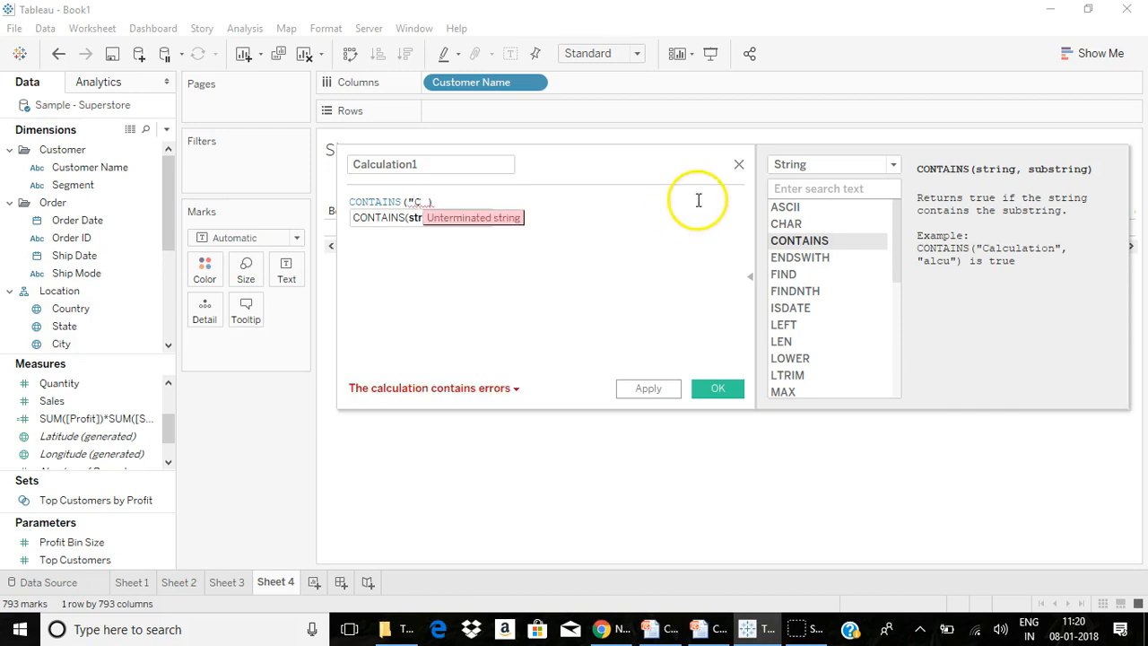
key(BackSpace)
key(BackSpace)
text(c)
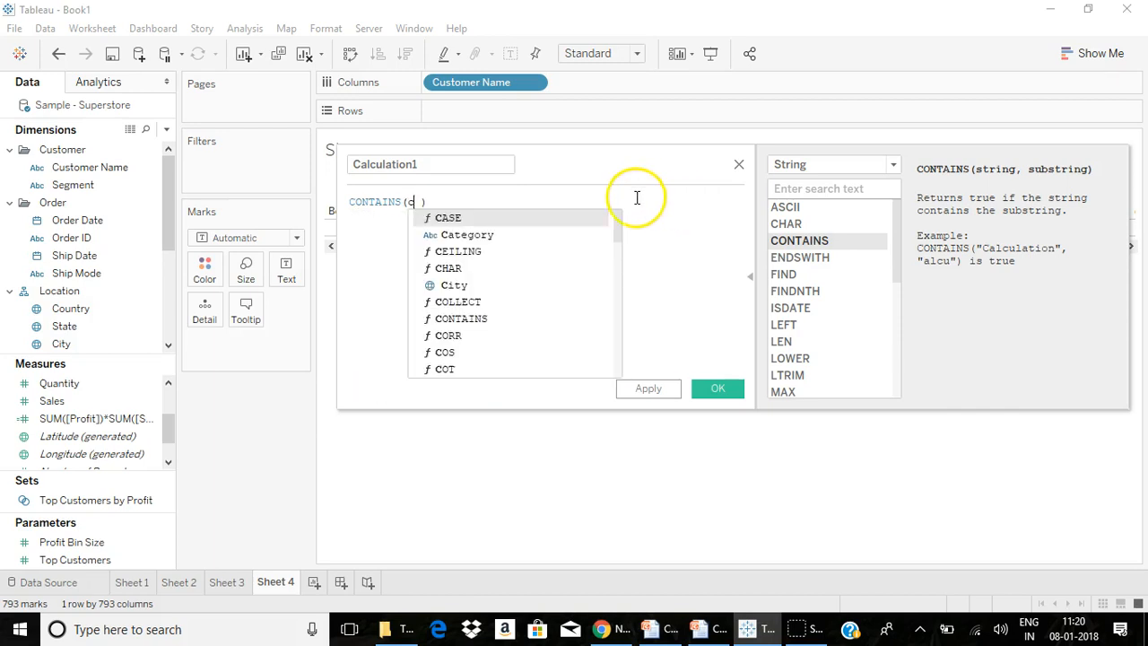
scroll(616, 287, down, 5)
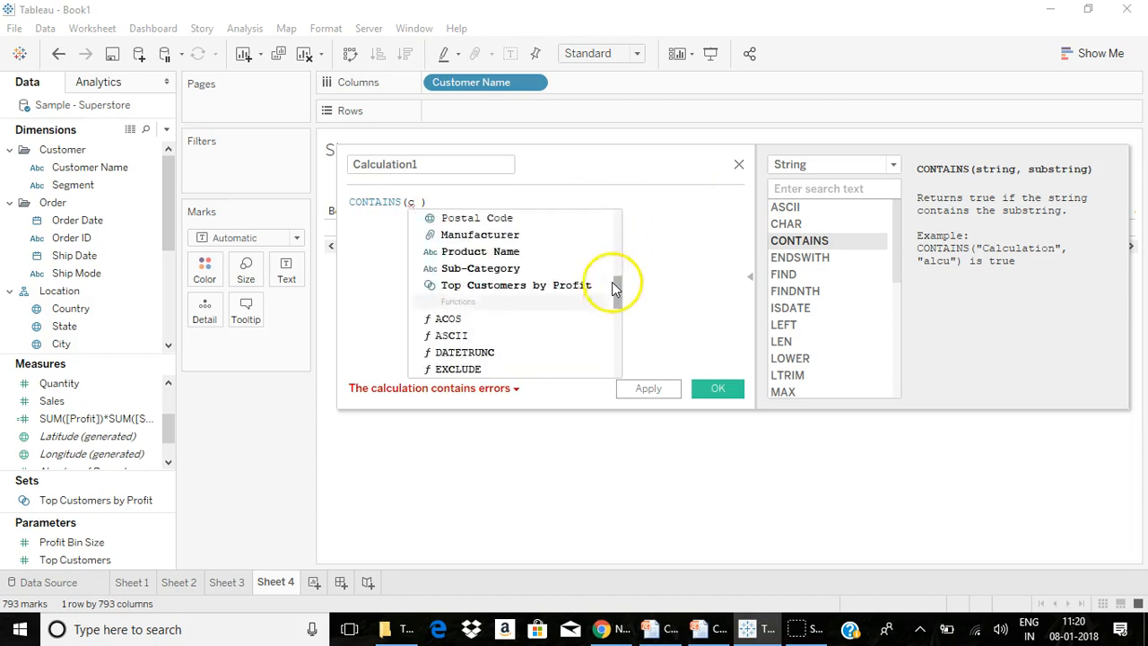
drag(616, 287, 613, 244)
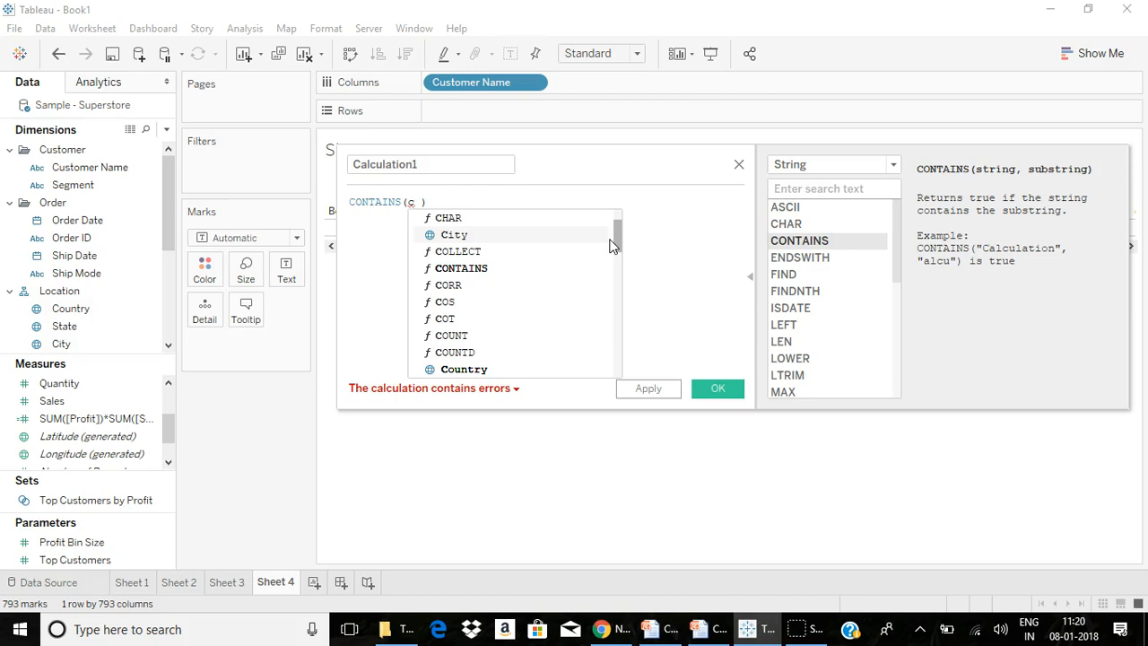
drag(613, 244, 625, 326)
text(u)
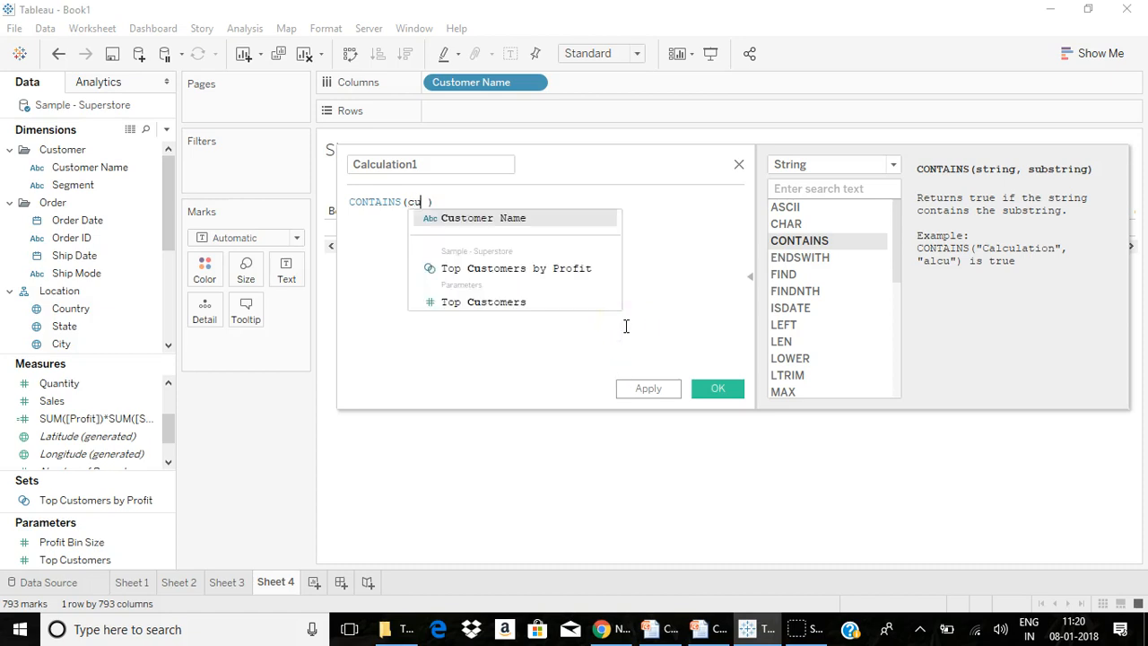
double_click(499, 222)
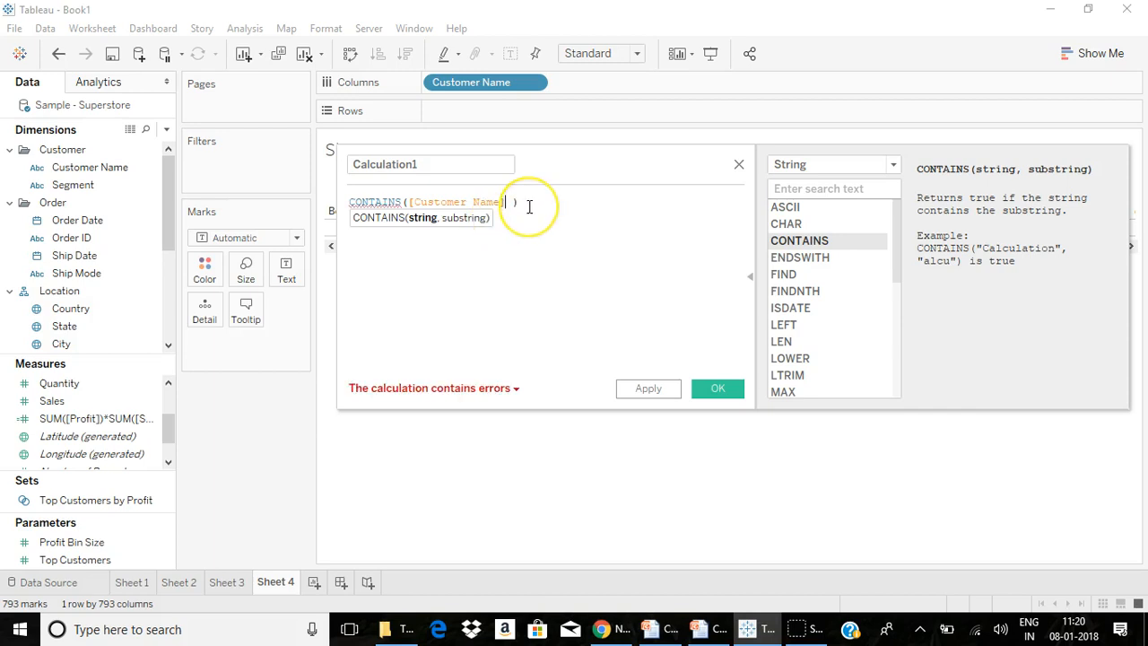
Step: Add "sa" as the substring argument so the formula reads CONTAINS([Customer Name],"sa")
text(,)
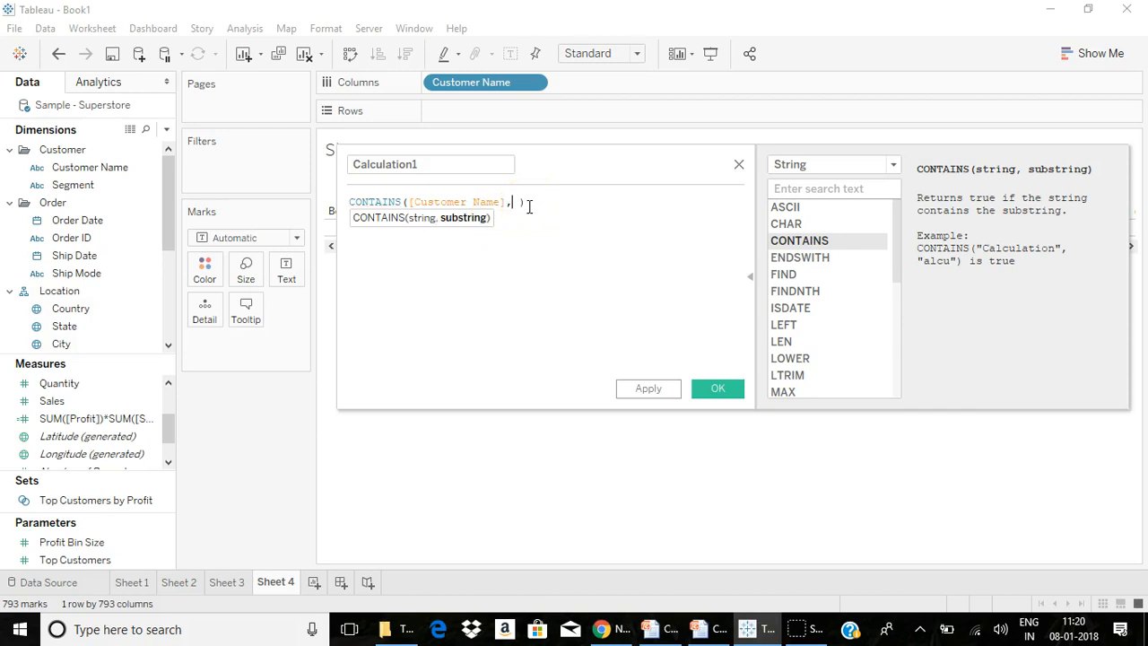
text(")
text(Sa)
text(")
text(")
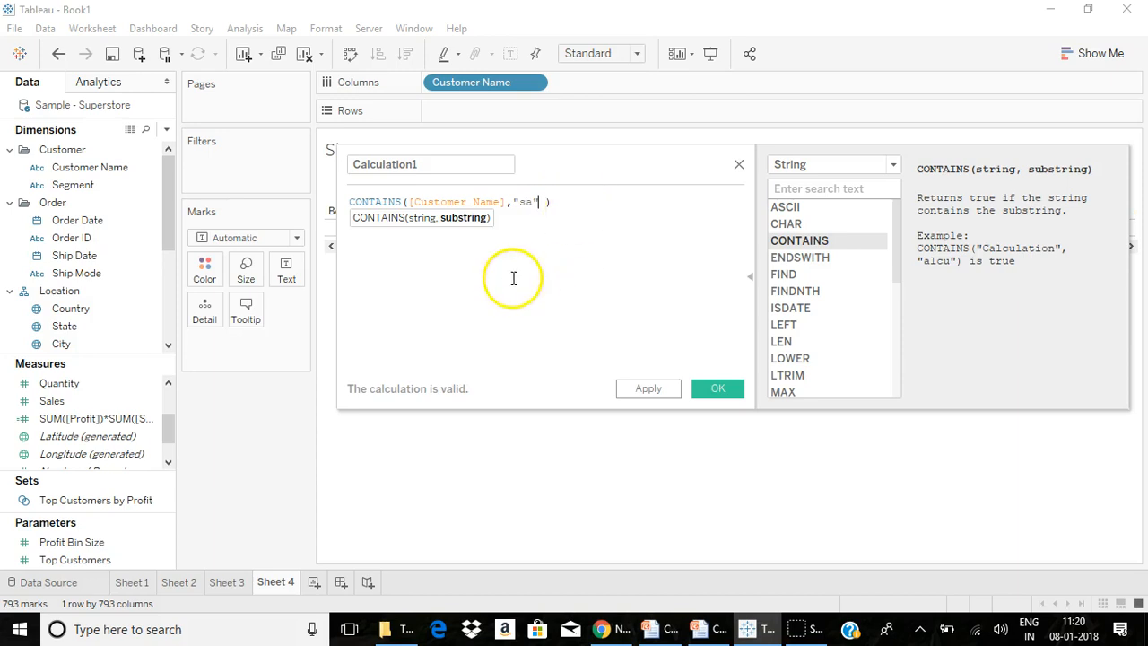
Step: Name the calculated field Customer Contains SA and save it
click(456, 159)
drag(456, 159, 325, 142)
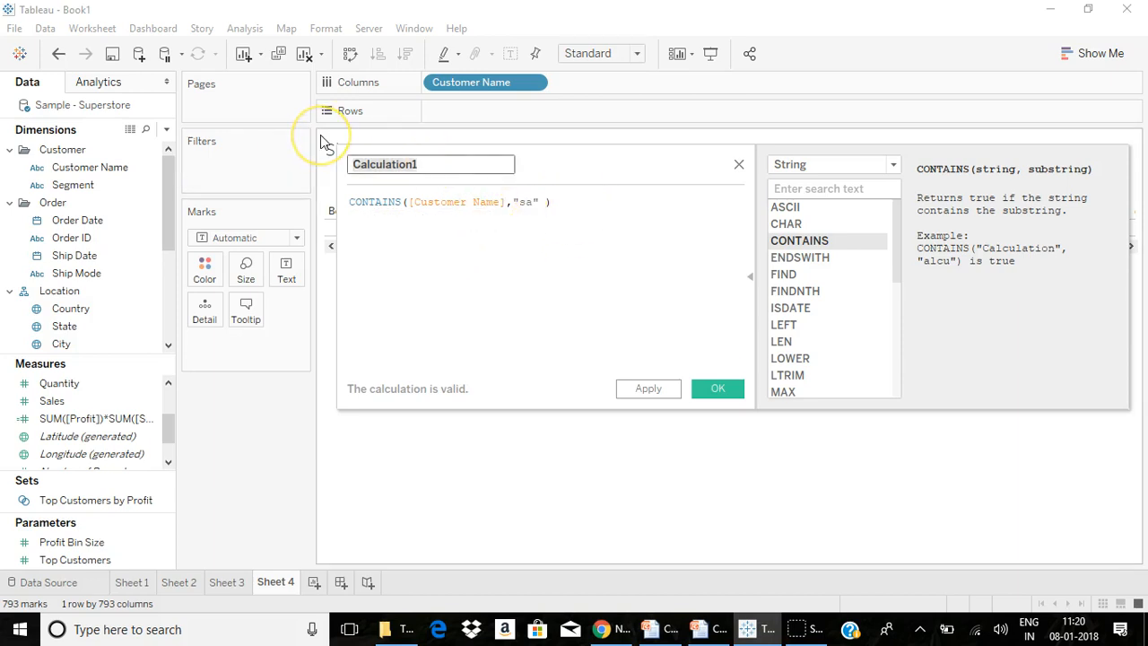
text(C)
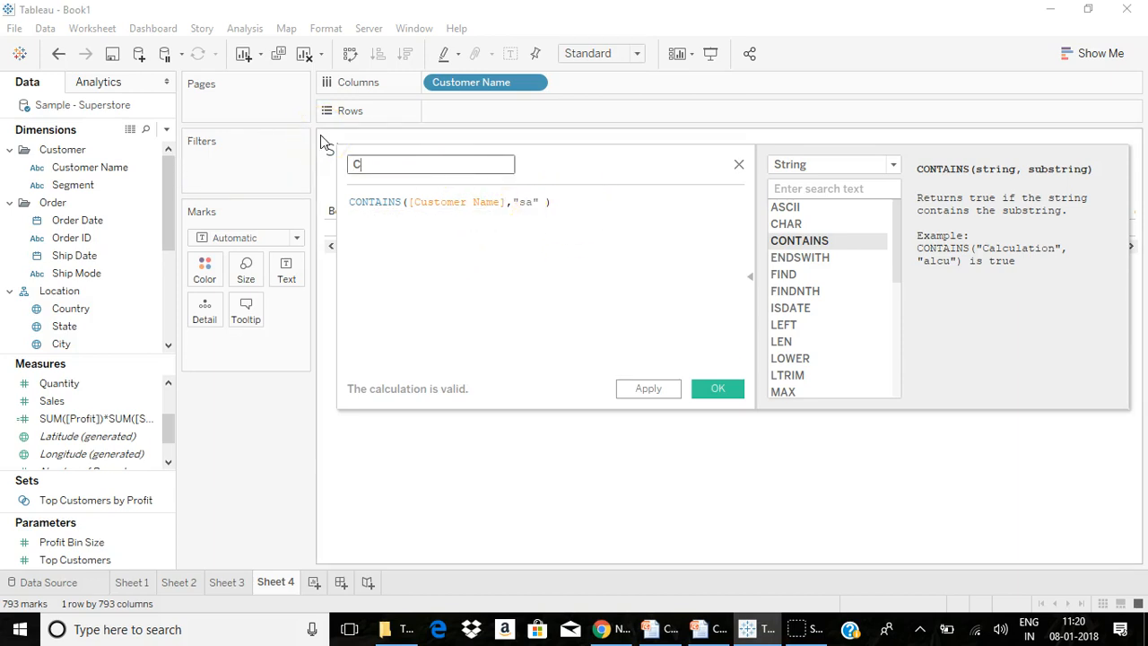
text(ustomer Contains)
text(SA)
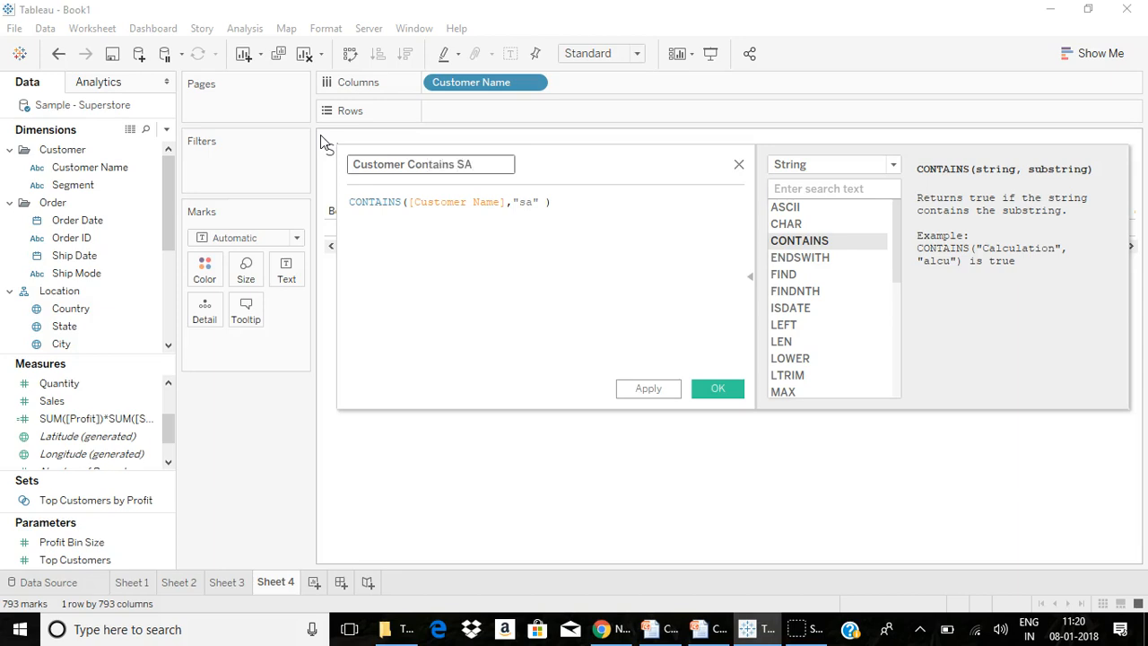
click(720, 391)
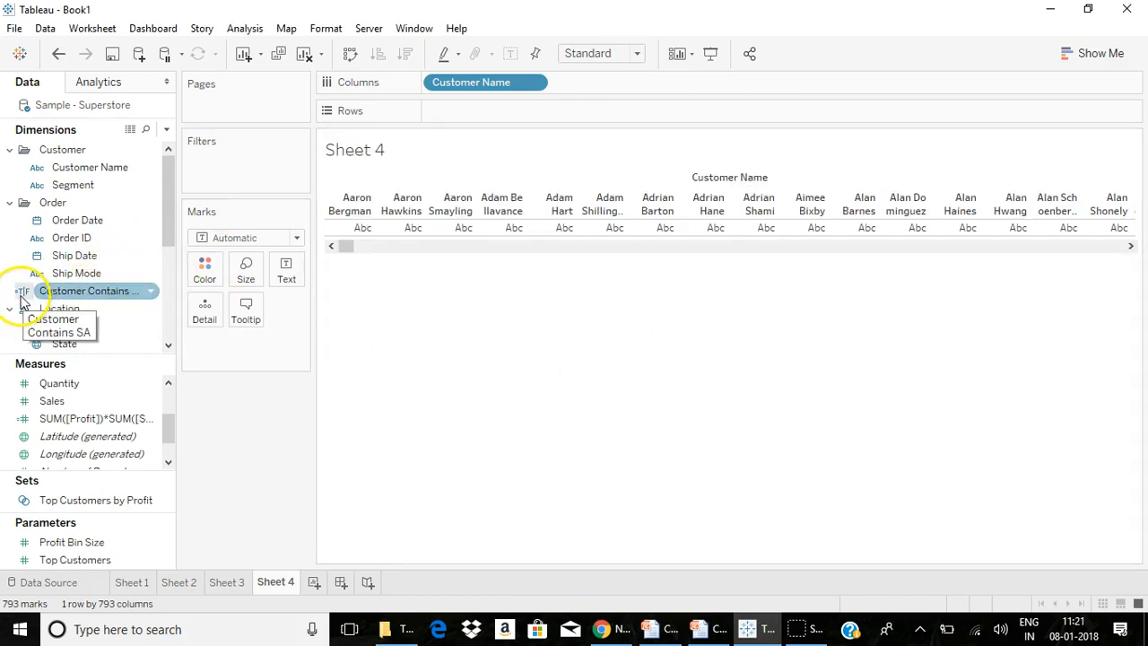
Step: Filter Sheet 4 to the True value of Customer Contains SA and move Customer Name from Columns to Rows
drag(26, 297, 226, 163)
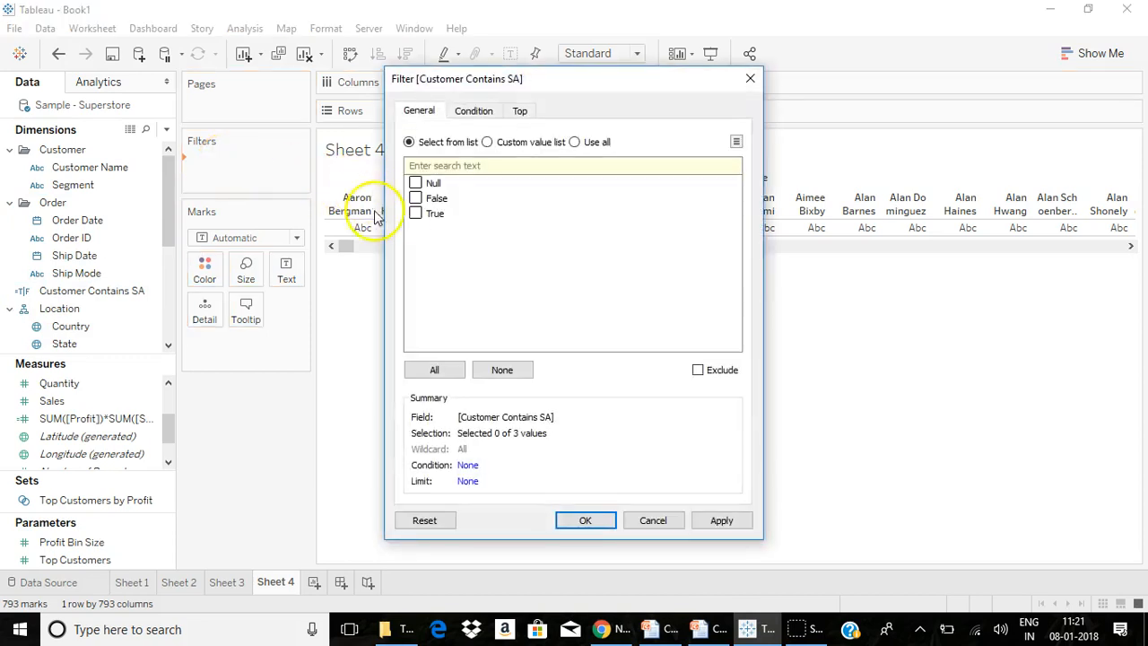
click(416, 214)
click(585, 522)
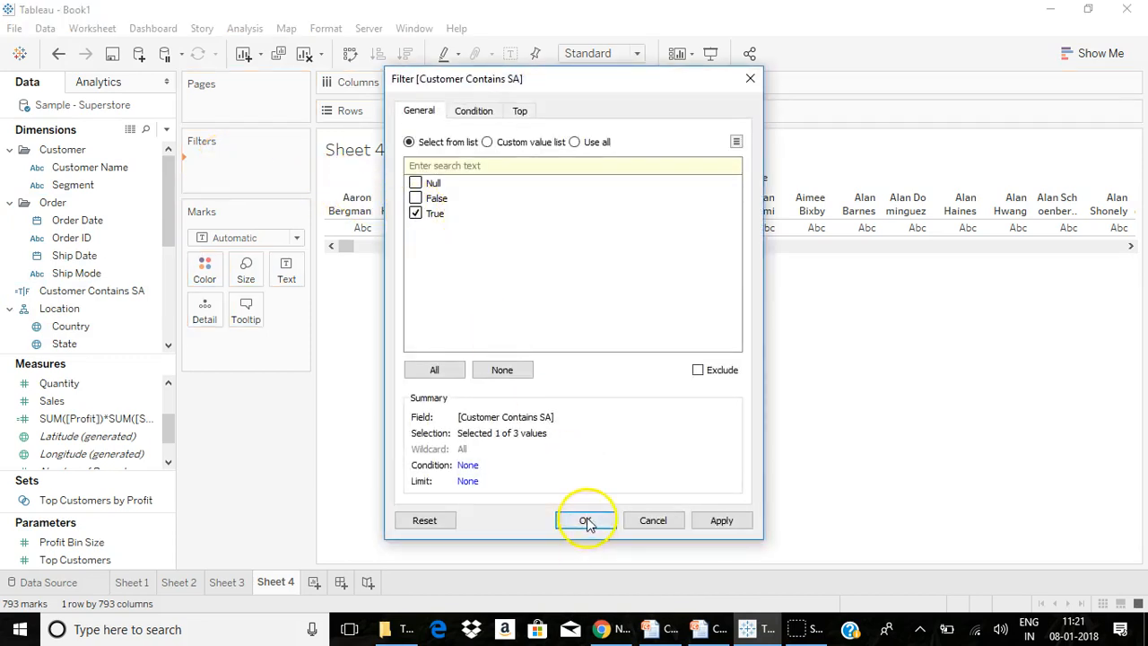
drag(453, 82, 459, 111)
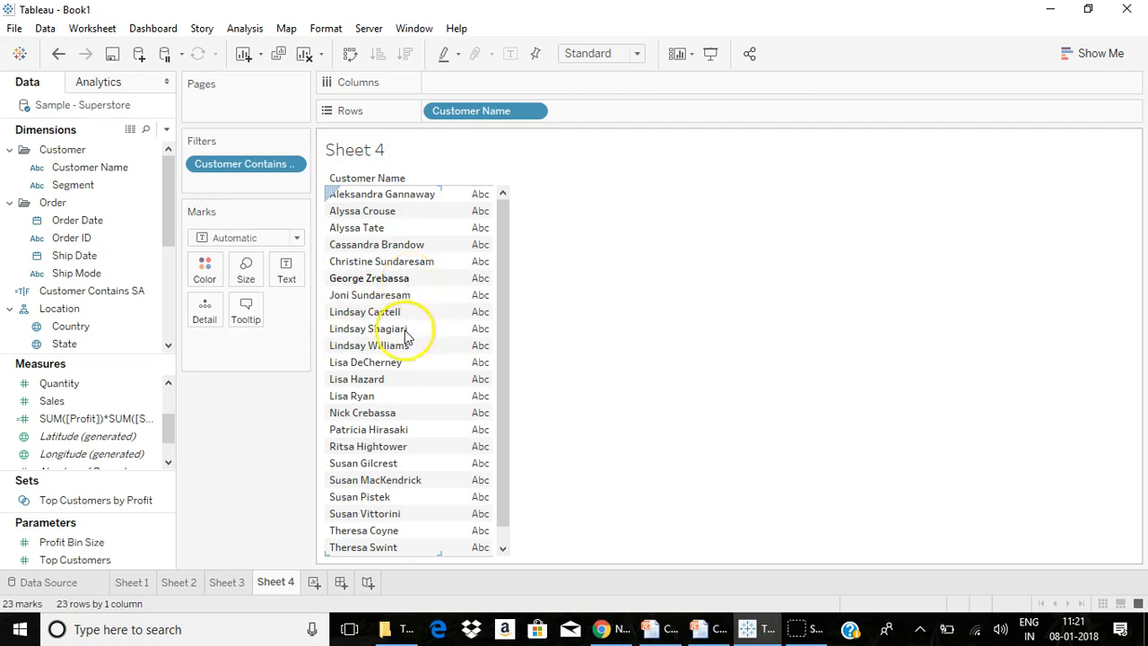
Step: Add a new worksheet and start a new calculated field in it
click(314, 585)
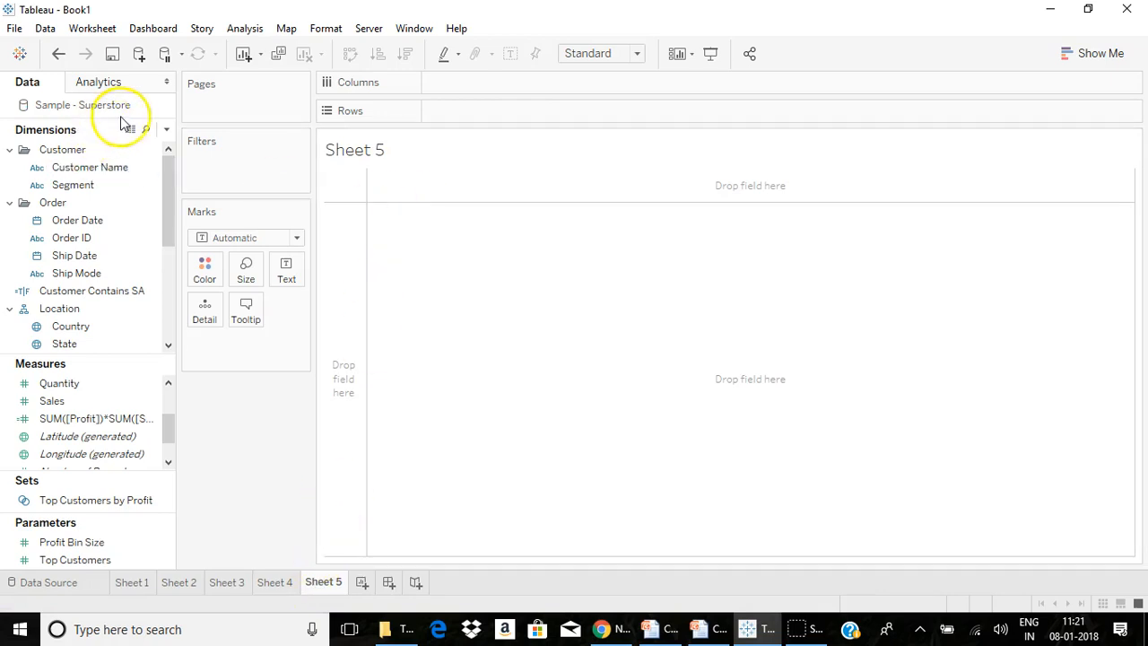
click(166, 130)
click(115, 148)
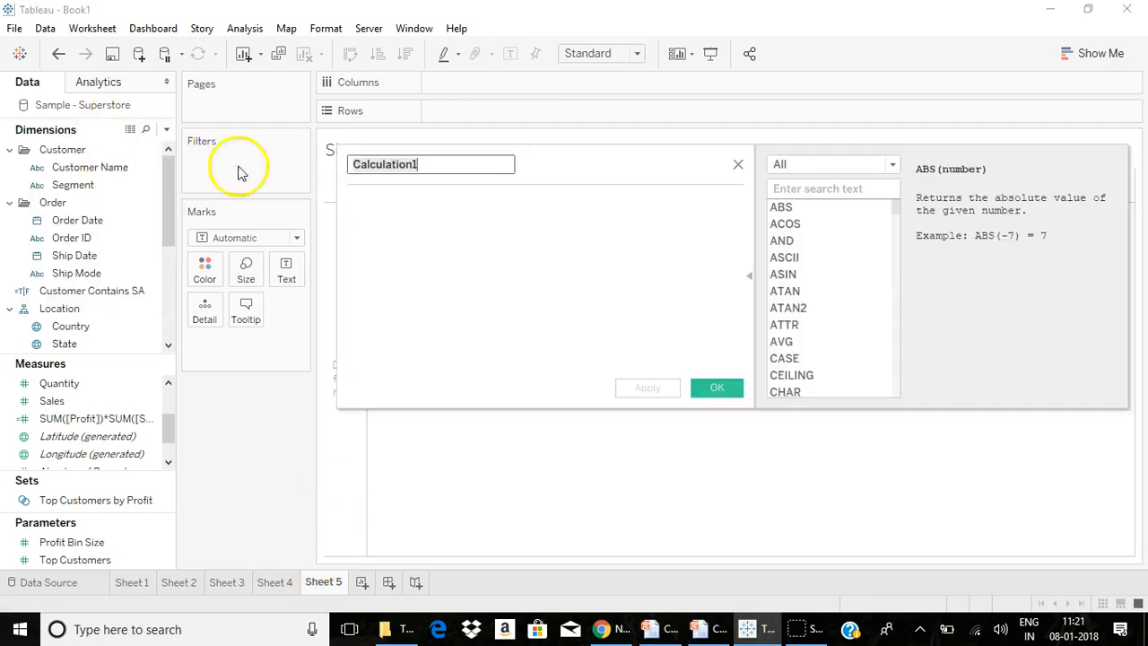
Step: Limit the function reference to String functions and read the descriptions of CONTAINS, ENDSWITH, FIND, ISDATE, LOWER, LTRIM and MAX
click(781, 168)
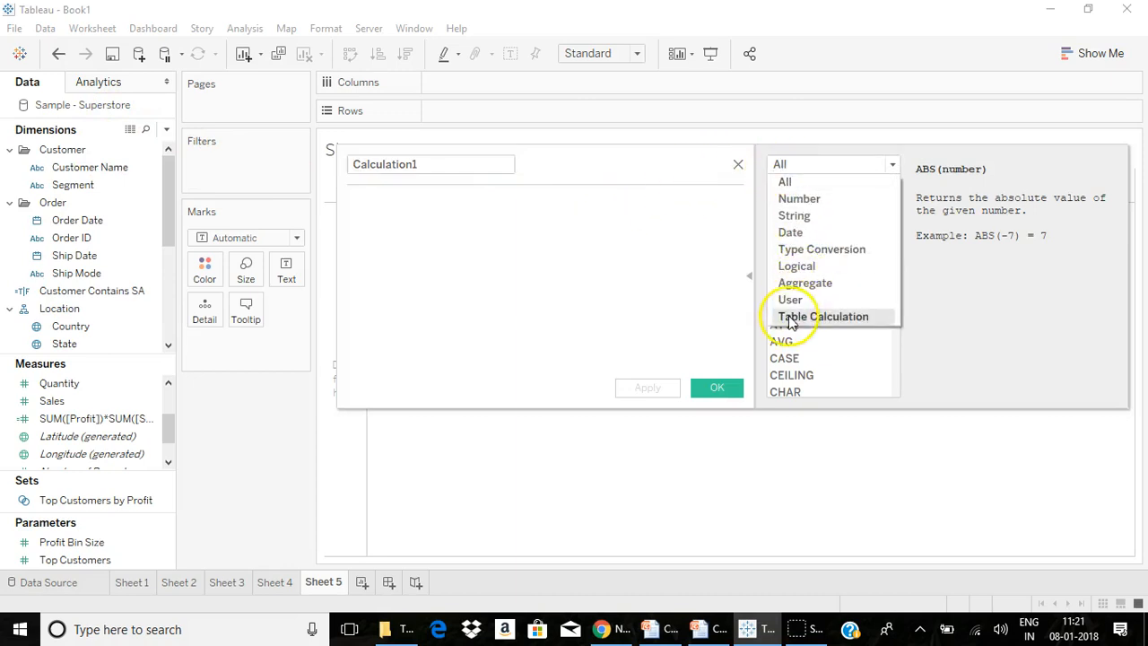
click(808, 218)
click(825, 240)
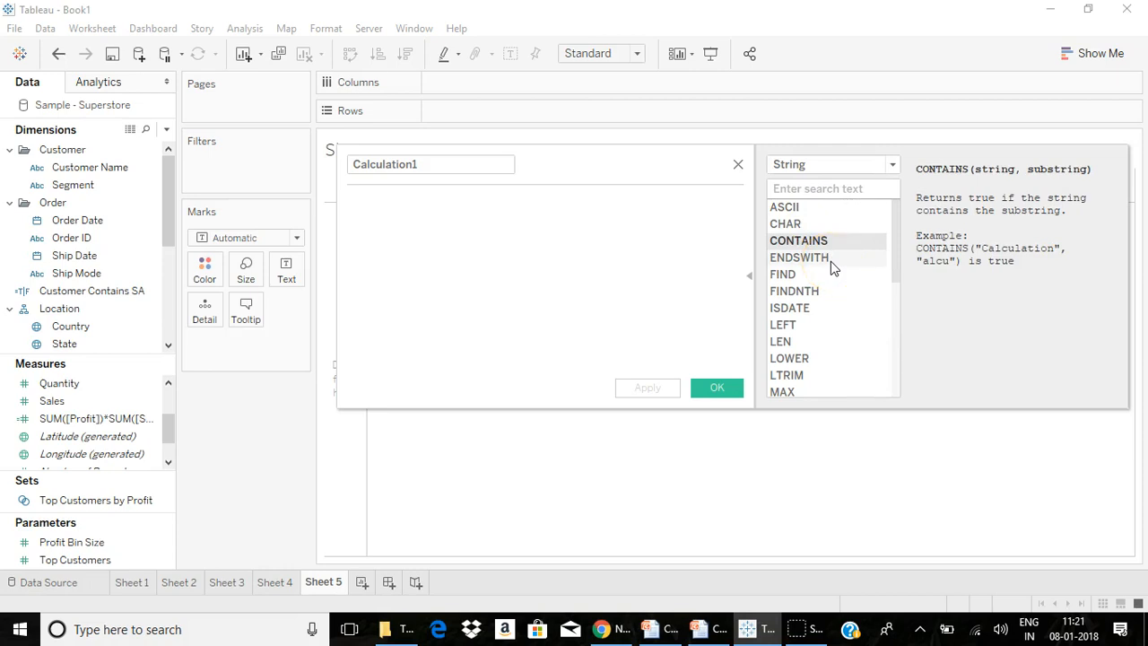
click(830, 261)
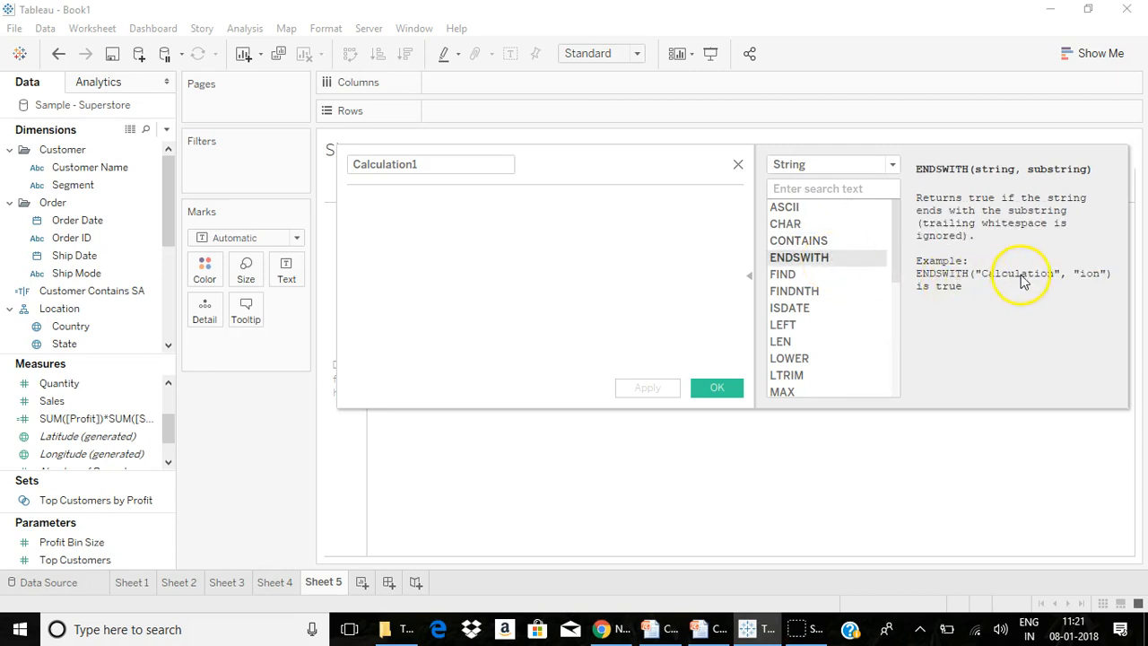
click(807, 274)
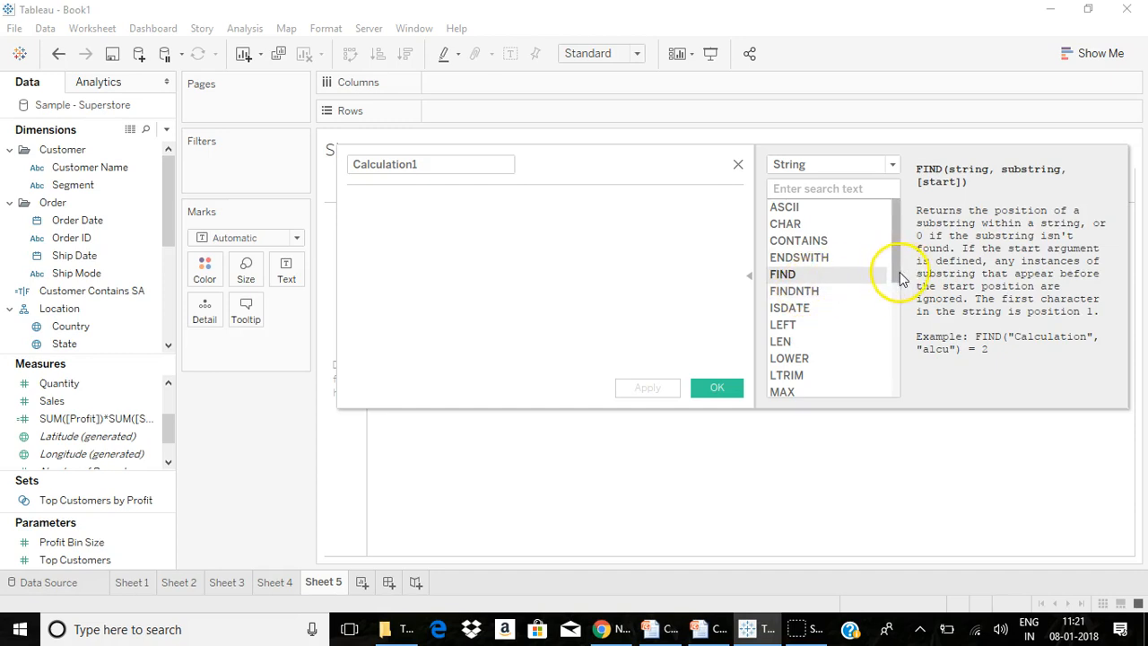
scroll(897, 266, down, 1)
click(821, 292)
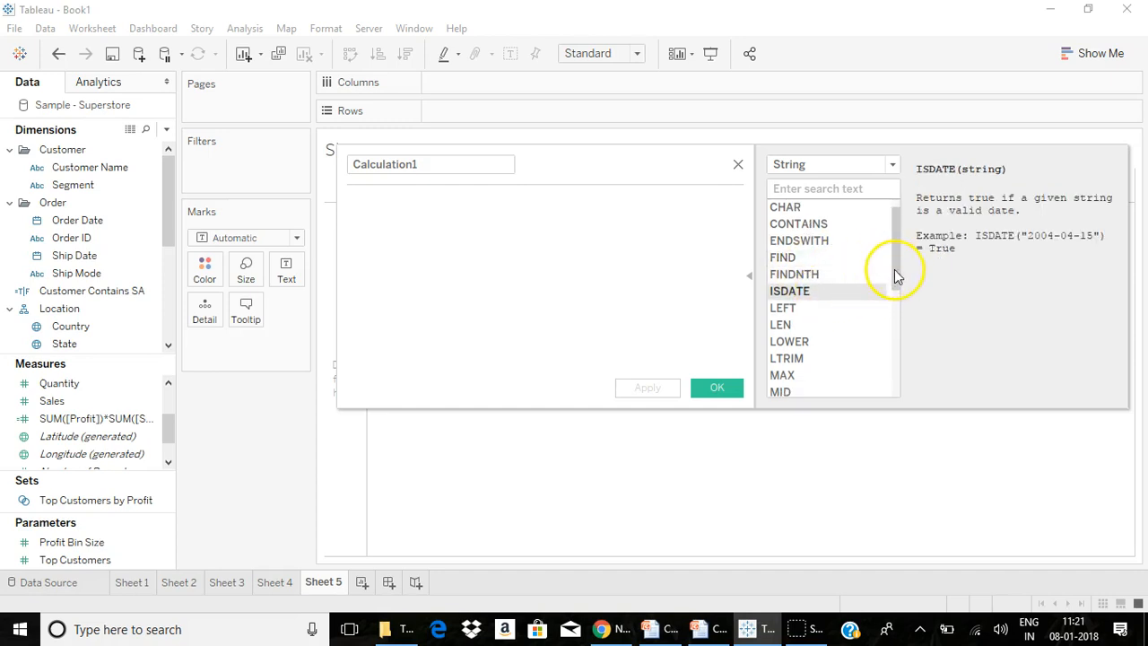
drag(897, 274, 902, 301)
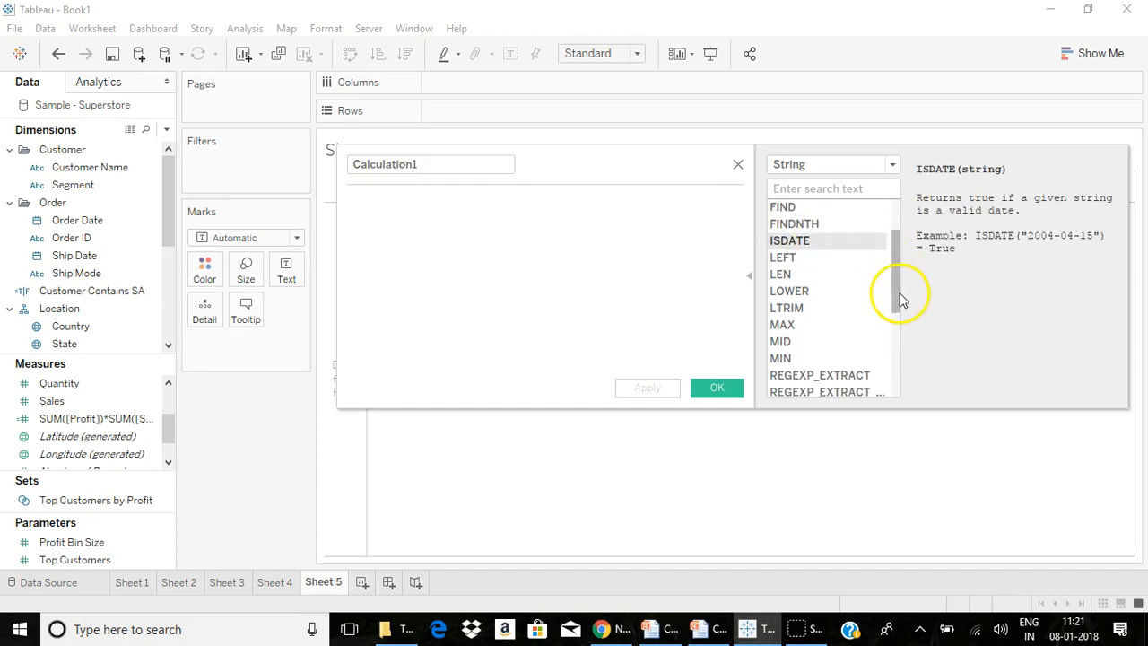
click(796, 292)
click(798, 310)
click(783, 325)
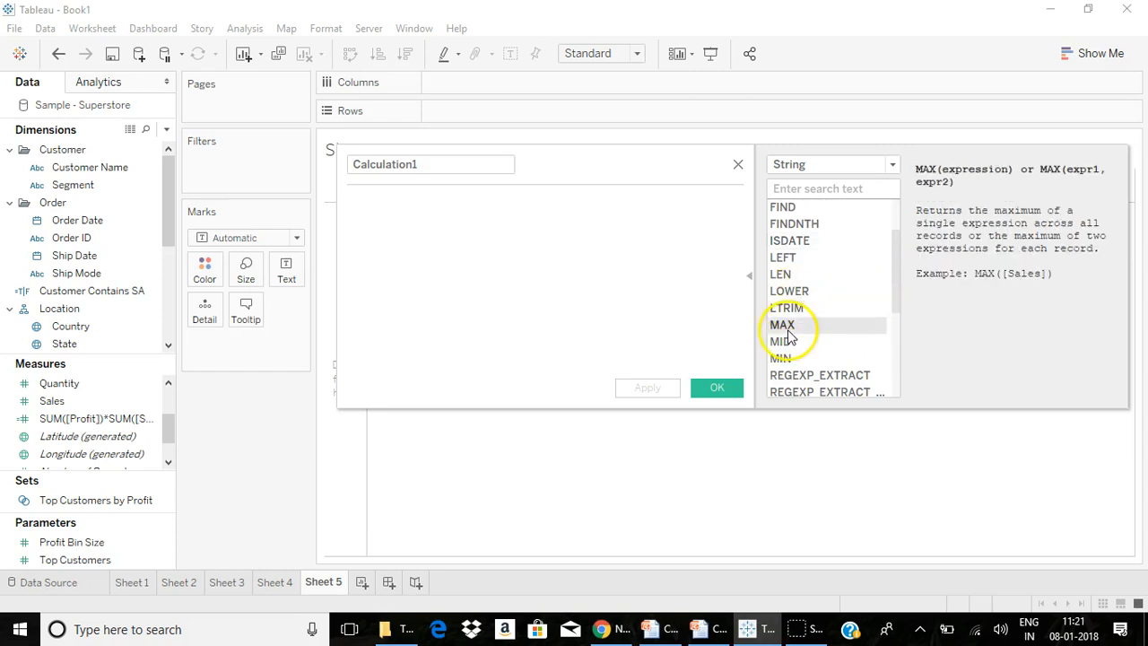
Step: Examine the remaining String functions, including REGEXP_REPLACE, REPLACE, RIGHT, SPACE and SPLIT, and compare the descriptions of TRIM and RTRIM
drag(889, 296, 903, 372)
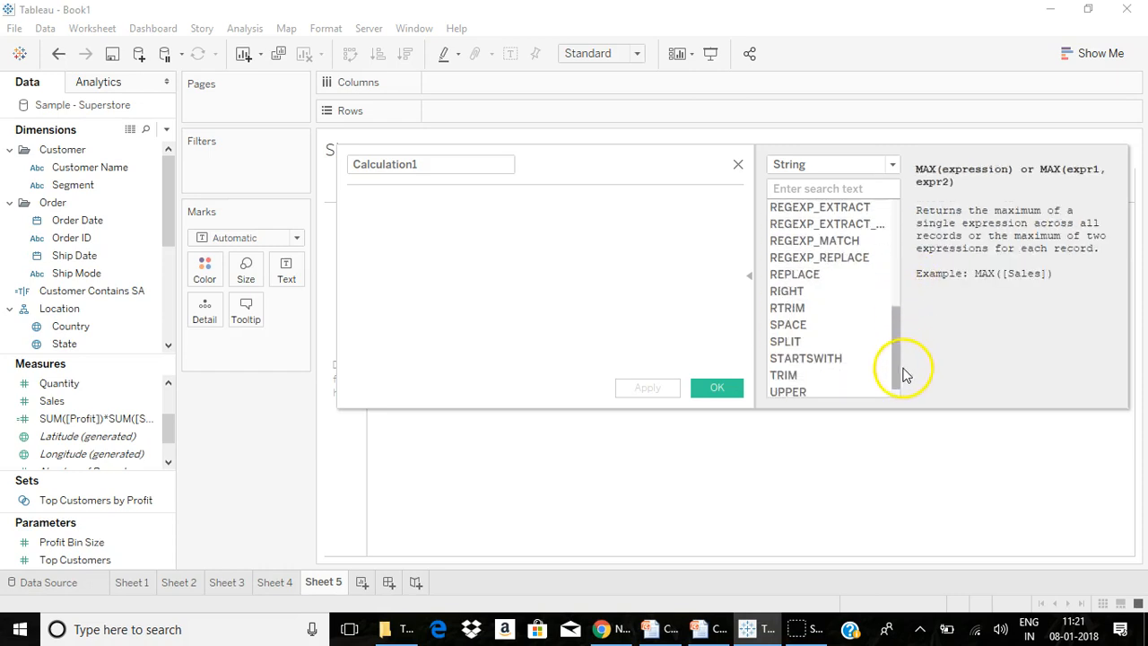
click(834, 259)
click(812, 293)
click(811, 325)
click(813, 342)
click(813, 375)
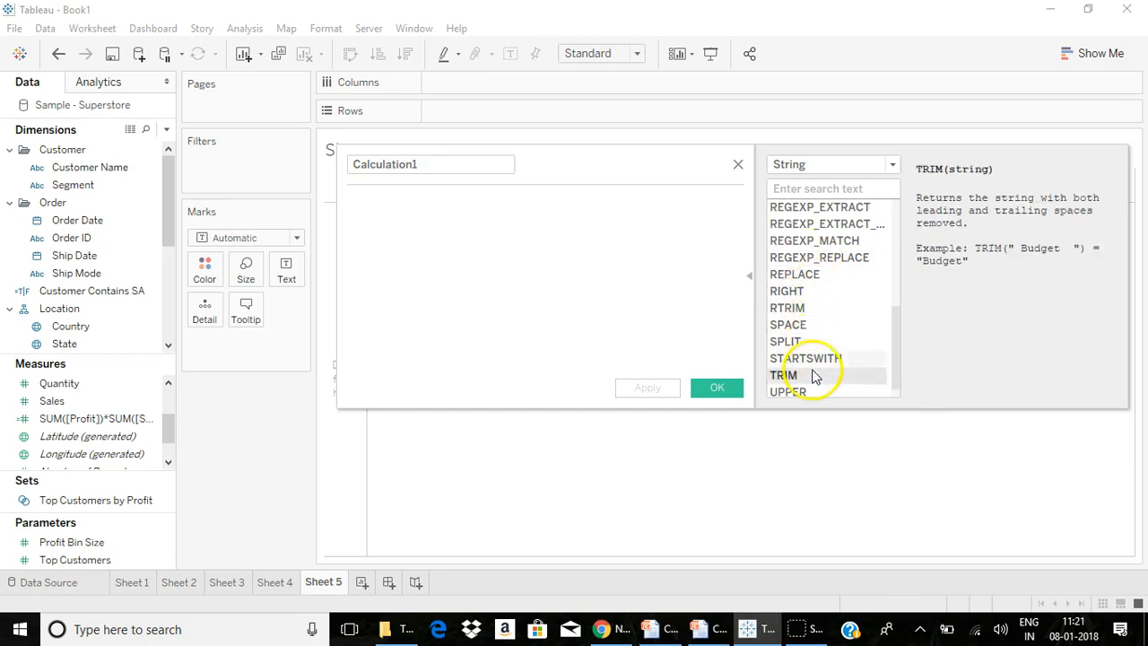
click(844, 277)
click(841, 308)
click(815, 377)
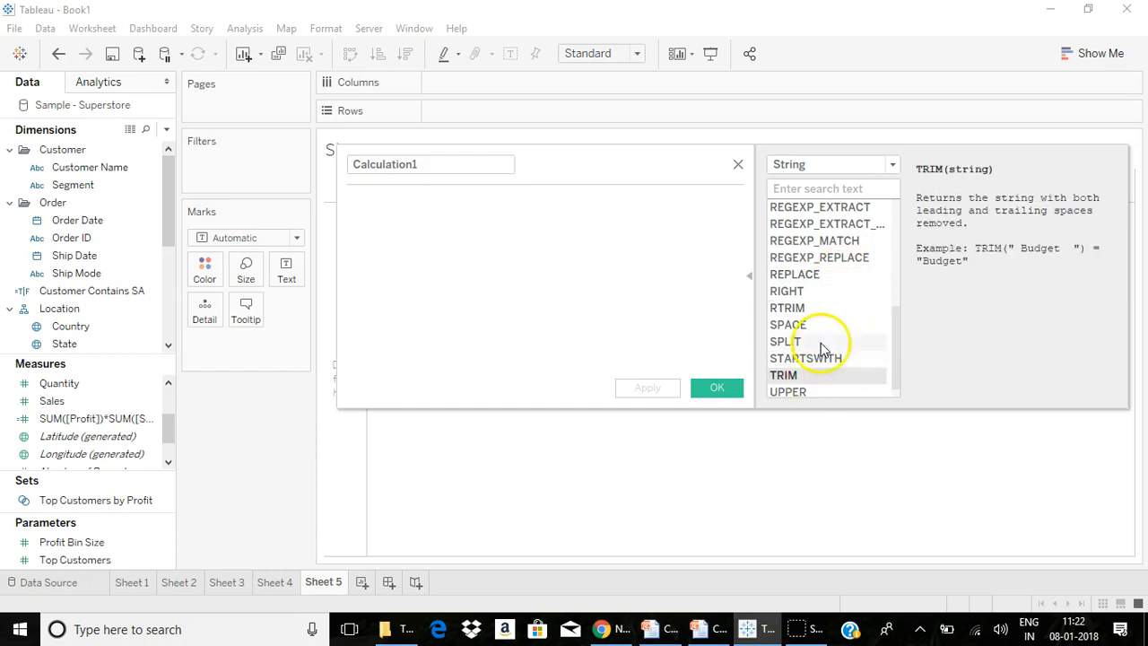
click(827, 312)
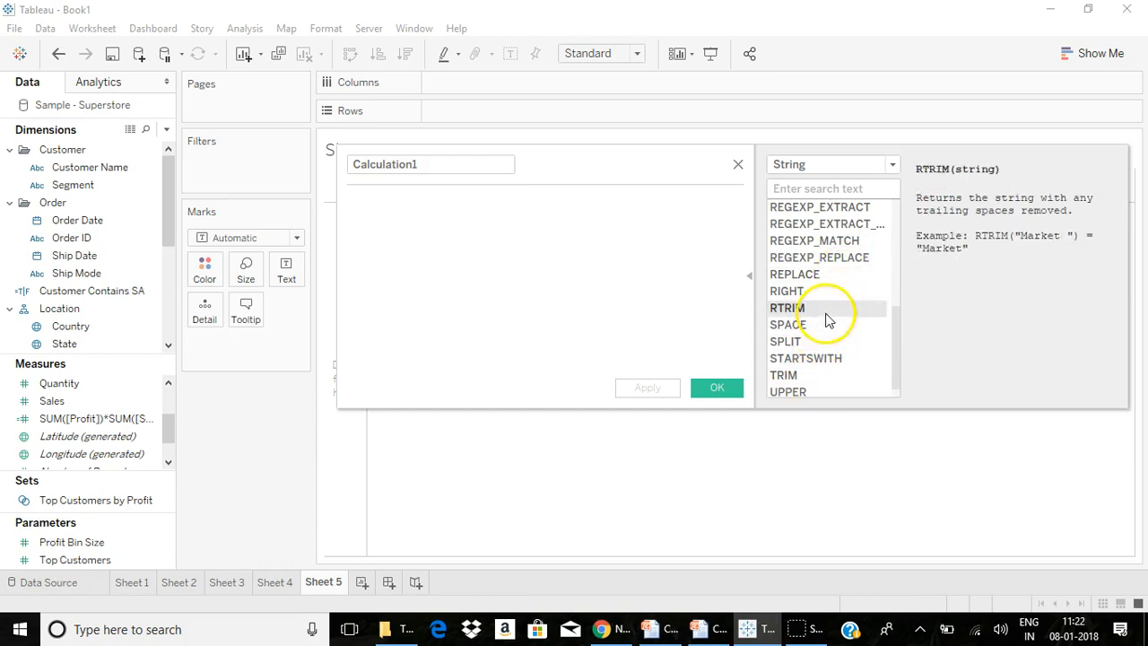
Step: Switch the function reference to Date functions and read the descriptions from DATEADD through DATETRUNC
click(776, 166)
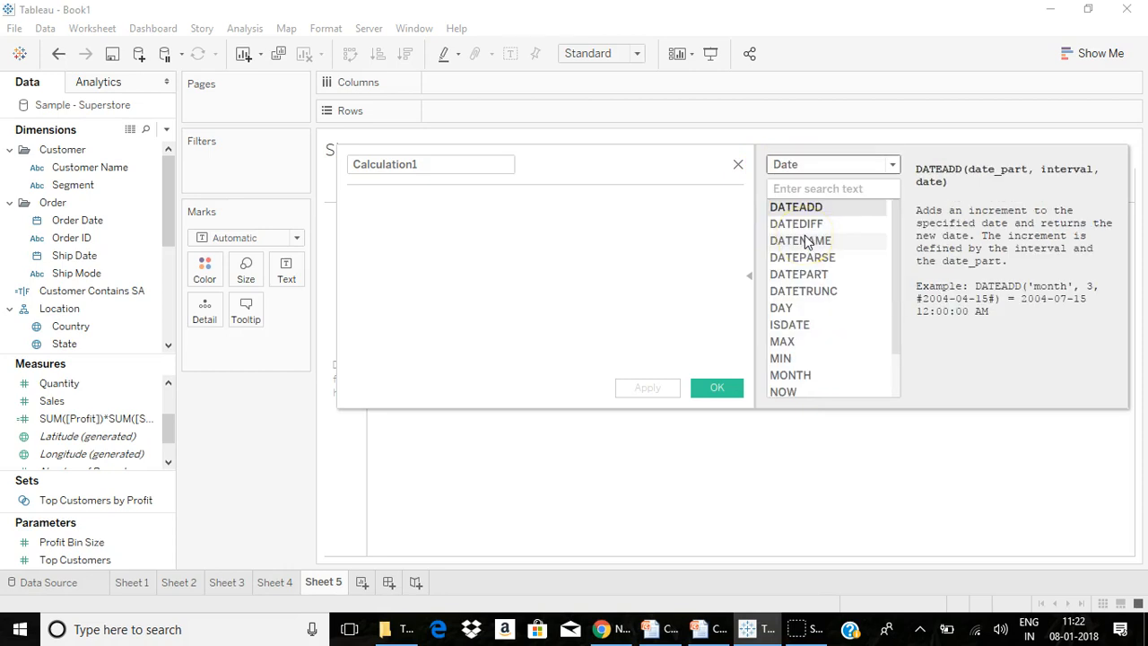
click(806, 212)
click(807, 224)
click(810, 243)
click(812, 258)
click(810, 275)
click(810, 291)
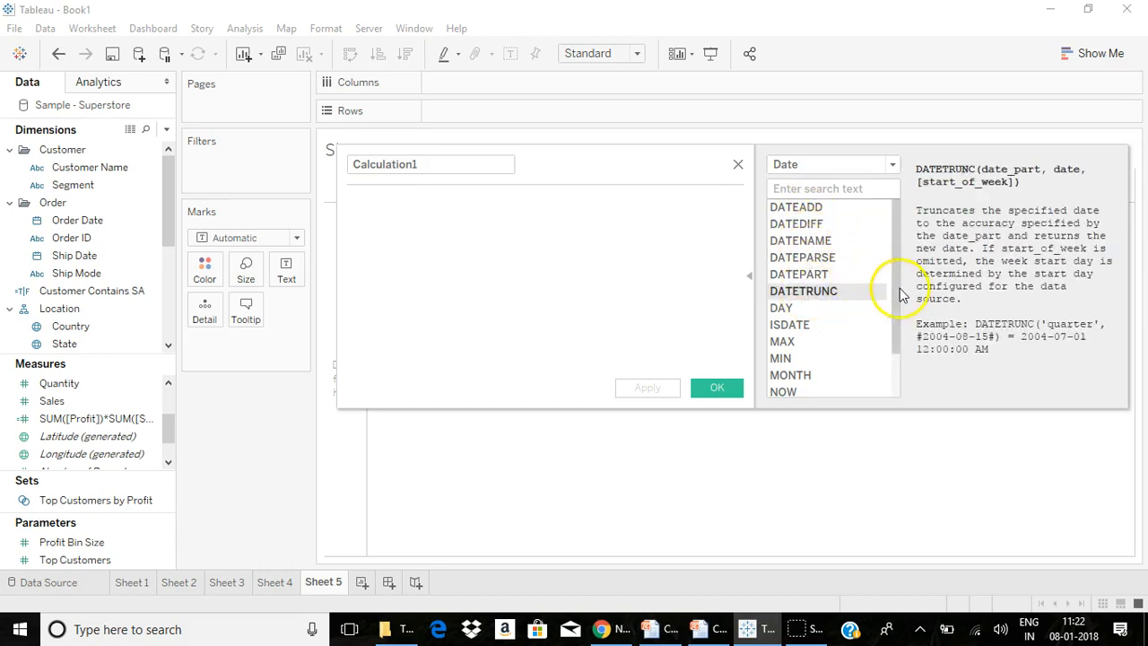
Step: Examine the Date functions TODAY, NOW, MONTH, MAX and YEAR, and return to DATEADD at the start of the list
drag(897, 310, 902, 374)
click(792, 358)
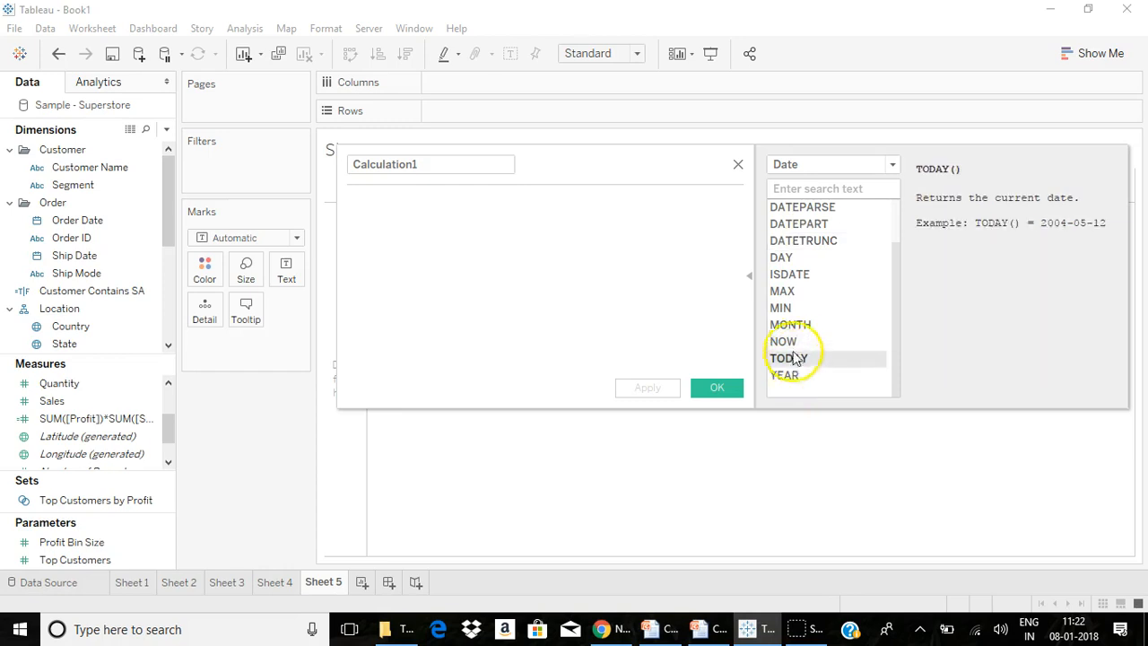
click(794, 342)
click(794, 325)
click(797, 294)
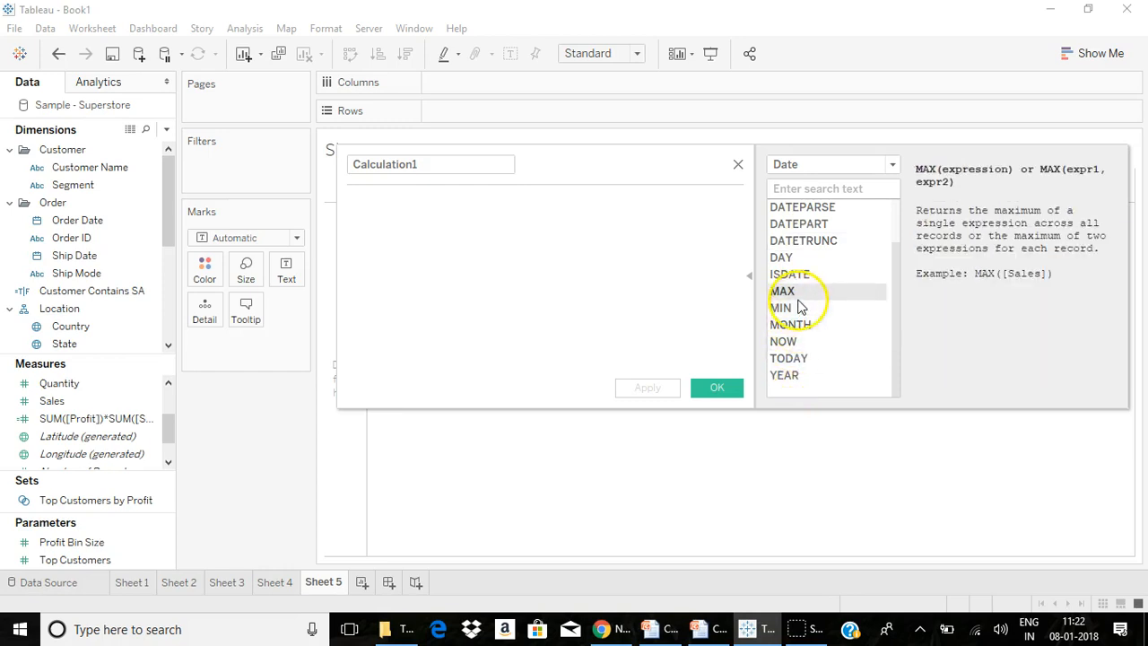
click(812, 375)
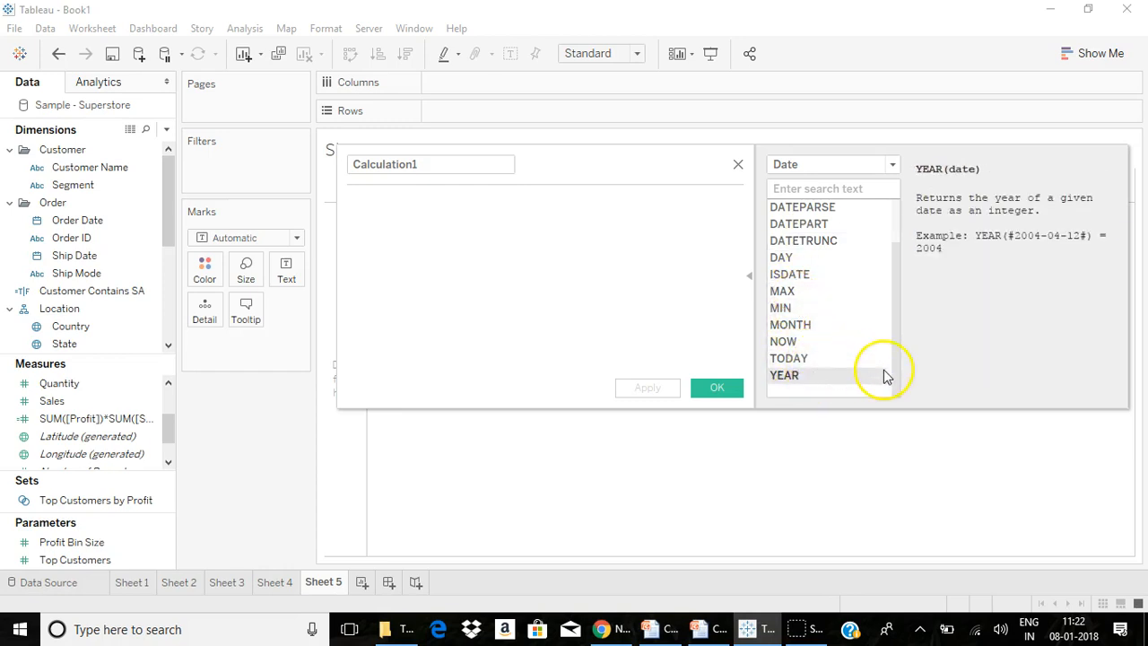
drag(895, 317, 894, 245)
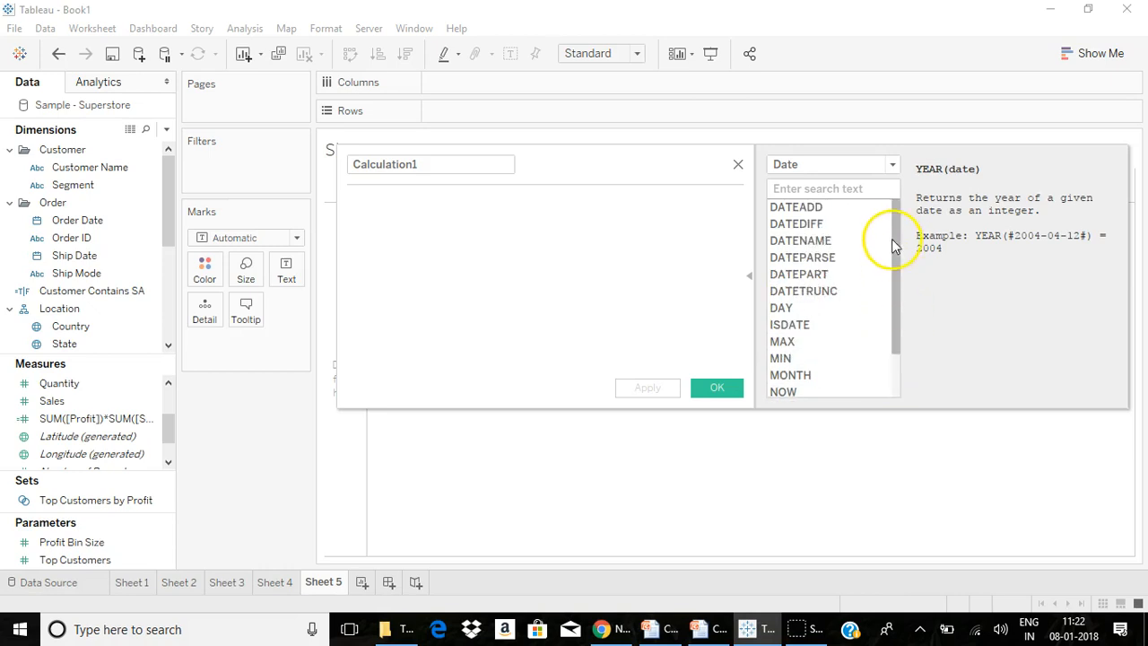
click(818, 212)
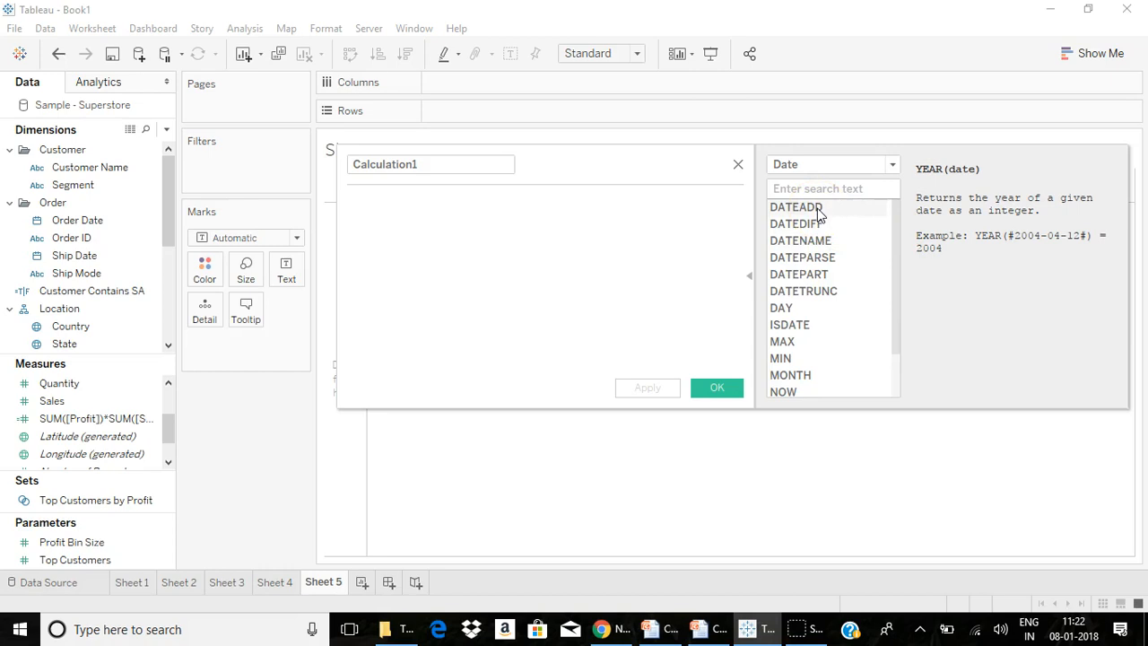
Step: Build the formula DATEADD('day',2,TODAY()) in the new calculation, starting from the DATEADD function in the reference list
double_click(818, 212)
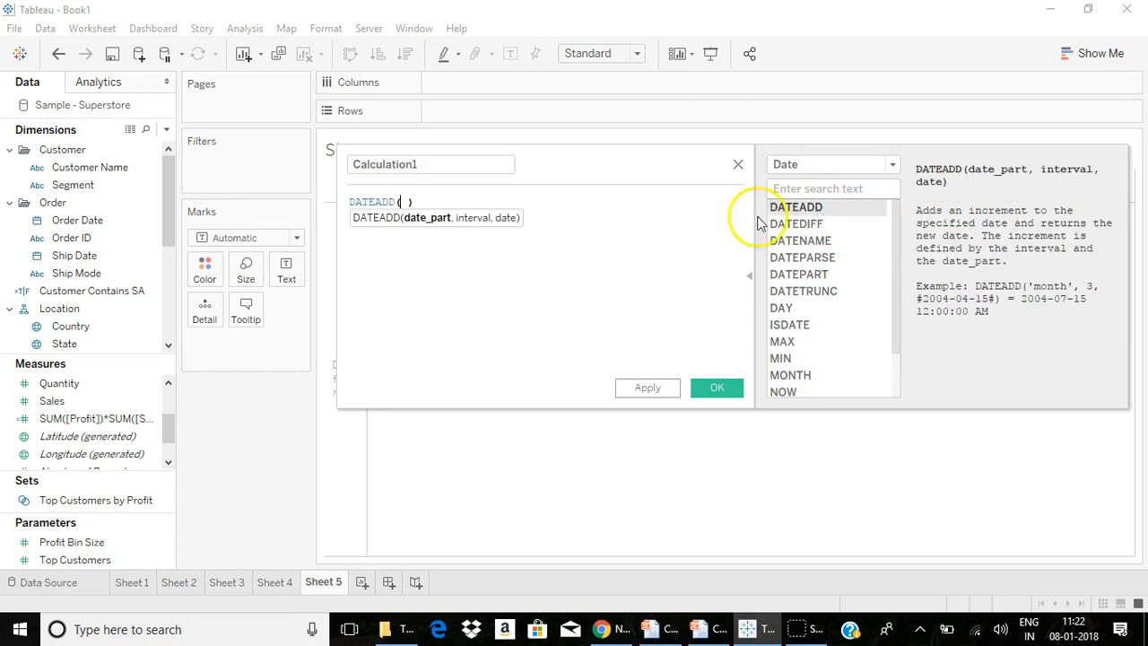
text('day)
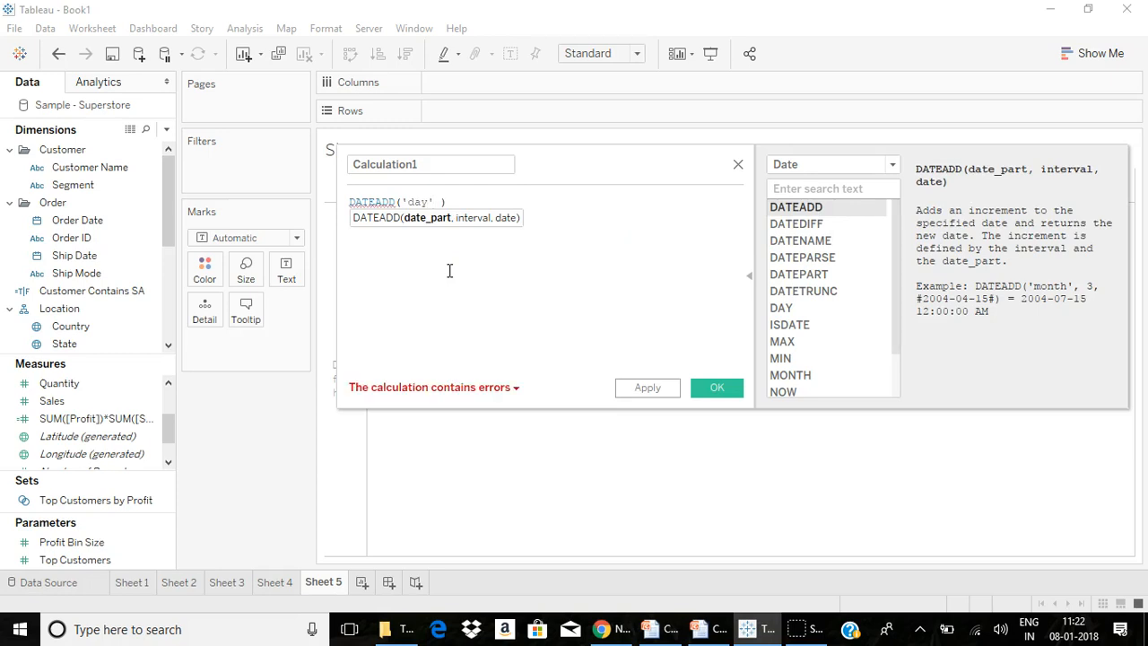
text(',2,)
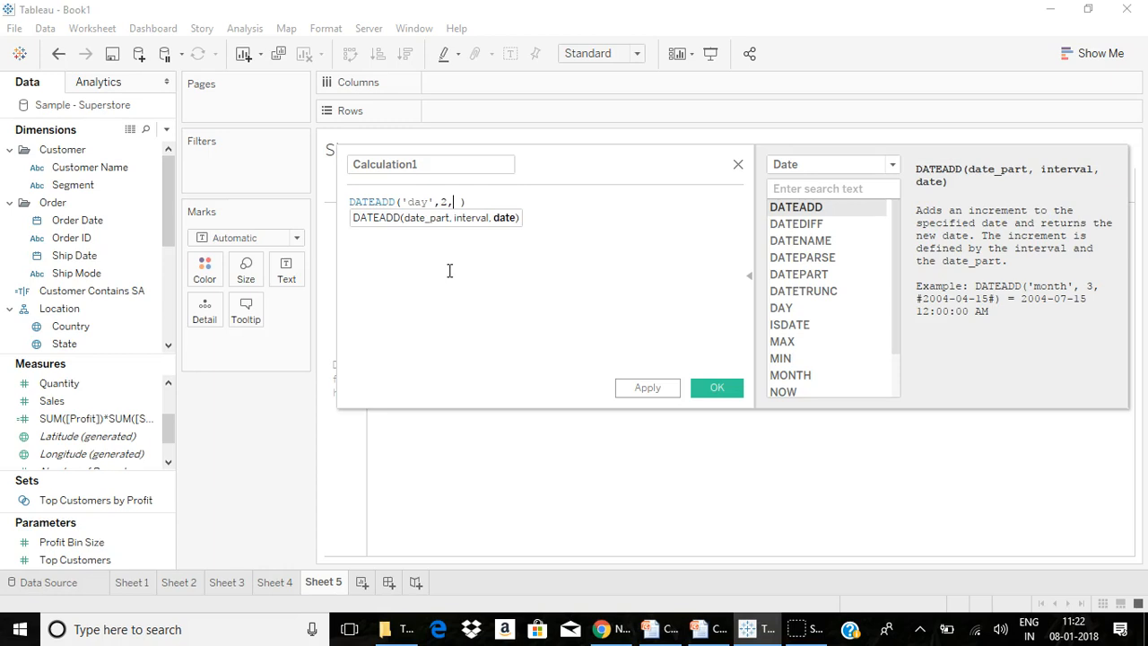
text(t)
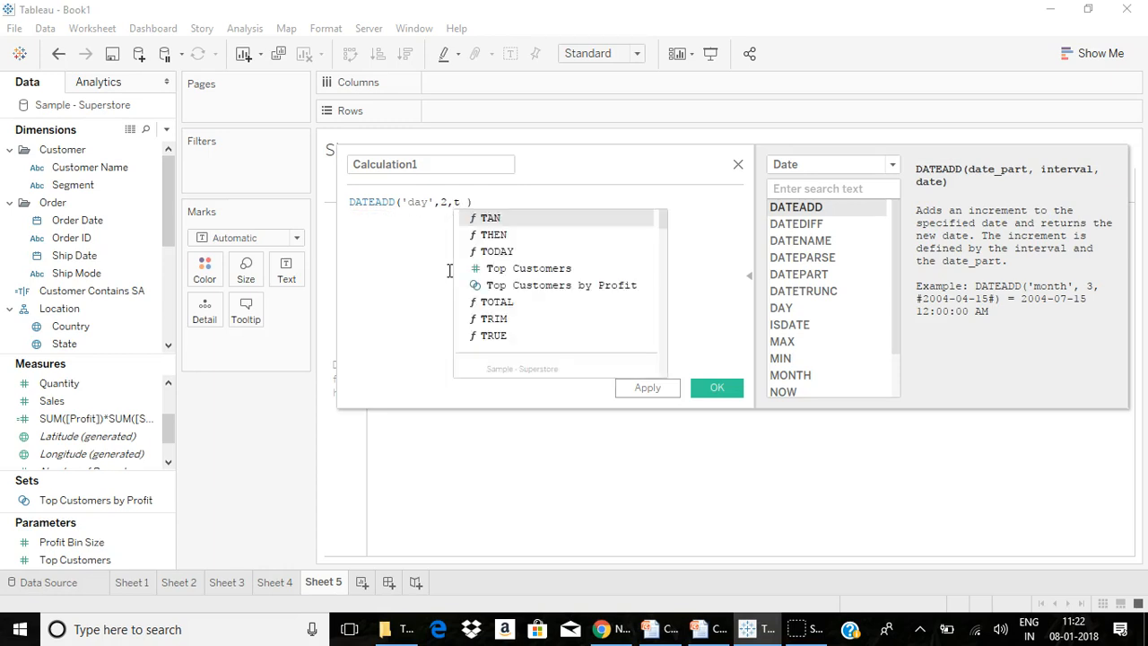
double_click(493, 251)
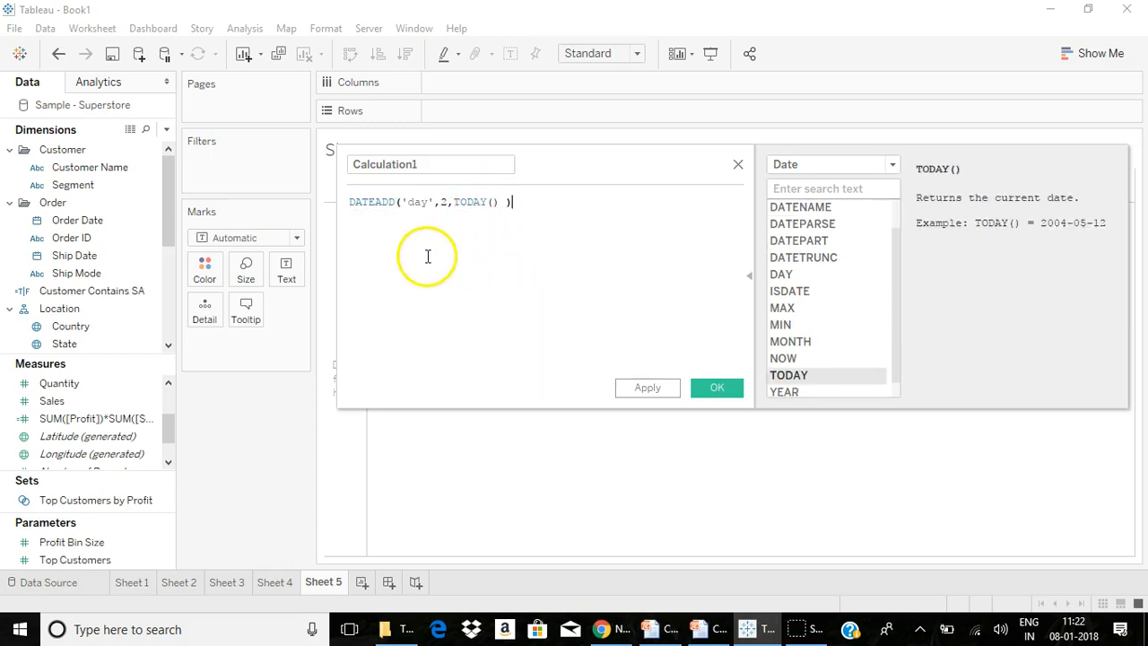
Step: Name the calculated field Date Add and save it
drag(433, 166, 295, 137)
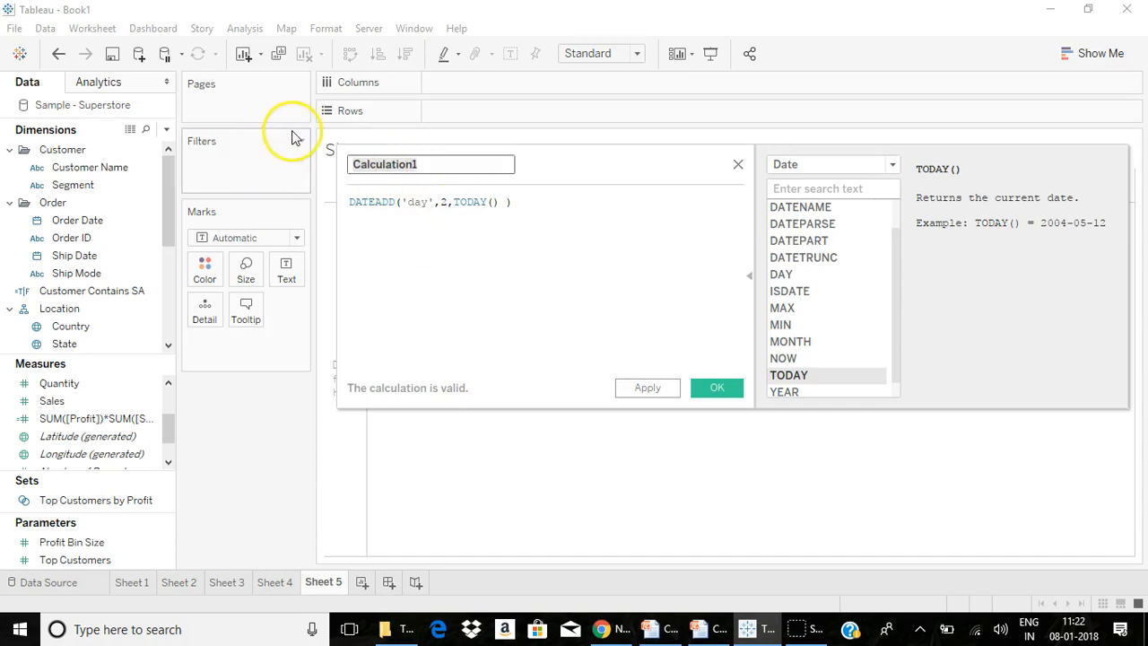
text(Date Add)
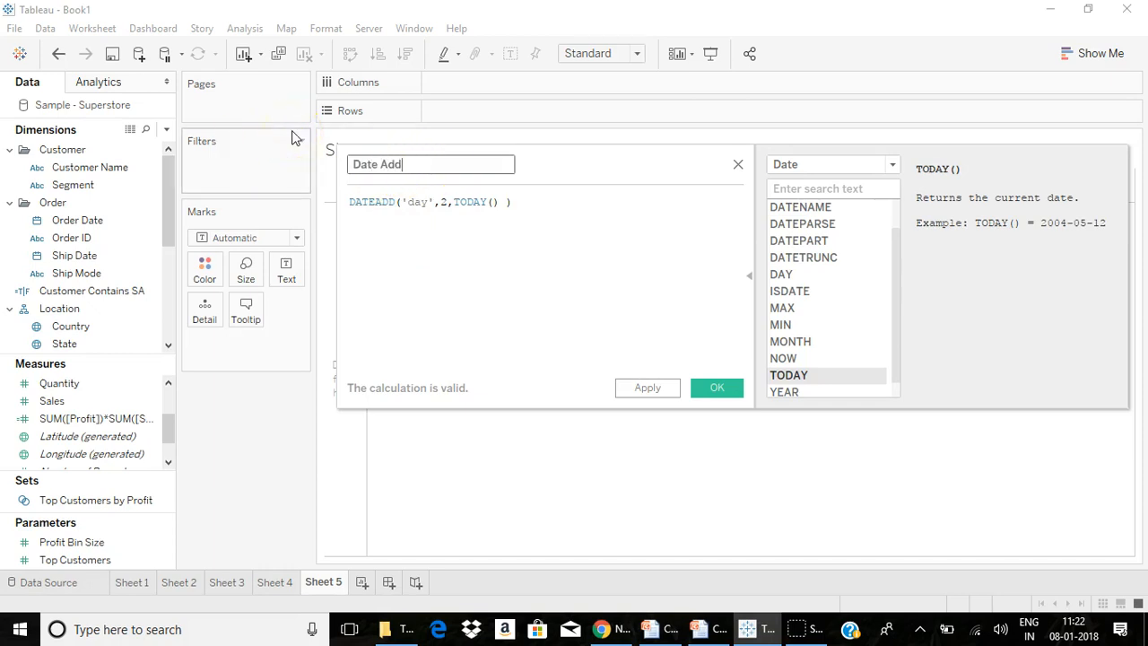
click(718, 388)
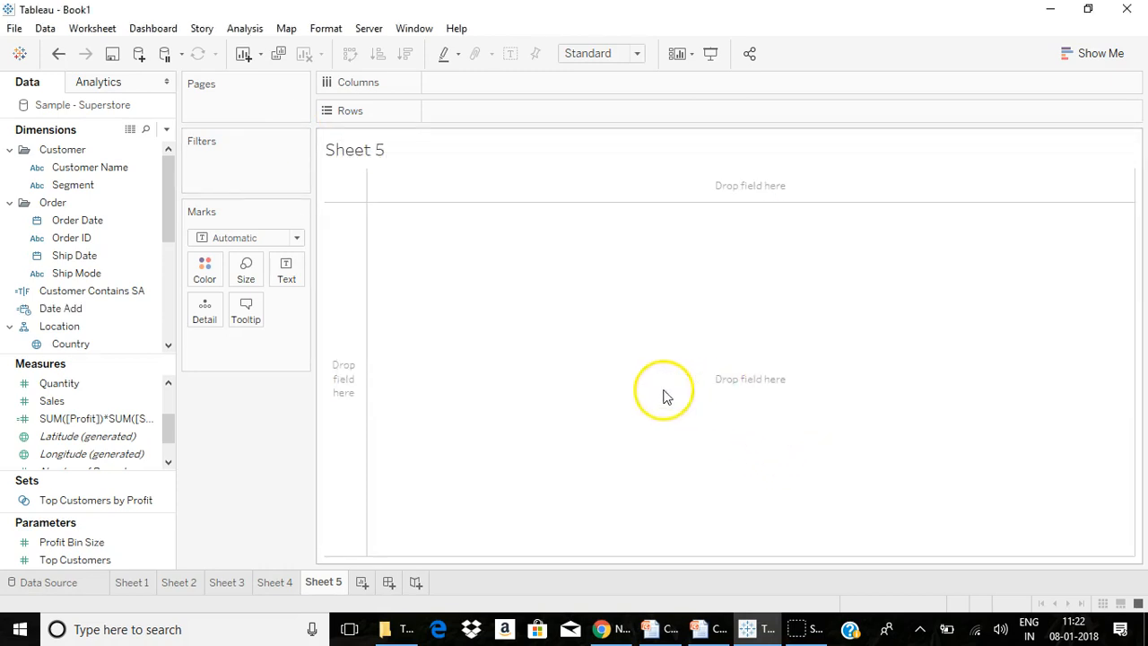
Step: Place Date Add on Columns in Sheet 5 and show it as an exact date
drag(71, 308, 485, 83)
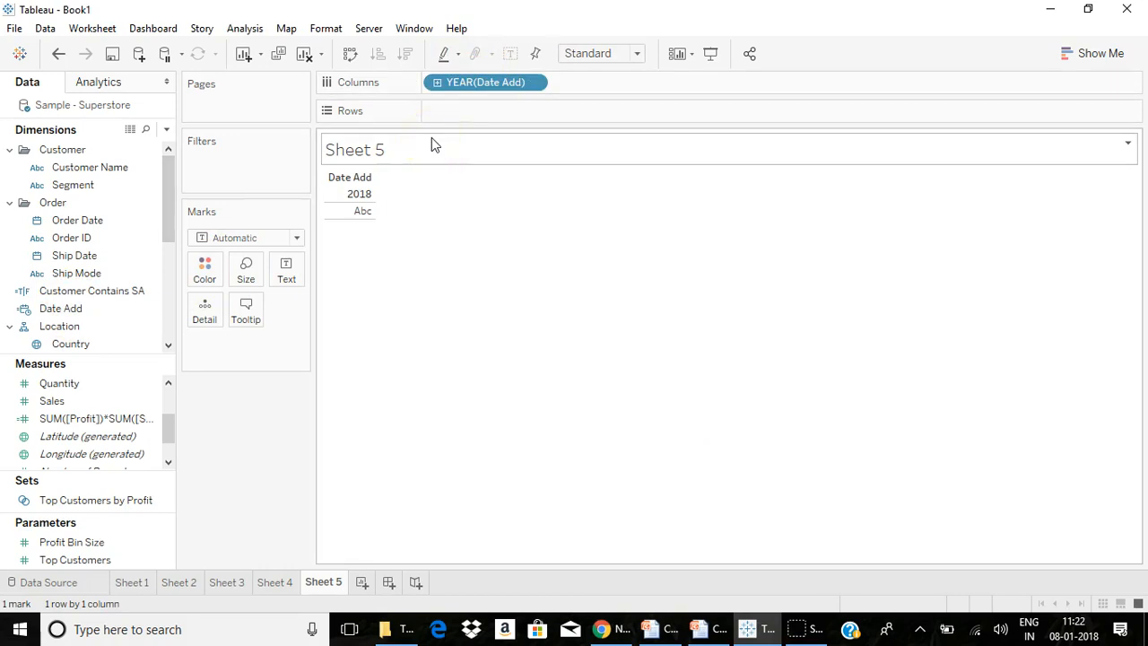
click(437, 83)
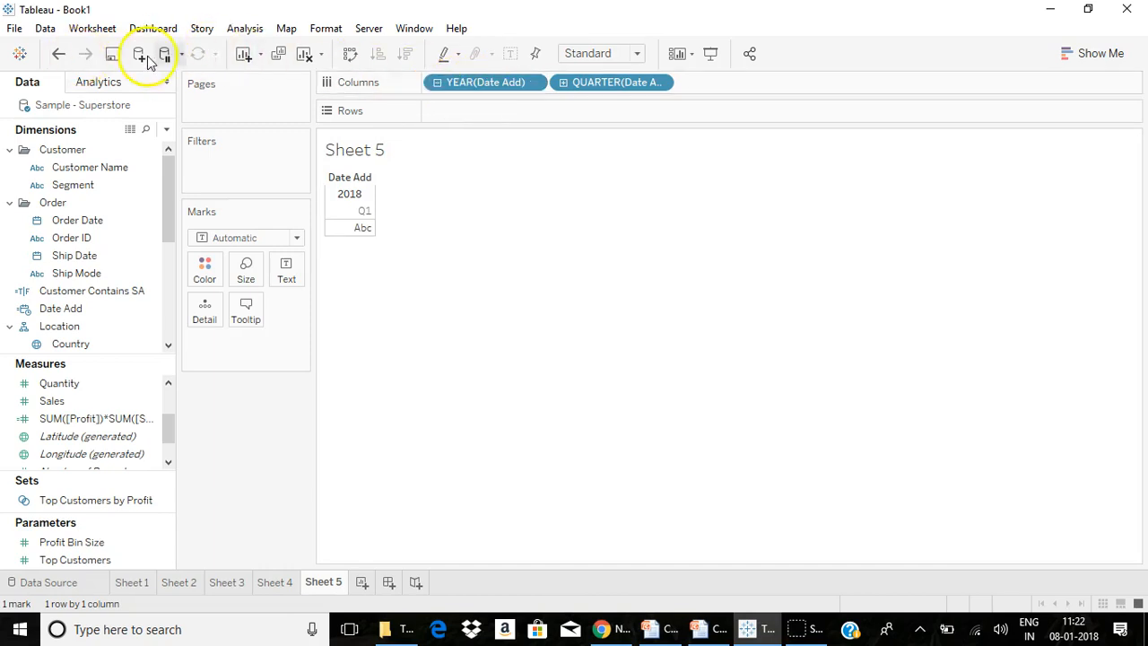
click(66, 57)
click(533, 83)
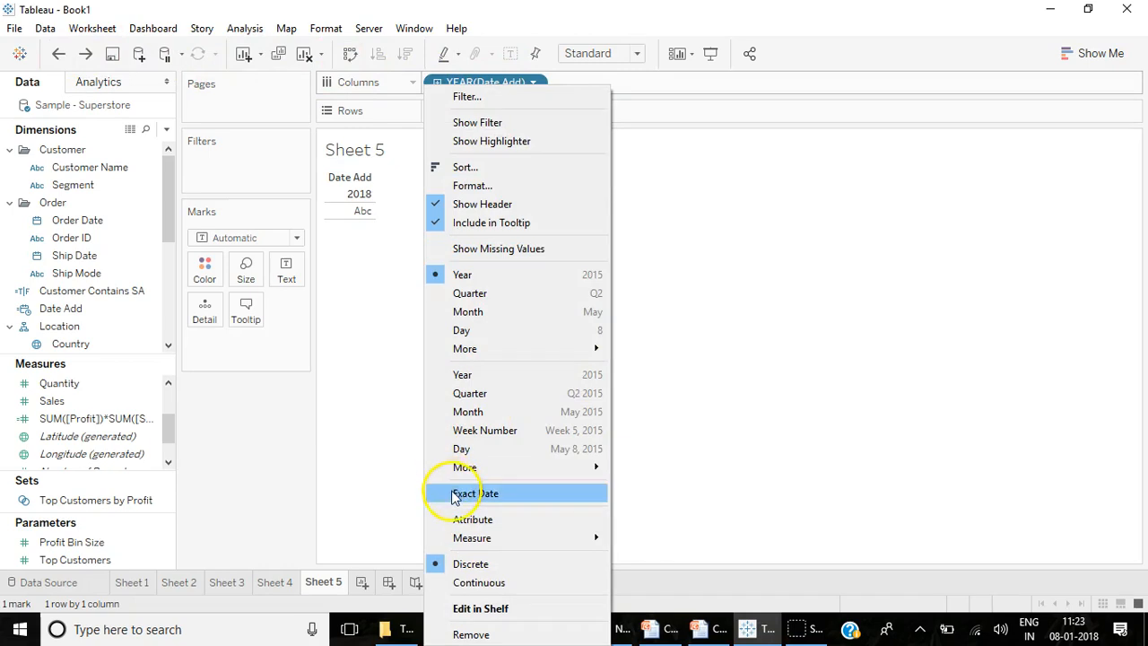
click(449, 492)
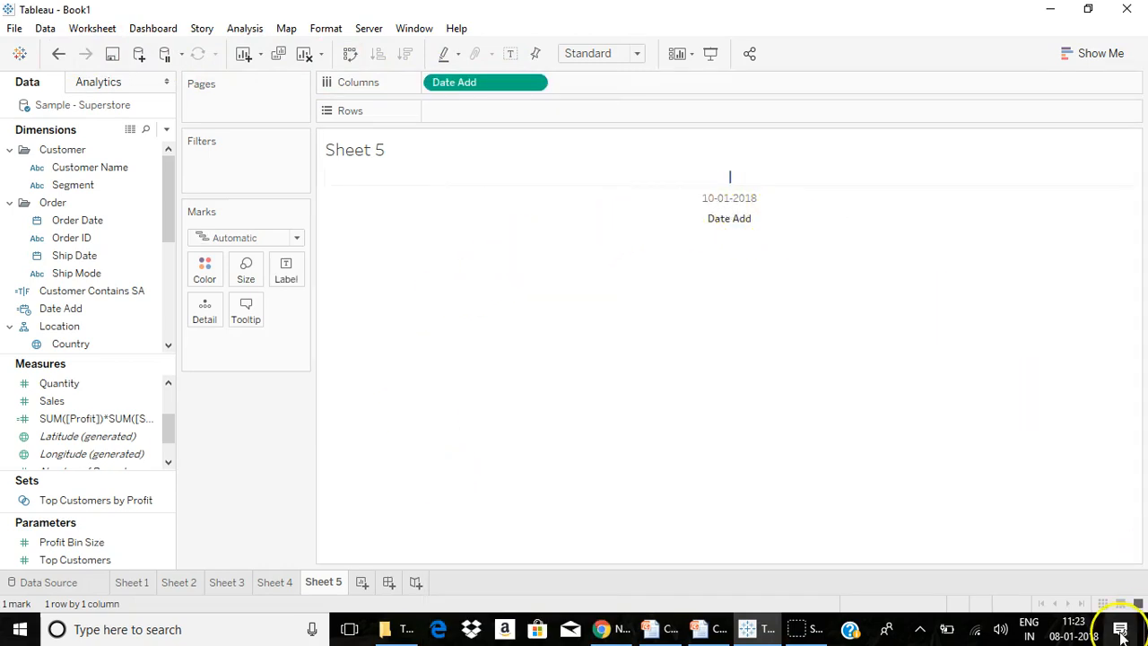
mouse_move(1089, 635)
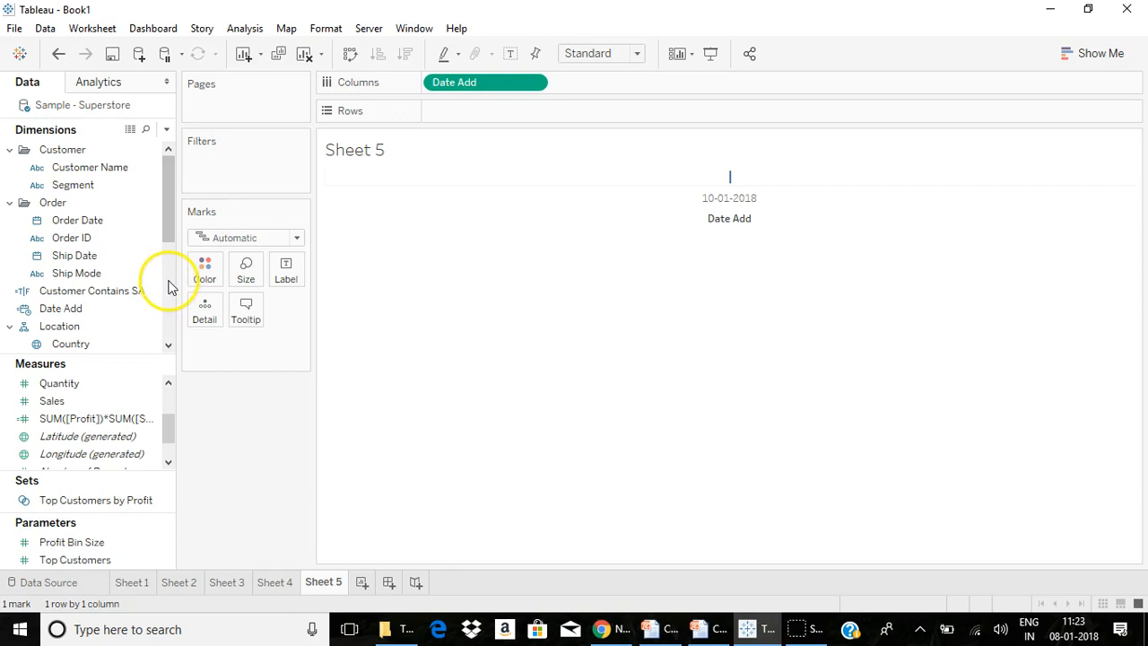
Step: Open the Date Add calculation for editing and replace TODAY() with the date literal #2018-01-08#
click(150, 311)
click(150, 312)
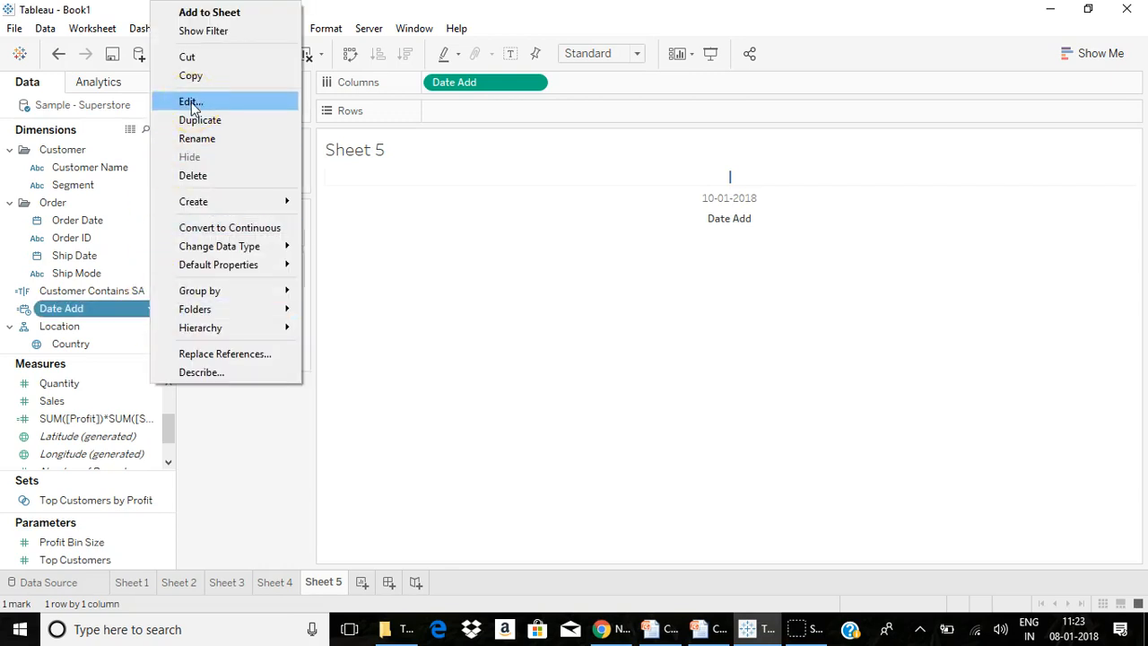
click(190, 102)
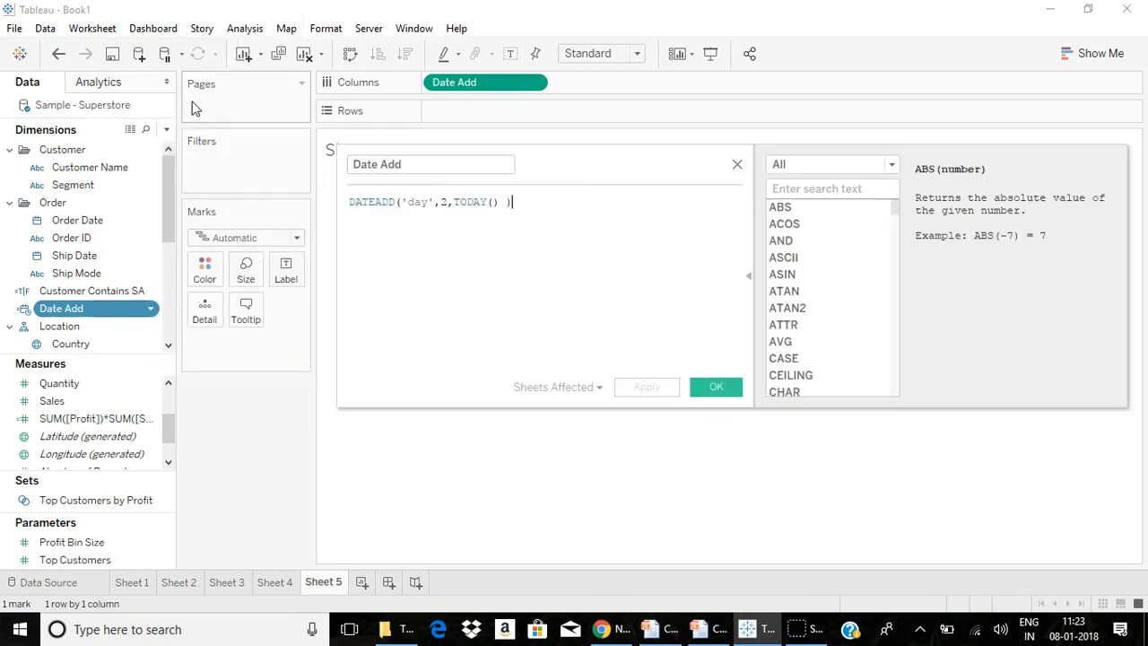
click(484, 203)
drag(480, 204, 456, 208)
click(490, 205)
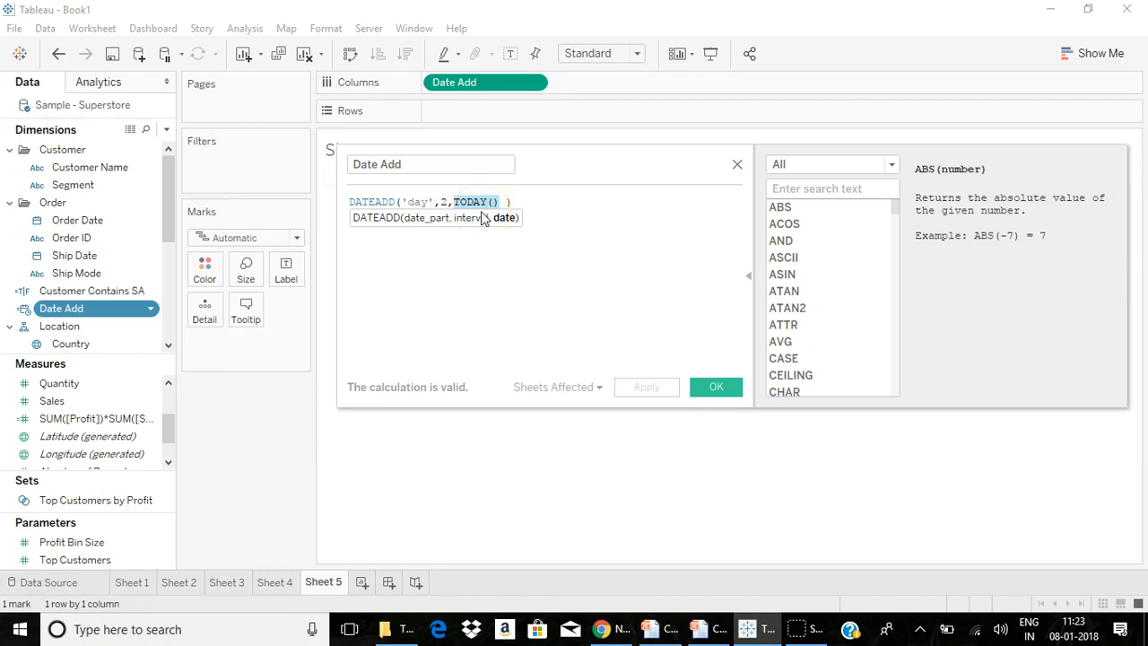
text(#)
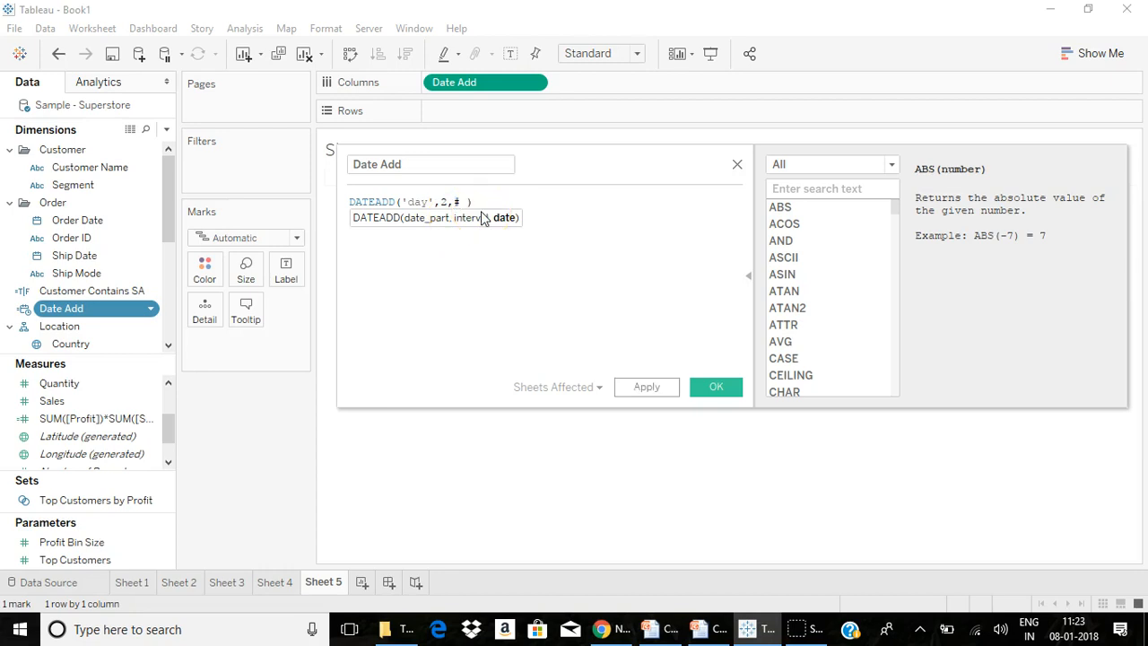
text(2018)
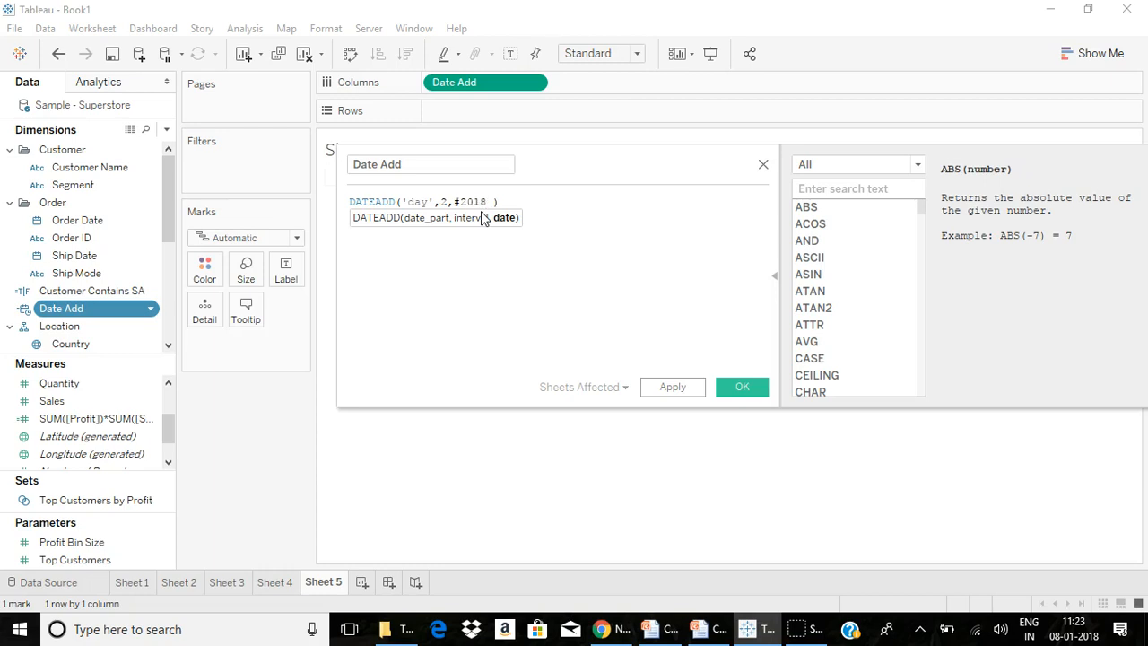
text(-01-08#)
click(507, 264)
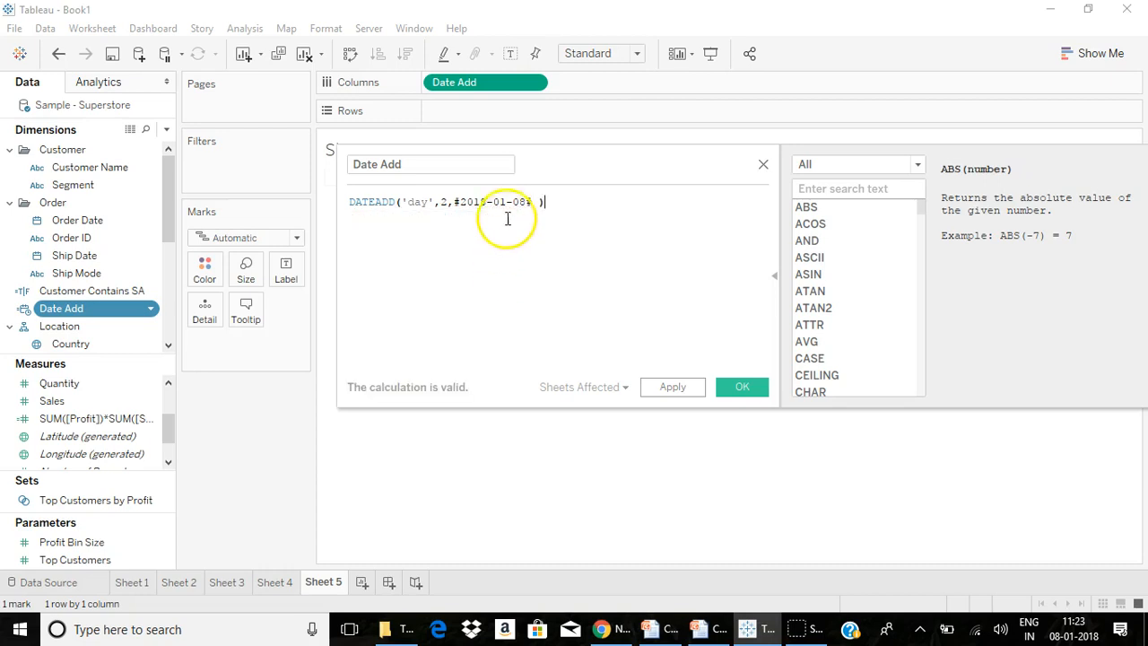
Step: Replace the date literal in the DATEADD formula with the Order Date field
drag(536, 201, 453, 199)
text(cr)
click(517, 235)
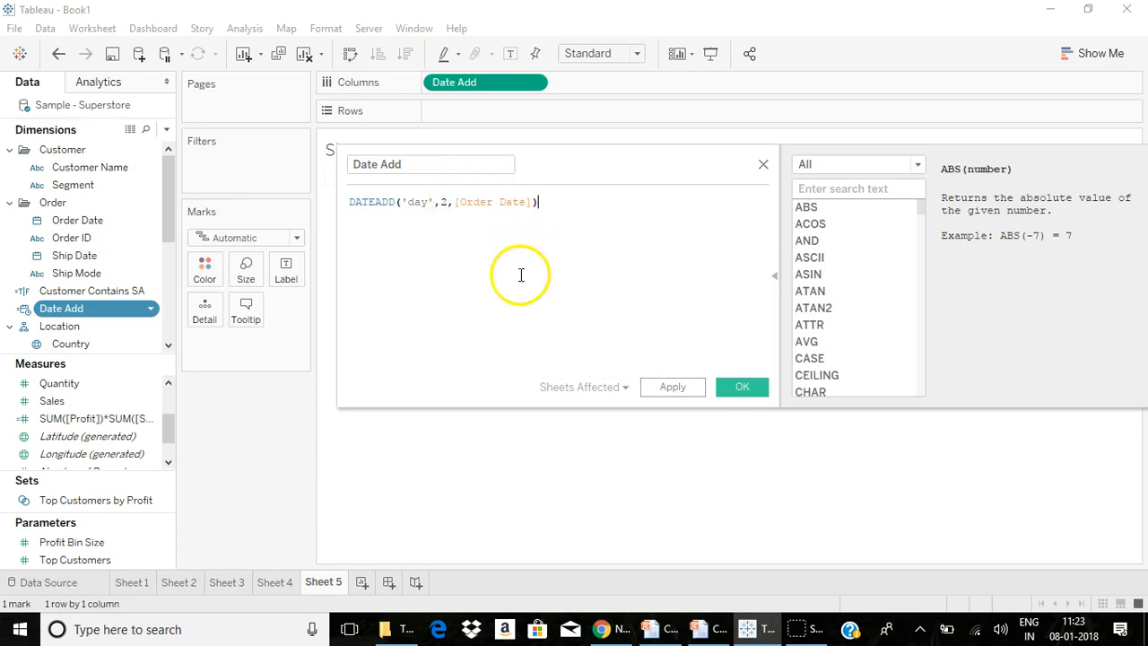
Step: Try 'month', 'quarter' and 'year' as the date part of the DATEADD formula
drag(428, 200, 411, 201)
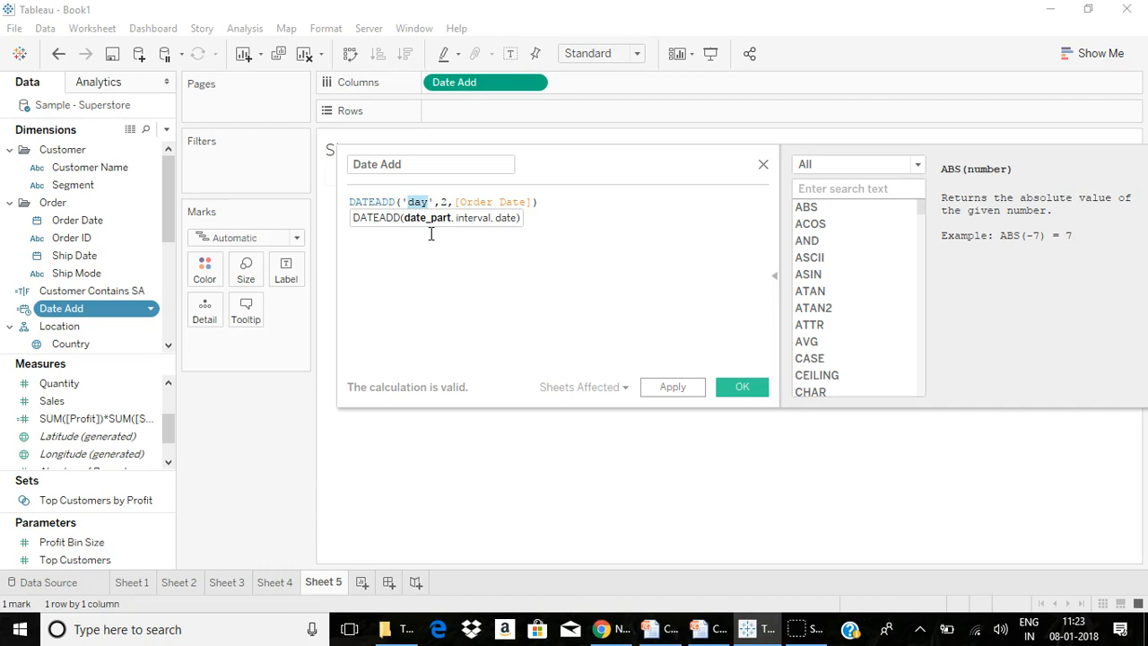
text(month)
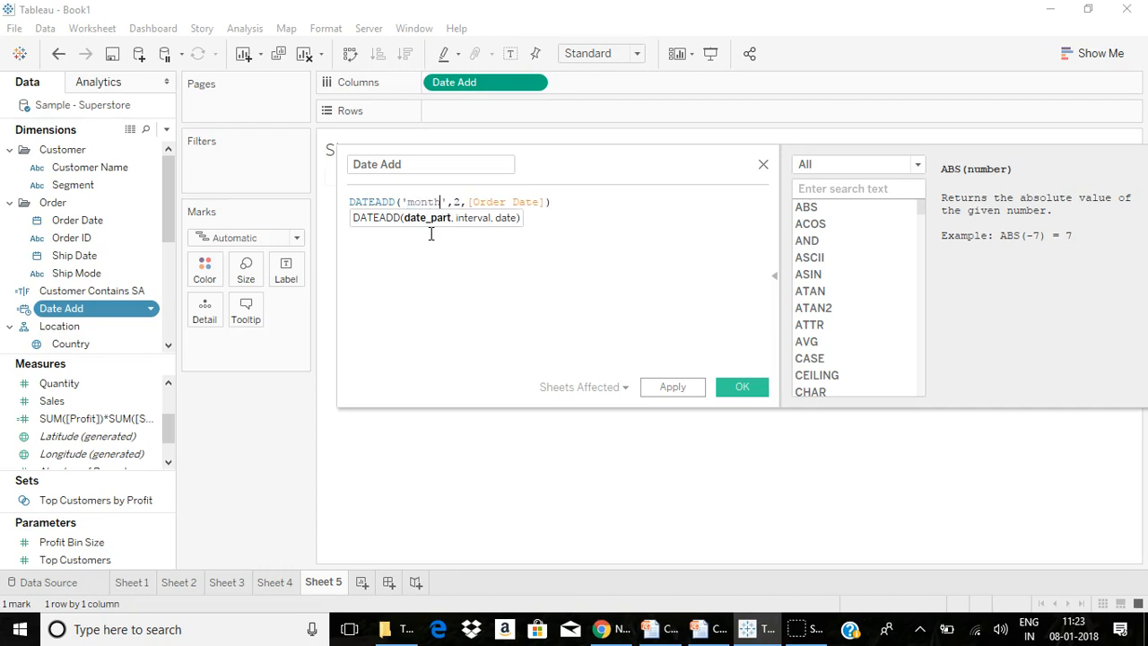
key(BackSpace)
key(BackSpace)
key(BackSpace)
key(BackSpace)
text(quarter)
key(BackSpace)
key(BackSpace)
key(BackSpace)
key(BackSpace)
key(BackSpace)
key(BackSpace)
key(BackSpace)
text(year)
Step: Change the interval of the DATEADD formula to -2
click(446, 203)
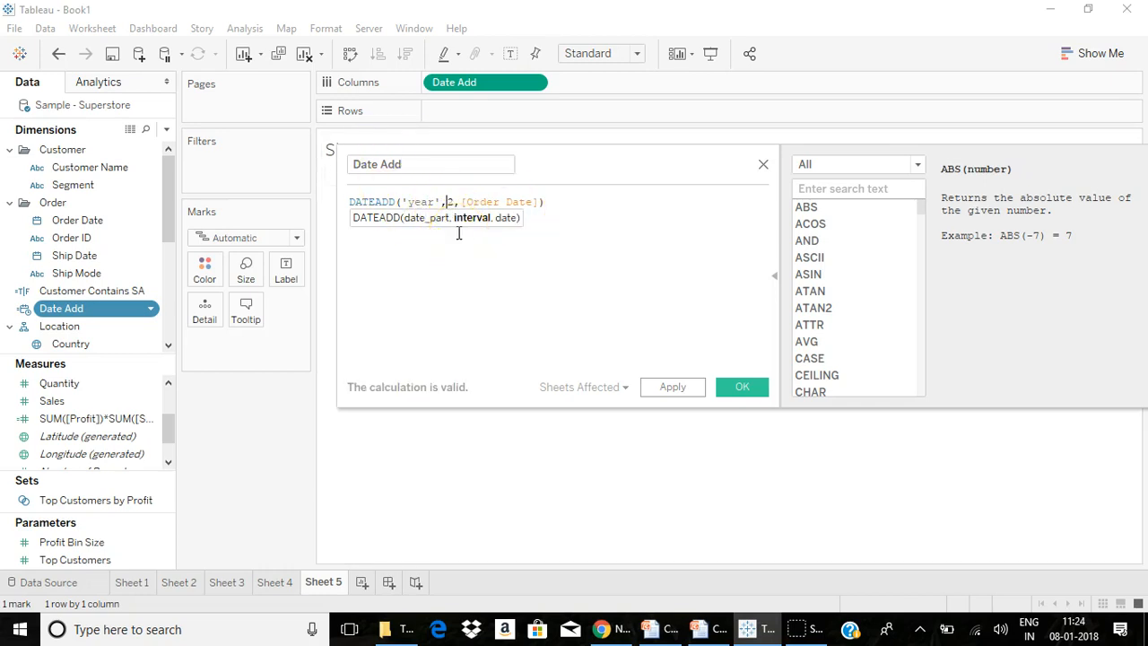
text(-)
click(458, 292)
Step: Clear the DATEADD formula and insert the DATEDIFF function from the Date function list in its place
click(367, 211)
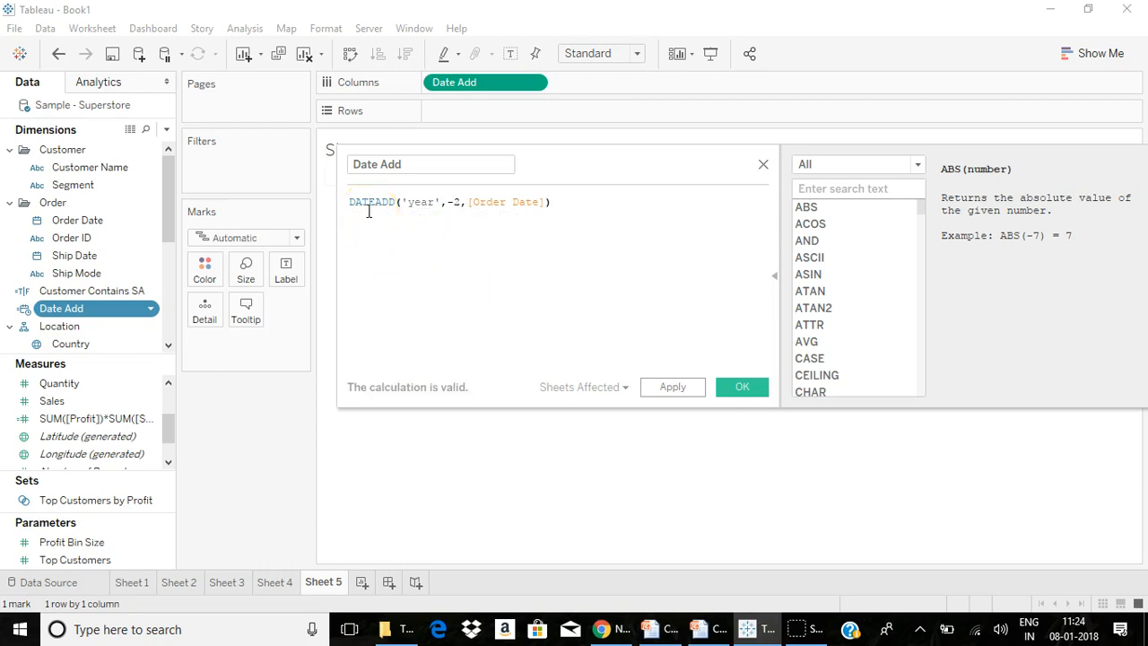
drag(551, 206, 286, 204)
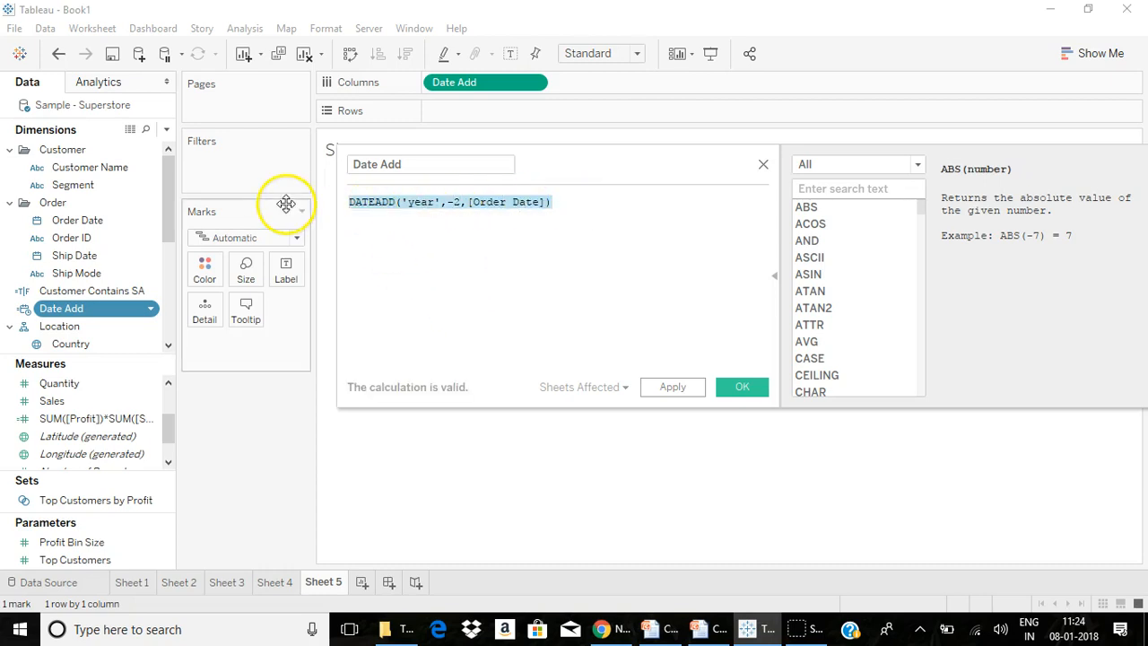
key(BackSpace)
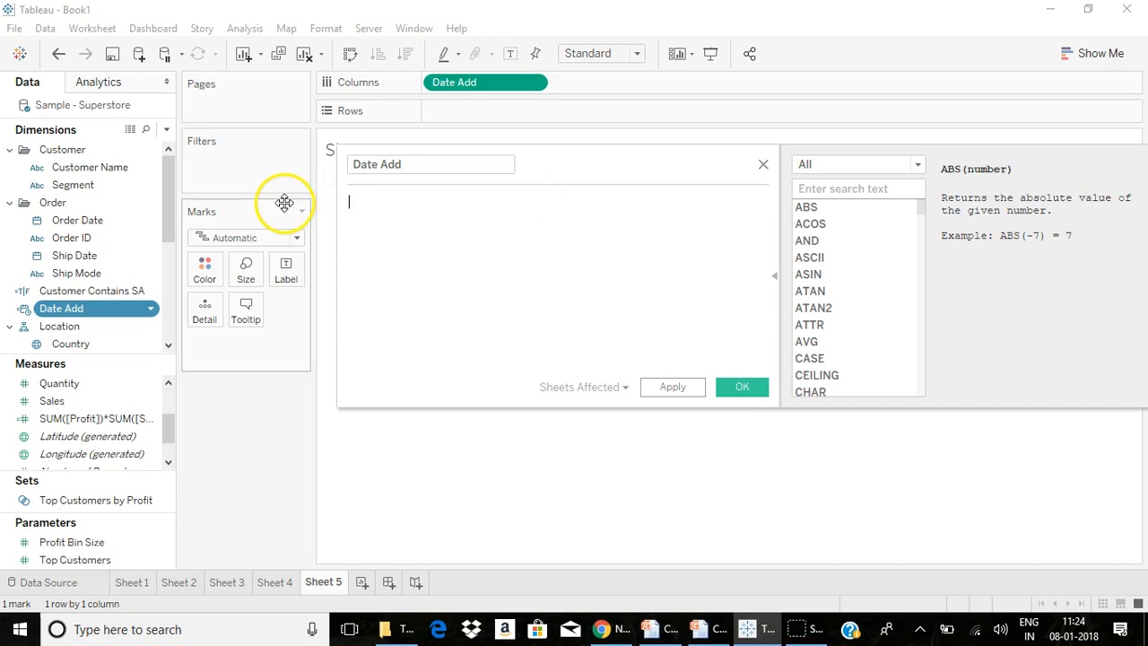
click(804, 173)
click(818, 232)
click(832, 224)
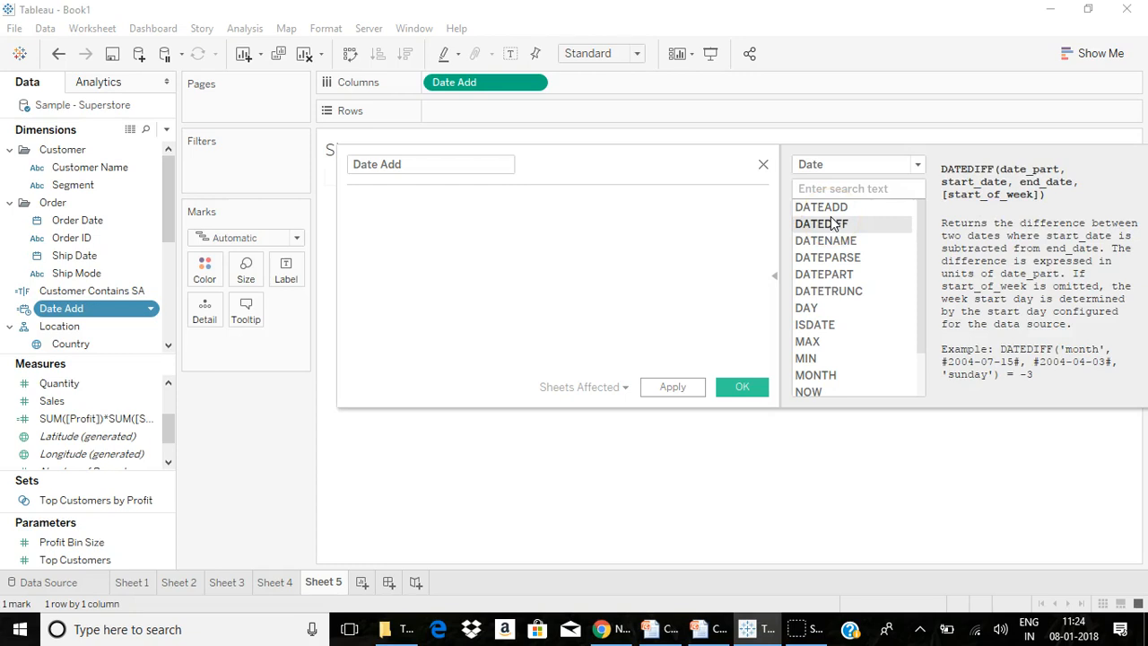
double_click(827, 225)
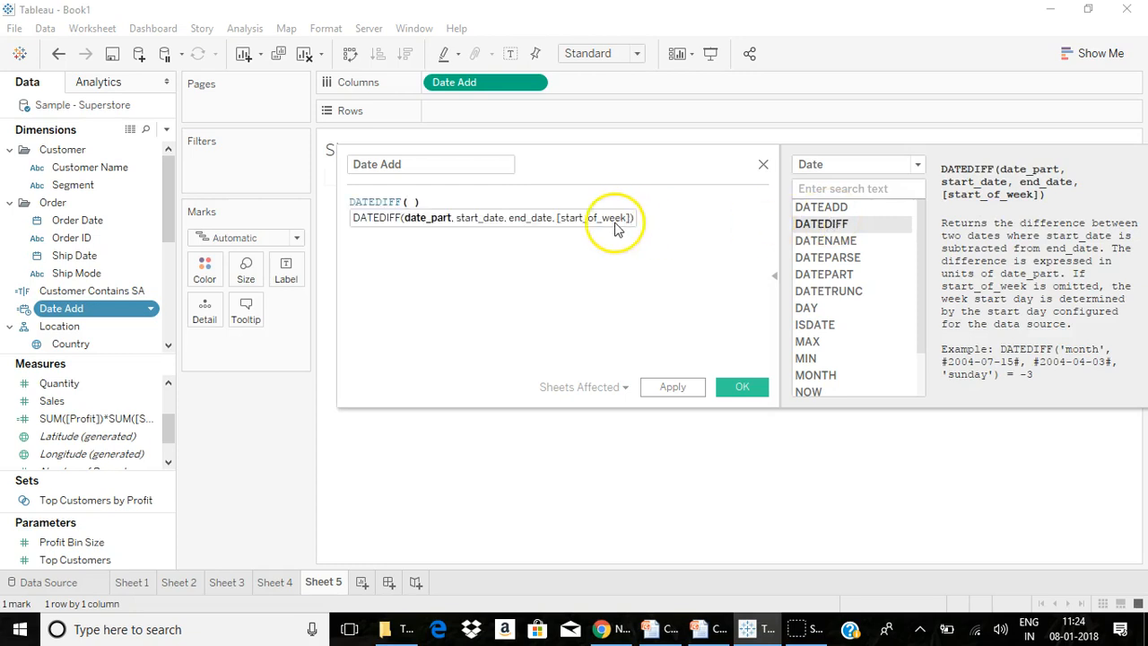
Step: Fill in the DATEDIFF arguments with 'day' as date part, Order Date as start date and Ship Date as end date
text('day)
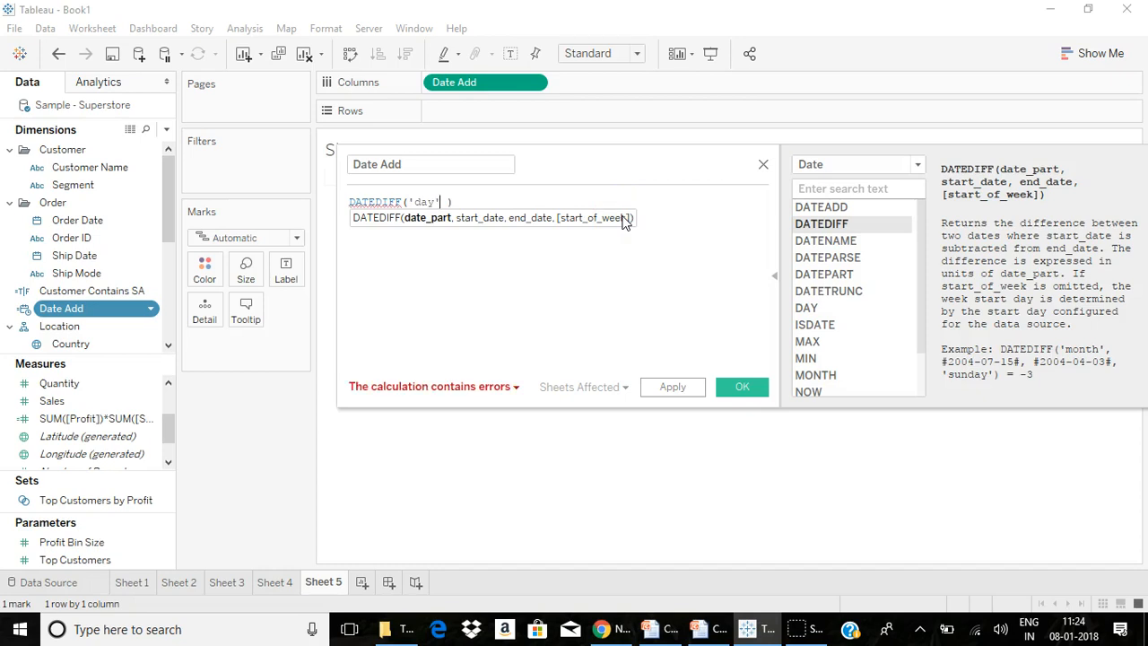
text('or)
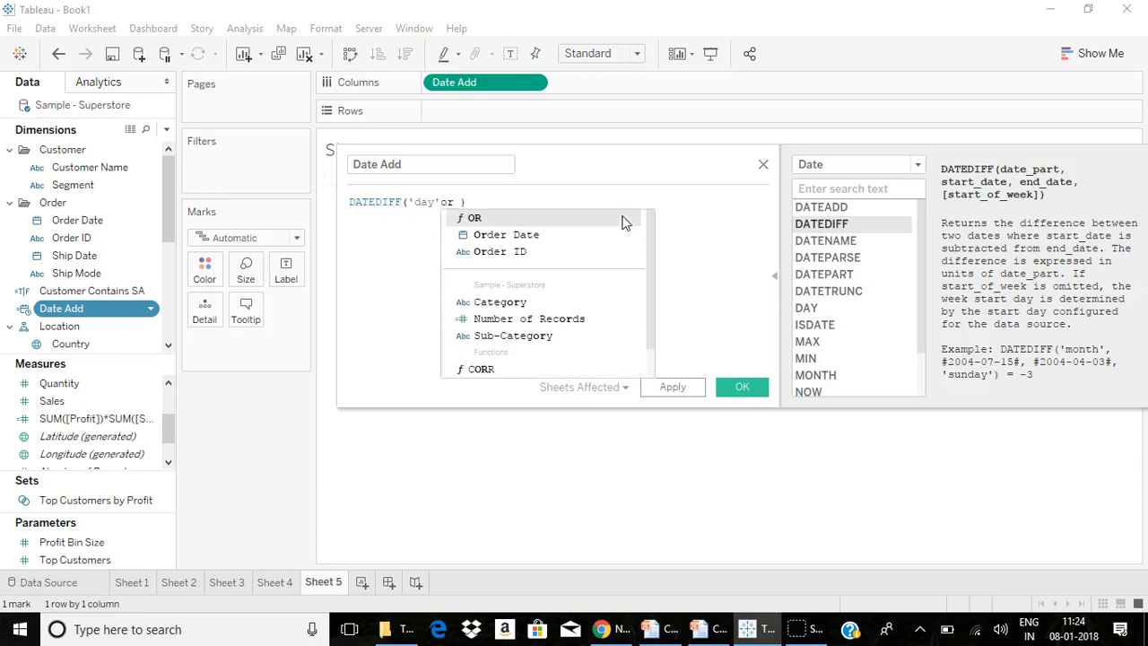
click(605, 234)
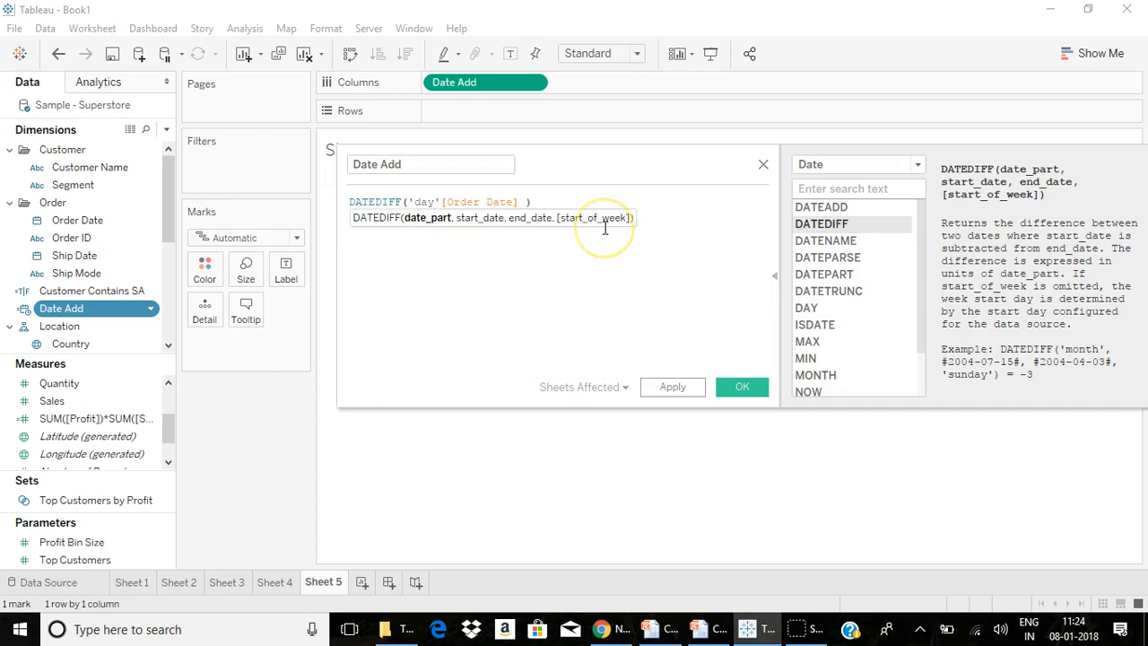
text(,s)
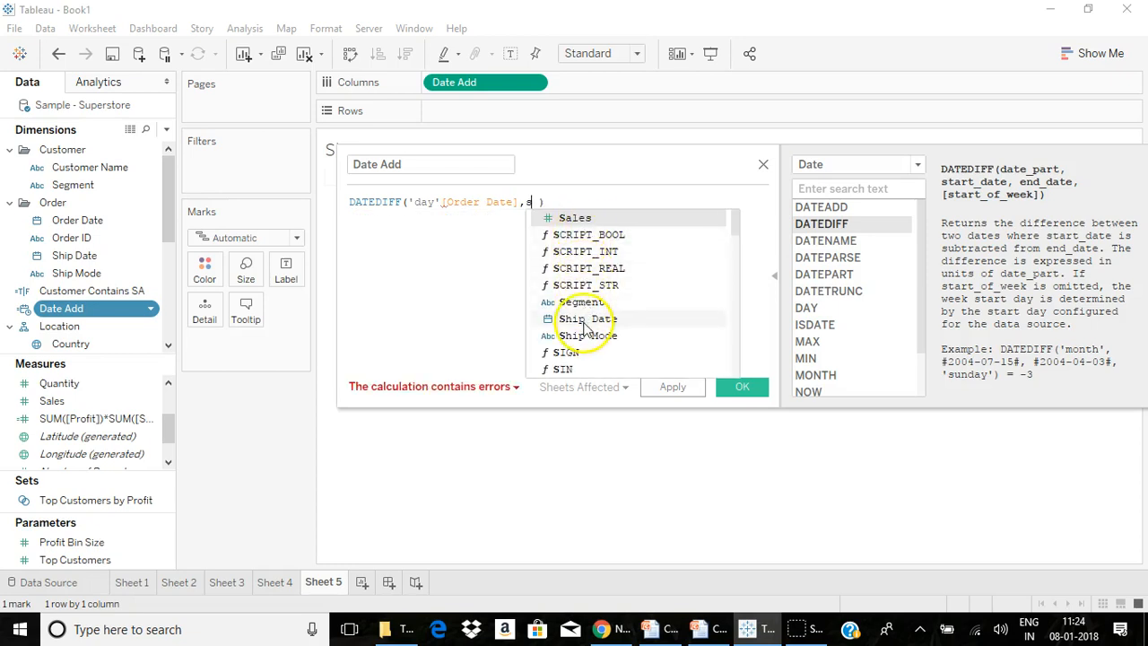
click(584, 328)
Step: Rename the calculation Days to Ship, add the missing comma after 'day' in the formula, and save it
click(436, 167)
text(Da)
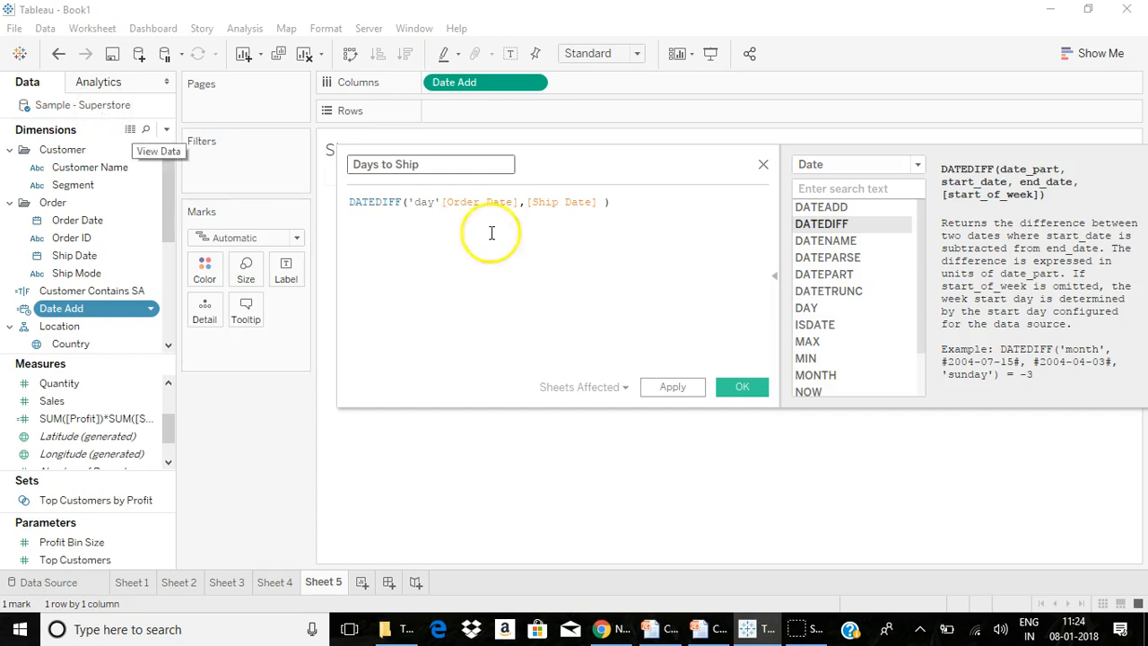
click(440, 201)
text(,)
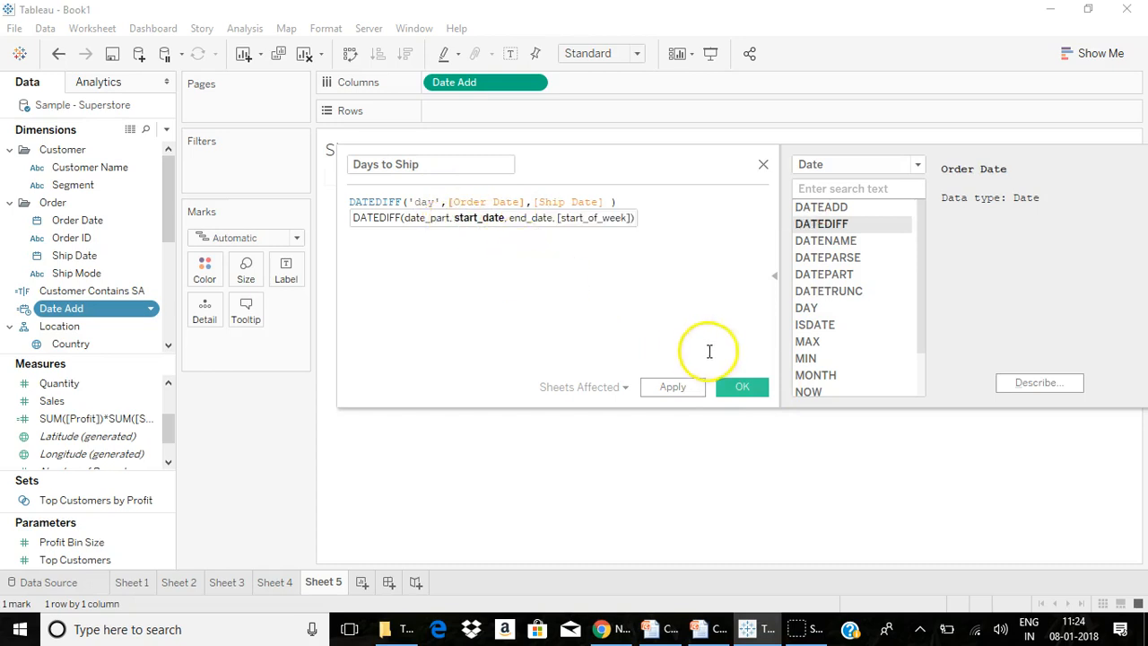
click(737, 387)
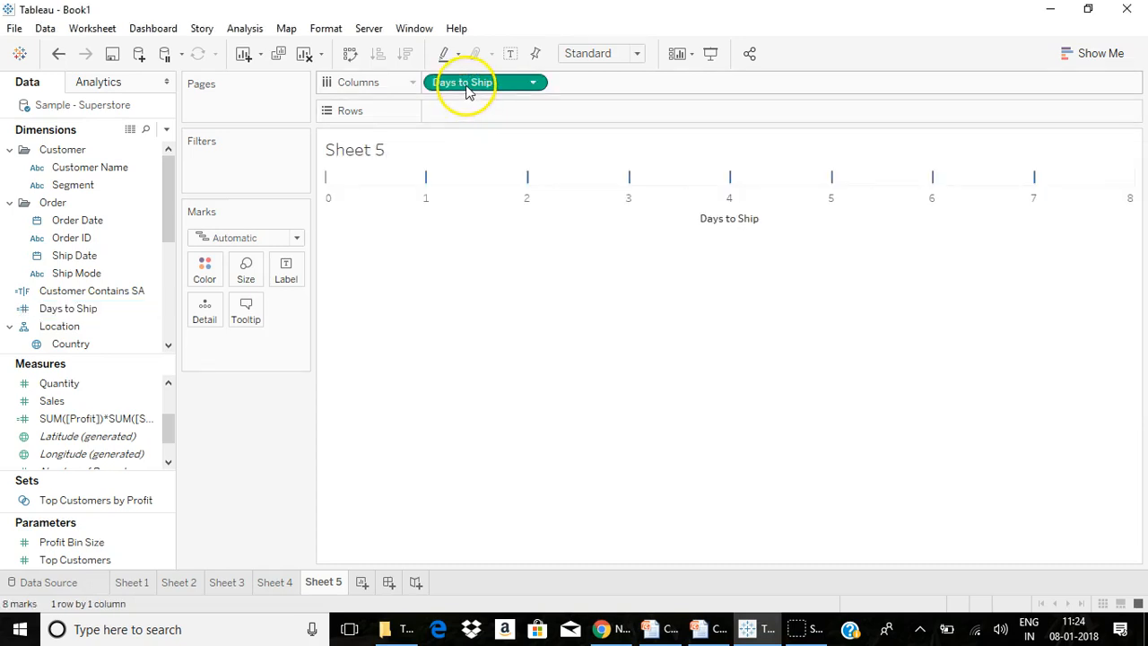
Step: Add Sub-Category to the rows of the Days to Ship view and swap rows and columns
drag(174, 195, 174, 256)
drag(72, 309, 469, 116)
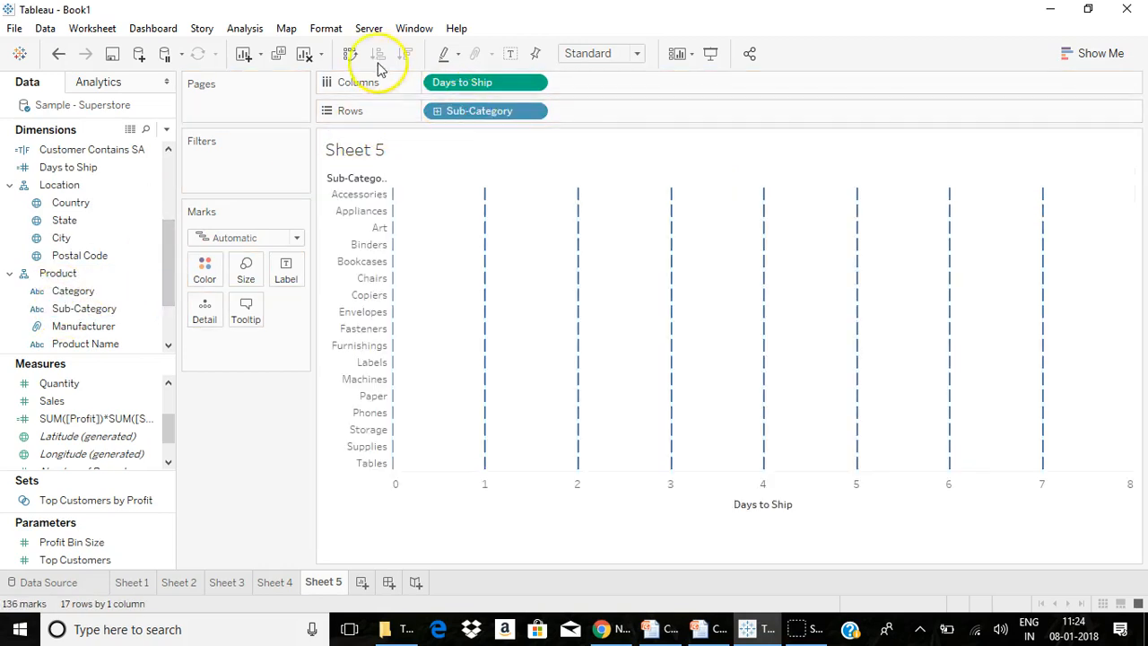
click(350, 54)
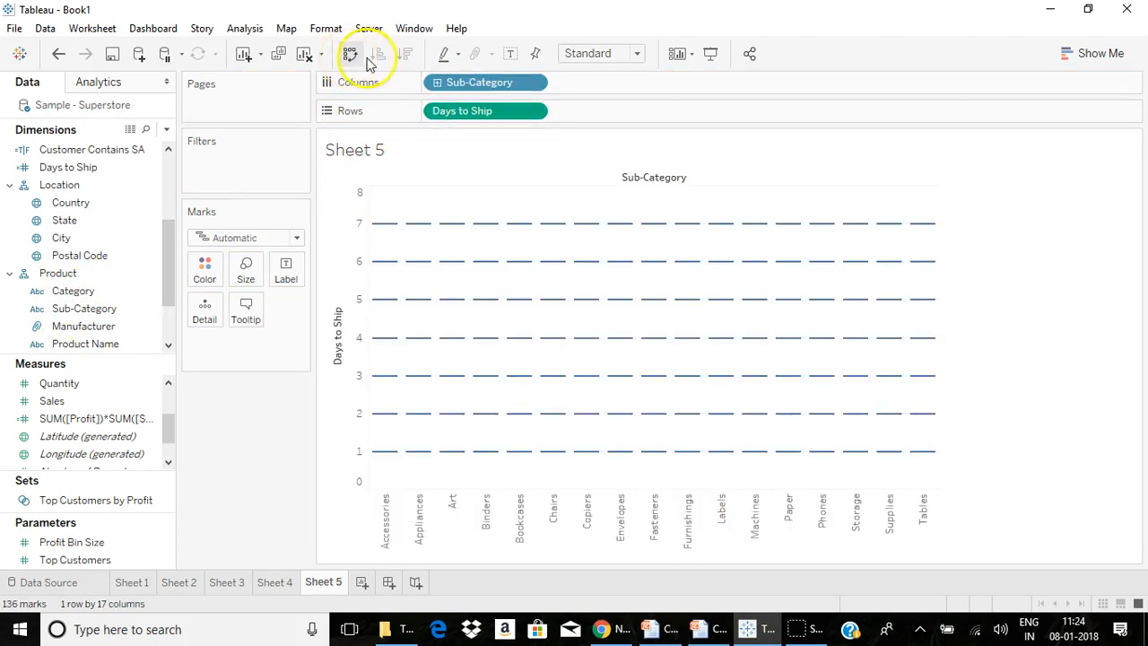
Step: Aggregate Days to Ship as a Count measure and show mark labels on the bars
click(533, 110)
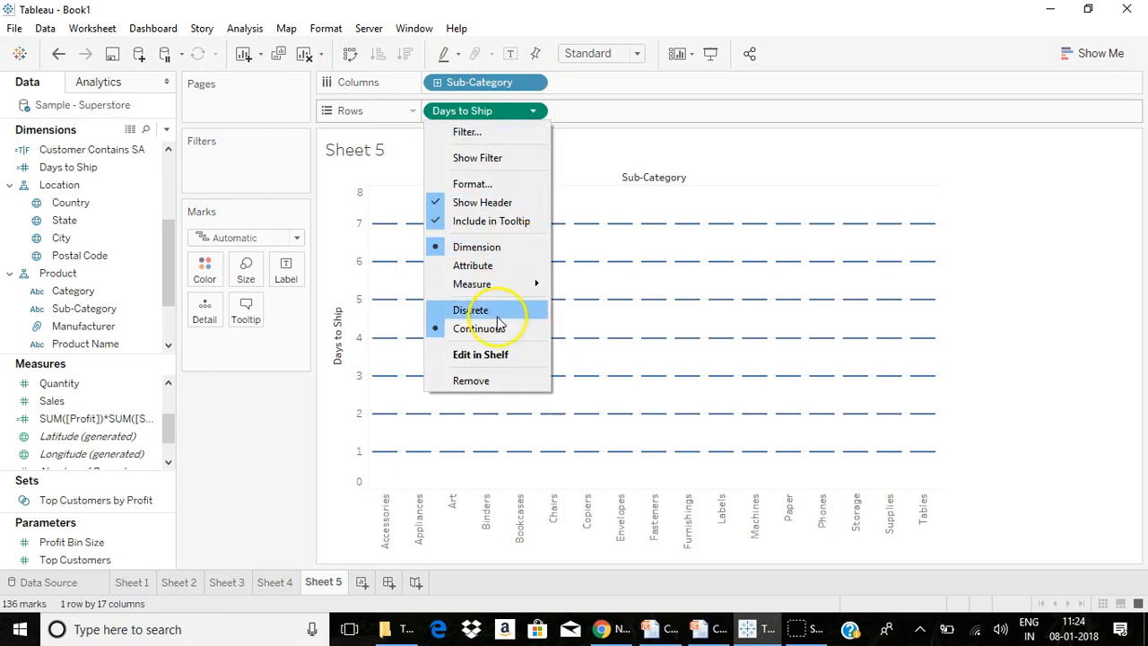
mouse_move(502, 292)
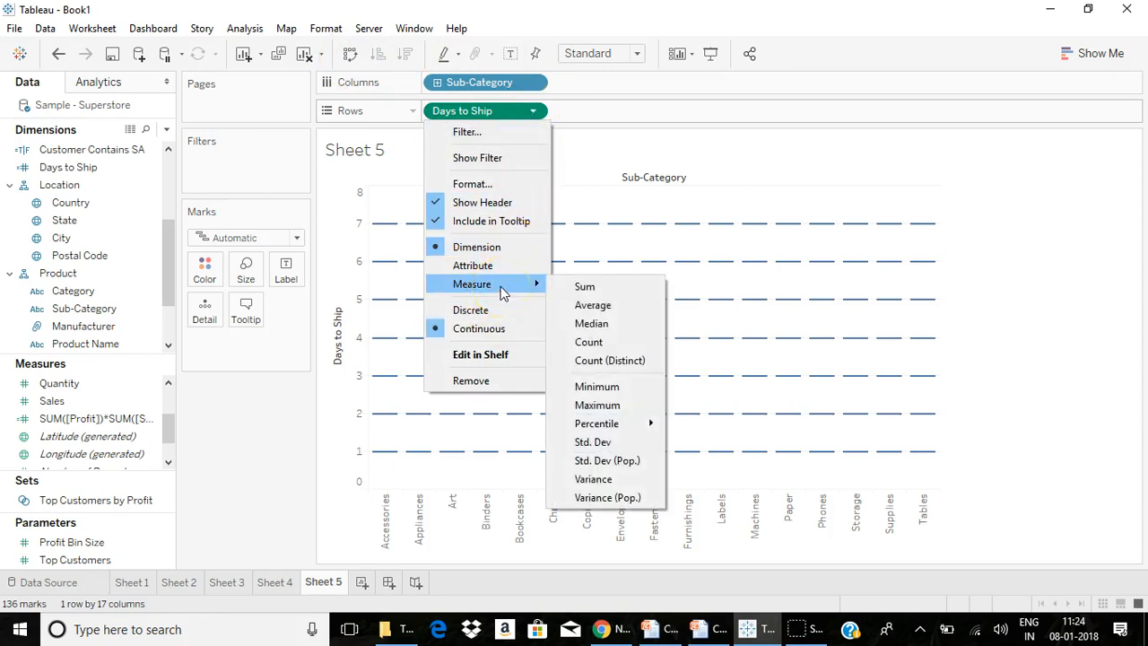
click(589, 342)
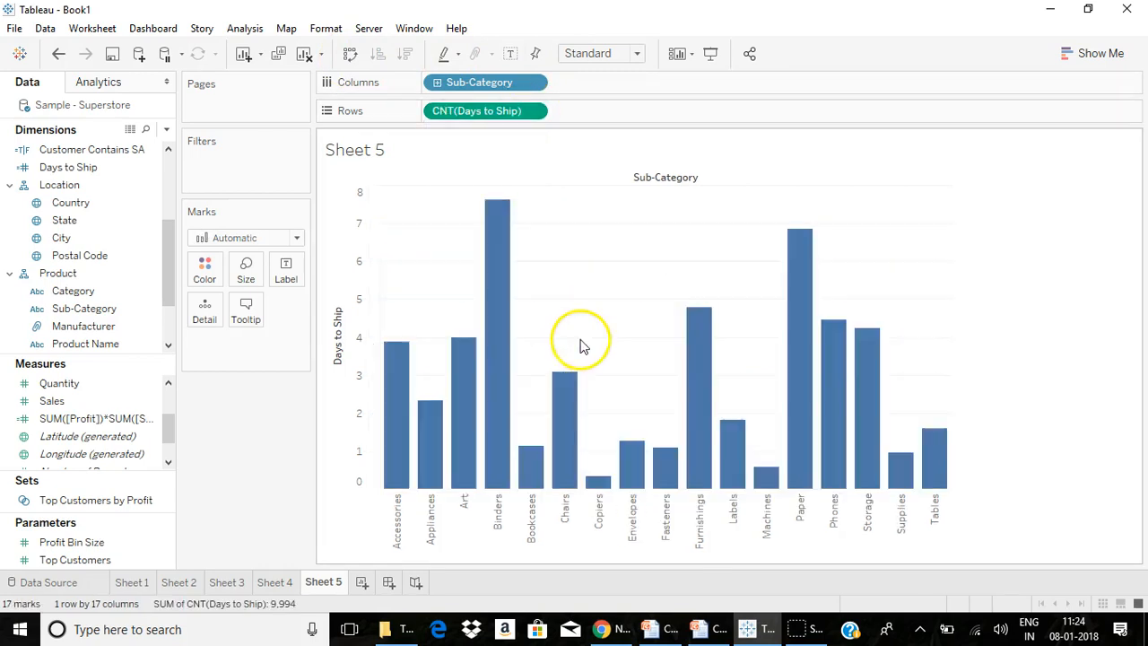
click(286, 269)
click(322, 308)
click(244, 473)
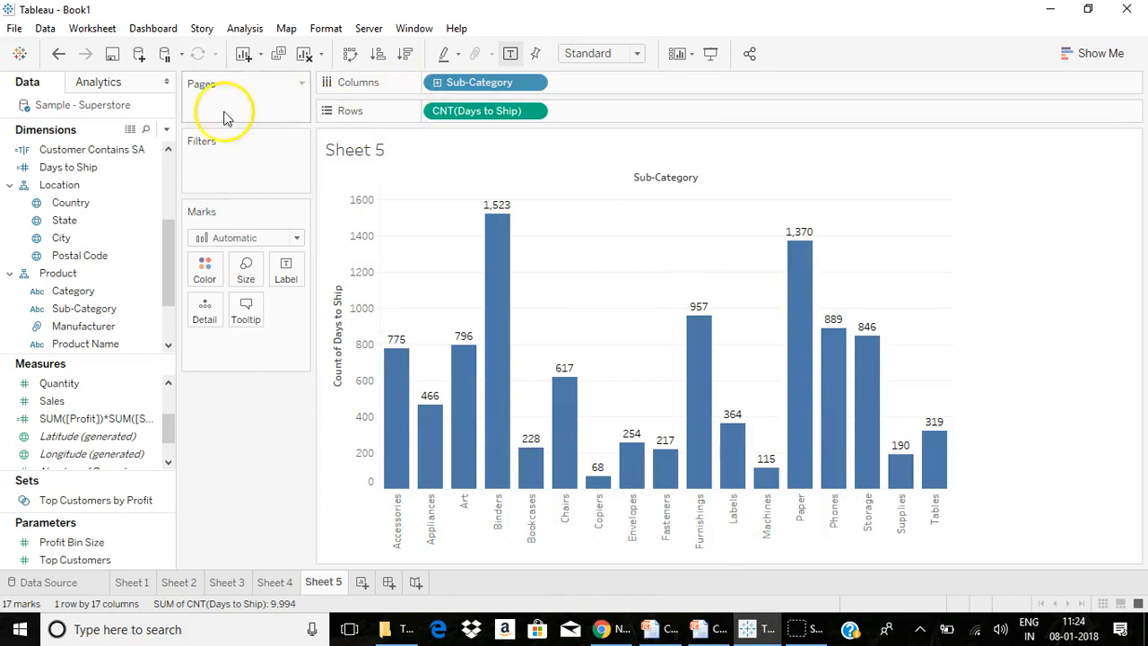
Step: Start a new calculated field and examine the Date function descriptions of DATENAME, DATEPARSE, DATEPART and DATETRUNC
click(167, 131)
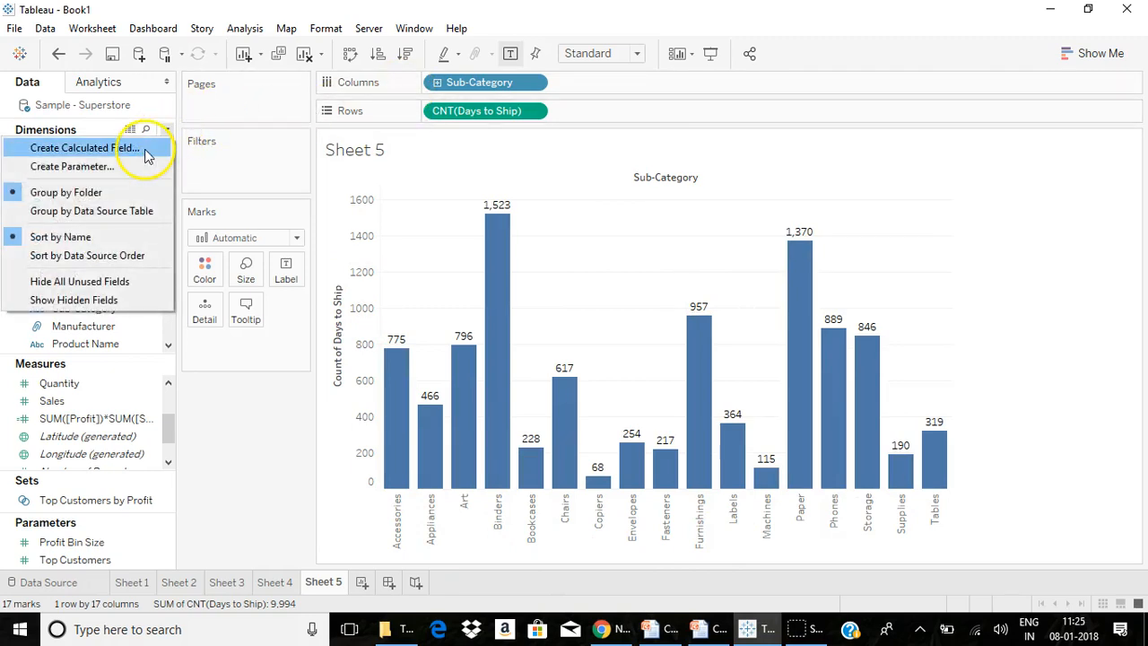
click(145, 149)
click(789, 171)
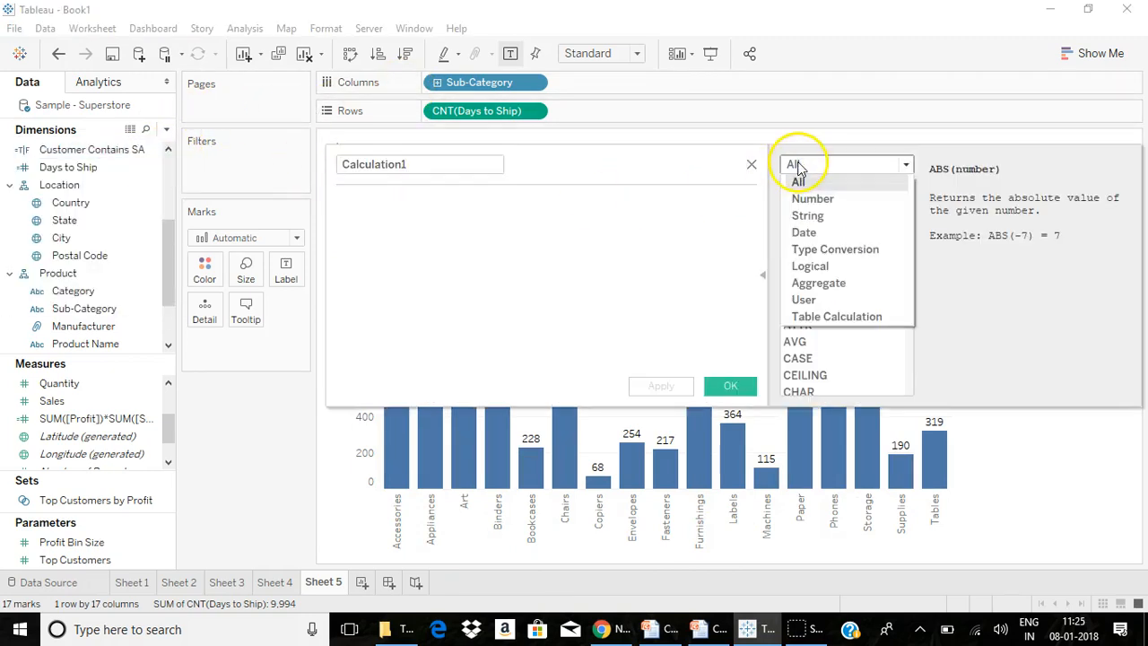
click(812, 230)
click(832, 242)
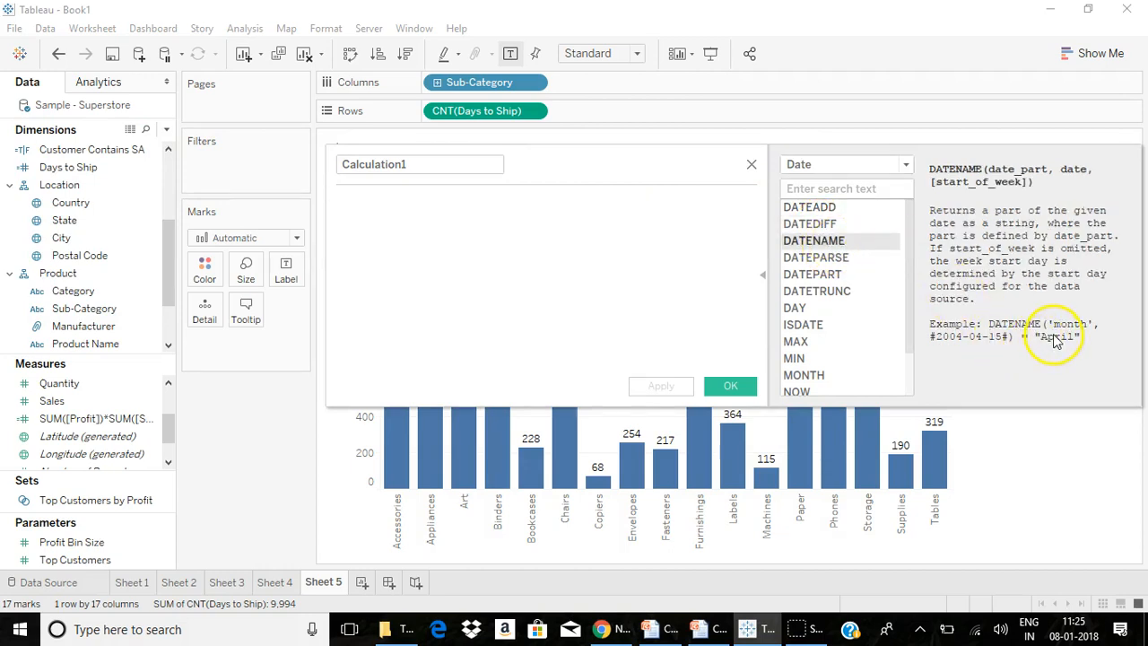
click(843, 258)
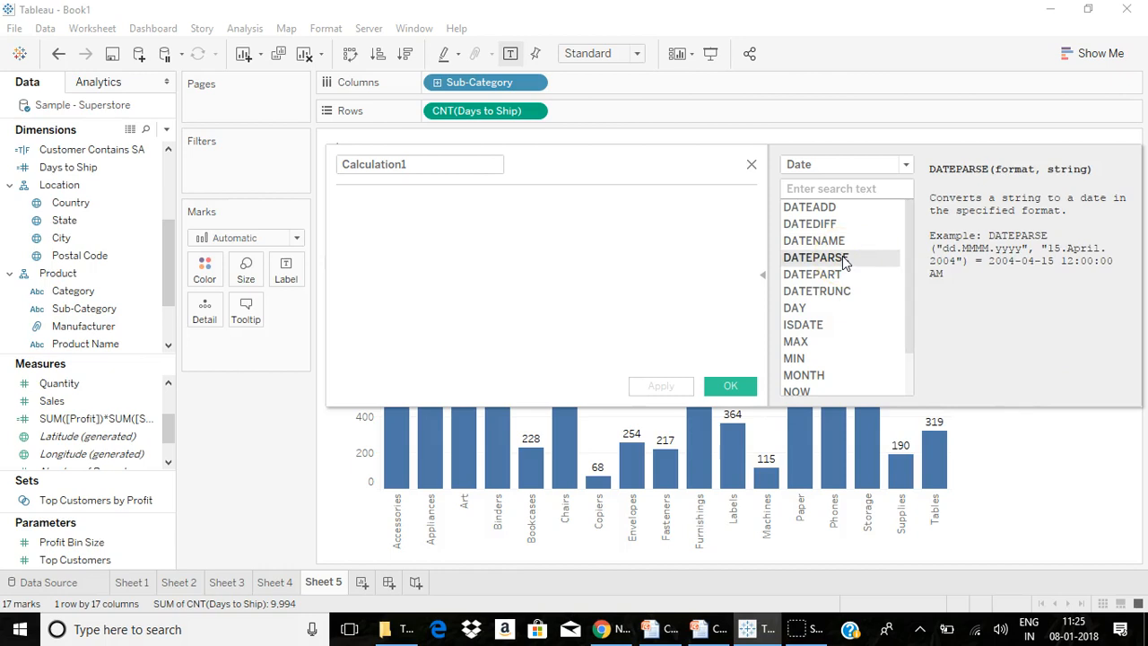
click(843, 278)
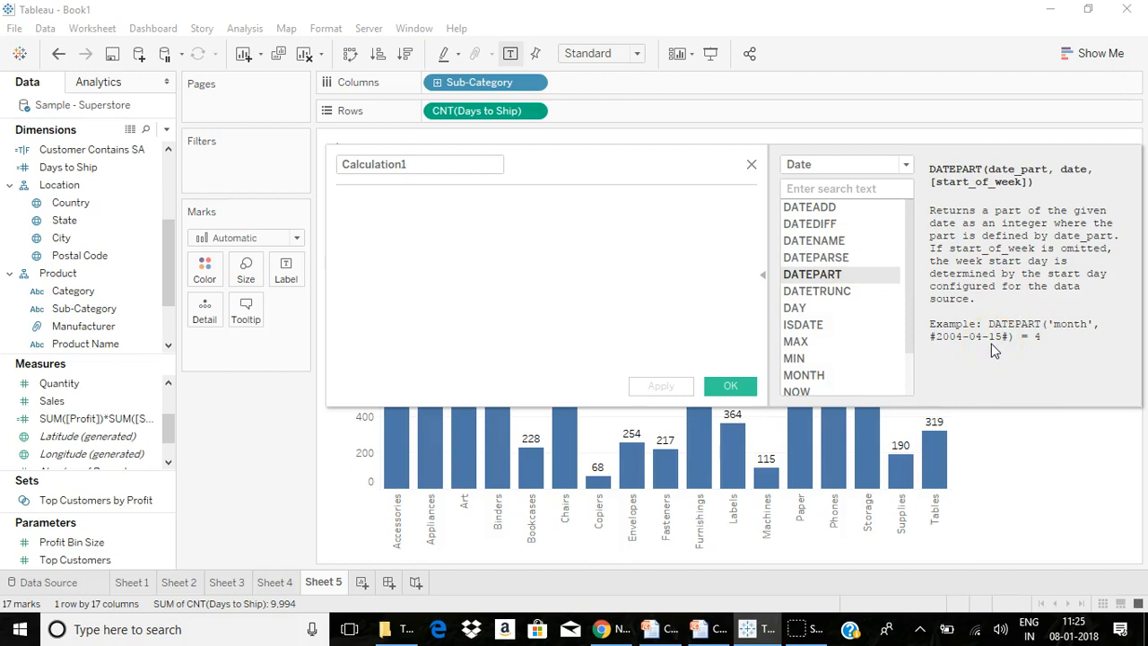
click(856, 296)
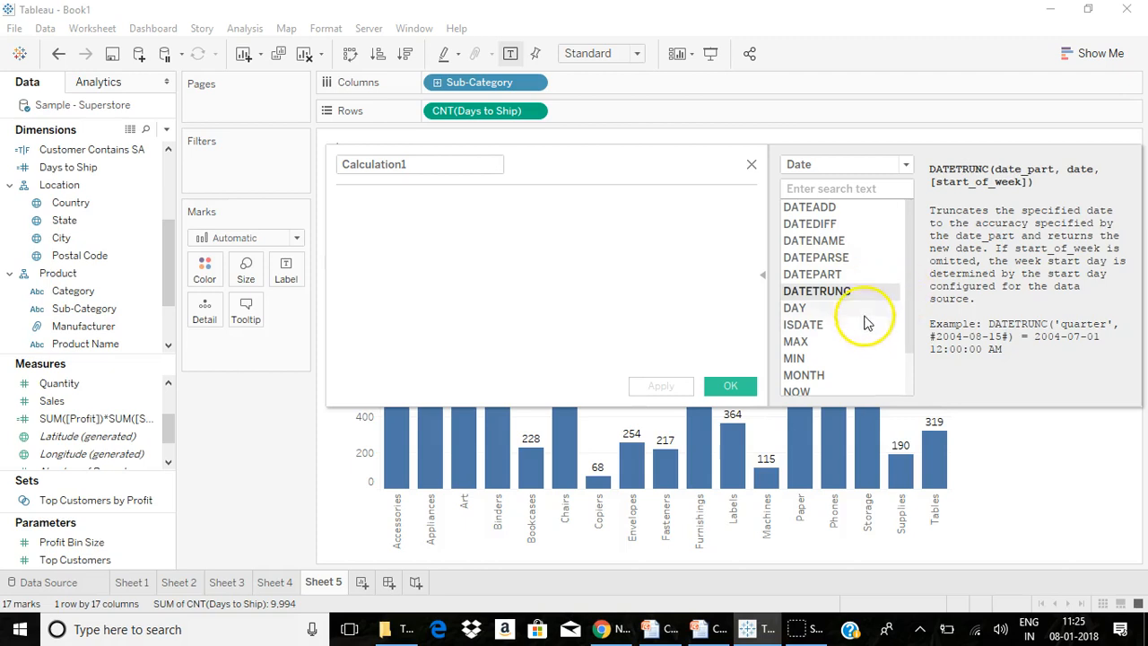
Step: Examine the descriptions of the remaining Date functions, including DAY, ISDATE, MAX, MONTH, NOW, TODAY and YEAR
click(862, 309)
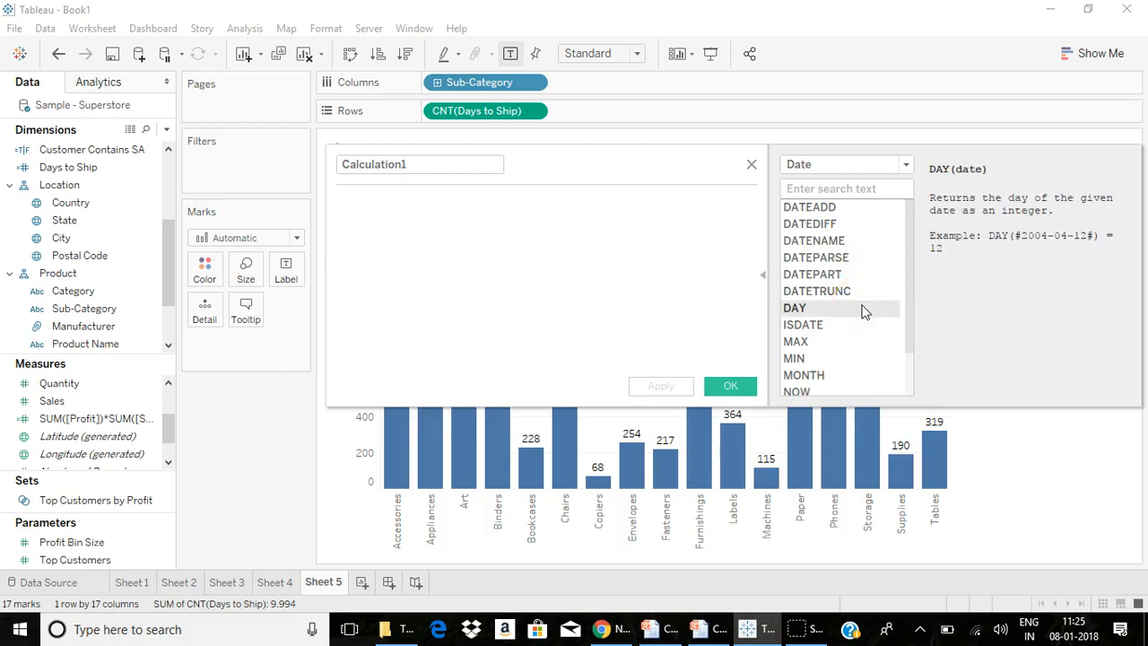
click(849, 326)
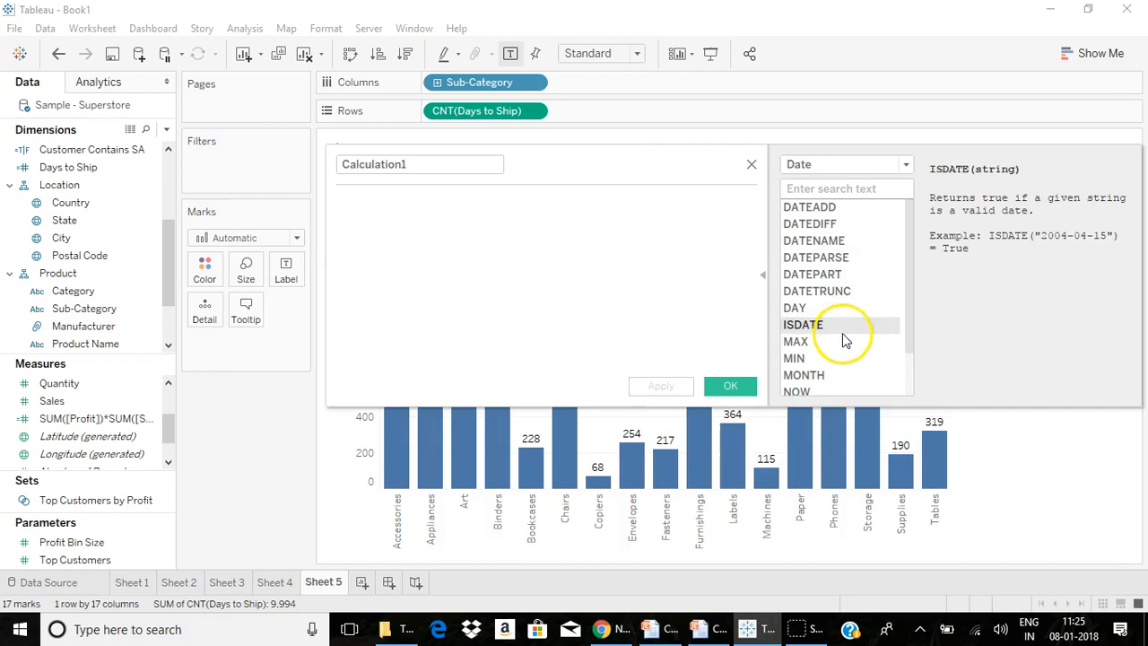
click(839, 342)
click(856, 375)
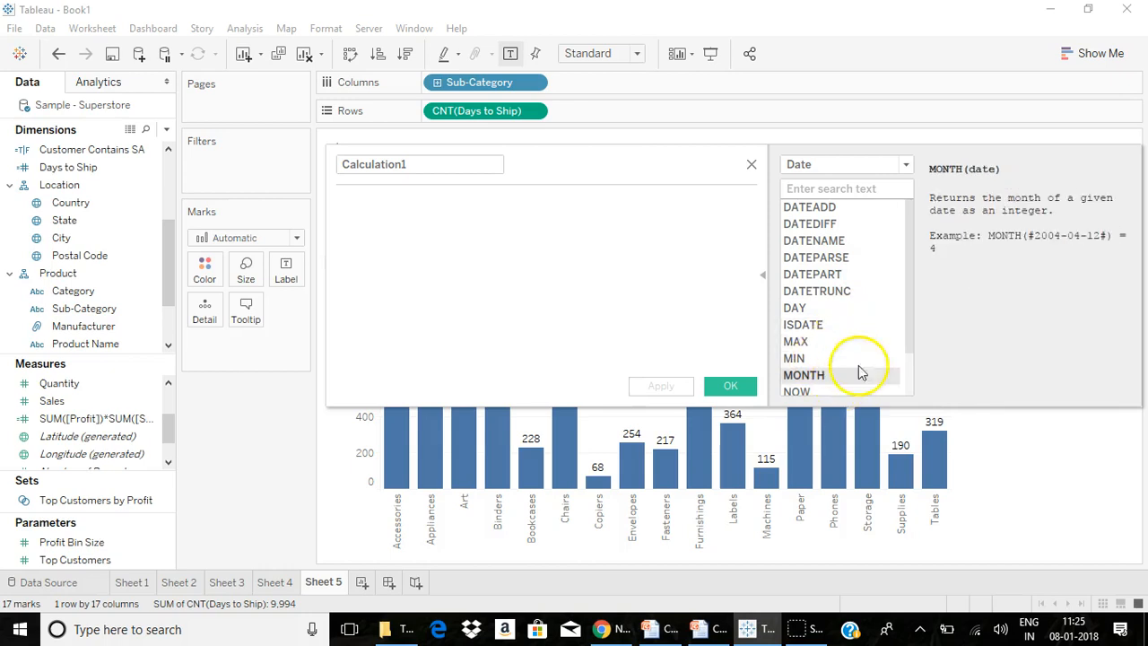
drag(904, 307, 922, 353)
click(798, 342)
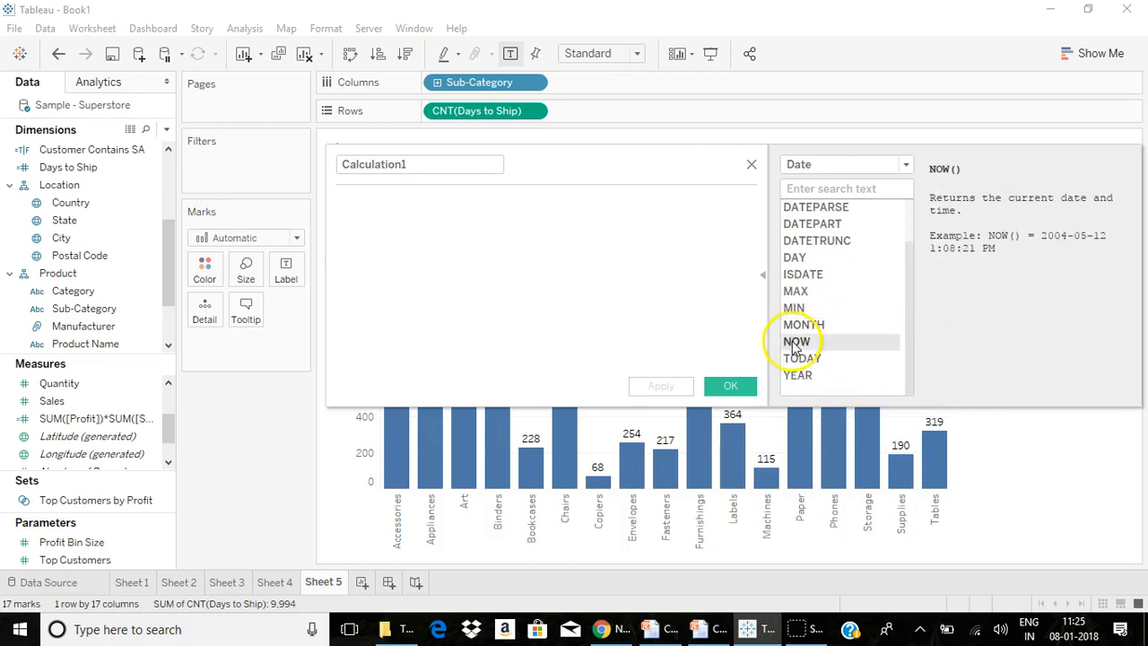
click(810, 359)
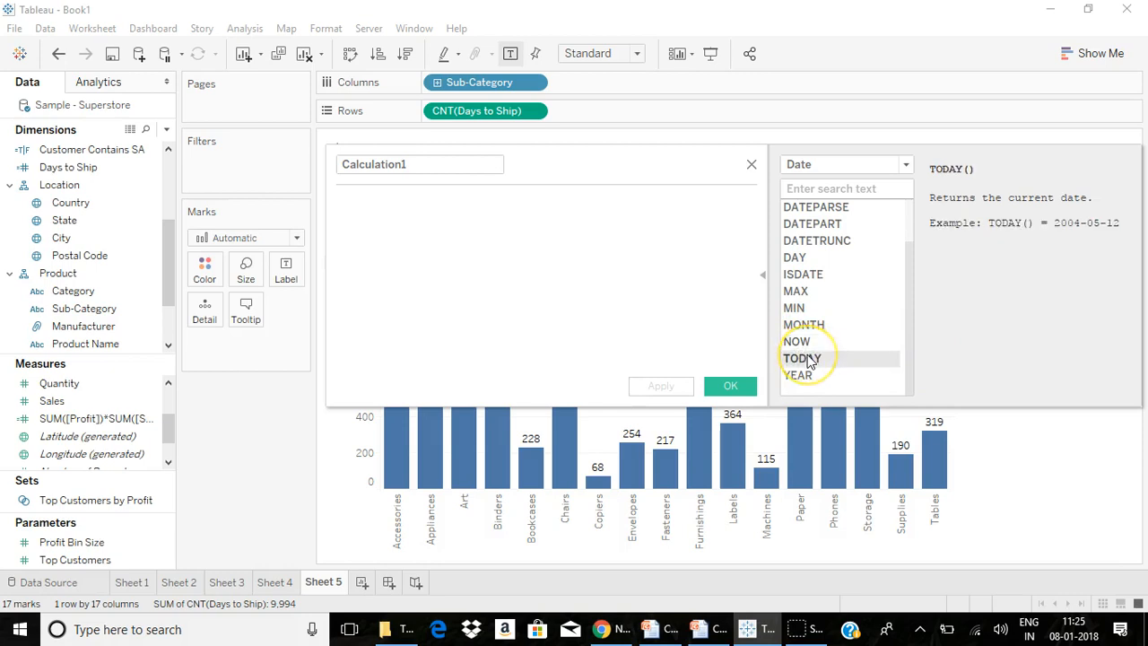
click(811, 376)
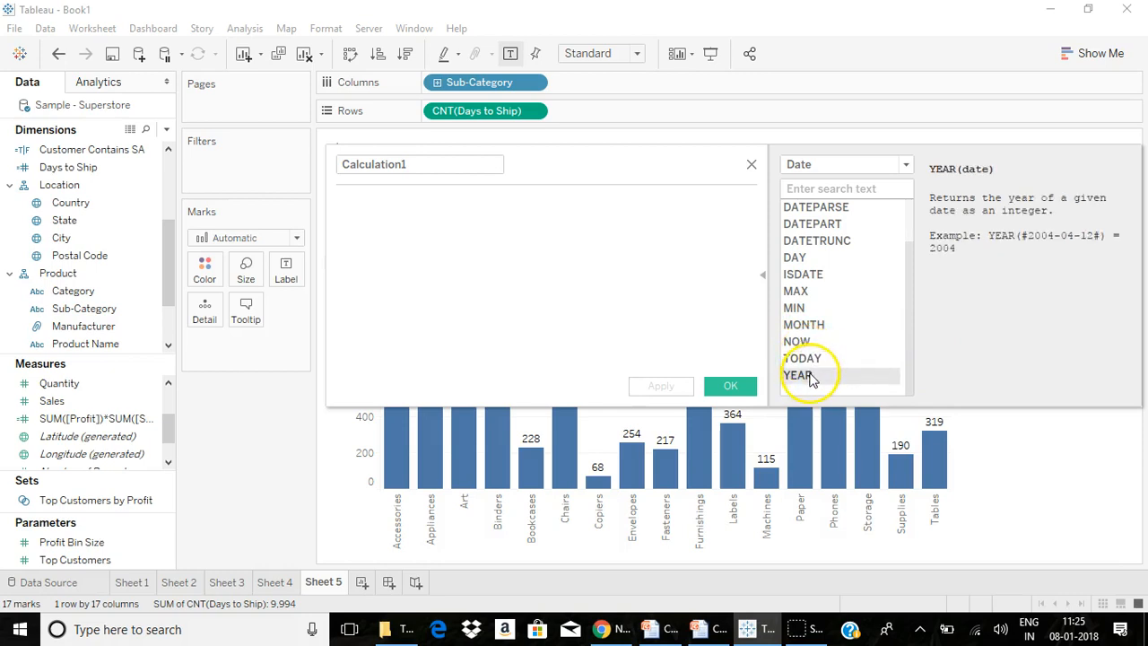
Step: Examine the Type Conversion functions, including DATETIME, INT, MAKEDATE, MAKEDATETIME, MAKETIME and STR
click(817, 164)
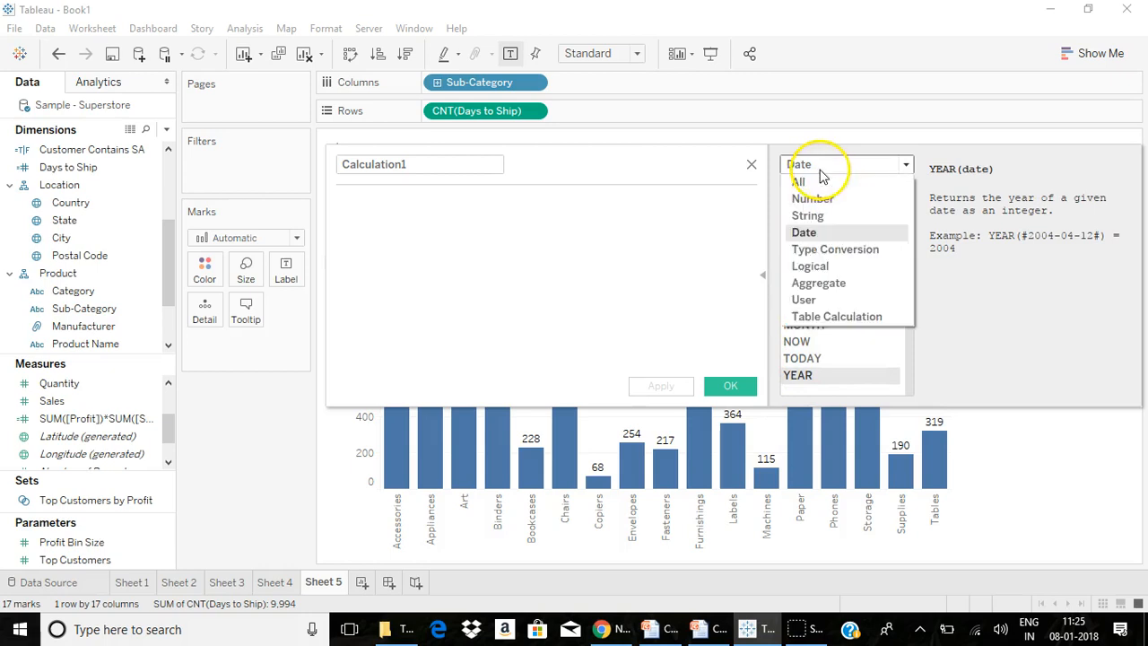
click(826, 249)
click(825, 224)
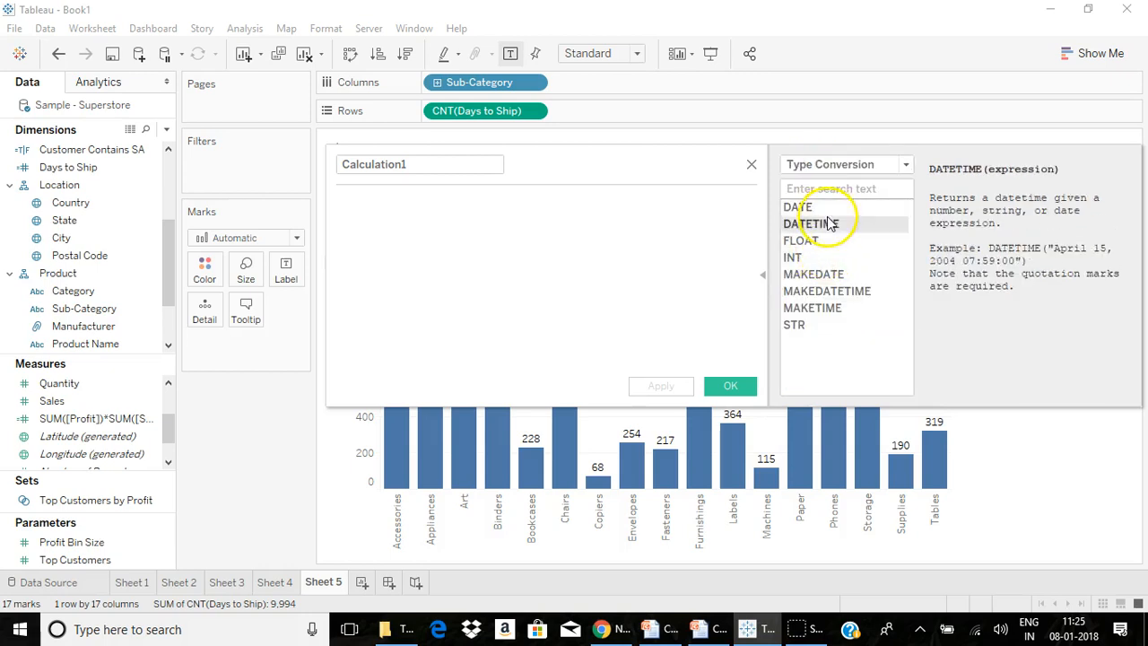
click(826, 258)
click(823, 273)
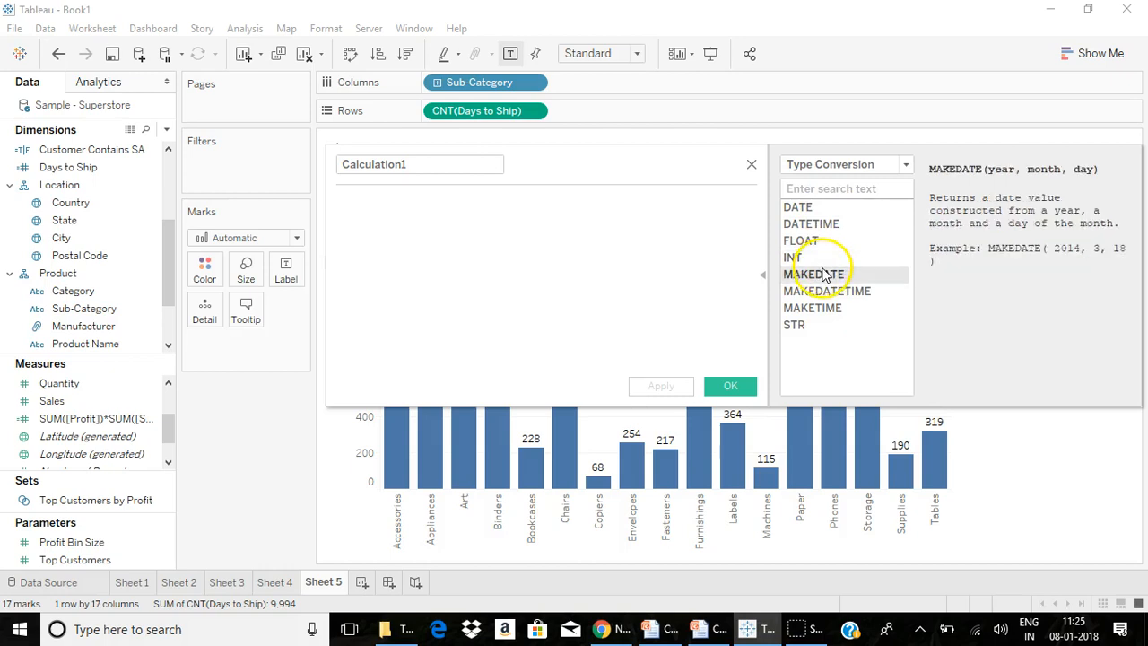
click(826, 291)
click(828, 312)
click(795, 325)
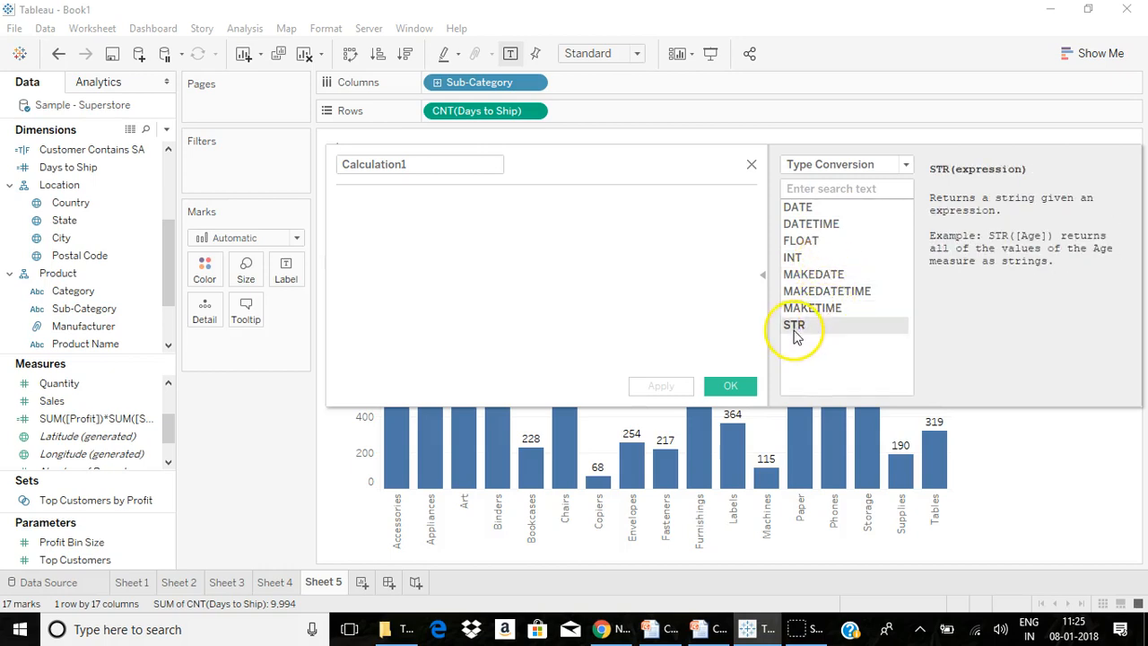
click(812, 293)
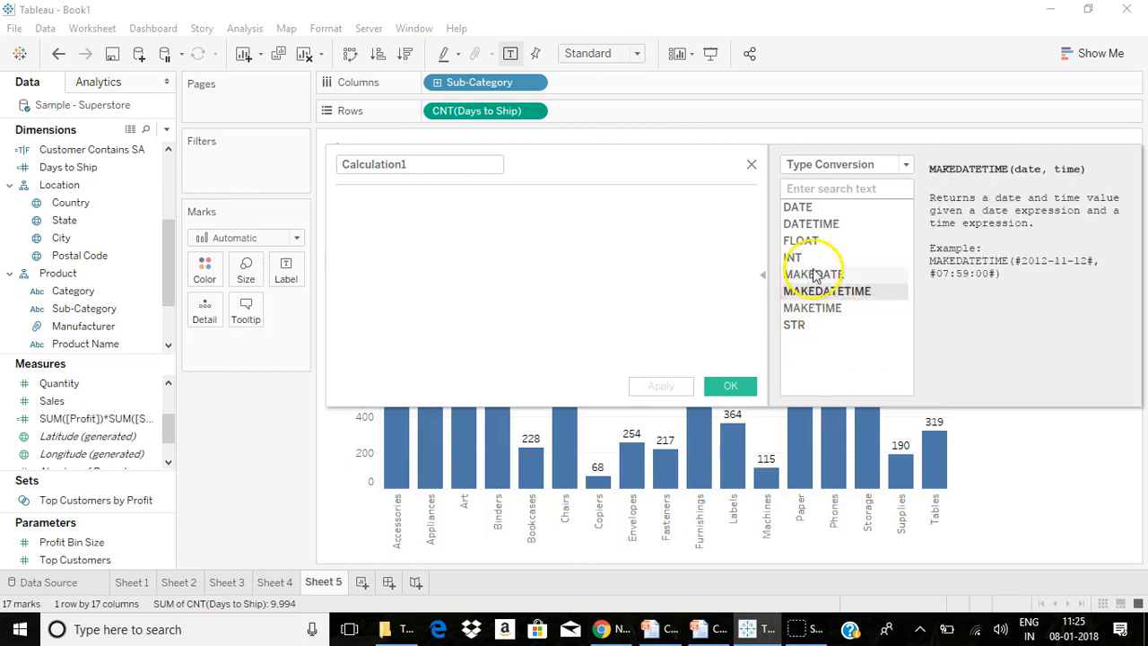
click(814, 273)
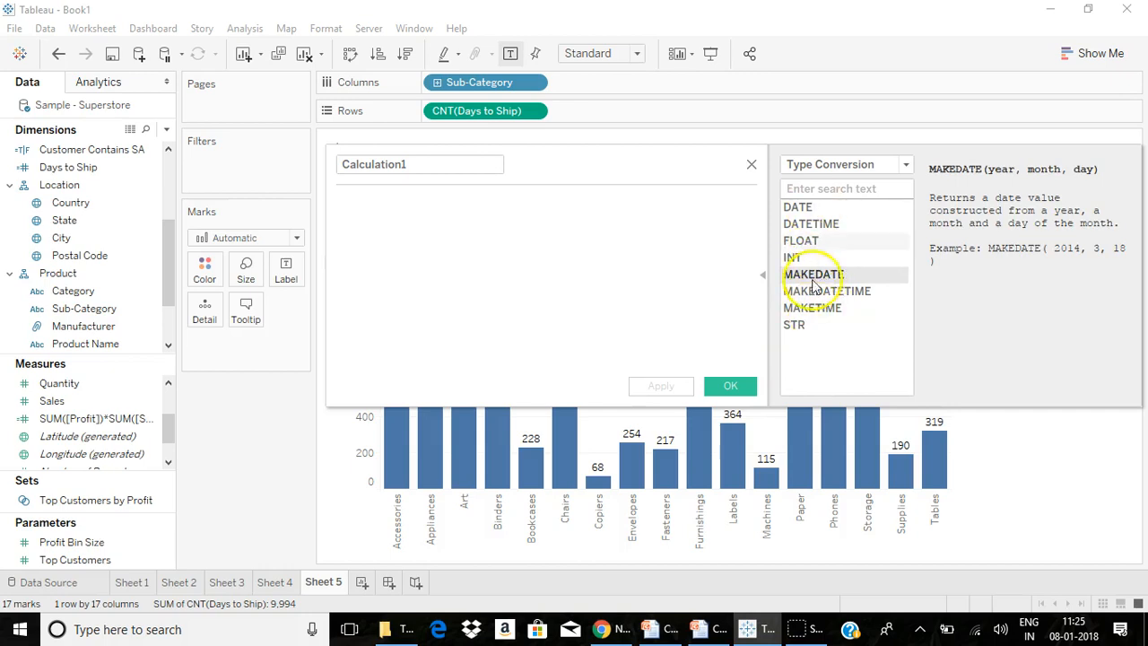
Step: Examine the Logical functions, including CASE, ELSE, ELSEIF, IF, IIF, MAX and MIN
click(847, 166)
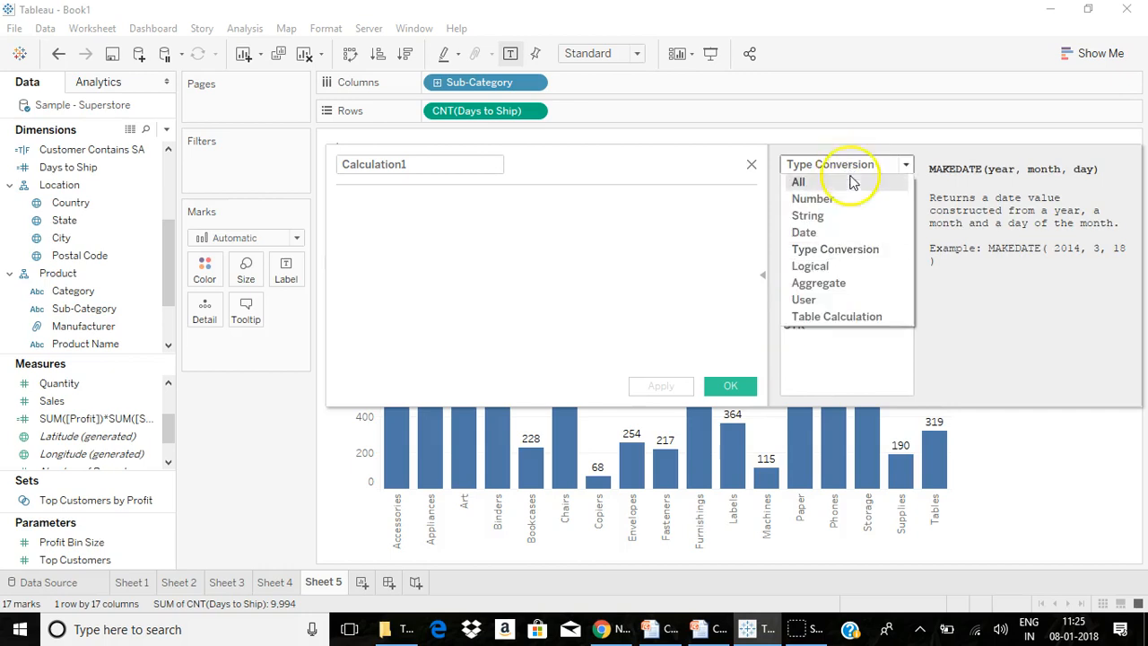
click(861, 269)
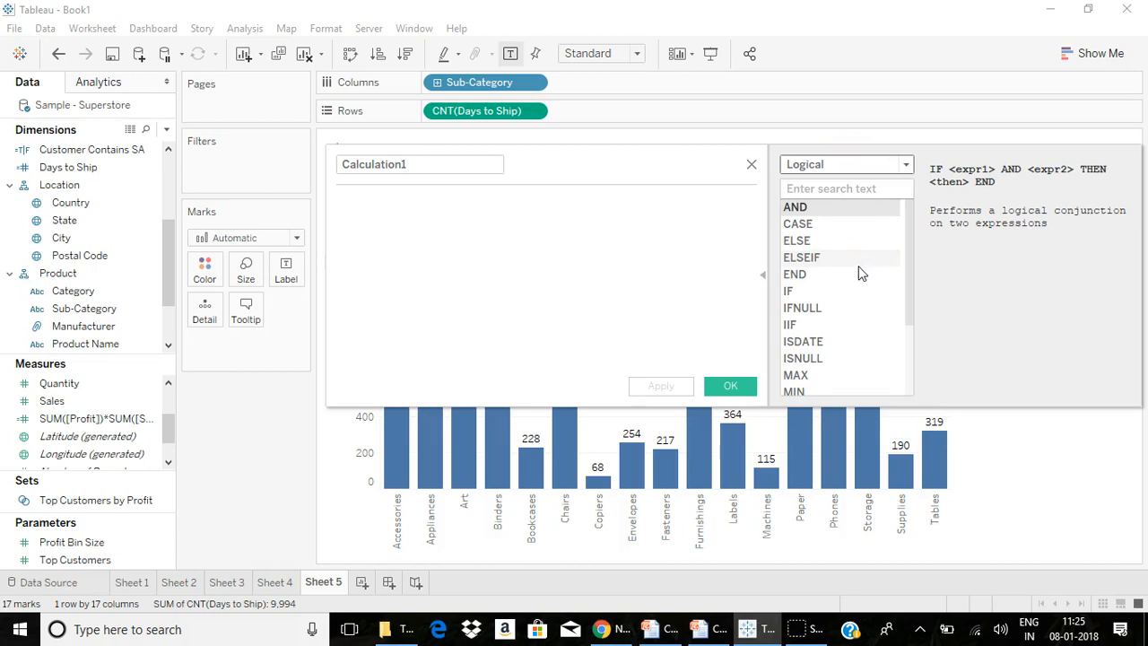
click(850, 224)
click(844, 241)
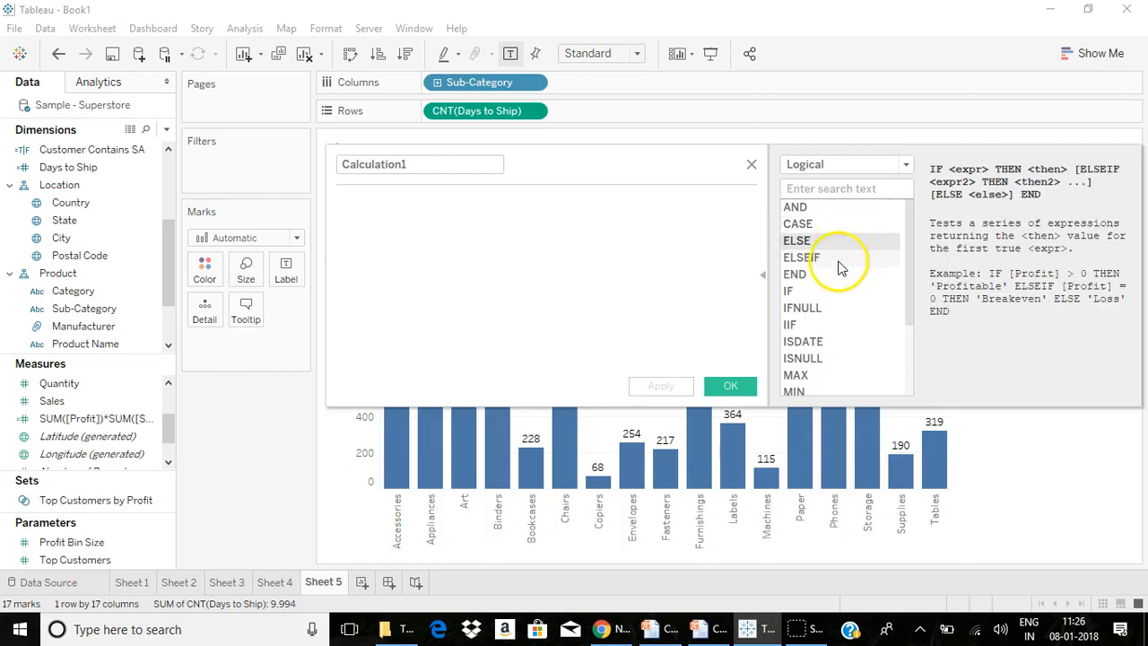
click(841, 260)
click(839, 291)
click(841, 326)
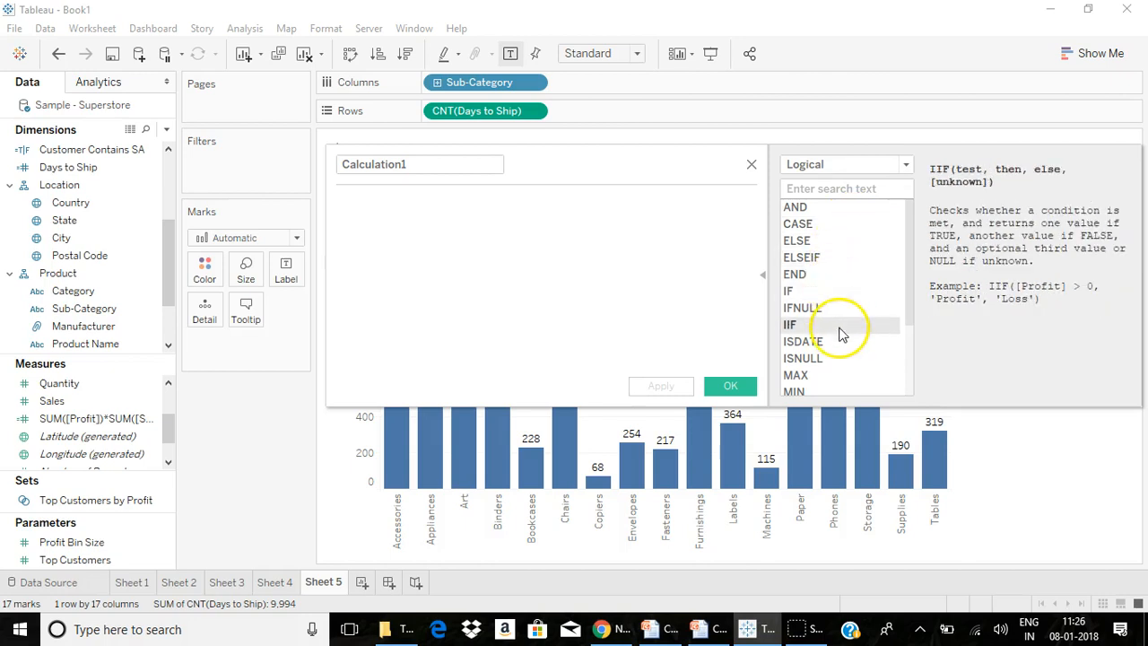
click(844, 376)
click(844, 390)
drag(902, 287, 941, 210)
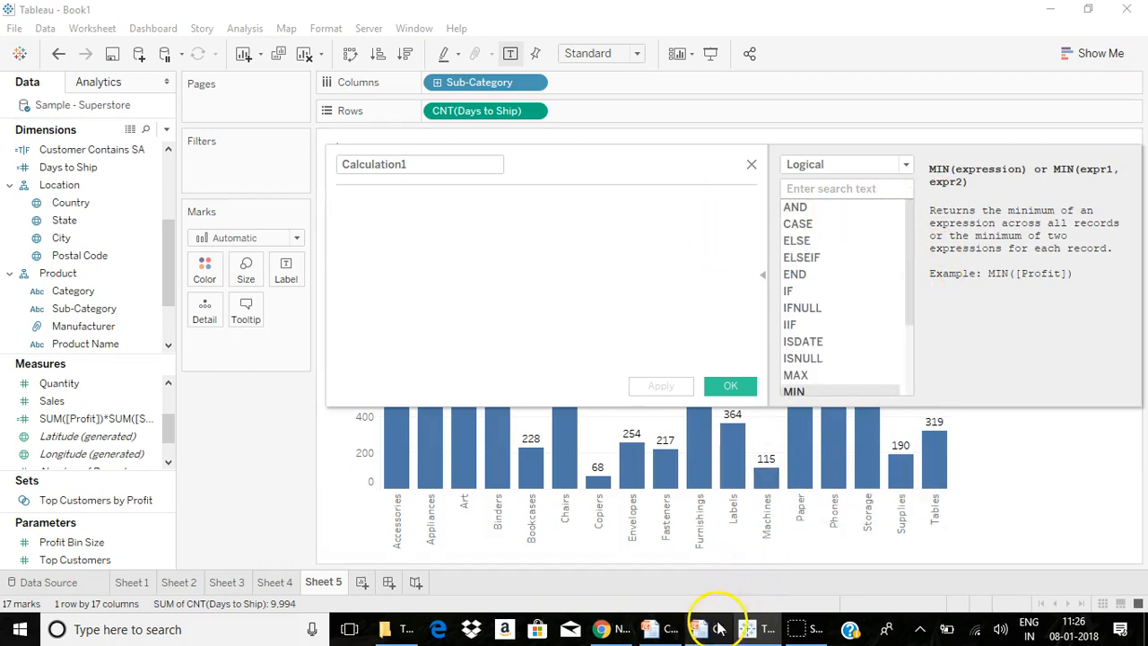
Step: Switch to the Calculations in Tableau presentation in PowerPoint and show the Logical Functions slide
click(682, 633)
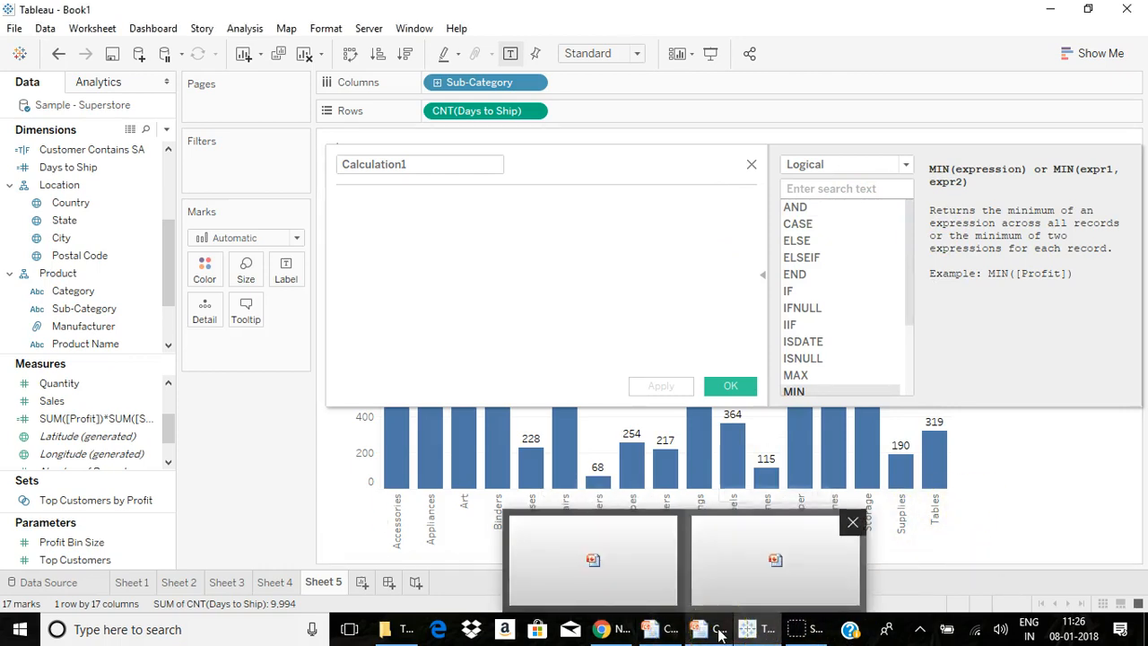
click(679, 632)
click(148, 541)
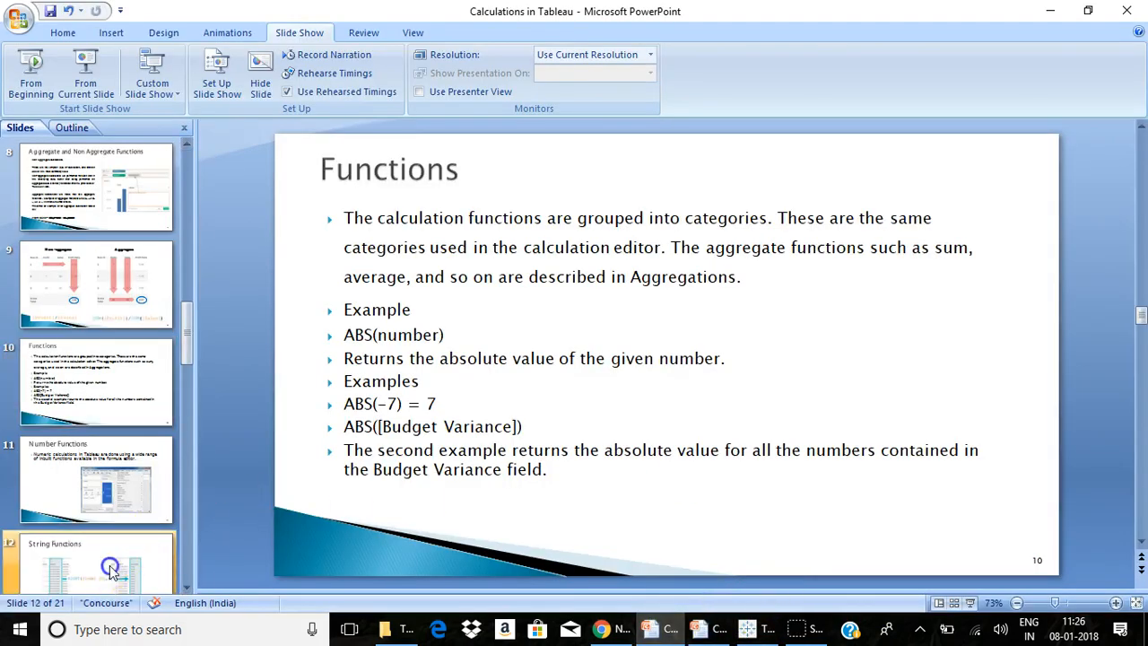
key(Down)
key(Down)
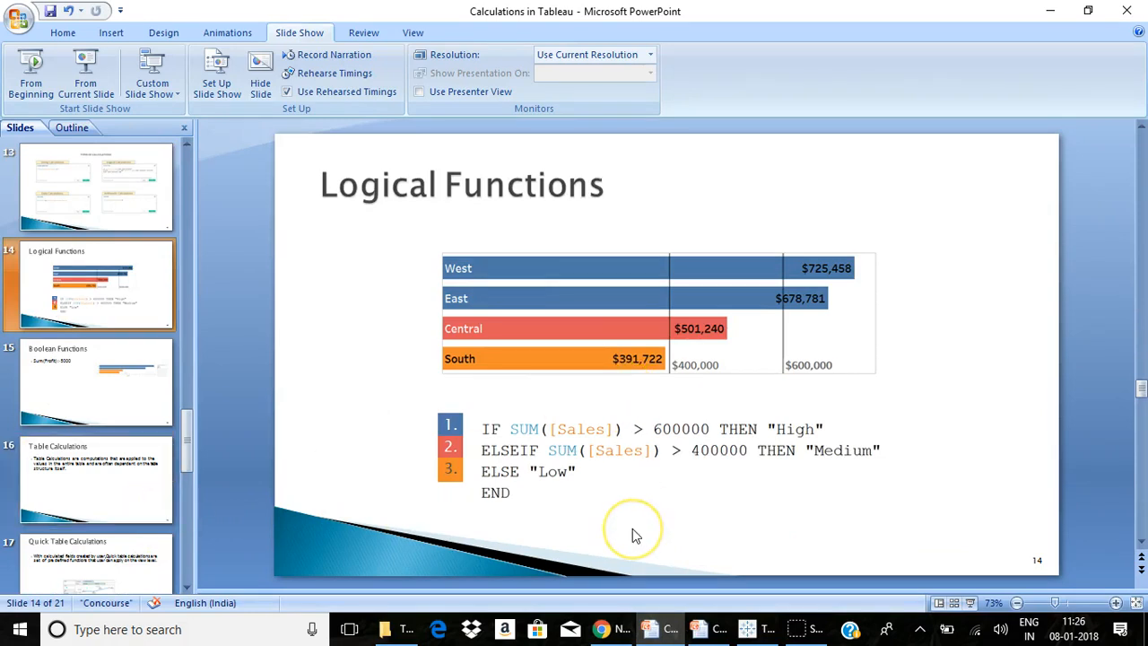
Step: Return to Tableau, closing the empty calculation without saving, and add a new worksheet
click(746, 629)
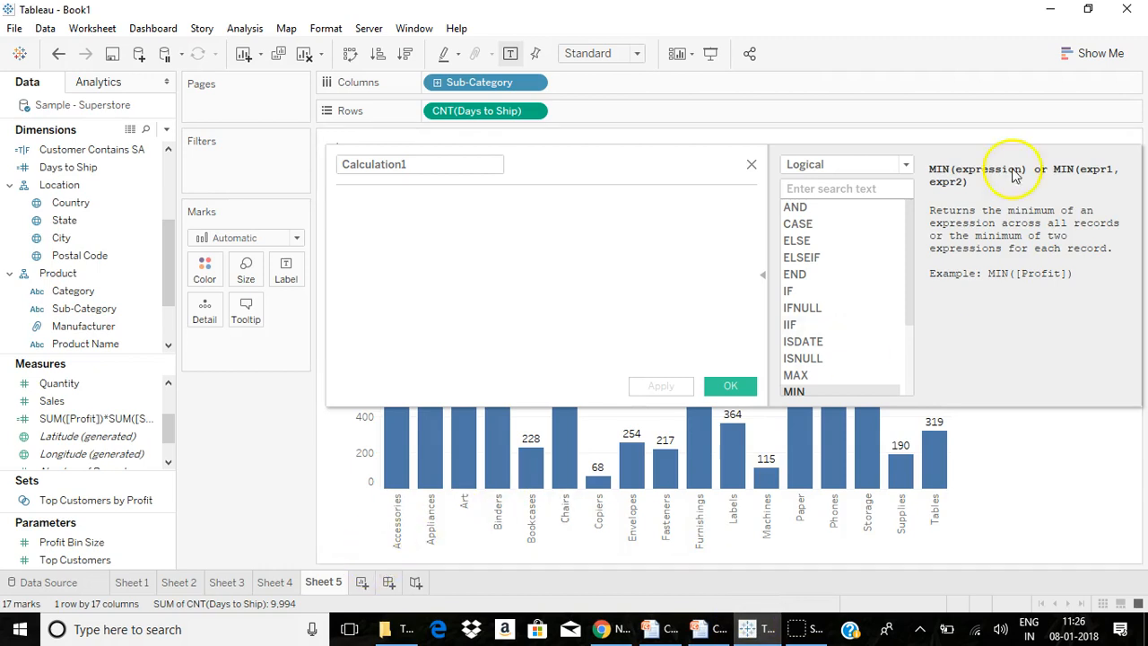
click(751, 164)
click(362, 582)
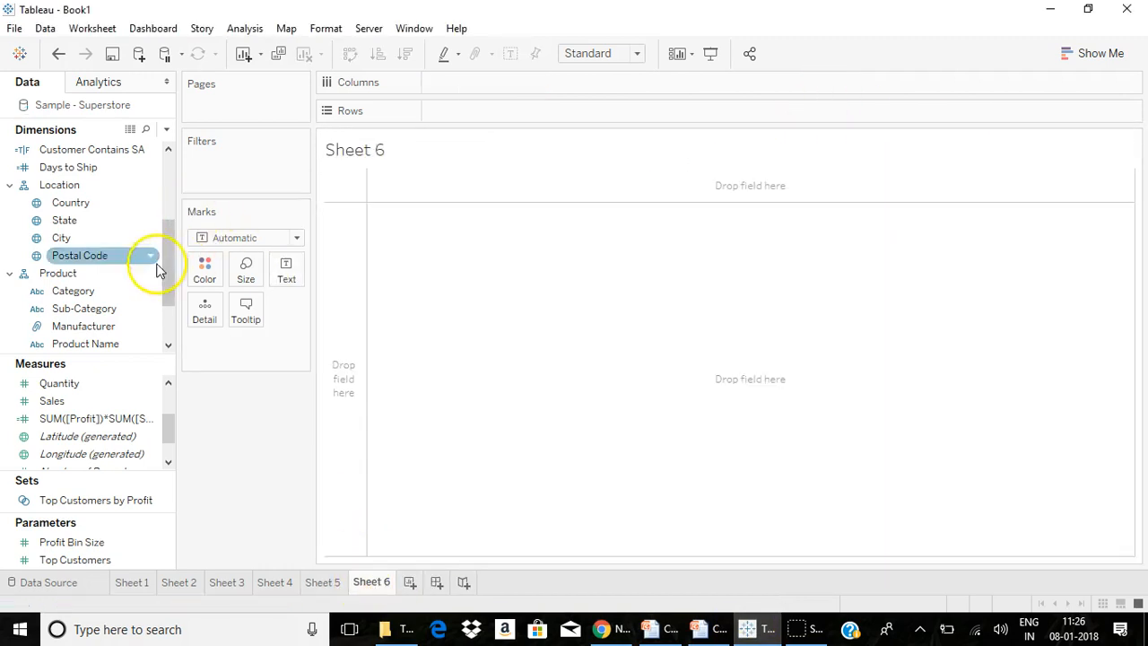
drag(162, 266, 169, 323)
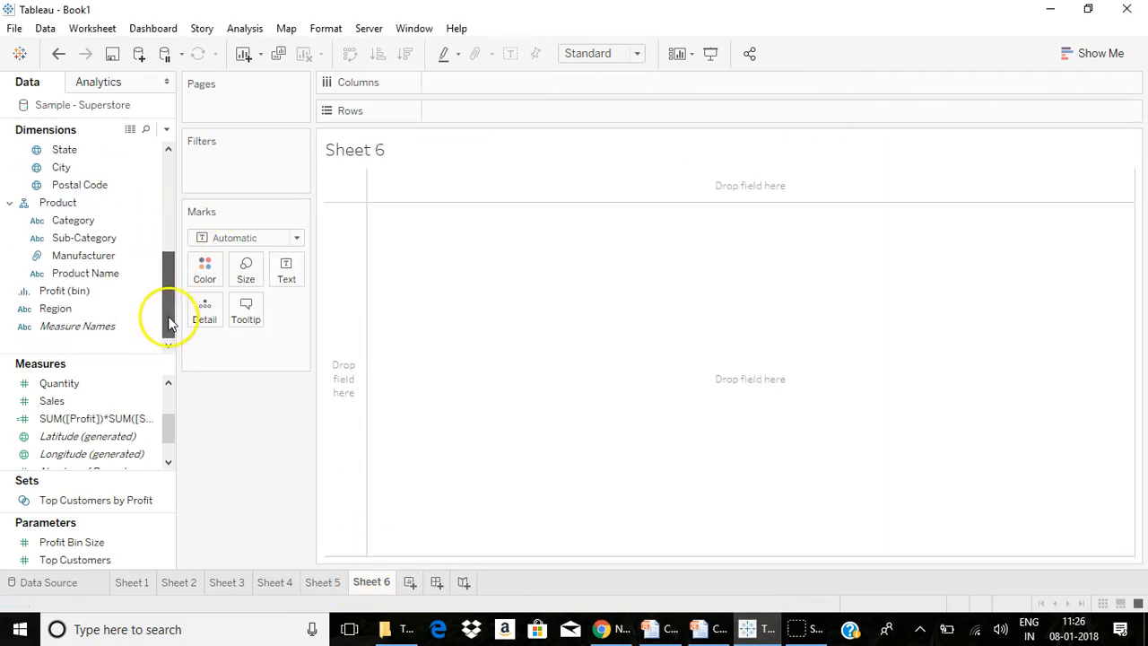
Step: Build a horizontal bar chart of Sales by Region on the new sheet
double_click(84, 308)
double_click(90, 401)
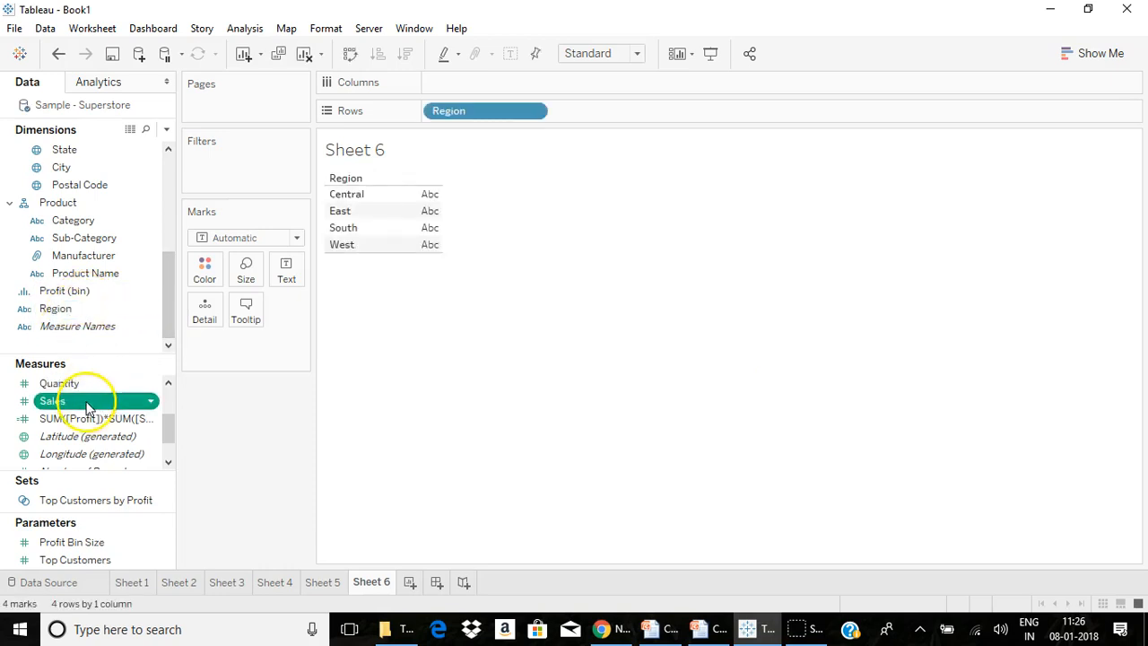
click(1101, 52)
click(1007, 174)
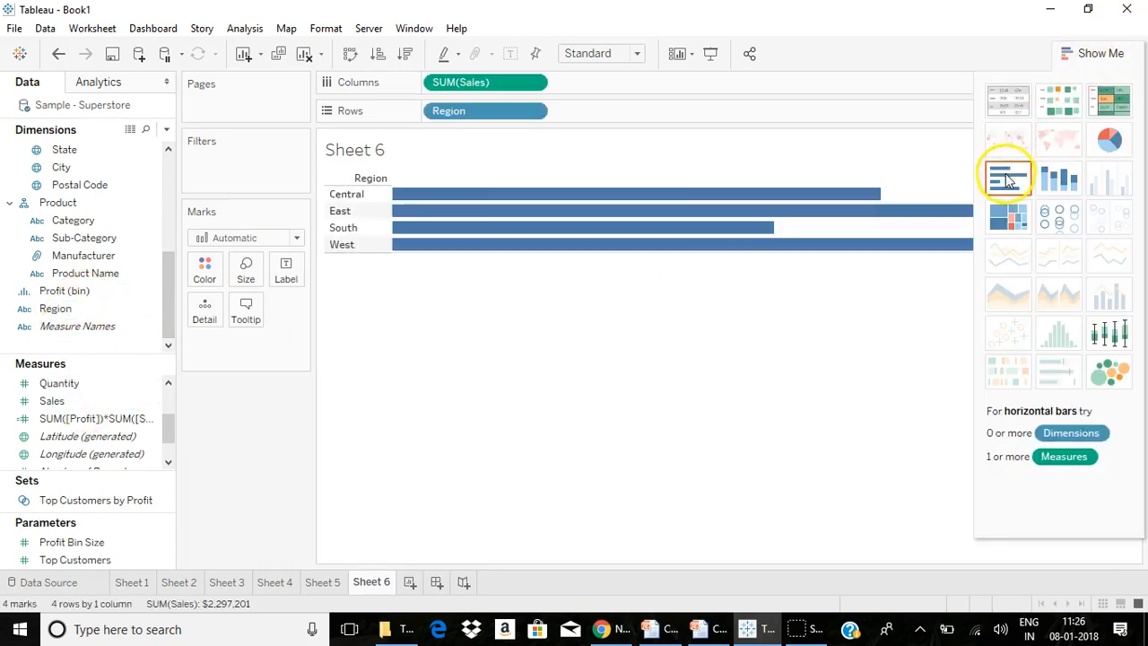
click(1103, 52)
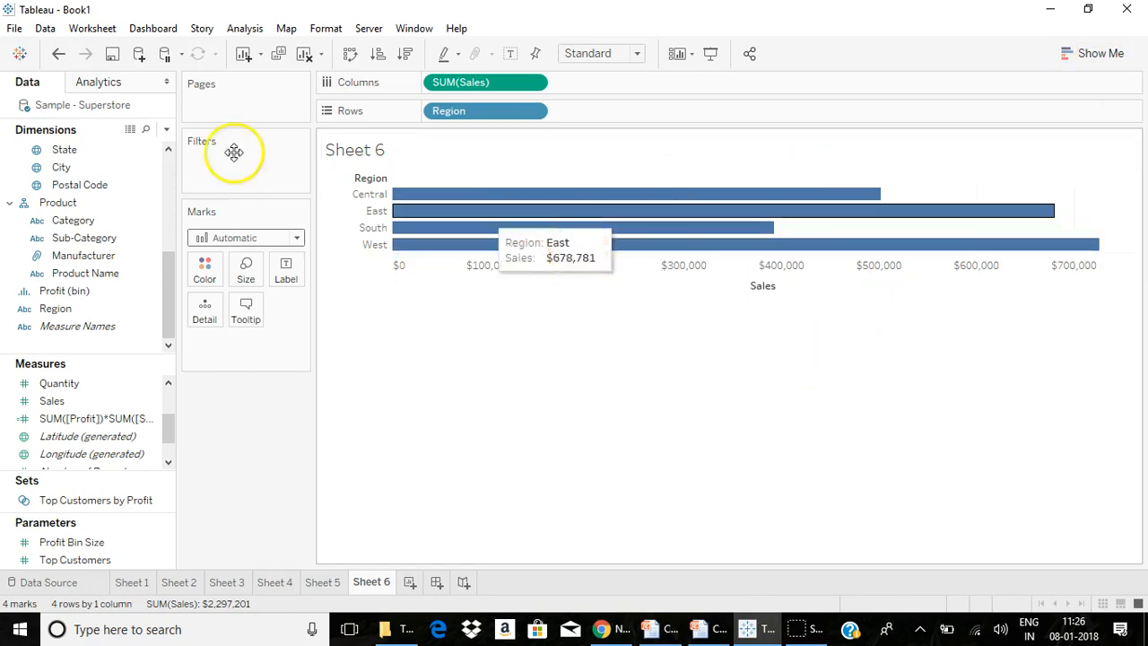
Step: Start a new calculated field named "IF Statement"
click(167, 132)
click(118, 149)
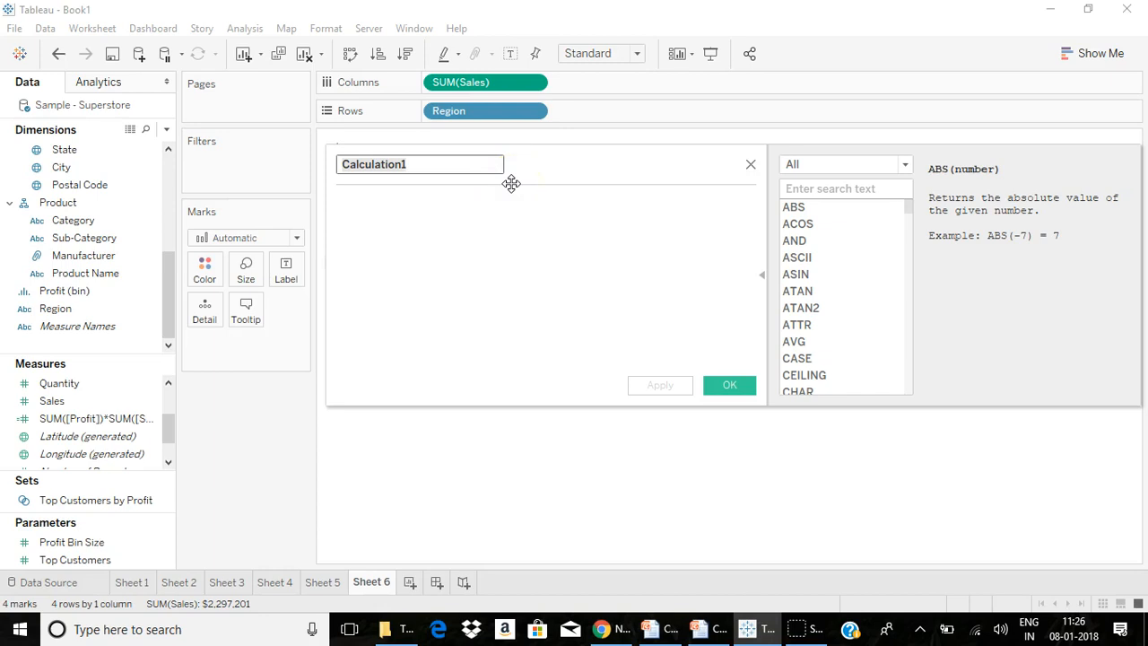
text(C)
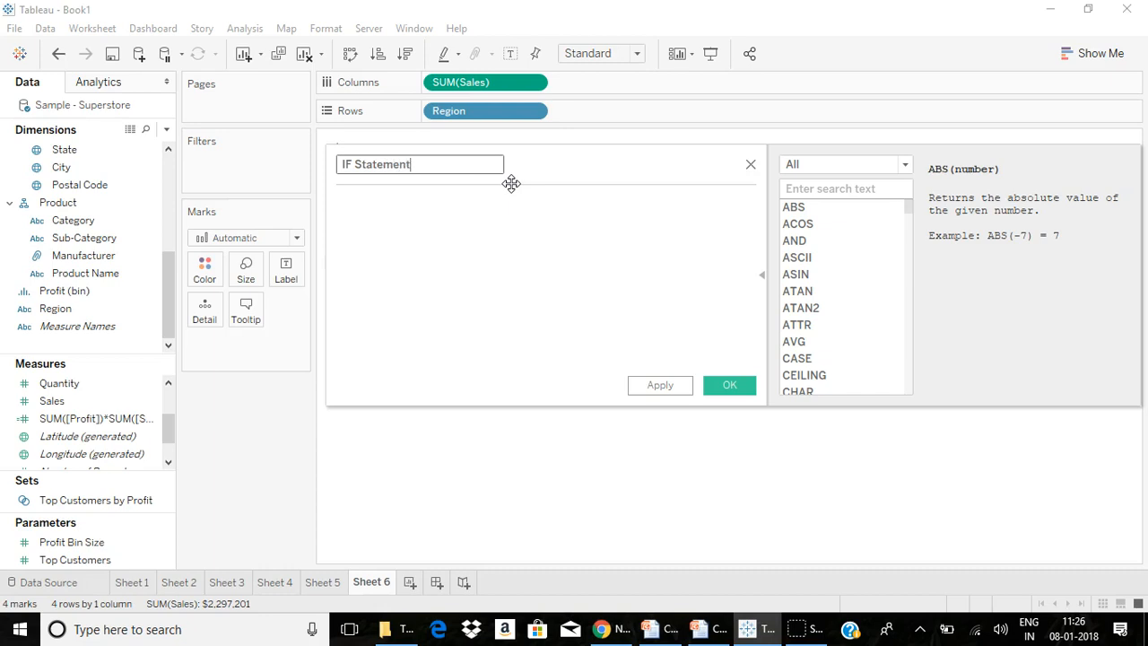
click(491, 222)
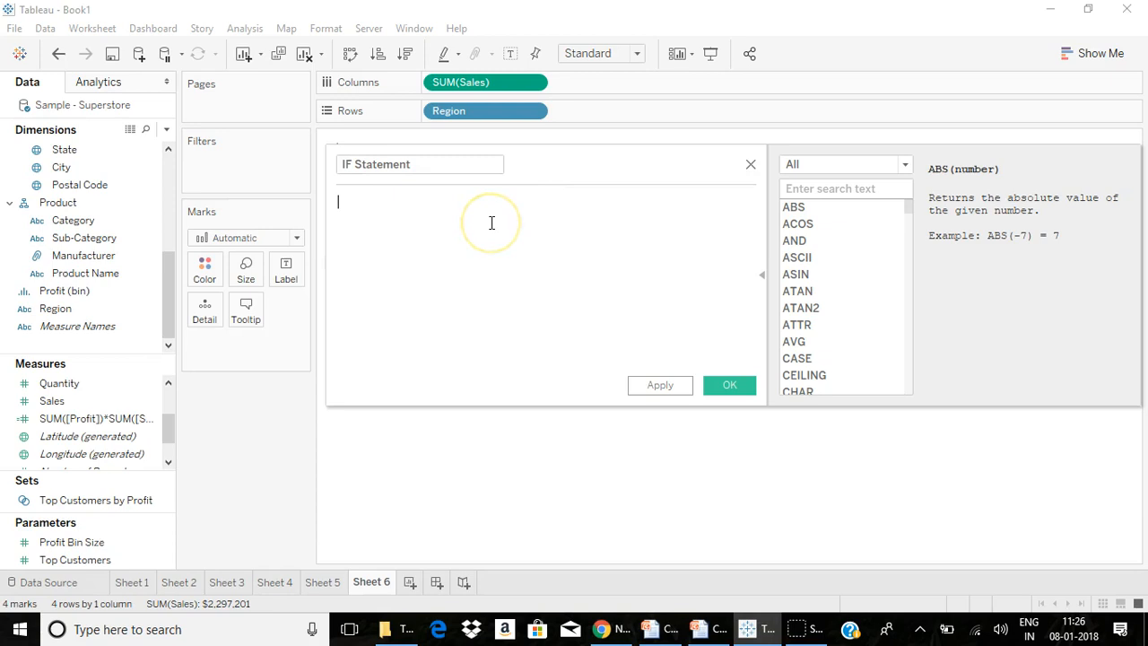
Step: Write the formula's first condition as IF SUM([Sales])>700000 THEN "Good"
text(IF )
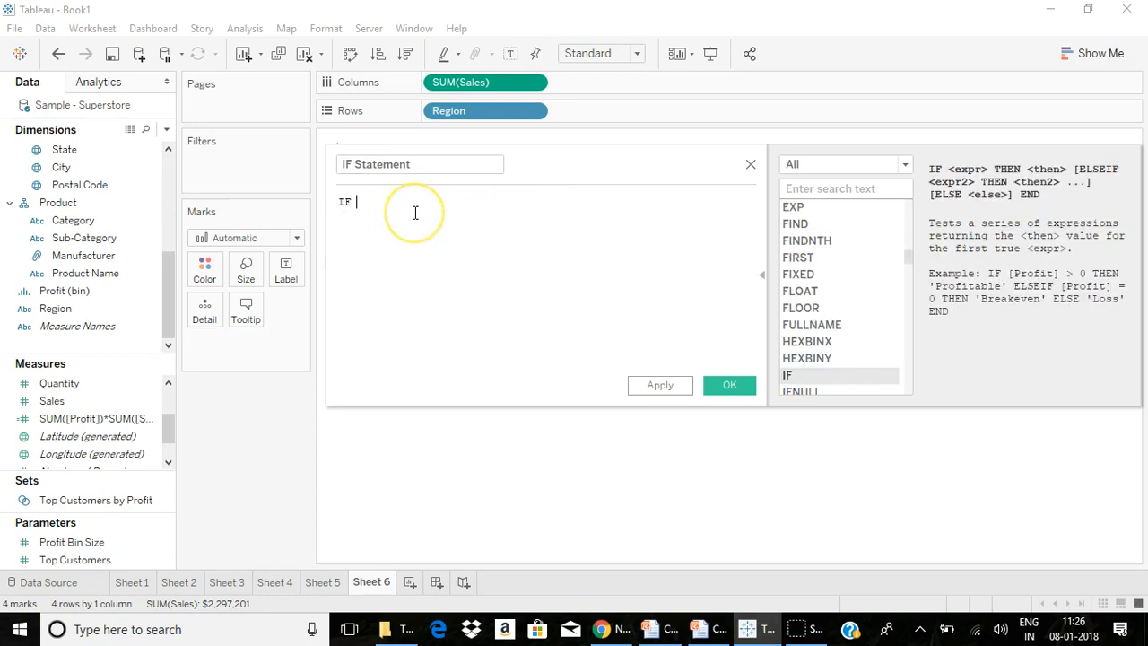
text(su)
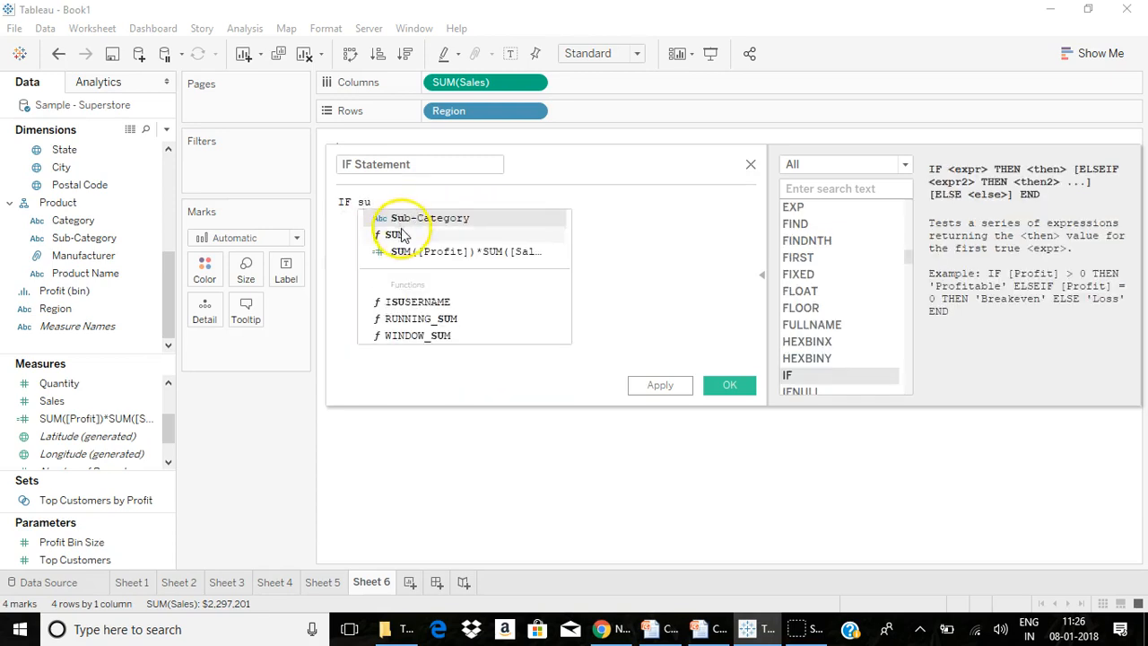
double_click(399, 235)
text(s)
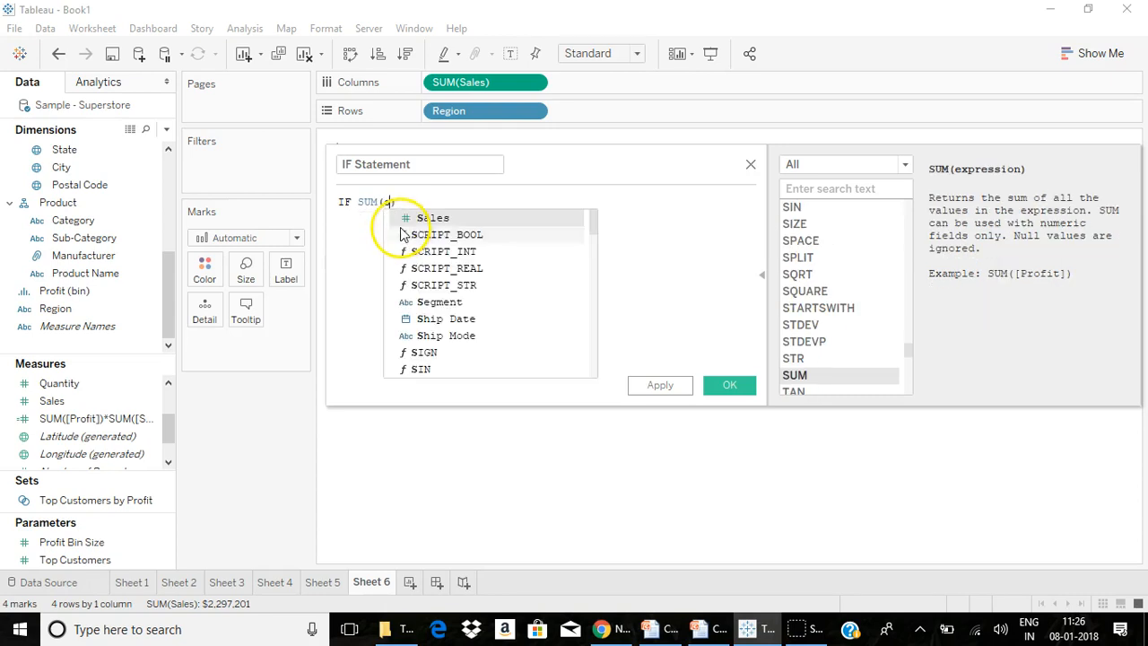
double_click(409, 220)
text())
drag(520, 158, 498, 327)
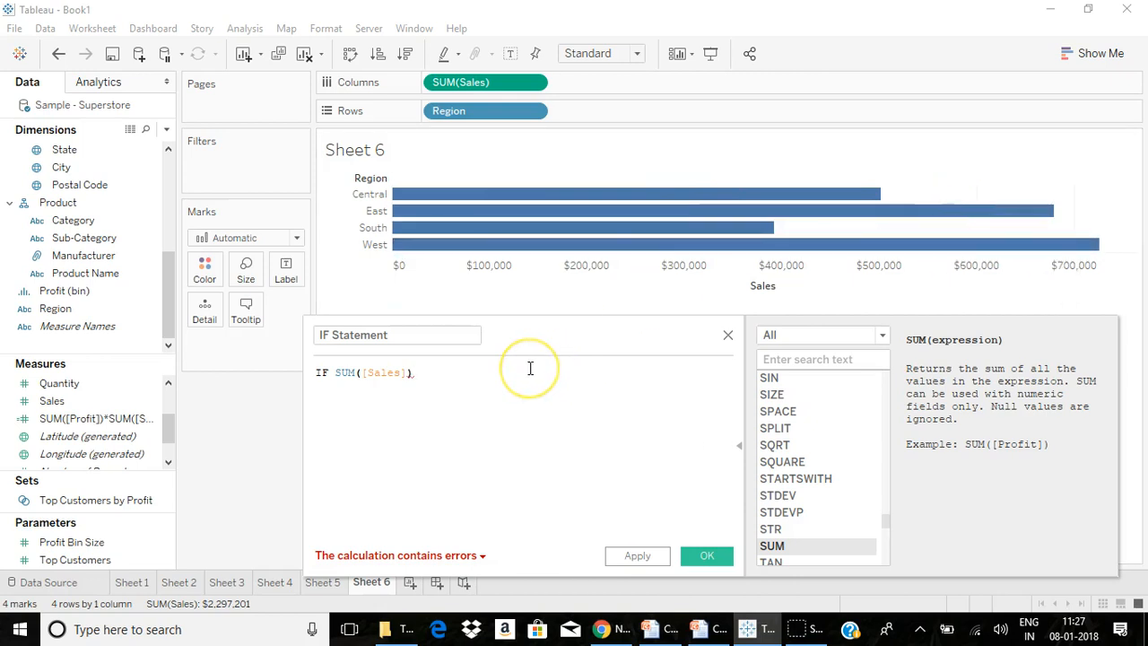
text(>7000)
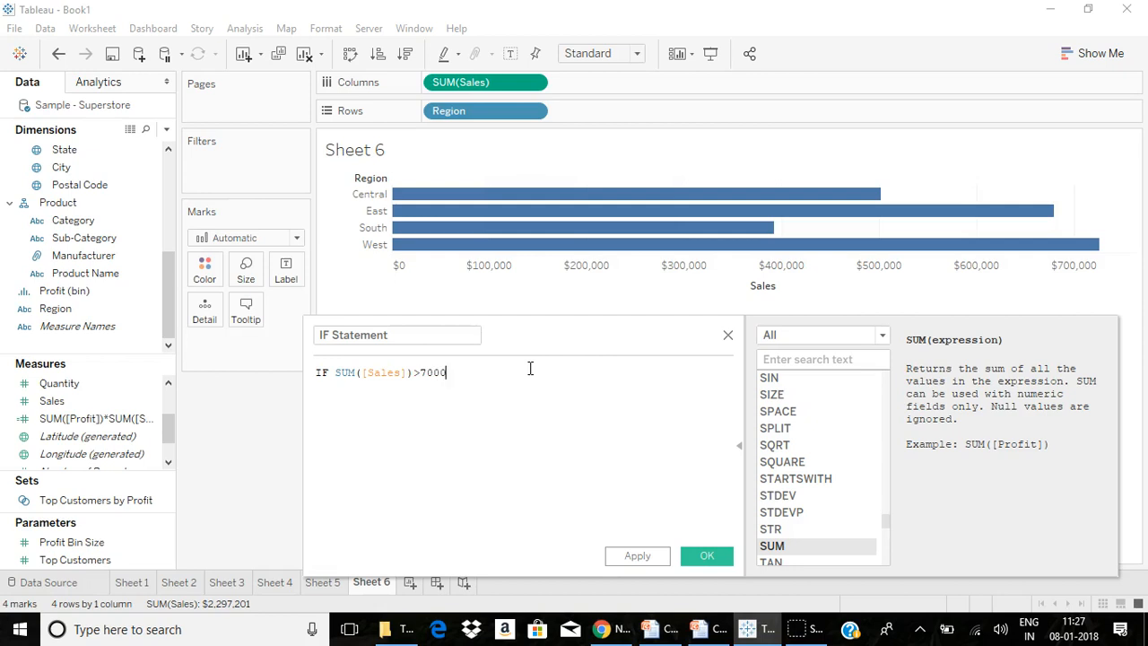
text(00 th)
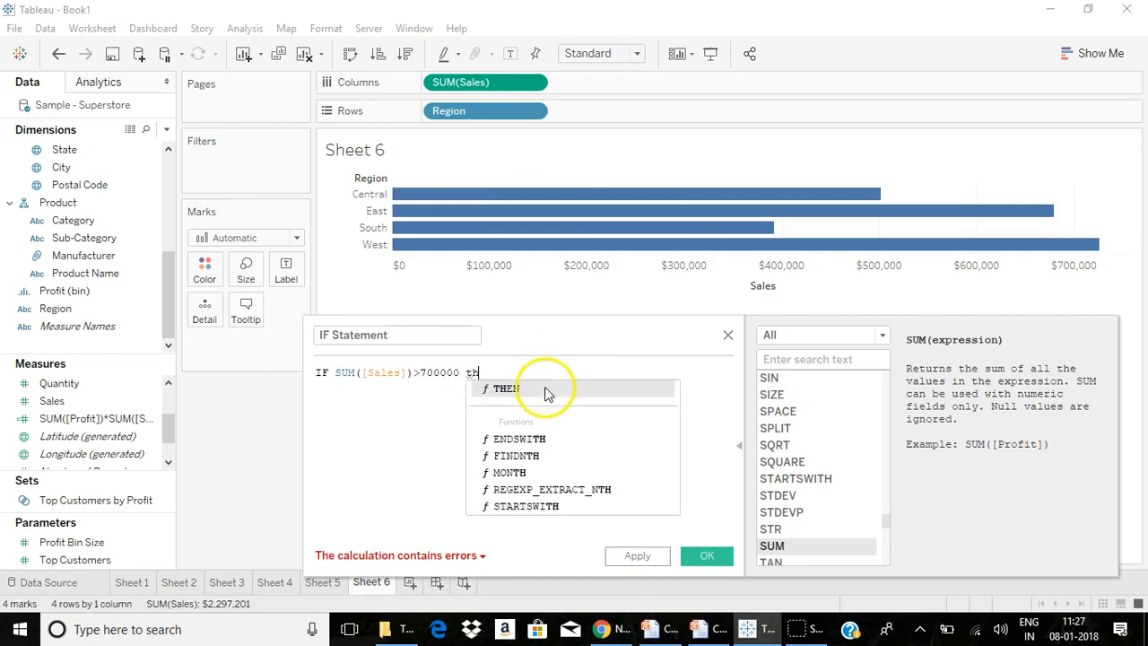
click(548, 392)
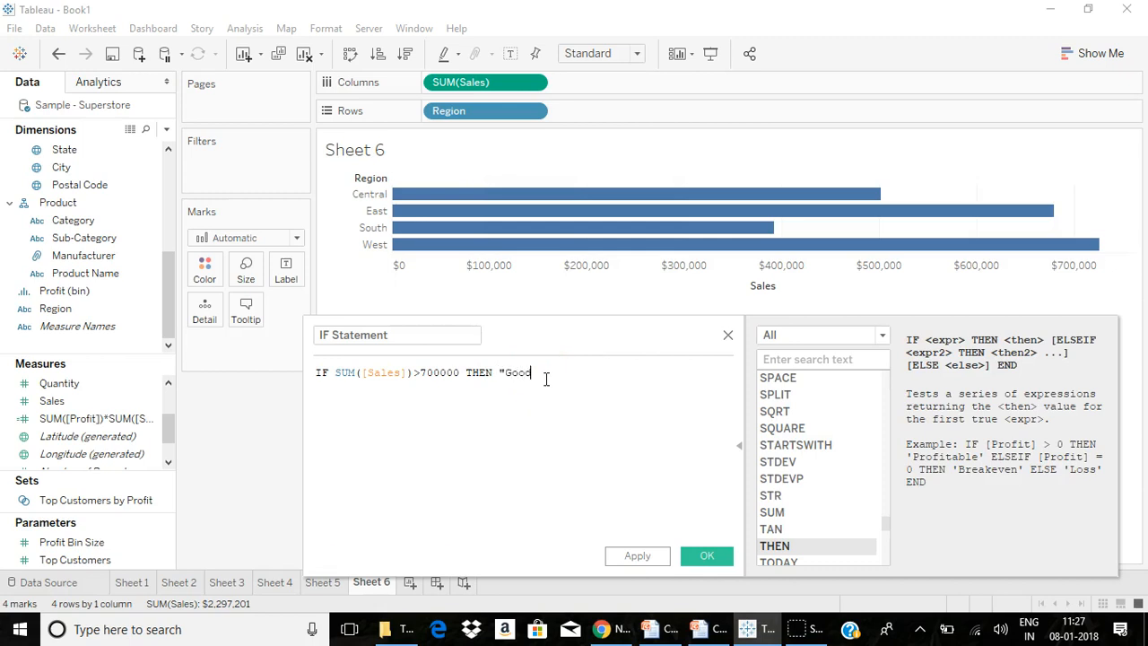
Step: Add a second condition line to the formula: ELSEIF SUM([Sales])>500000 THEN "Average"
text(e)
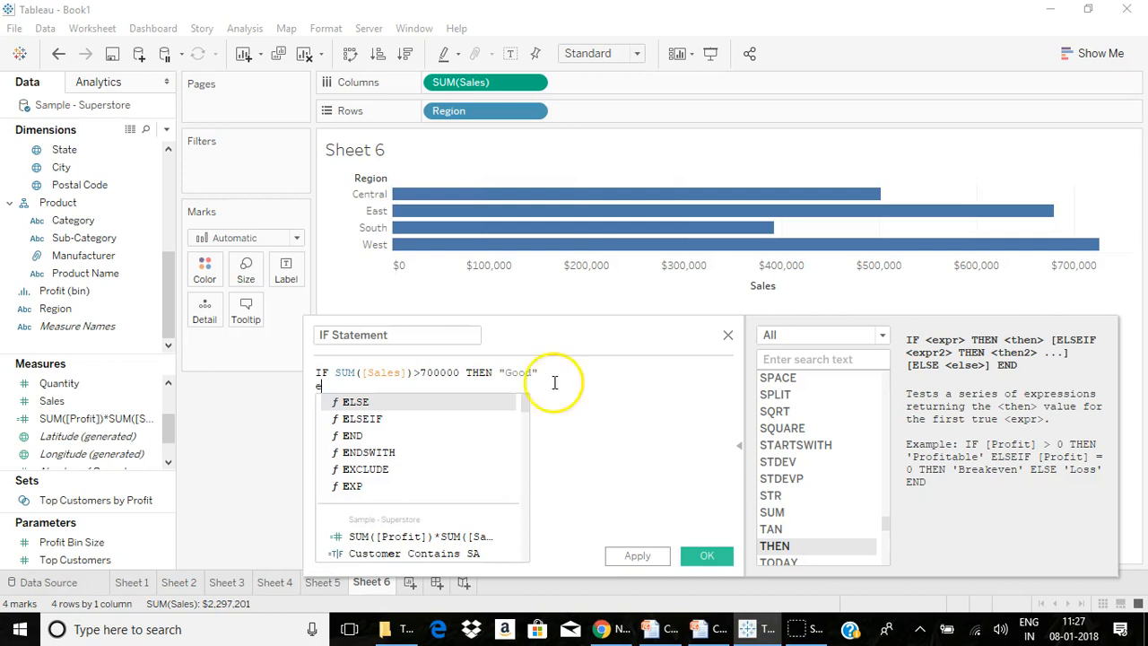
click(383, 418)
drag(335, 373, 461, 373)
key(ctrl+c)
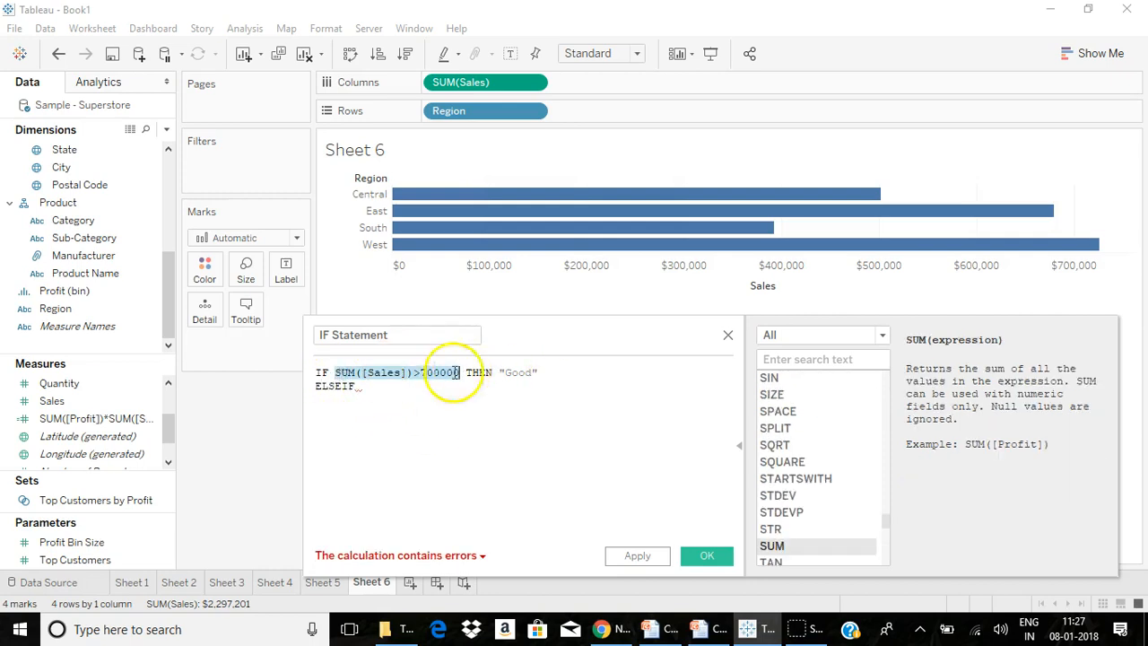
click(389, 391)
key(ctrl+v)
double_click(452, 385)
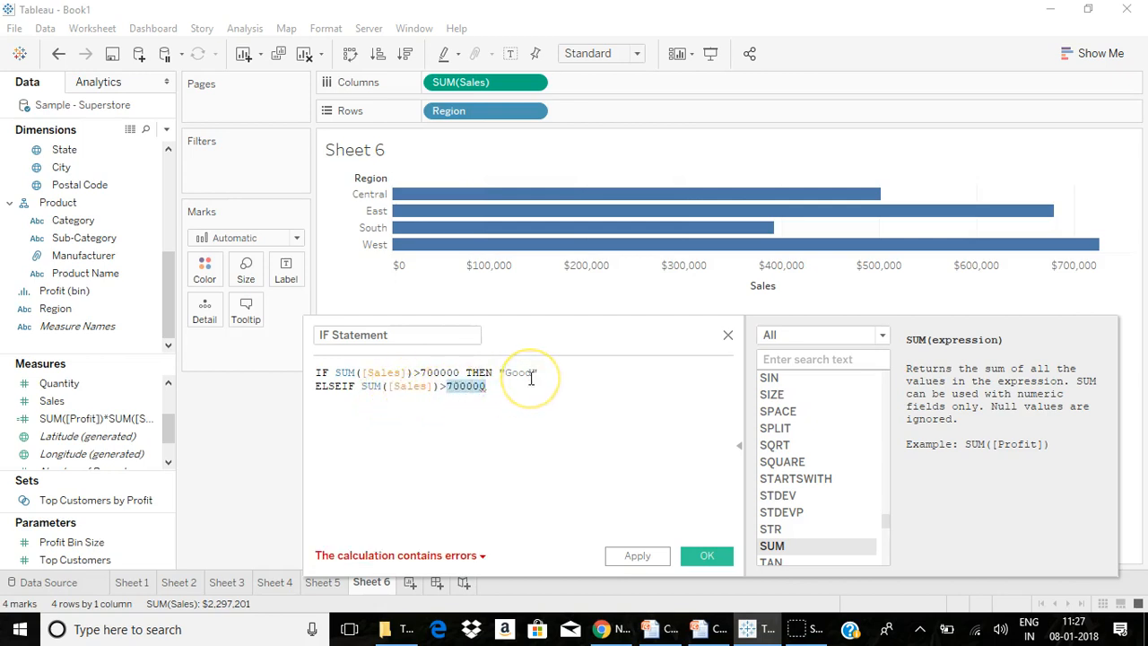
text(50)
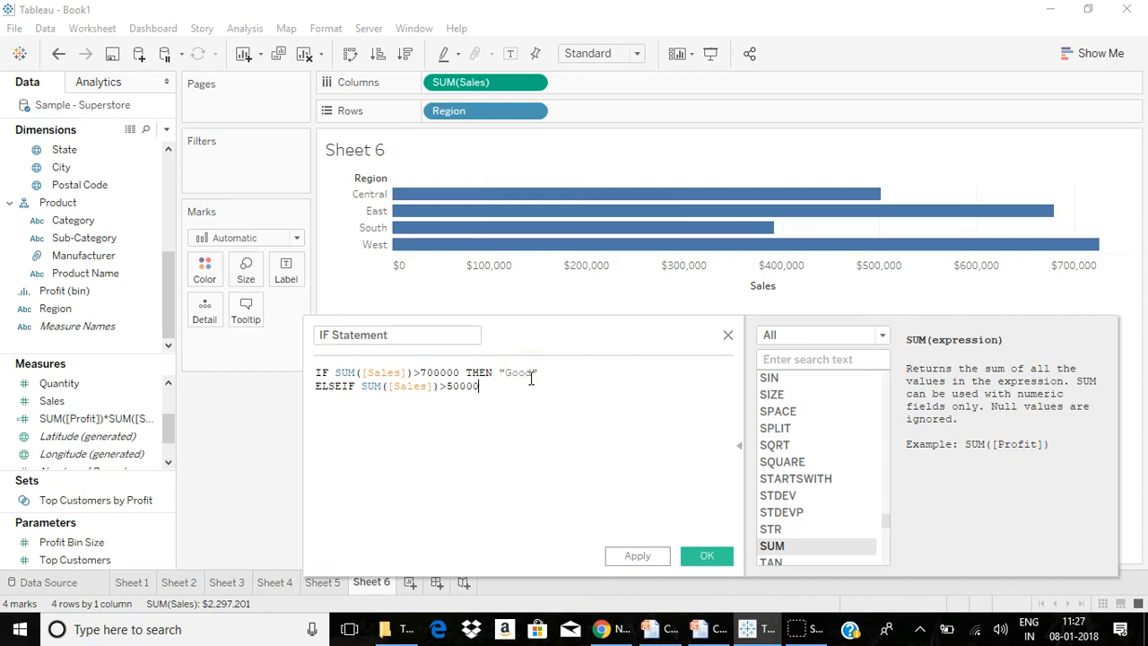
text(0000 t)
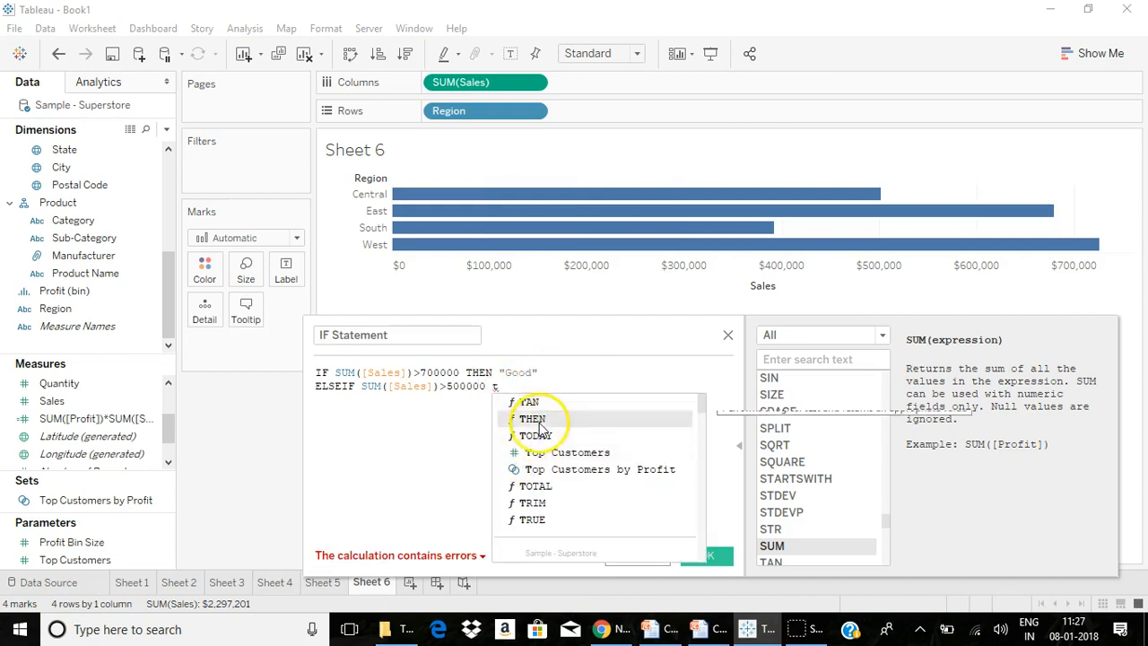
click(538, 419)
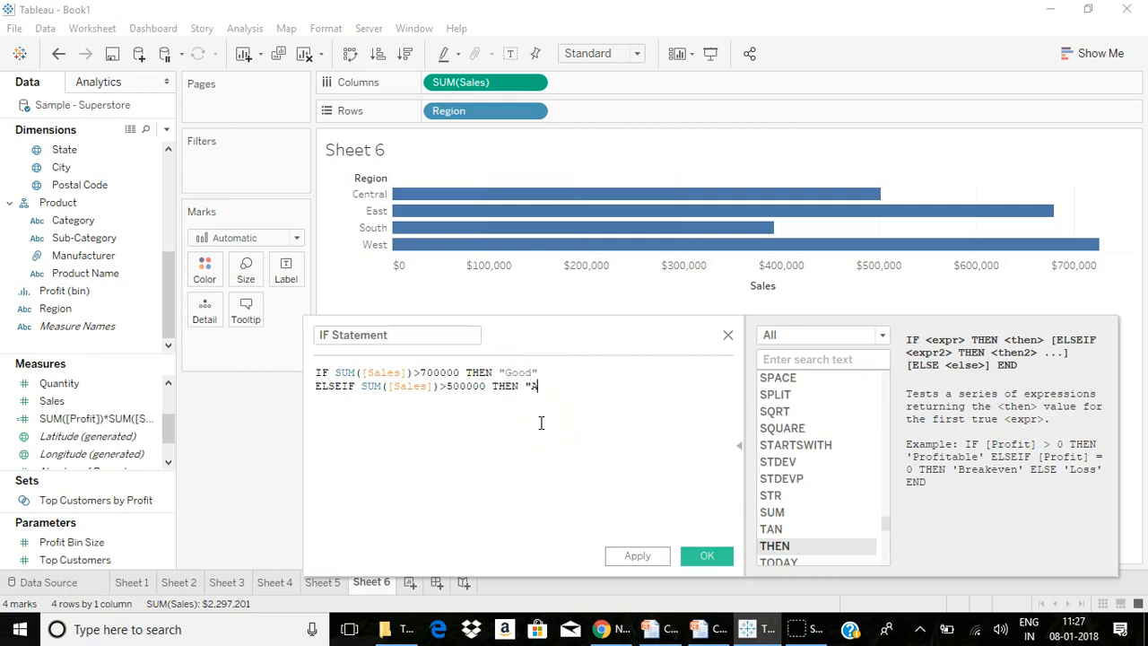
text("Average)
text(" )
Step: Complete the formula with ELSE "Poor" and END, and save the calculated field
text(e)
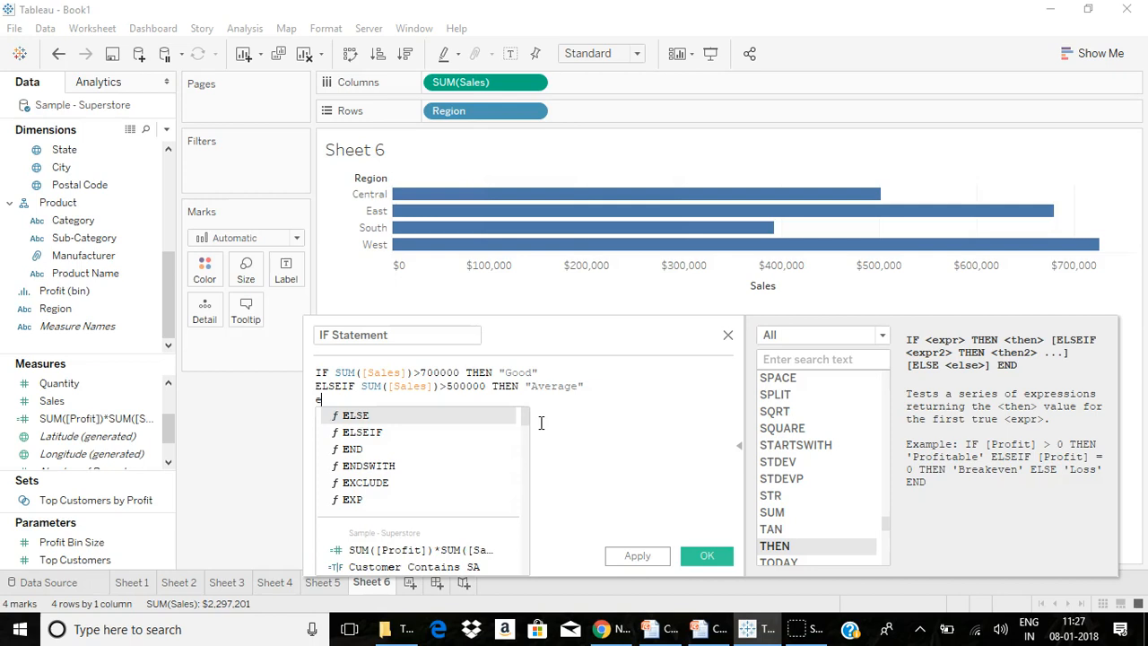
click(475, 415)
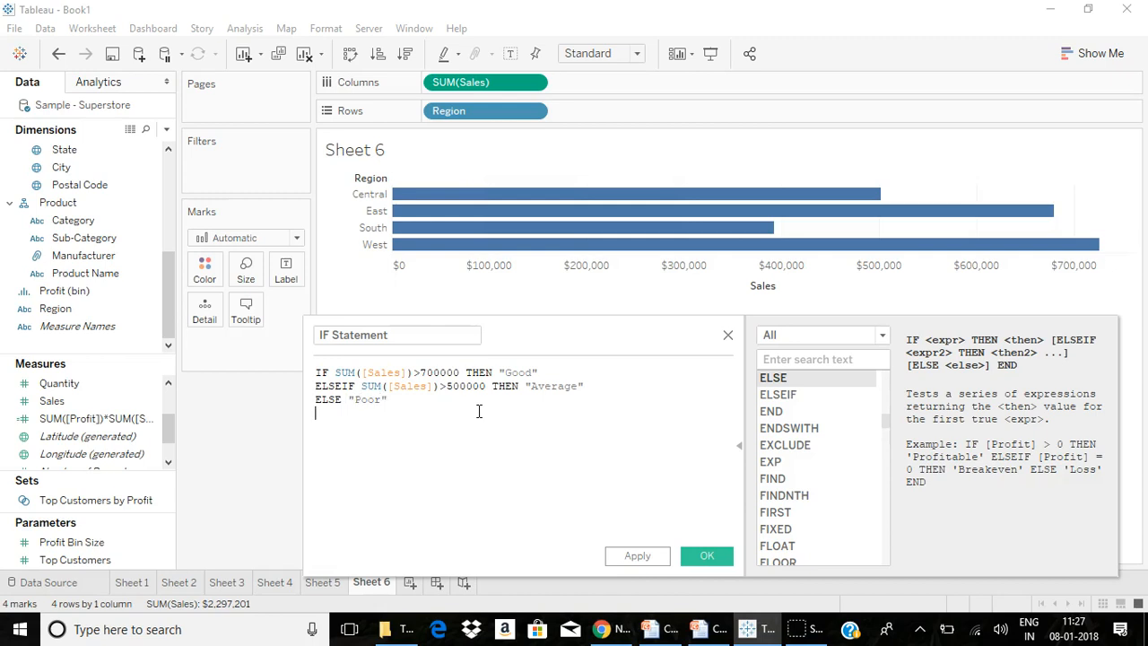
text(e)
click(395, 463)
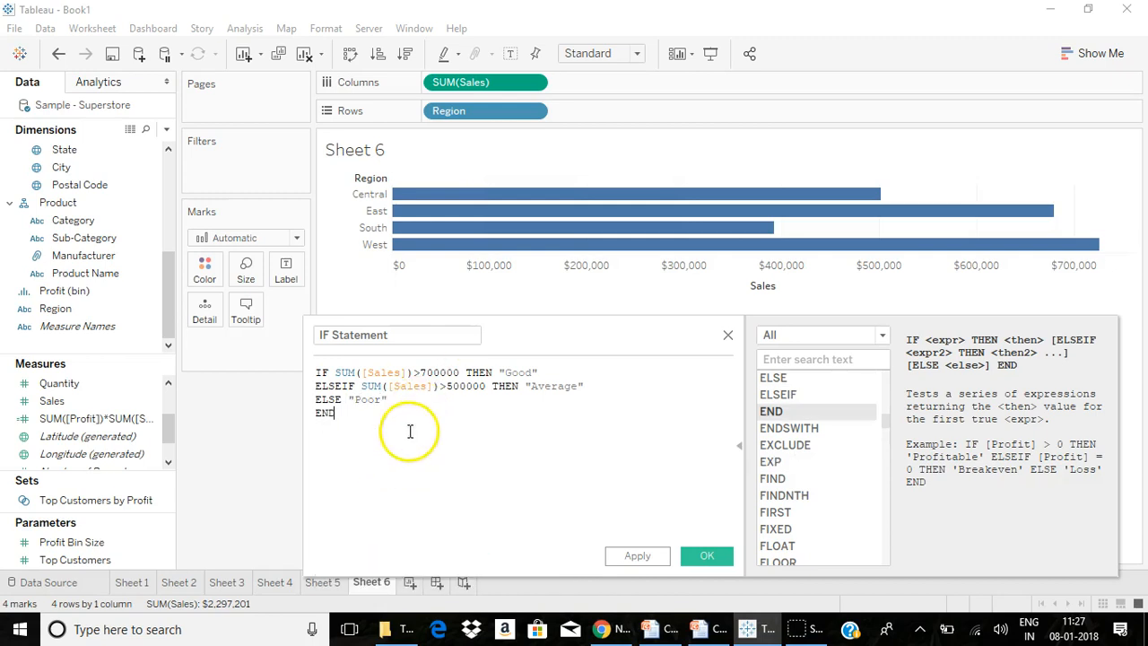
key(ctrl+a)
click(709, 556)
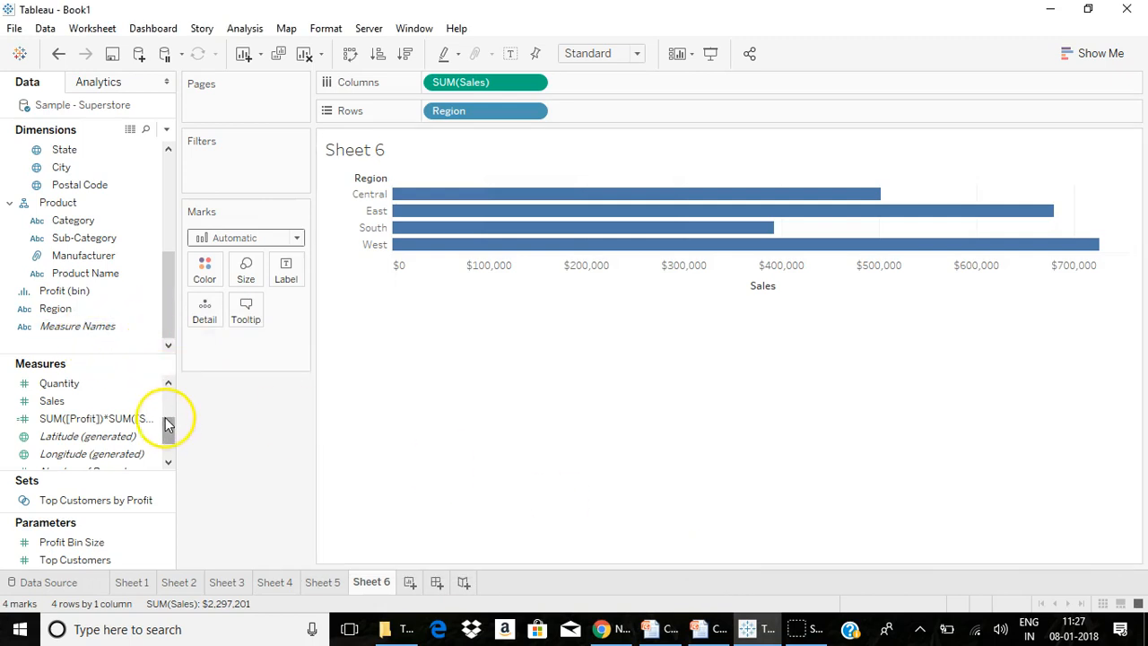
Step: Color the region bars by the IF Statement measure
drag(169, 427, 170, 397)
click(90, 403)
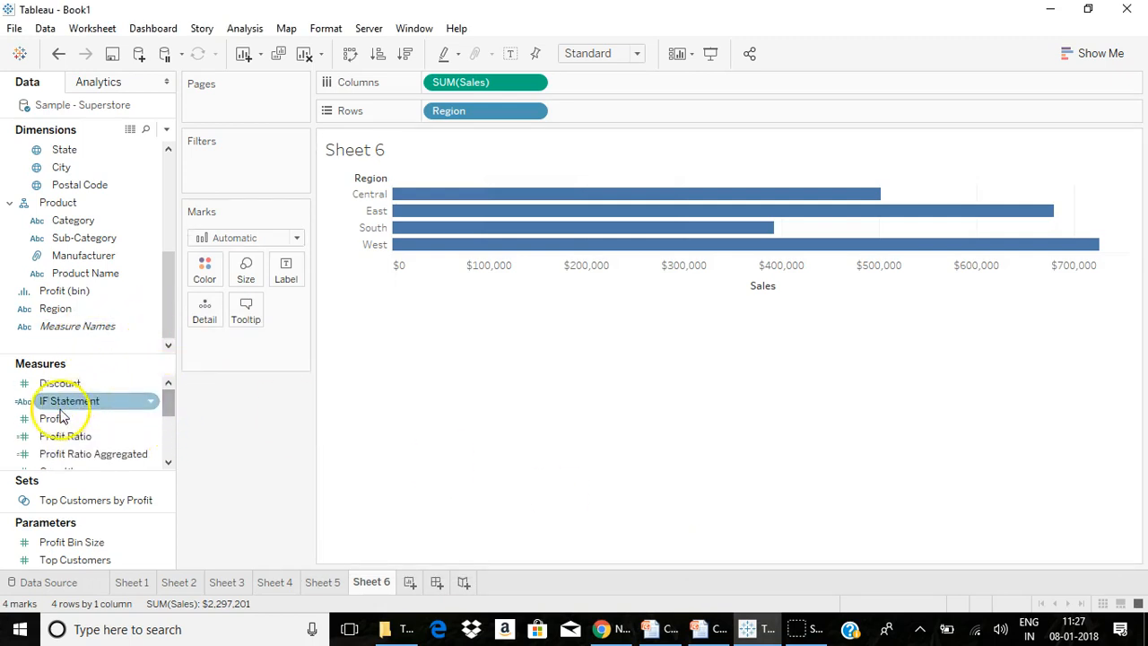
drag(61, 408, 190, 282)
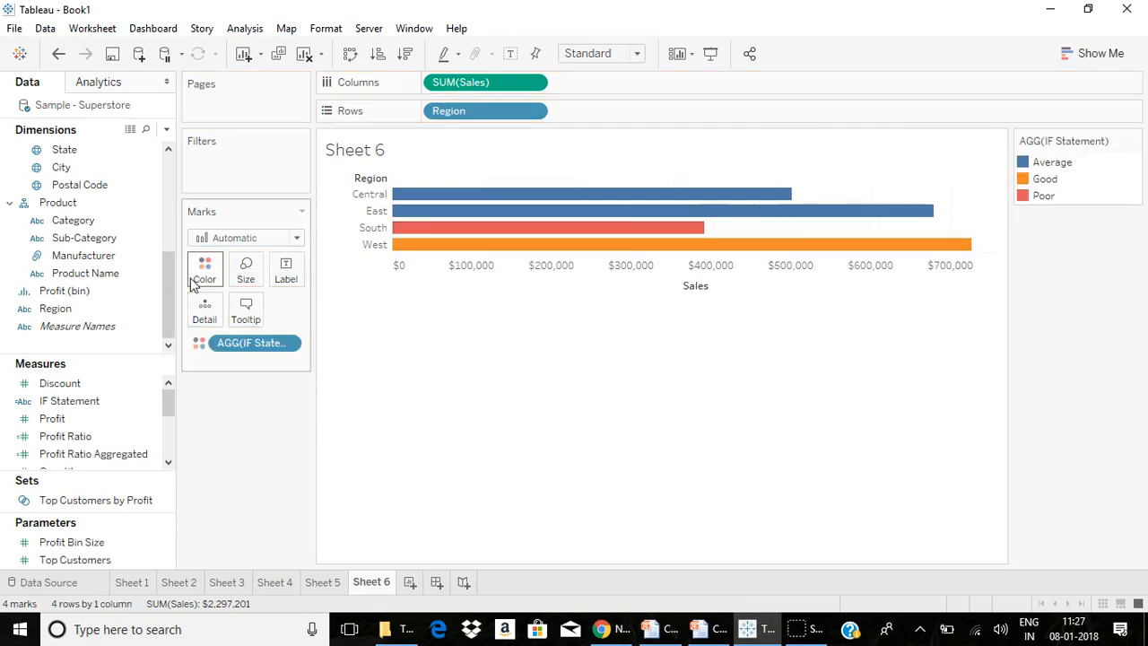
mouse_move(476, 235)
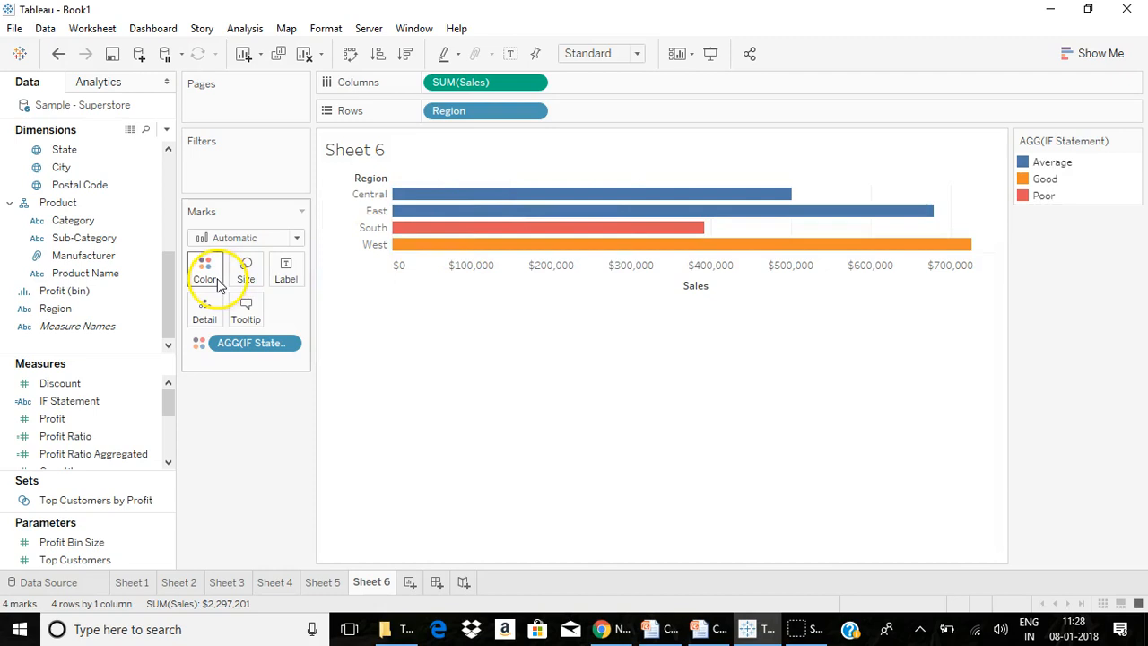
Step: Assign red to Good and green to Poor, and sort the regions by sales in descending order
click(218, 284)
click(308, 321)
click(430, 196)
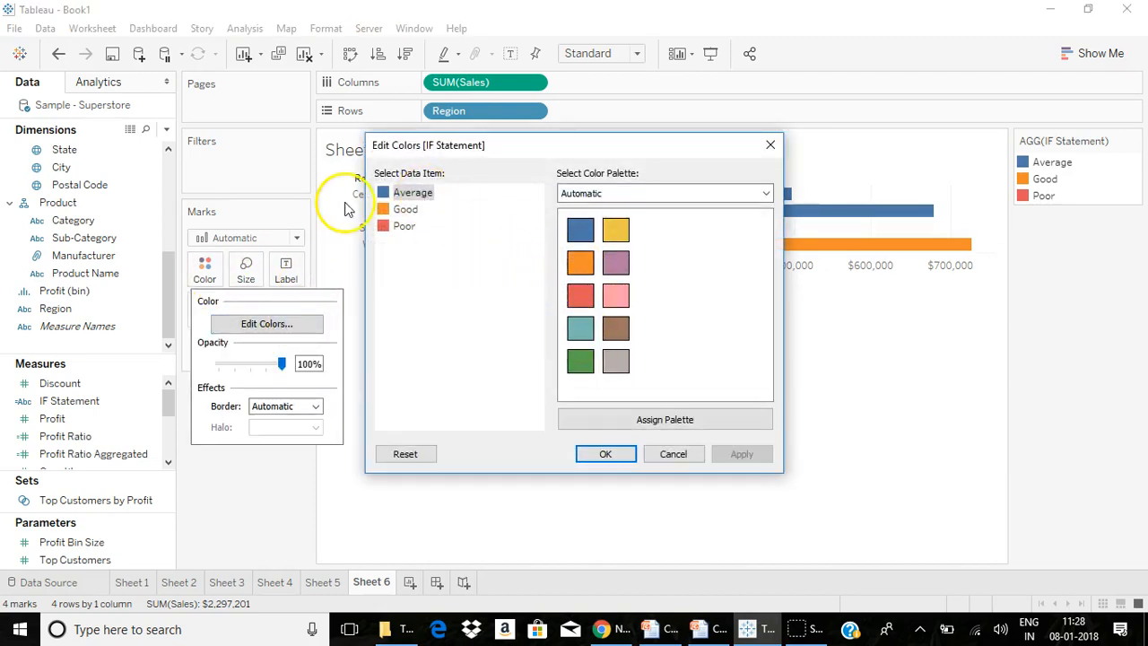
click(405, 209)
click(572, 289)
click(402, 226)
click(581, 361)
click(605, 453)
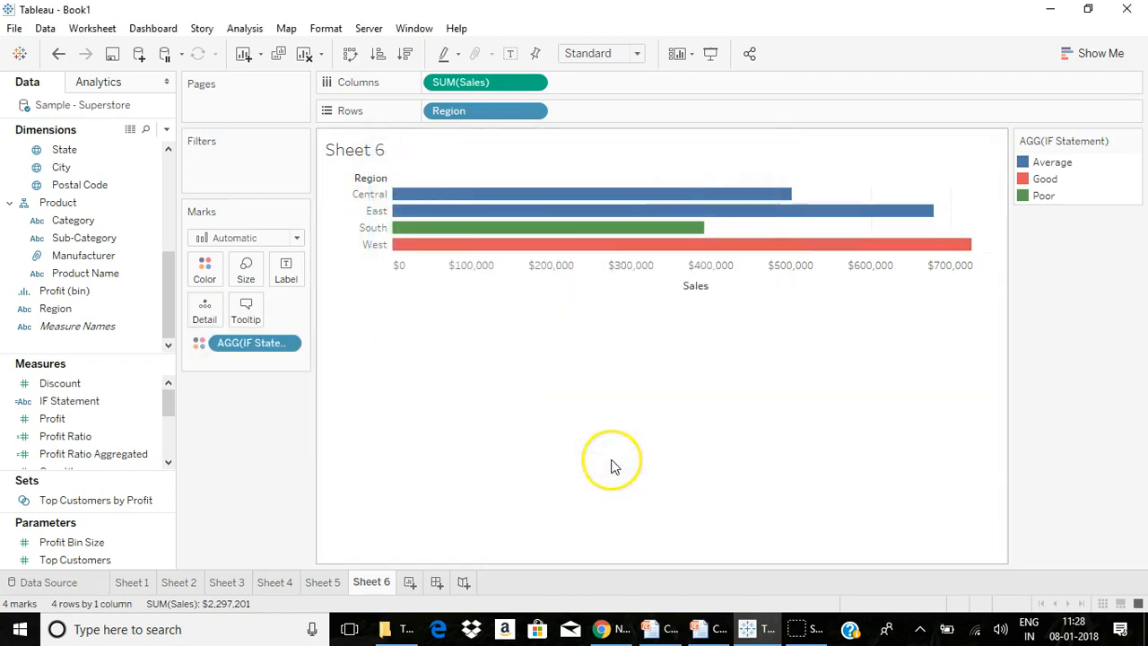
click(404, 53)
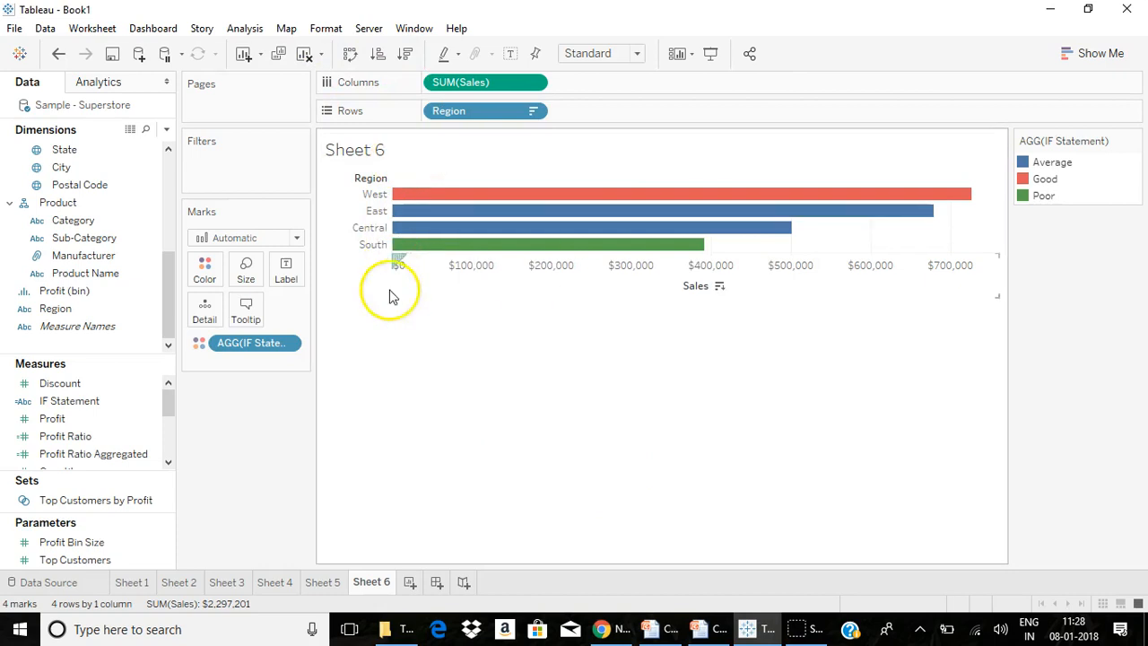
Step: Add another new worksheet to the workbook
click(409, 583)
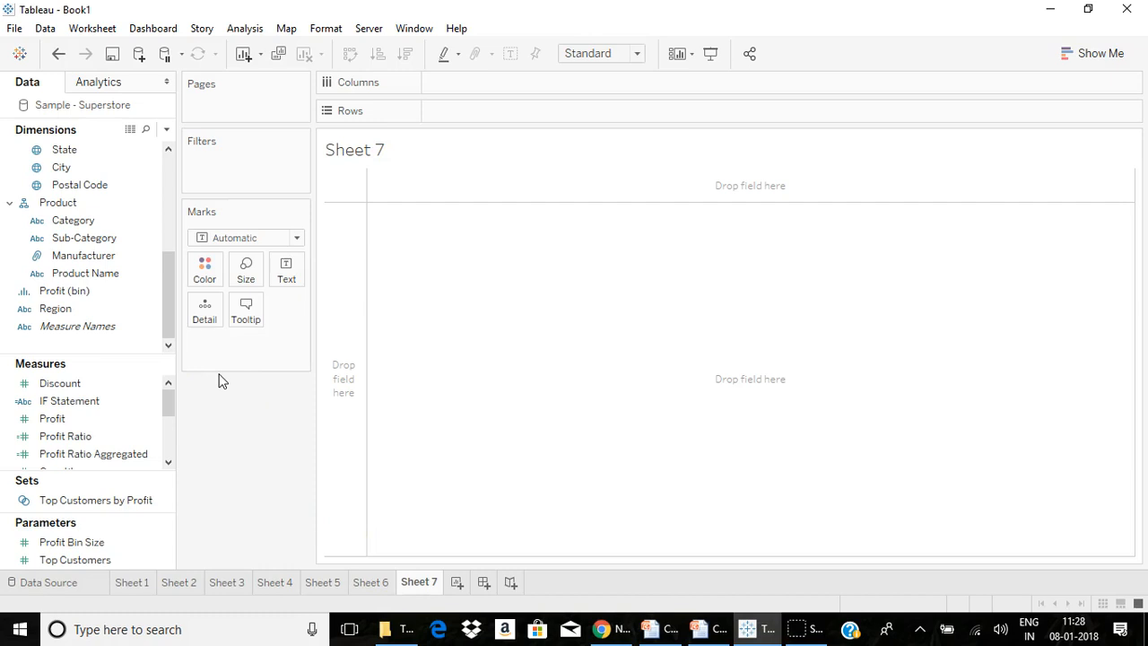
click(153, 296)
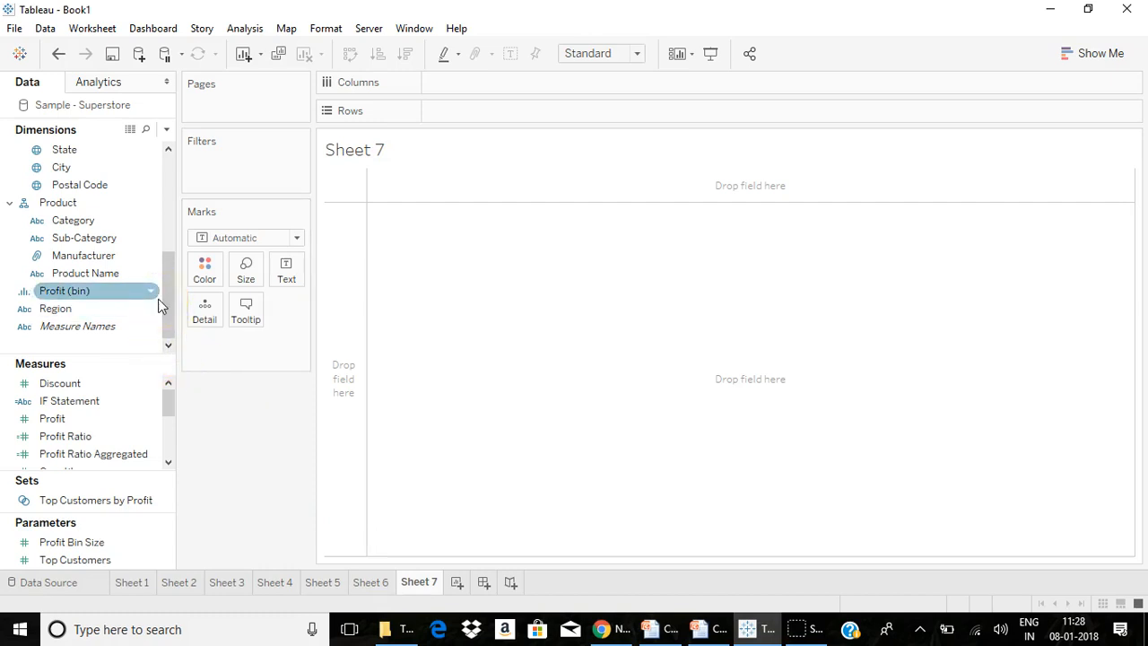
drag(159, 305, 179, 487)
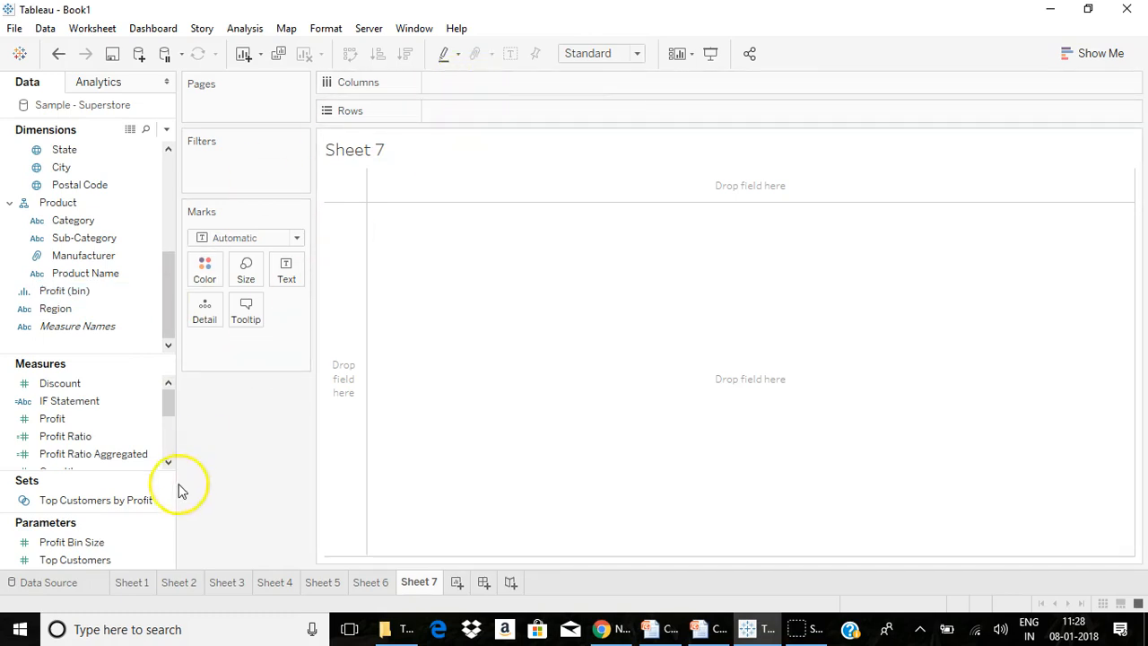
Step: Start a new parameter named Select Dimension with data type String and allowable values given as a list
click(150, 240)
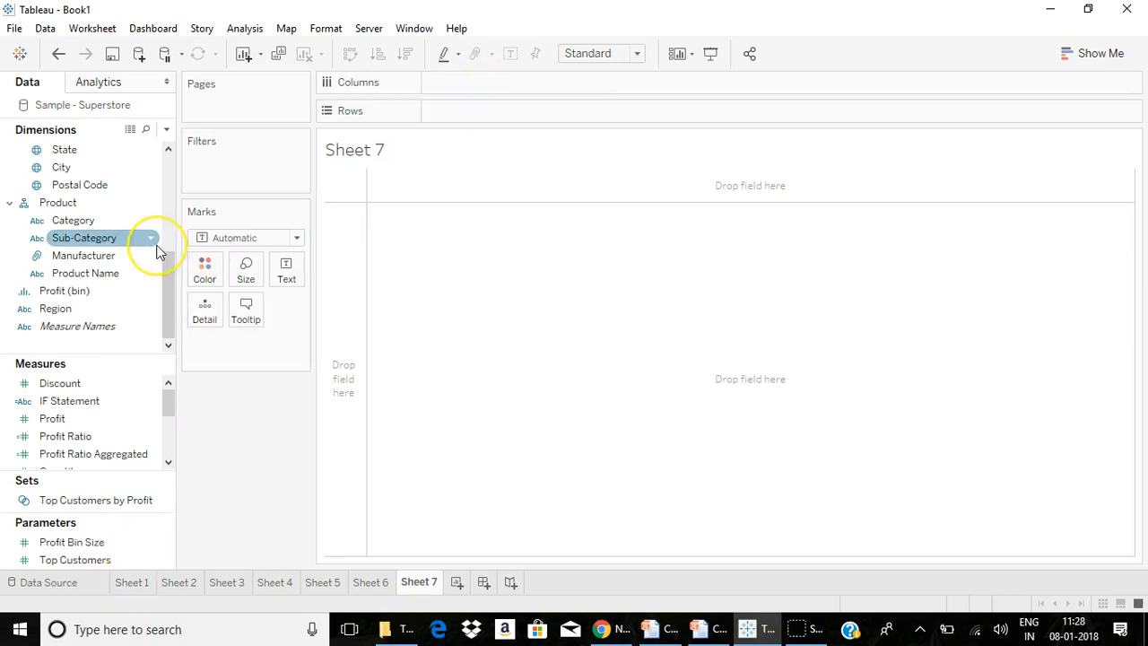
click(169, 219)
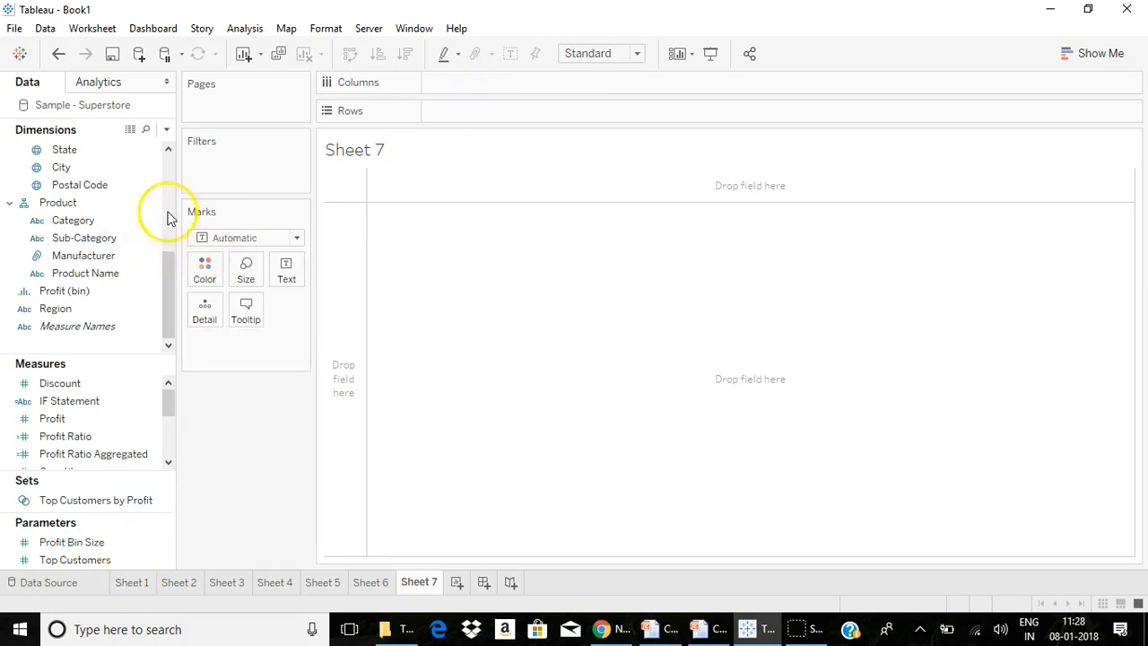
click(169, 131)
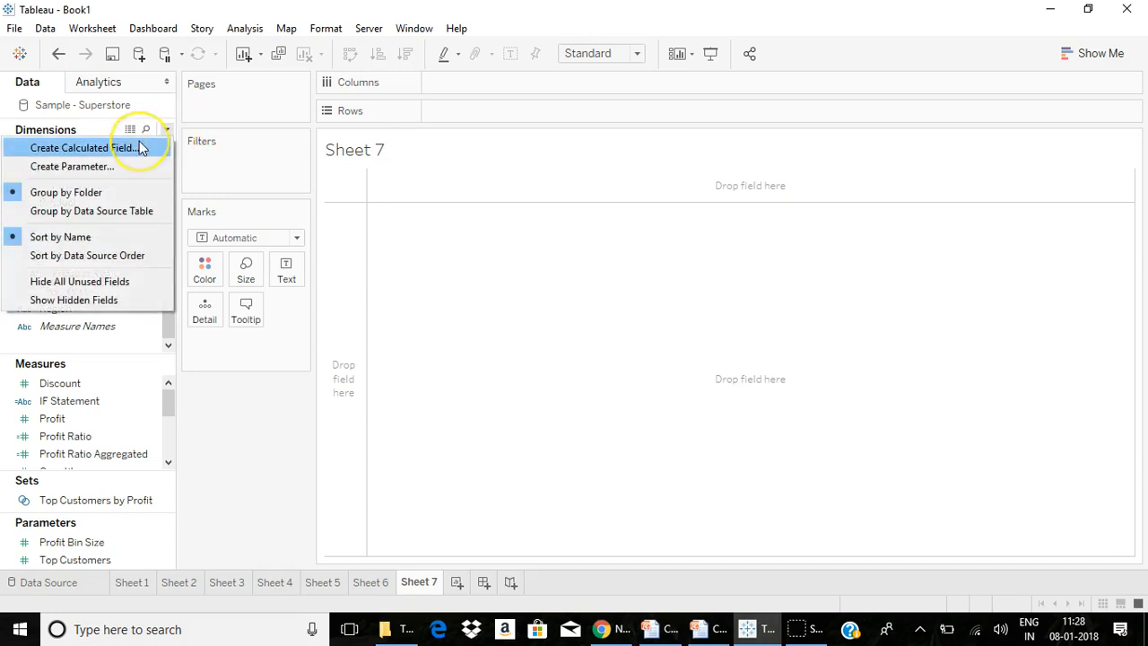
click(115, 168)
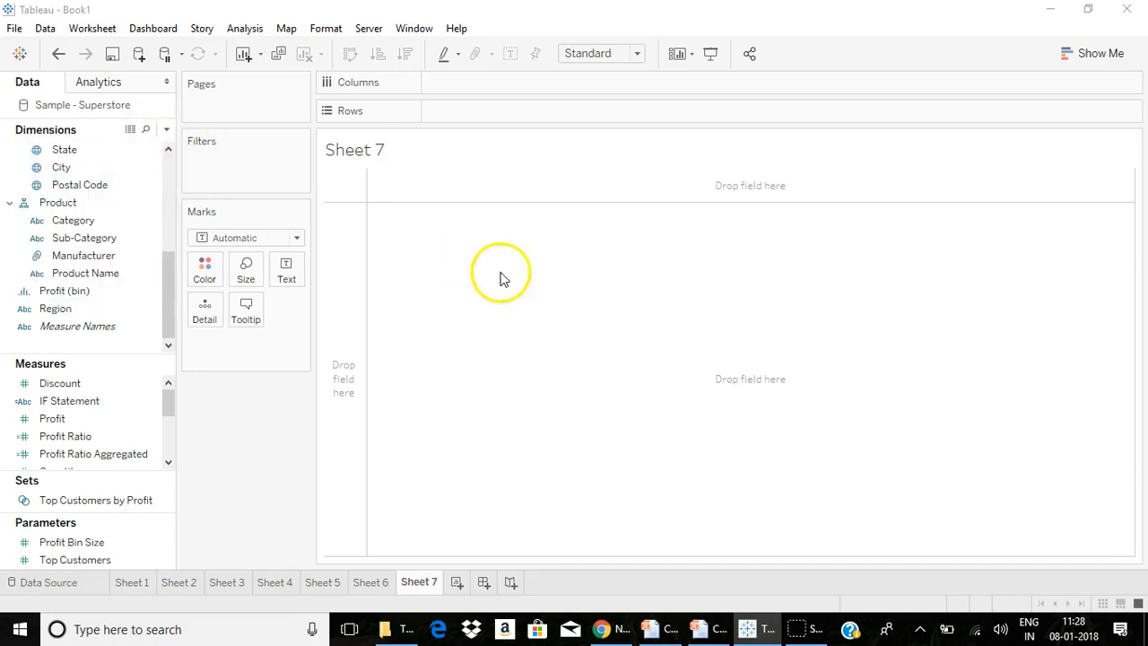
text(Selec)
text(t Dimension)
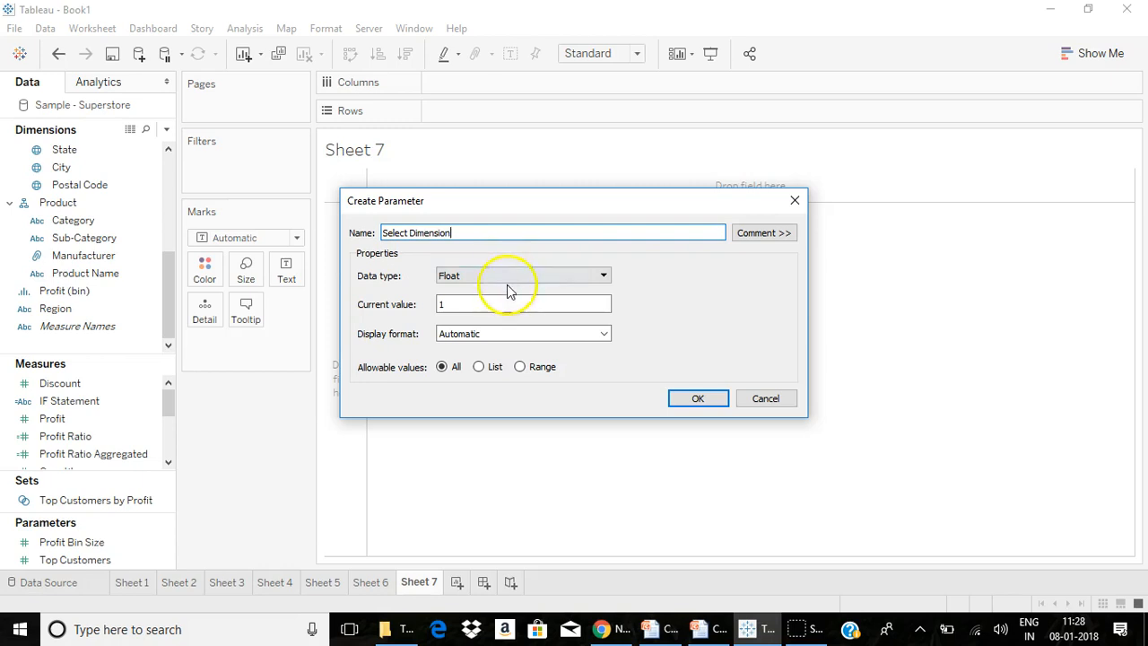
click(505, 284)
click(483, 320)
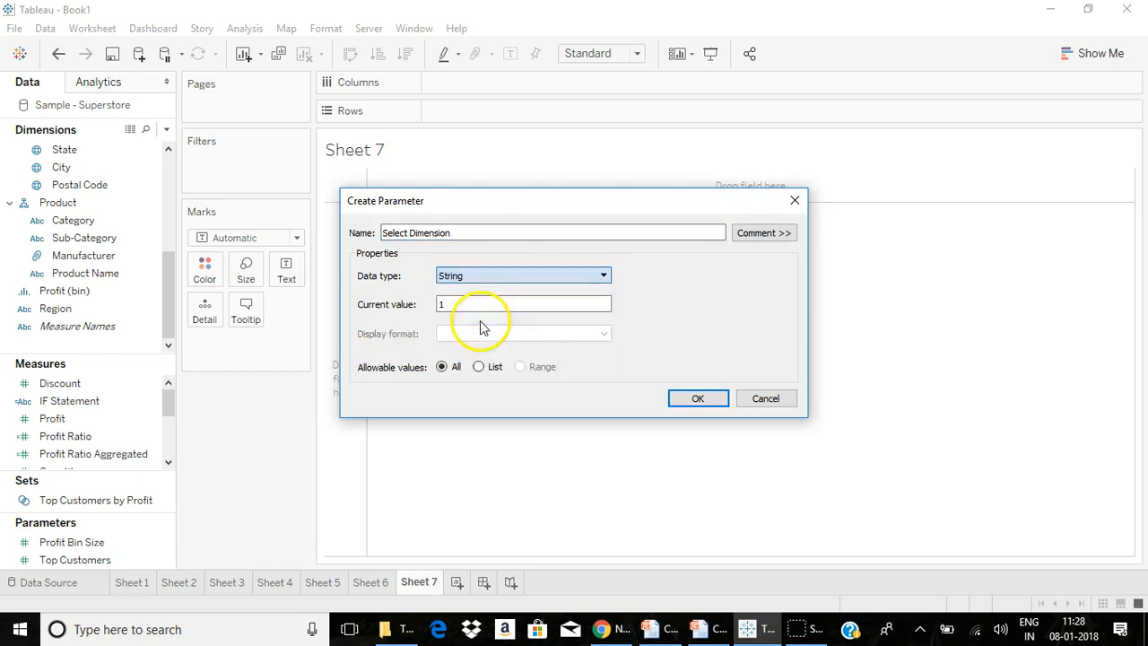
click(481, 367)
Step: Add Category, Sub-Category and Product Name to the parameter's list of values and create the parameter
click(434, 436)
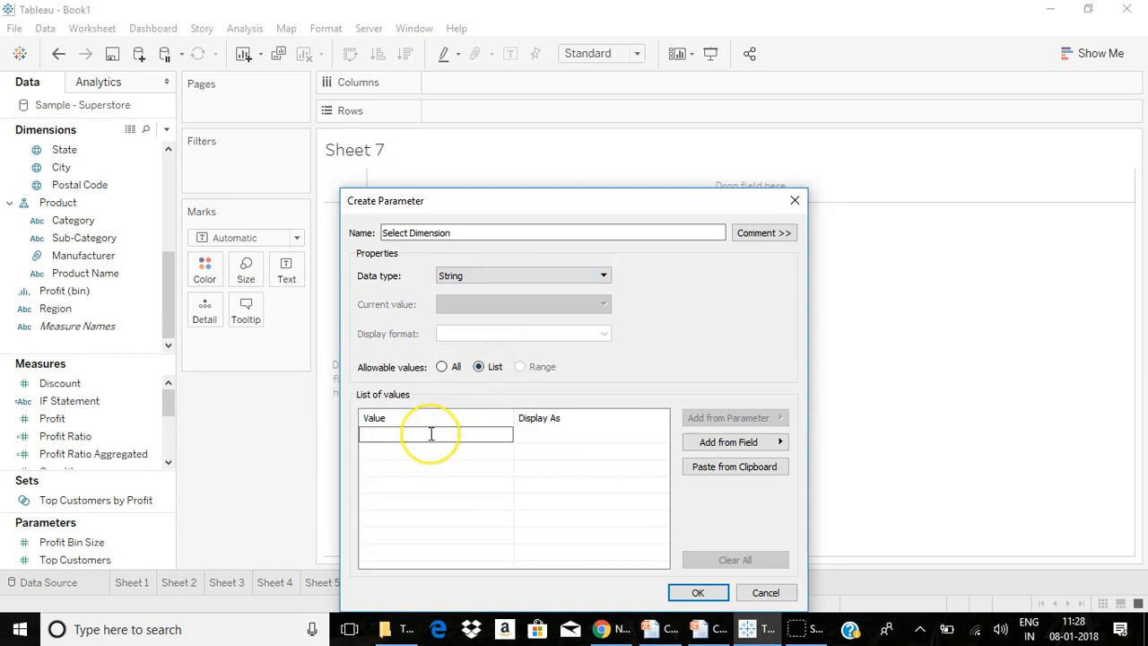
text(Catge)
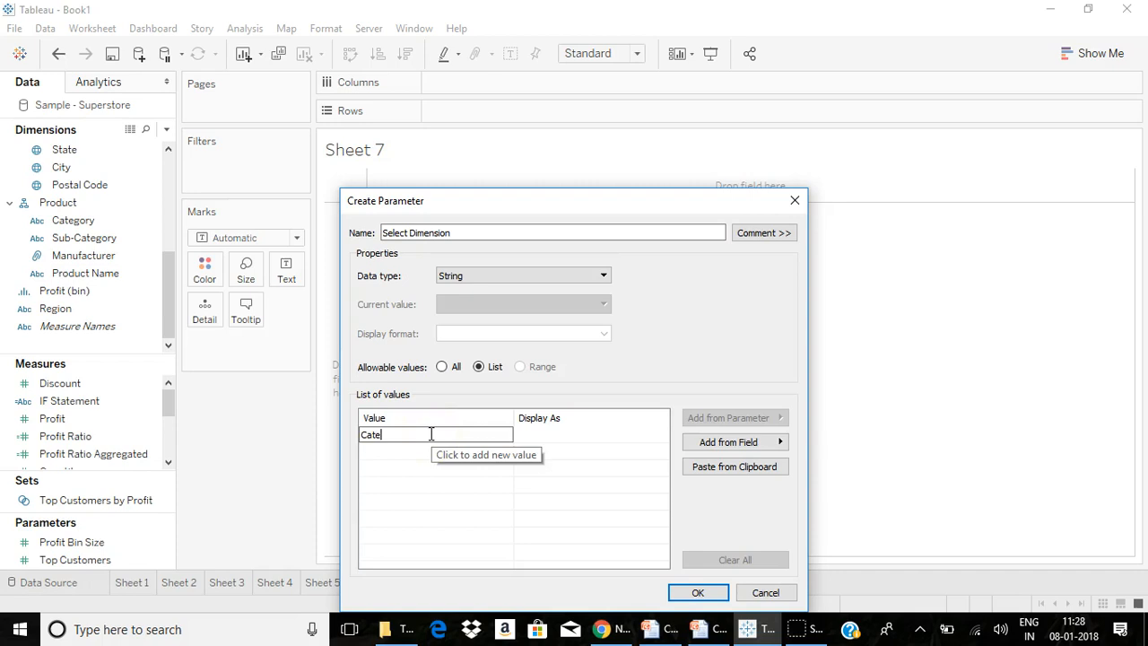
text(ory)
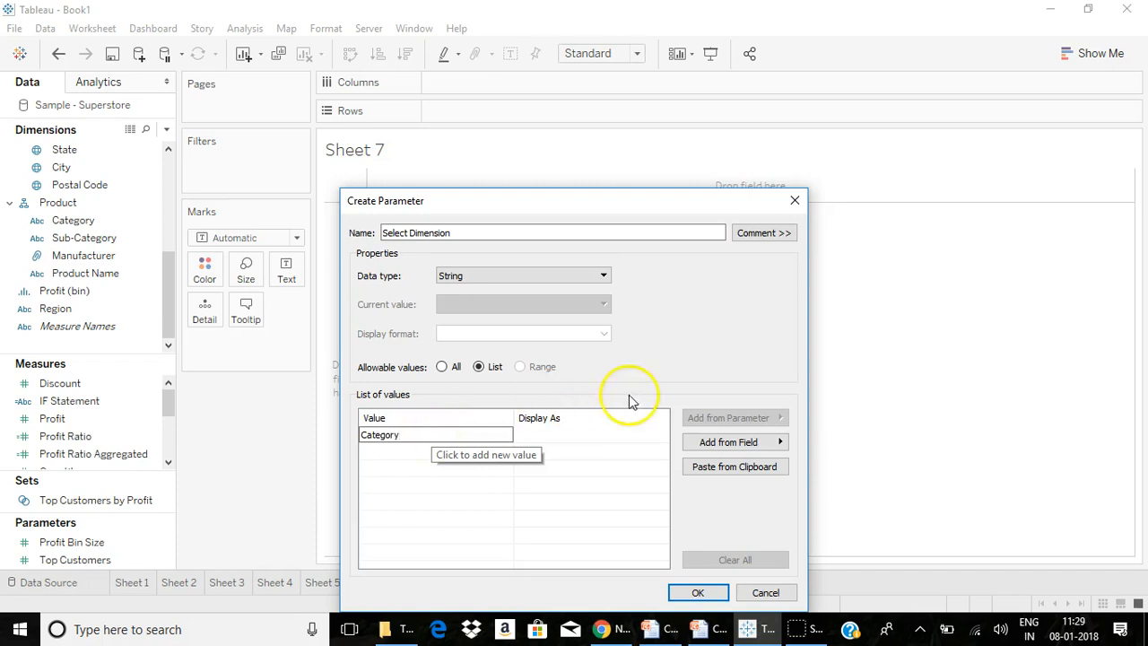
click(585, 440)
click(478, 453)
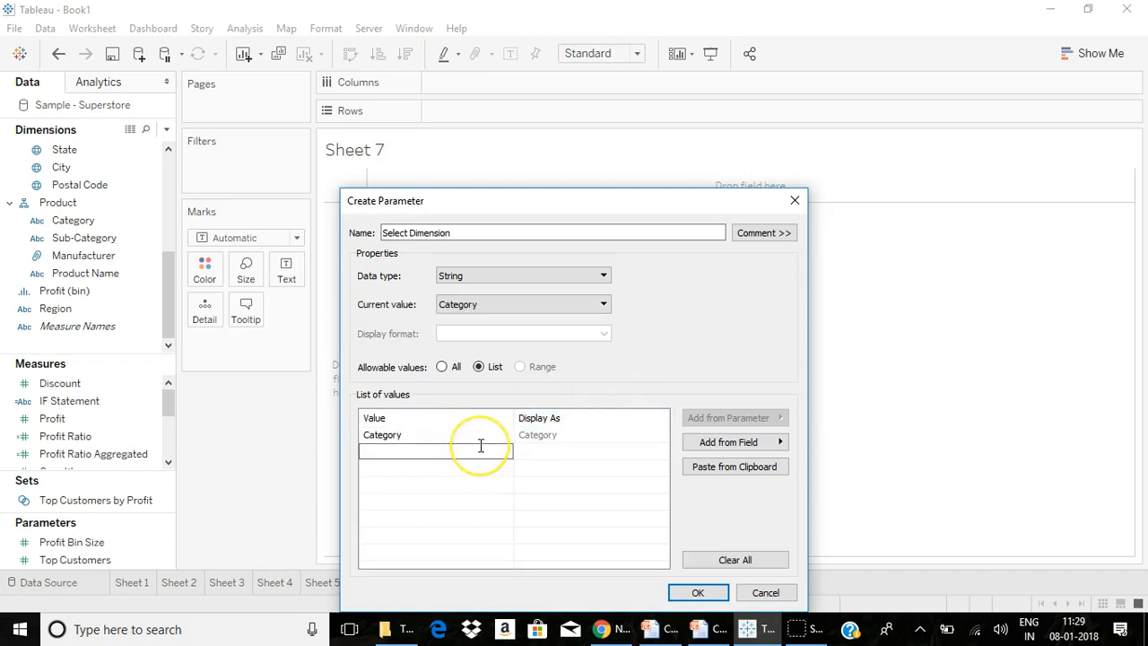
text(Sub-Category)
click(464, 469)
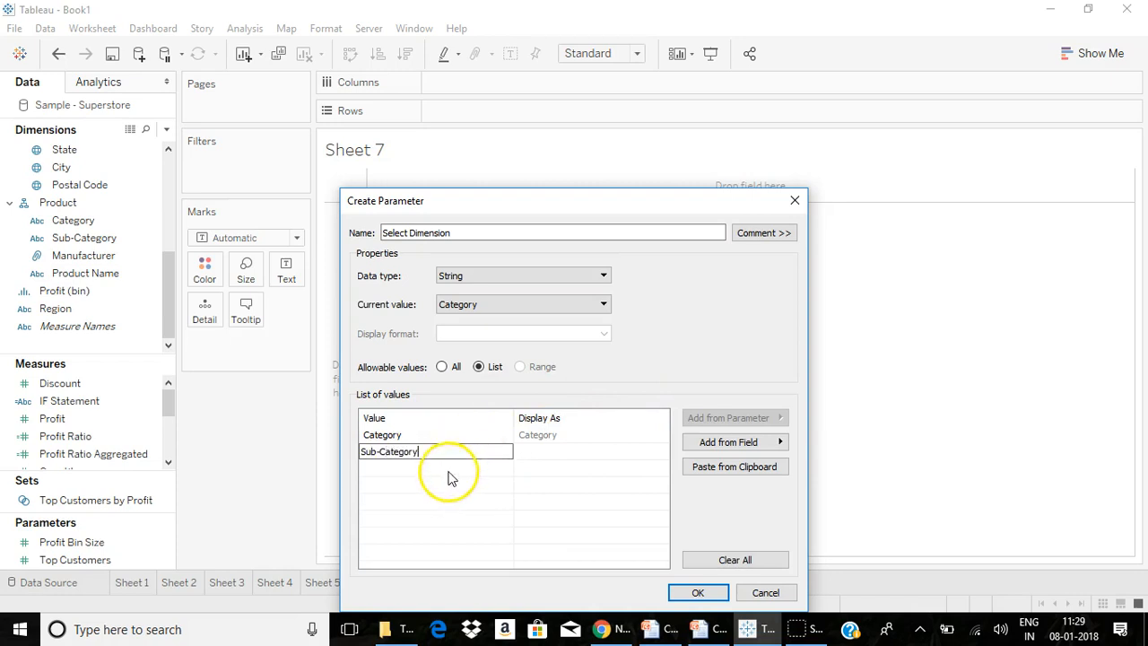
text(Product NAme\\)
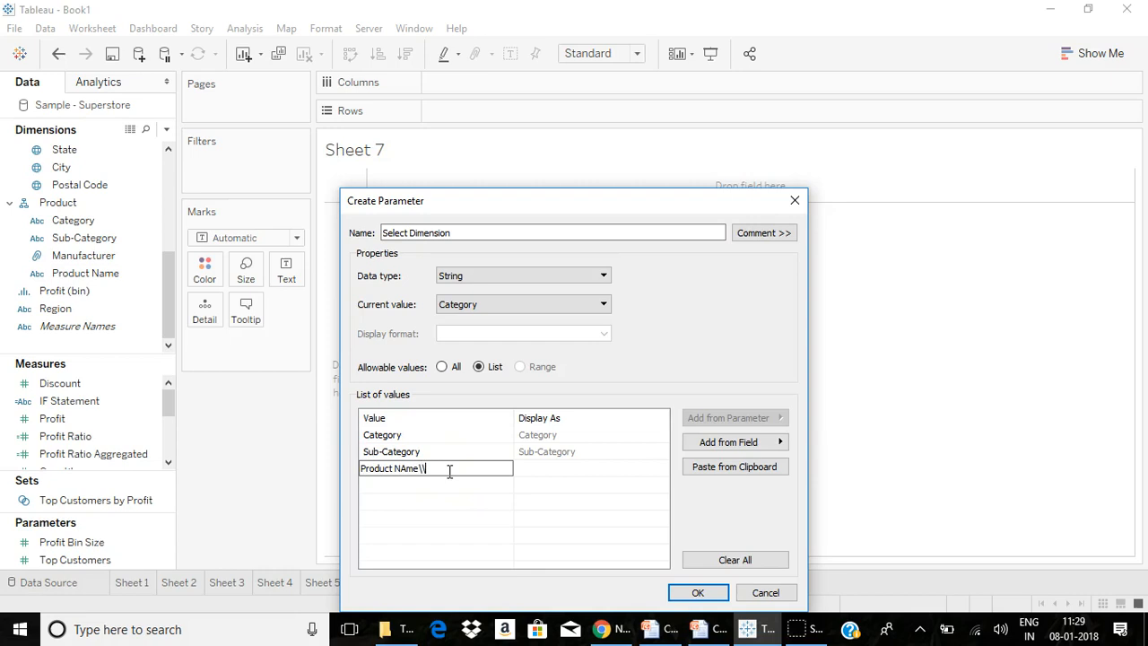
key(BackSpace)
click(437, 516)
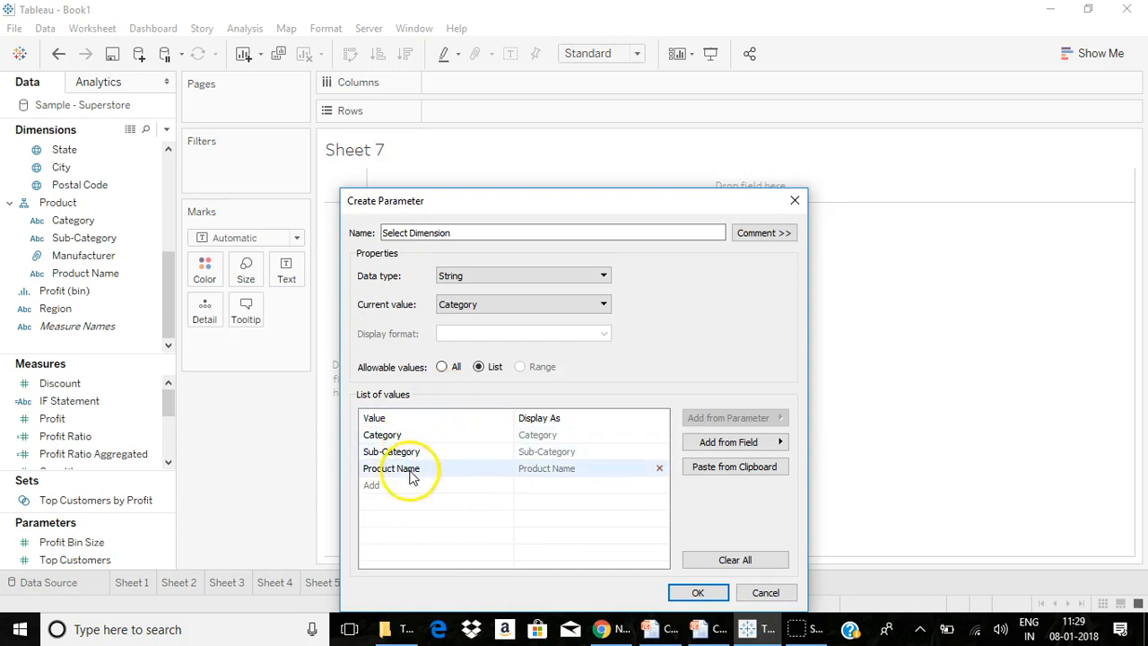
click(682, 593)
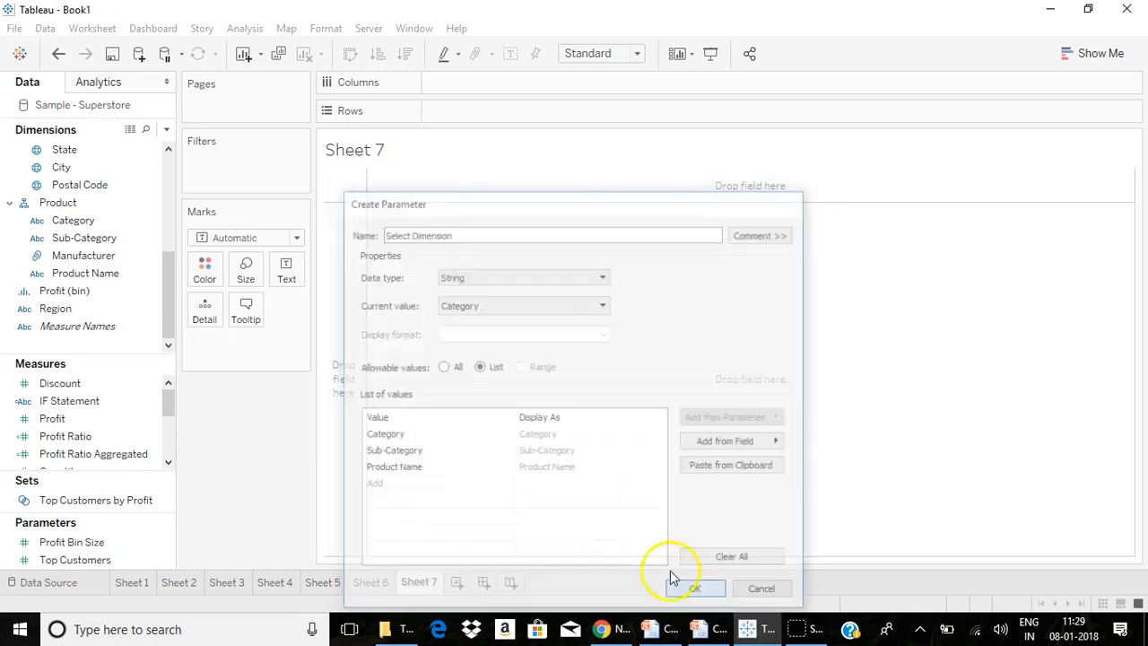
Step: Start a second parameter named Select Measure with data type String and allowable values given as a list
click(166, 129)
click(116, 167)
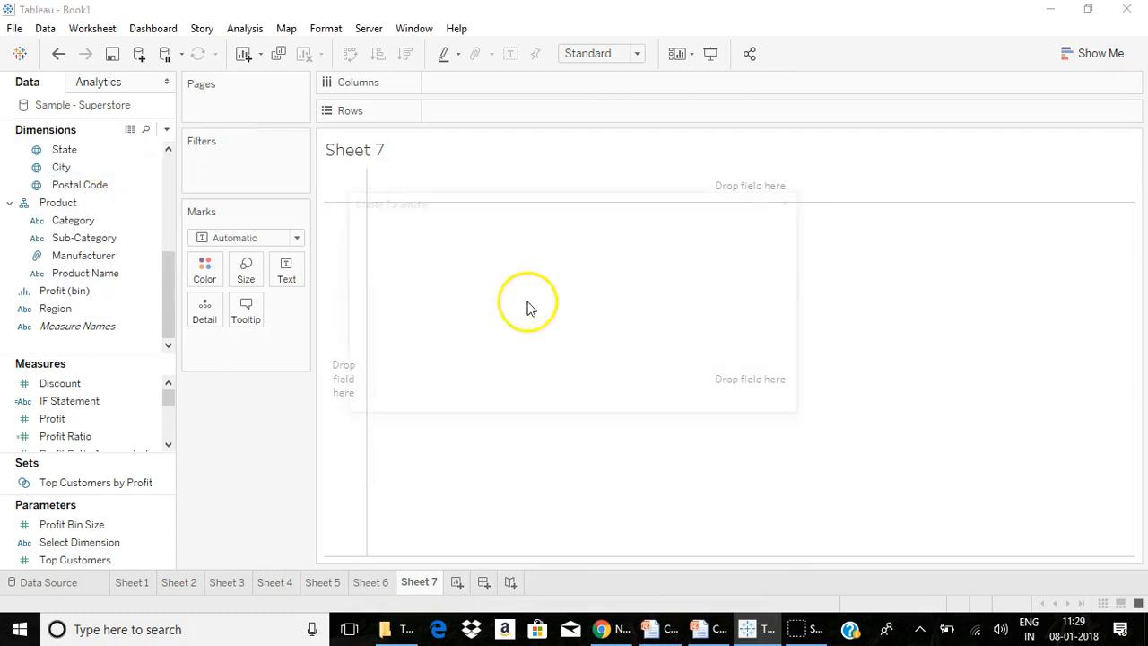
text(Select Measure)
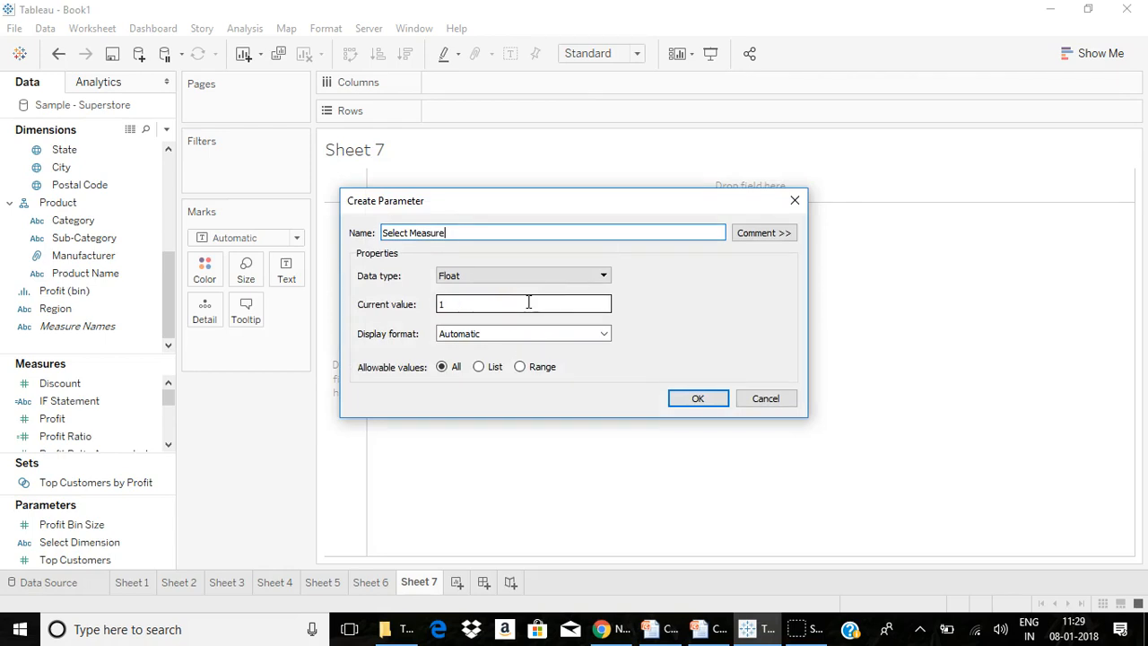
click(558, 273)
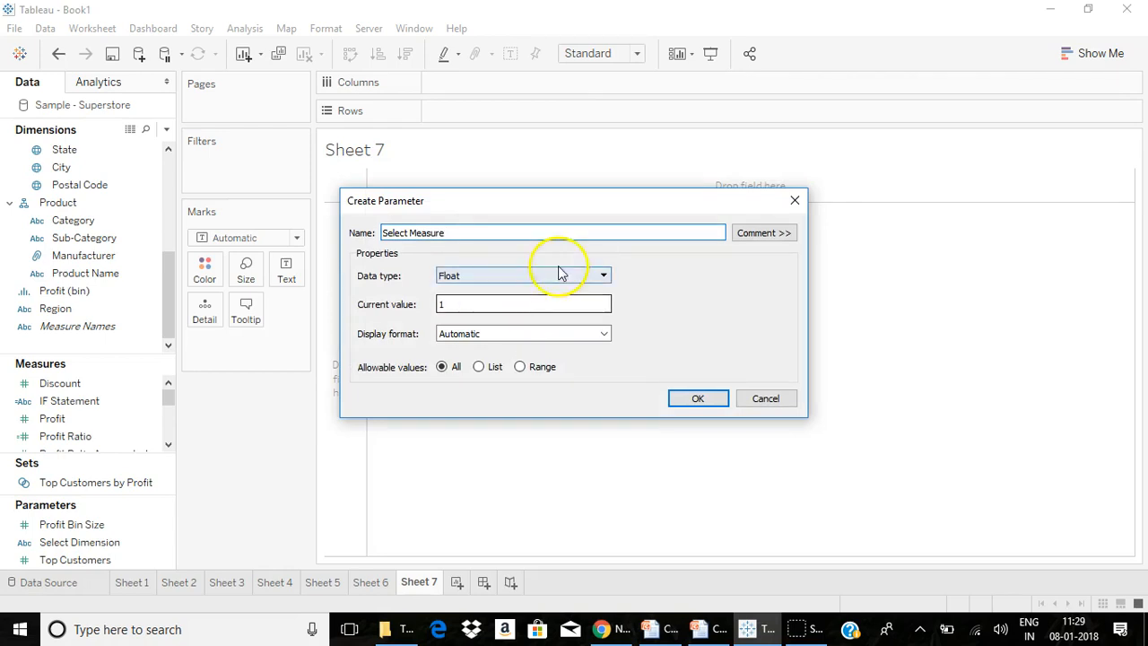
click(454, 317)
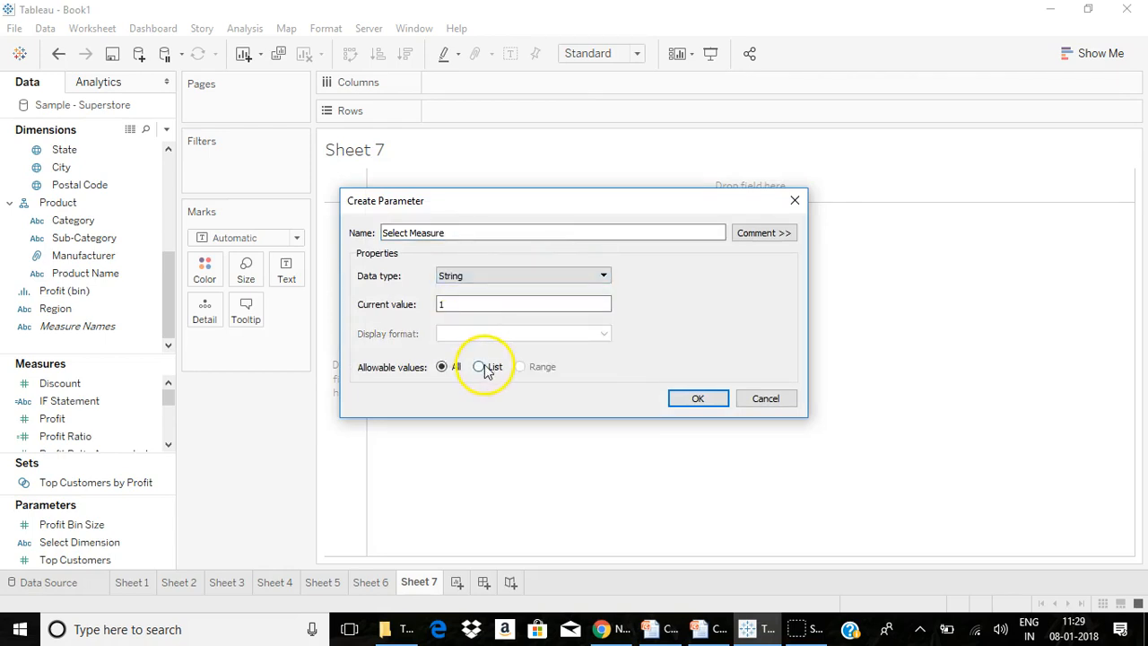
click(480, 366)
Step: Add Sales, Profit and Profit Ratio to the Select Measure list of values and create the parameter
click(431, 435)
text(Sales)
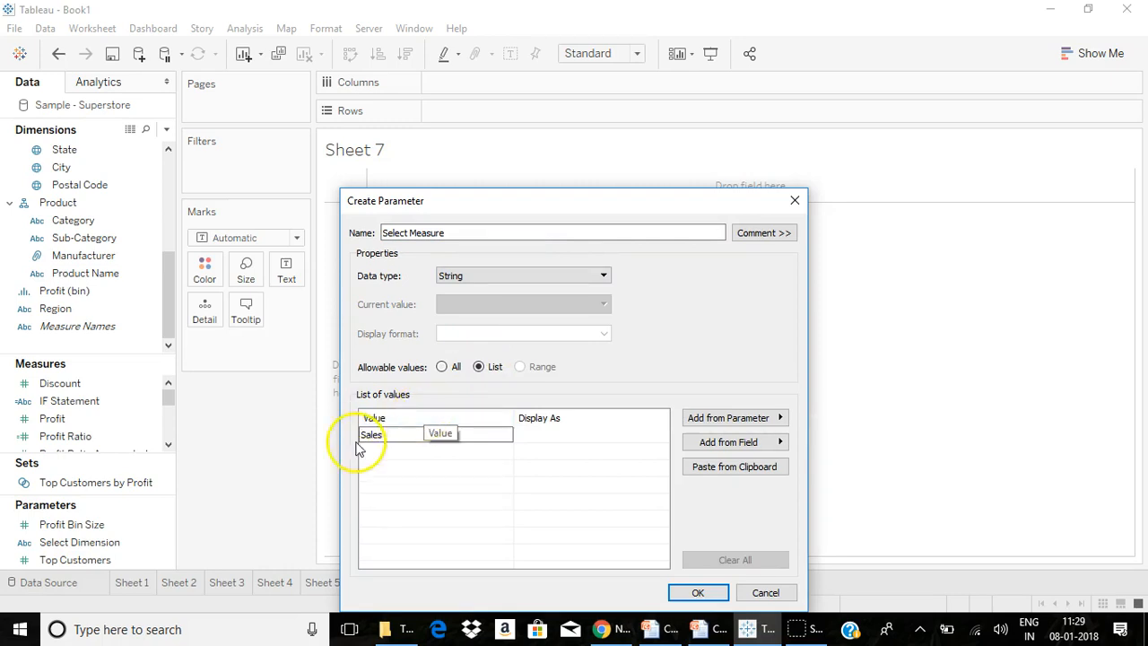
click(368, 453)
text(P)
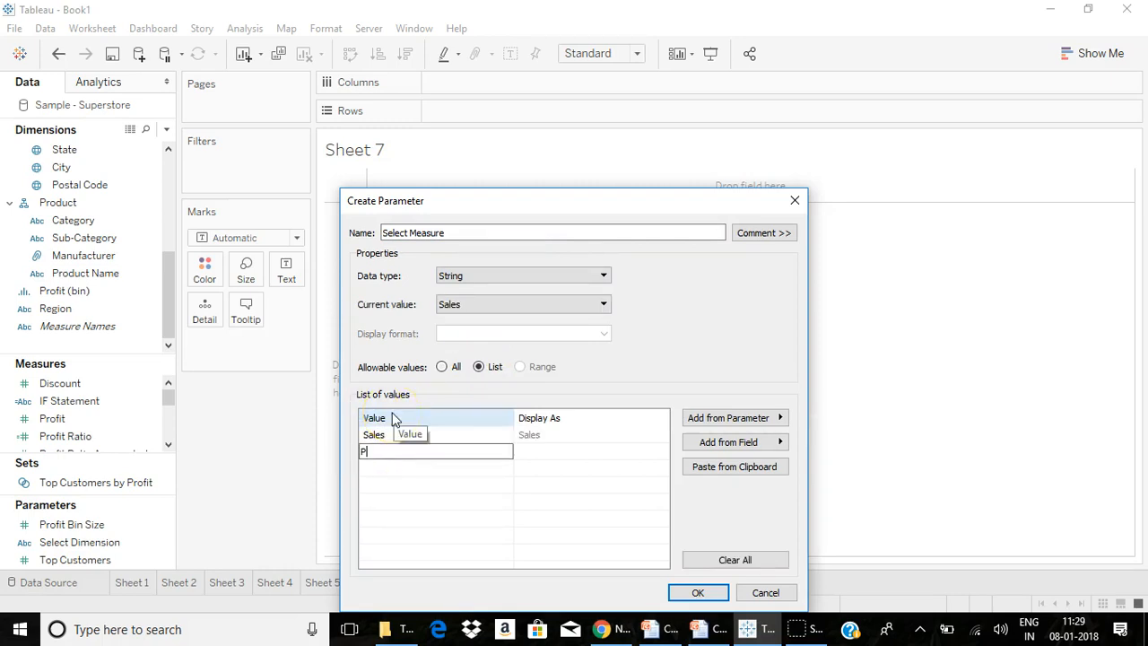
text(rofit)
click(392, 468)
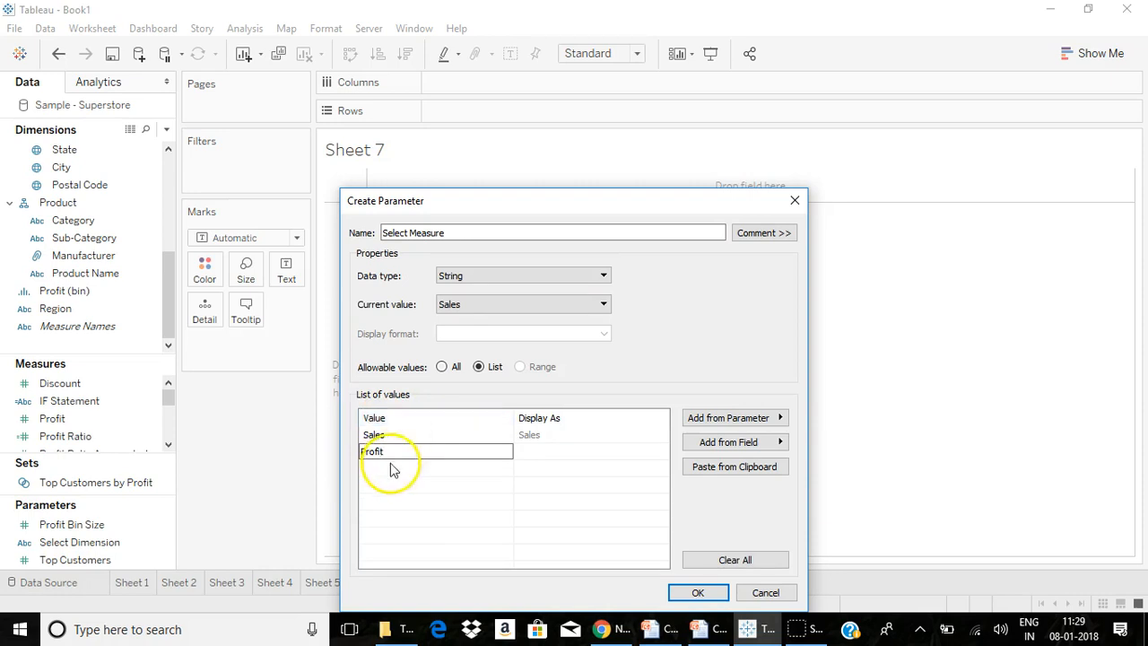
text(Profit Ra)
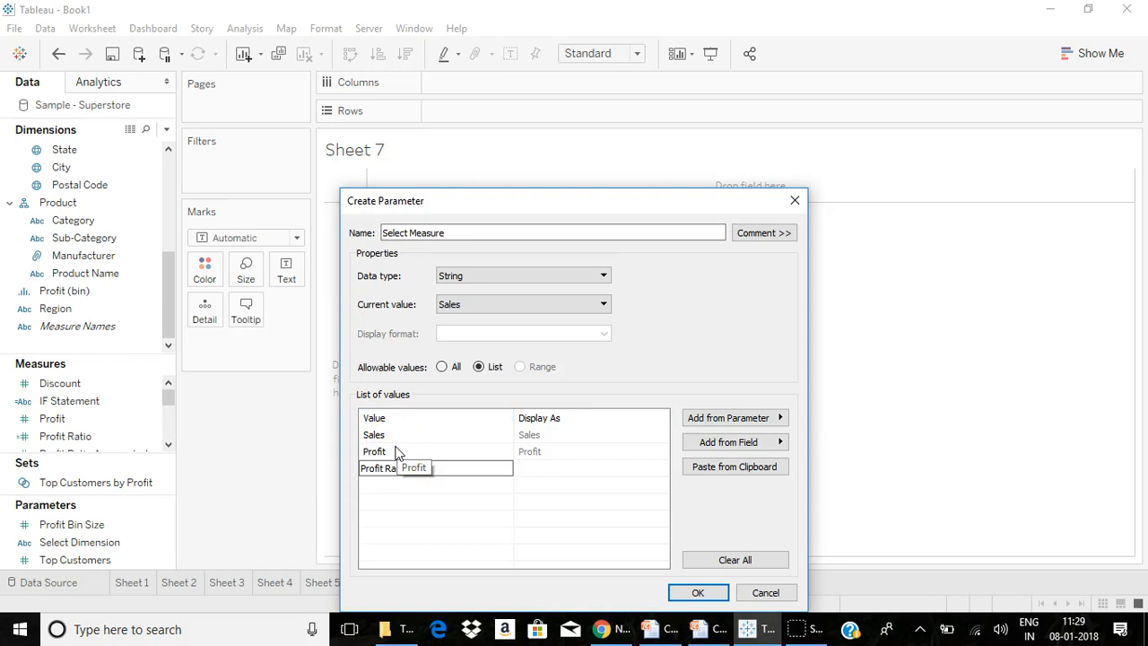
text(tio)
click(493, 515)
click(696, 592)
Step: Start a calculated field named Choose Dimension and limit the function list to Logical functions
click(166, 129)
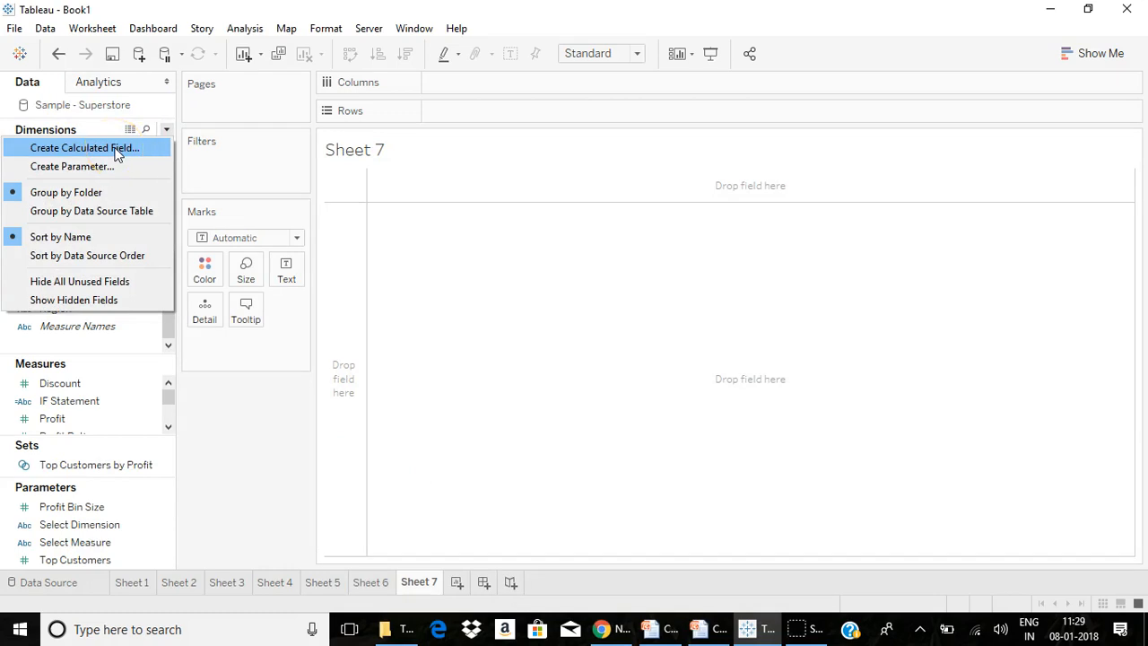
click(115, 152)
click(775, 334)
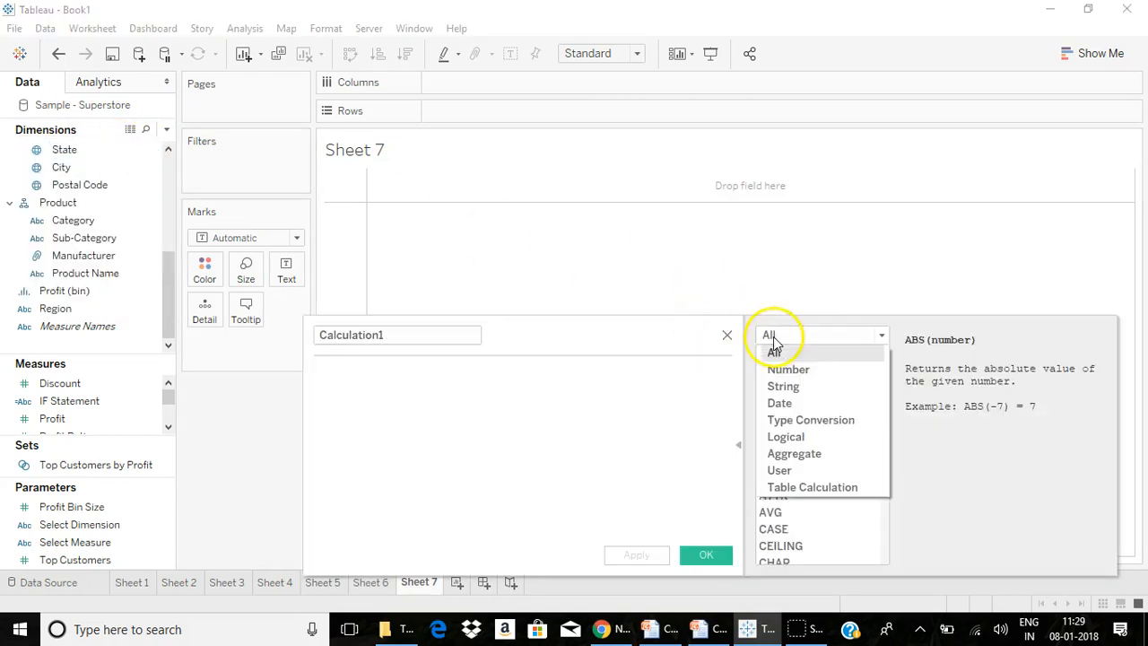
click(785, 437)
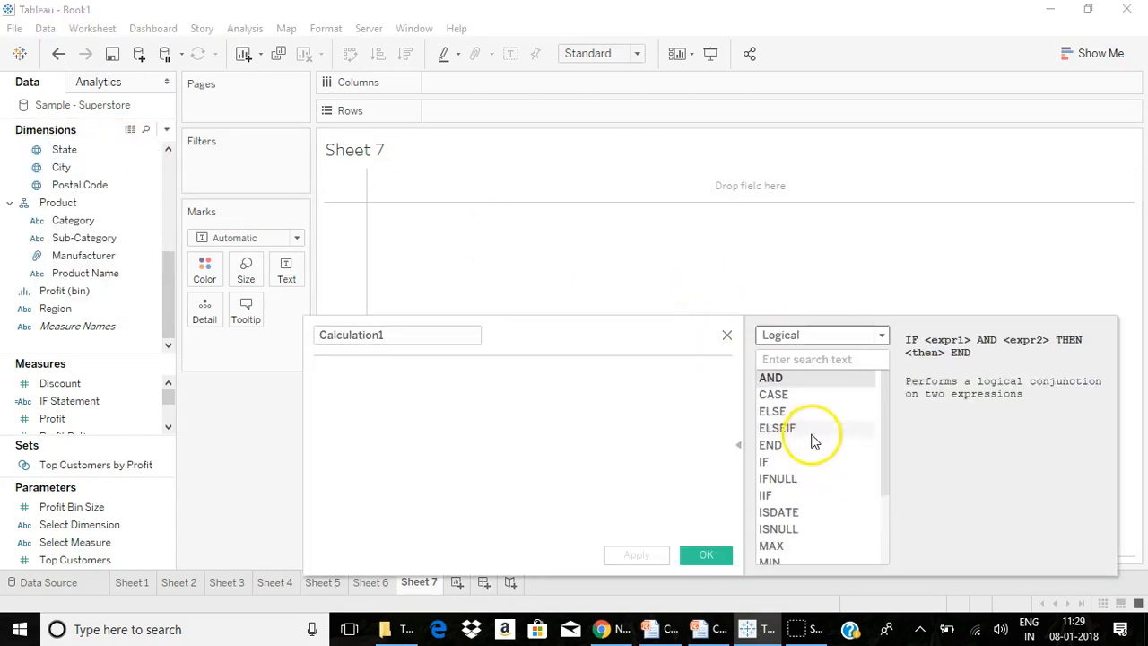
double_click(407, 337)
text(Choose Dimension)
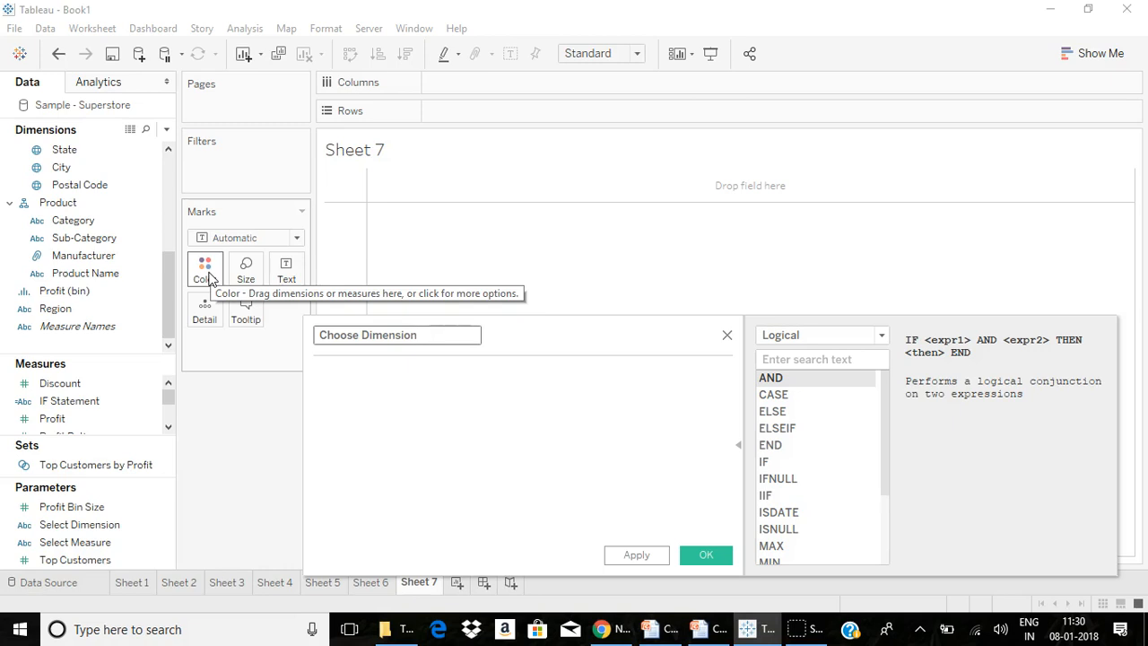
Step: Begin the formula with CASE [Select Dimension] and add the branch WHEN "Category" THEN [Category]
drag(773, 393, 508, 403)
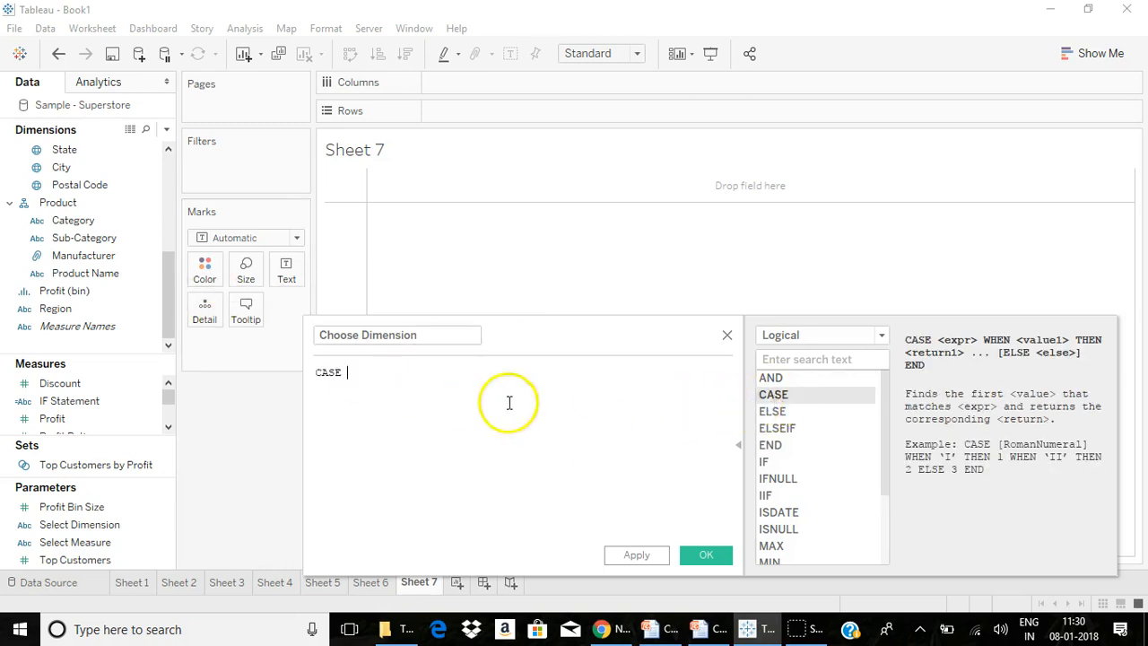
text(s)
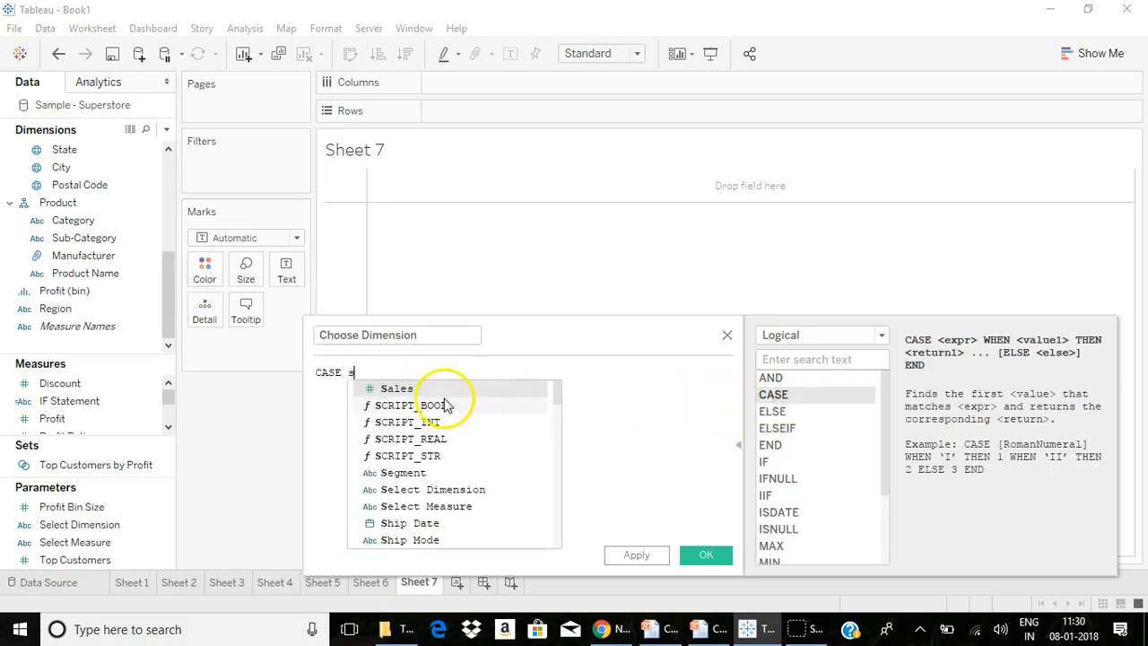
click(433, 486)
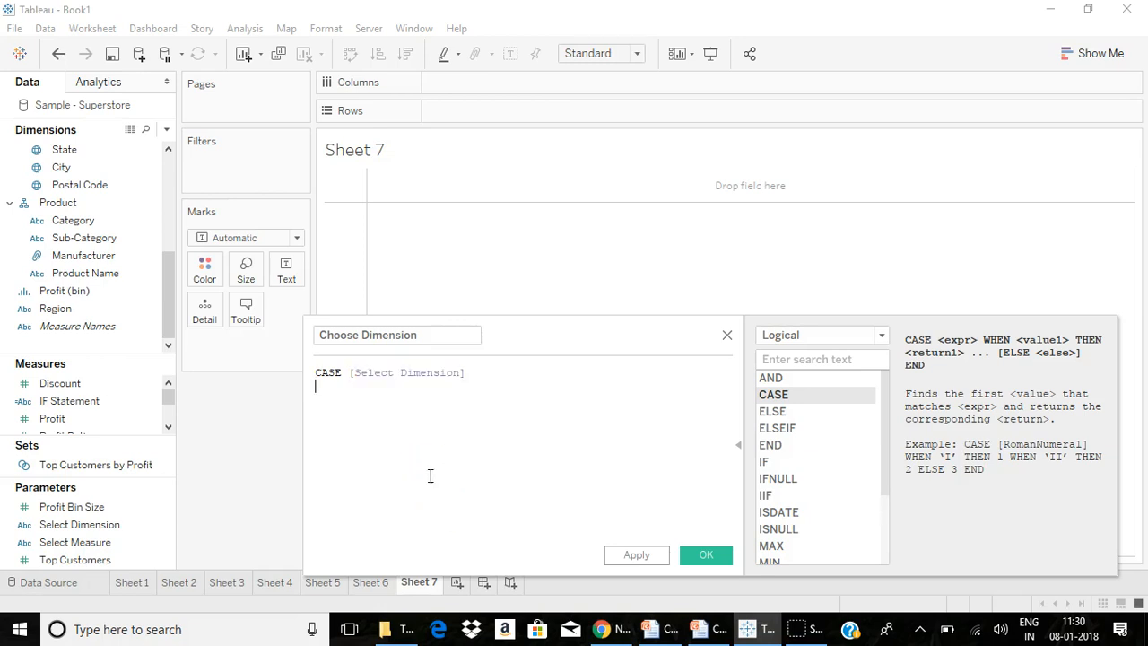
text(wh)
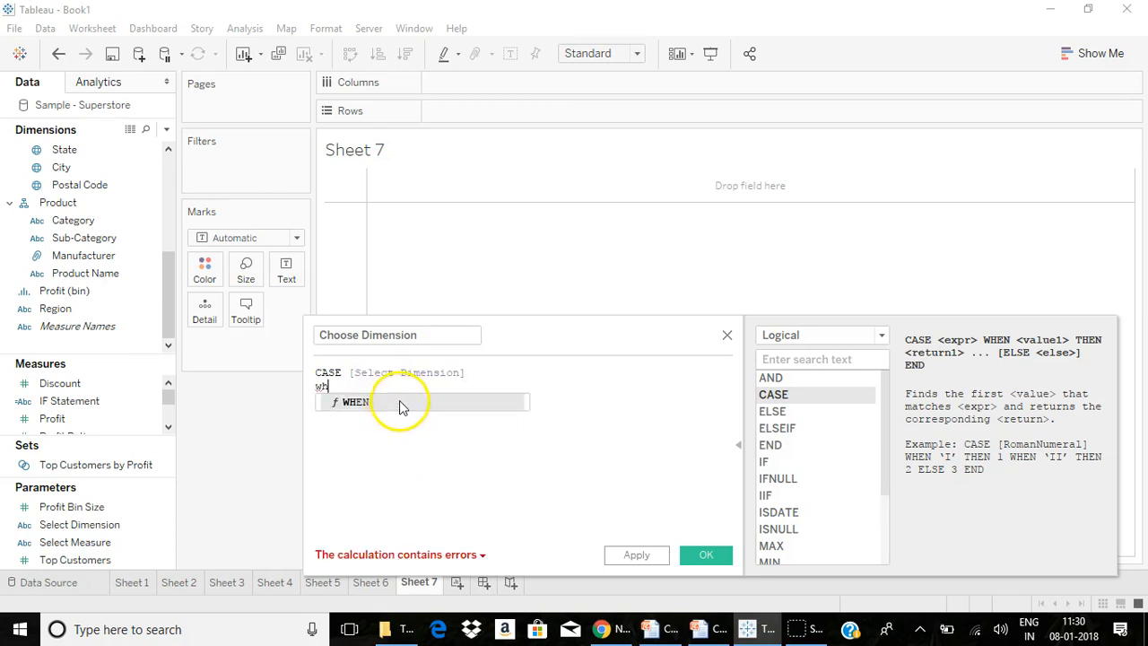
click(401, 404)
text(")
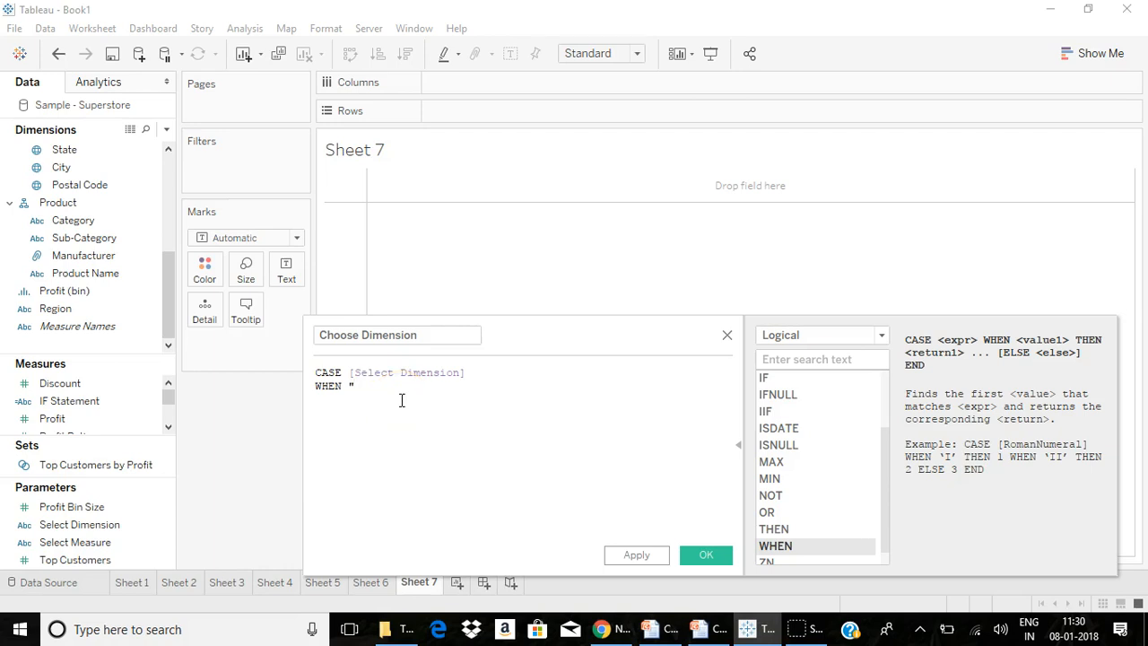
text(Category" th)
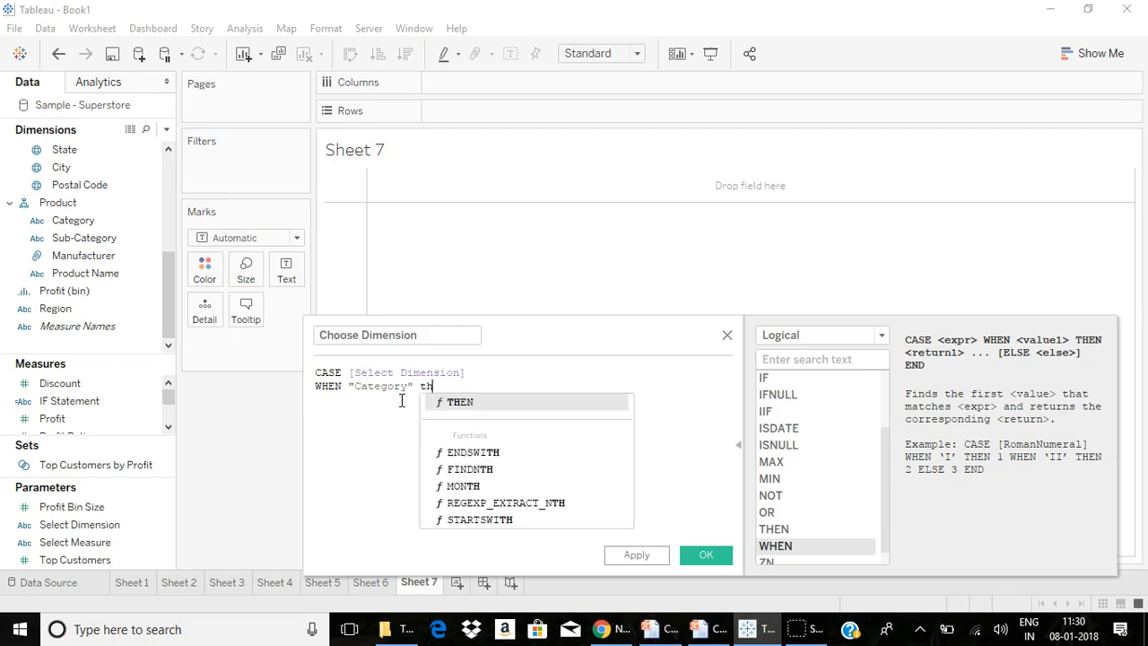
click(452, 403)
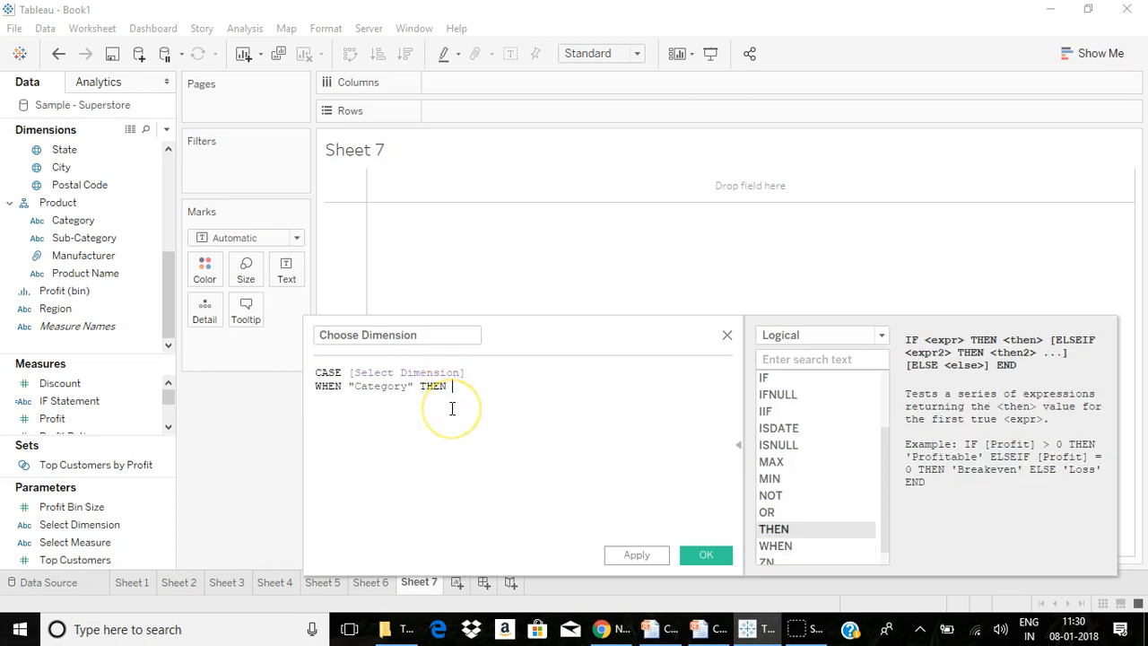
text(C)
click(467, 417)
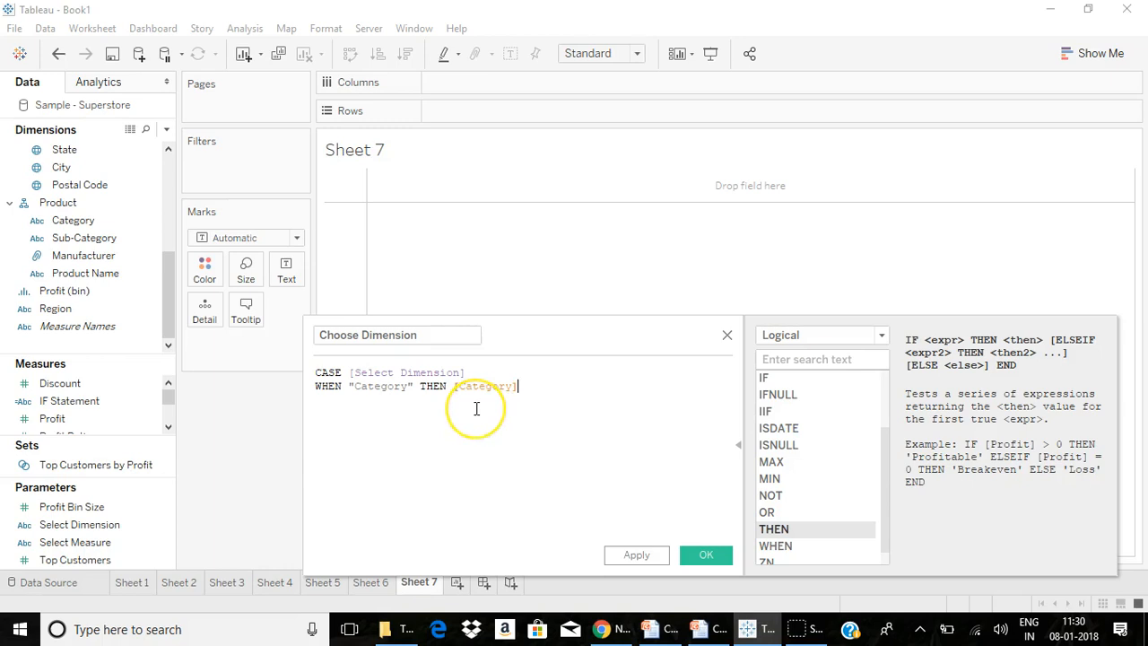
Step: Add the branch WHEN "Sub-Category" THEN [Sub-Category] to the Choose Dimension formula
key(Return)
text(wh)
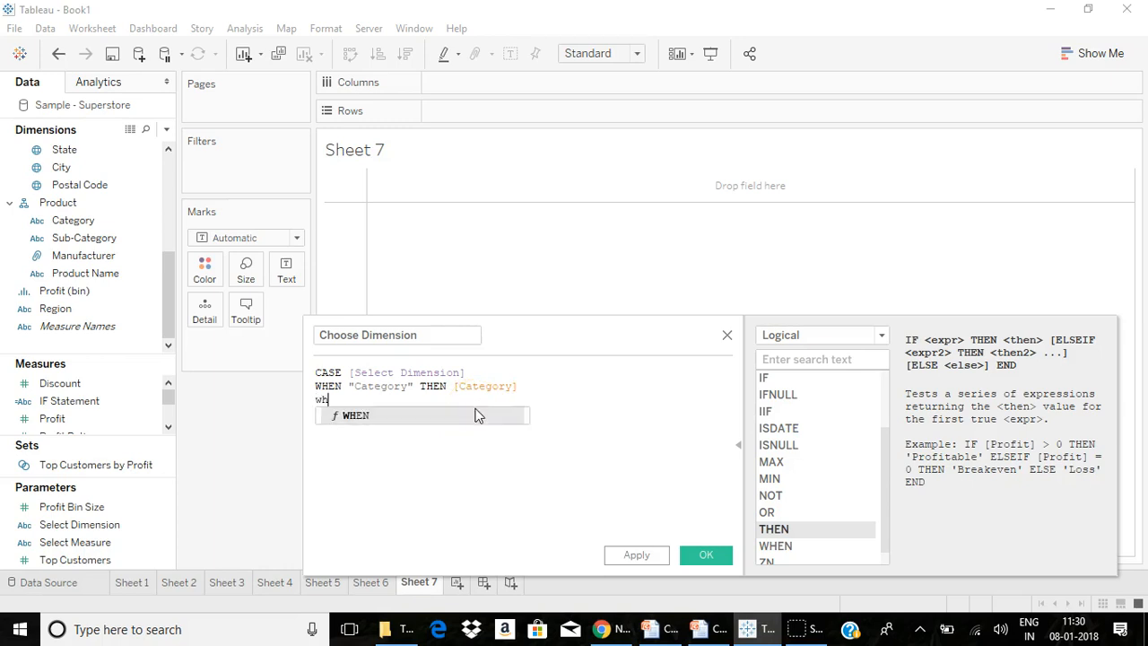
click(411, 417)
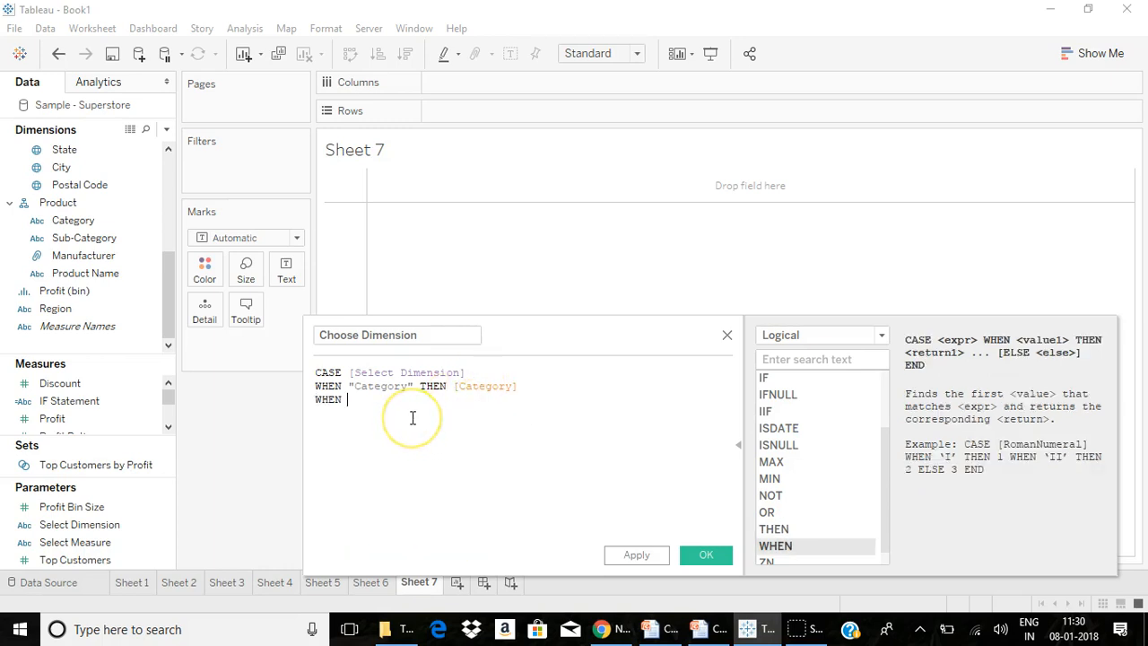
text("Sub)
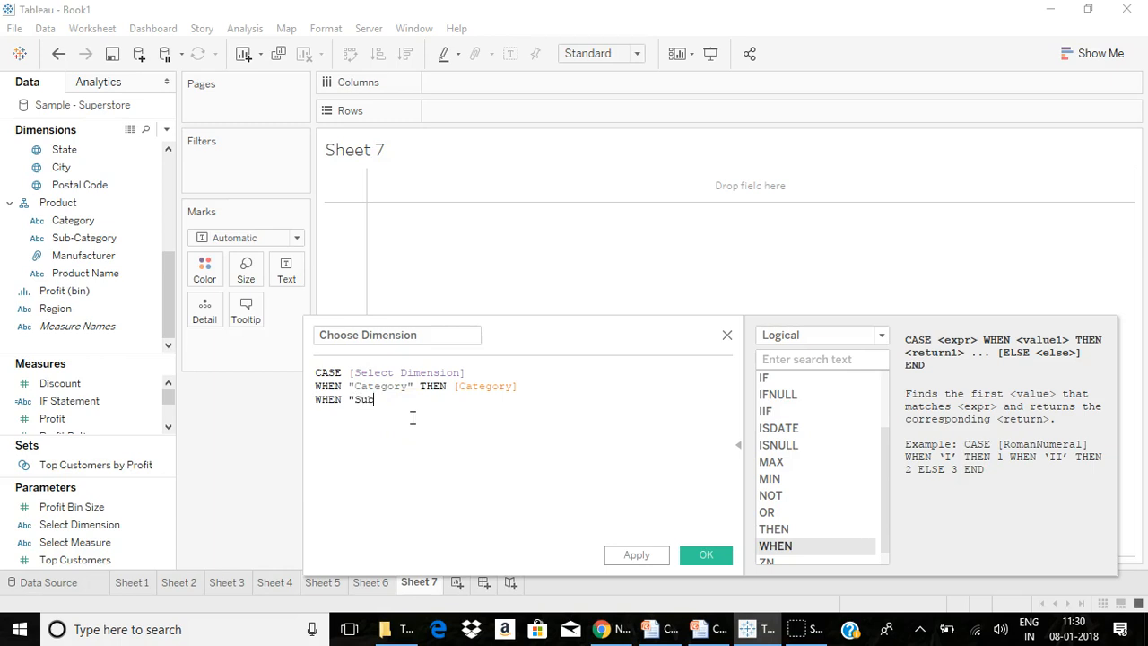
text(-Category" th)
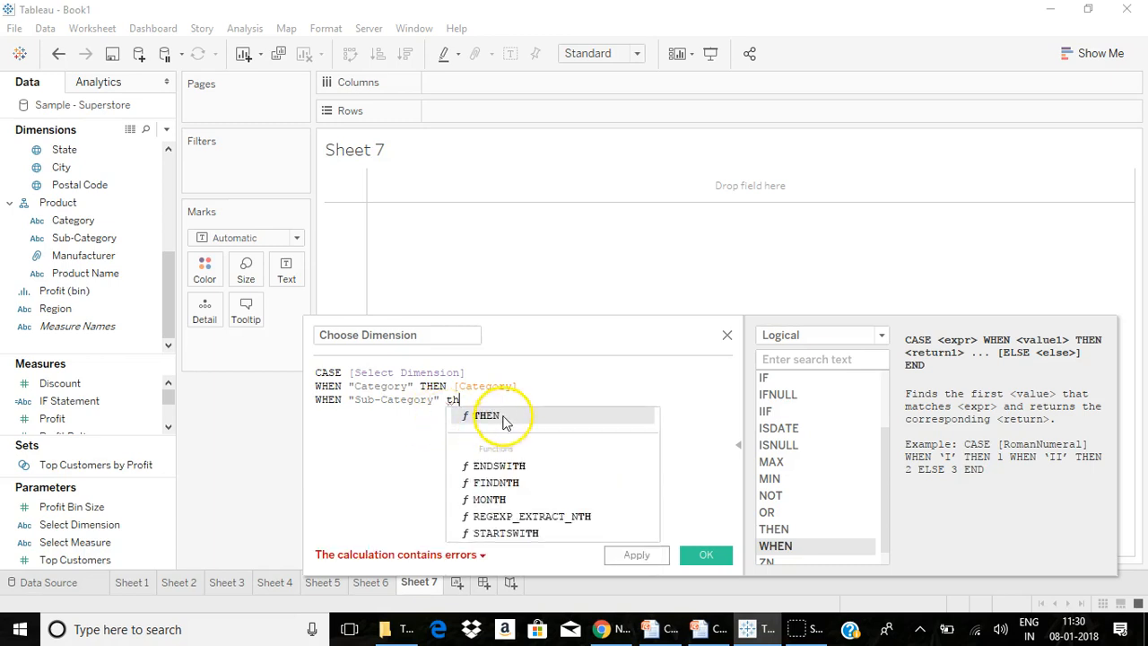
double_click(503, 416)
text([Su)
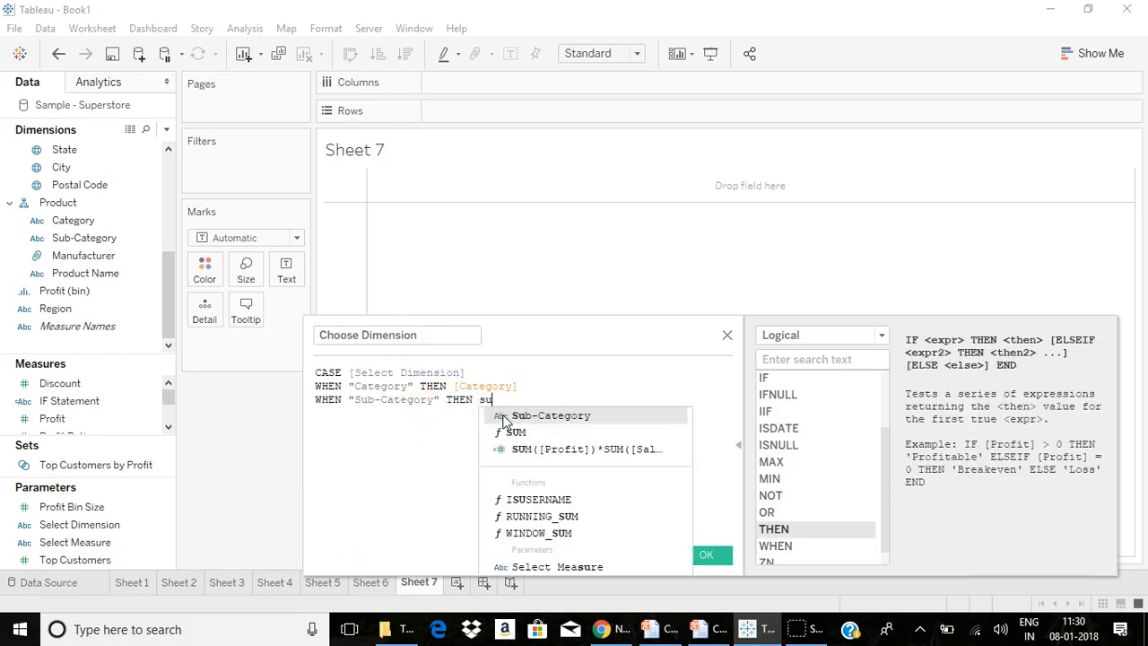
double_click(523, 414)
Step: Add the branch WHEN "Product Name" THEN [Product Name] on a new line of the Choose Dimension formula
key(Return)
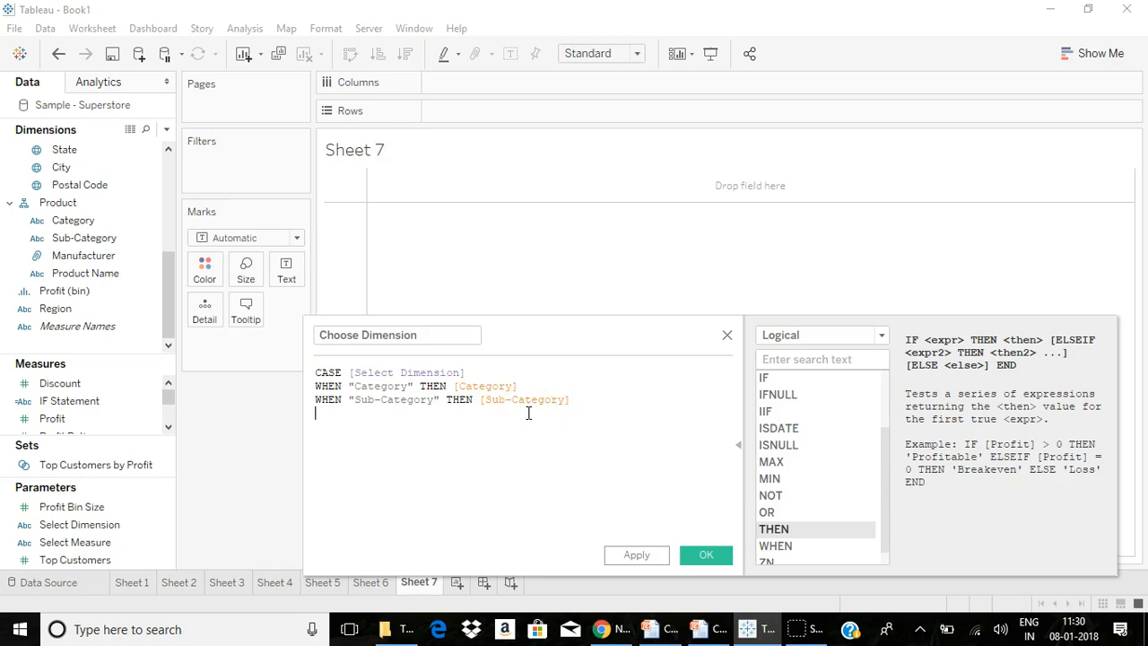
text(whe)
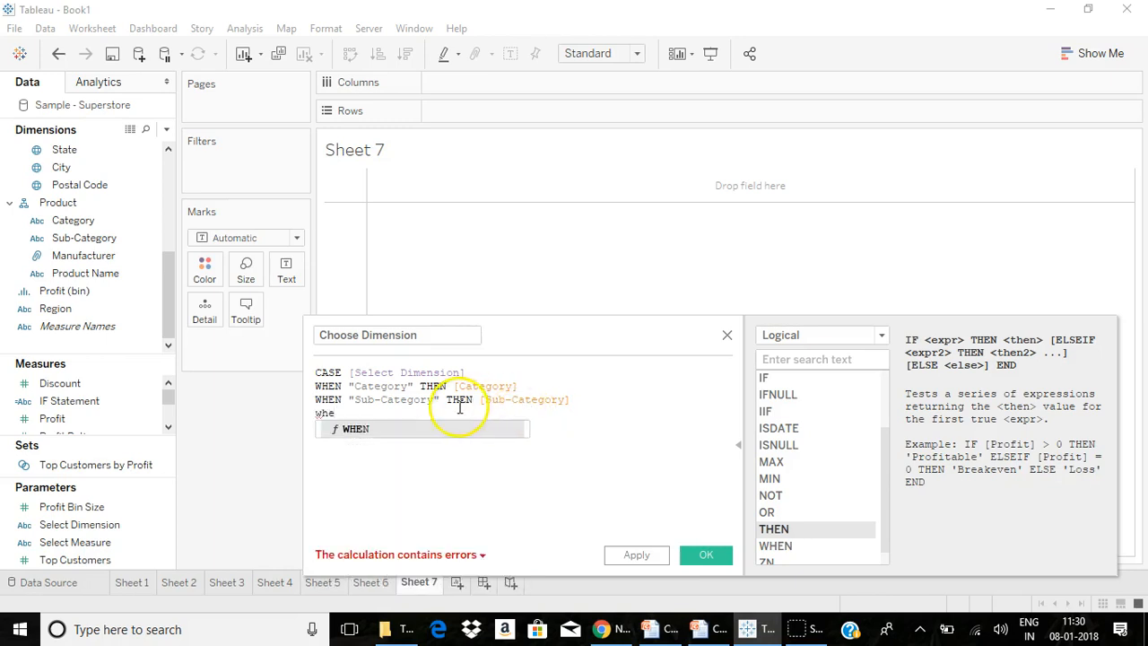
double_click(449, 422)
text(")
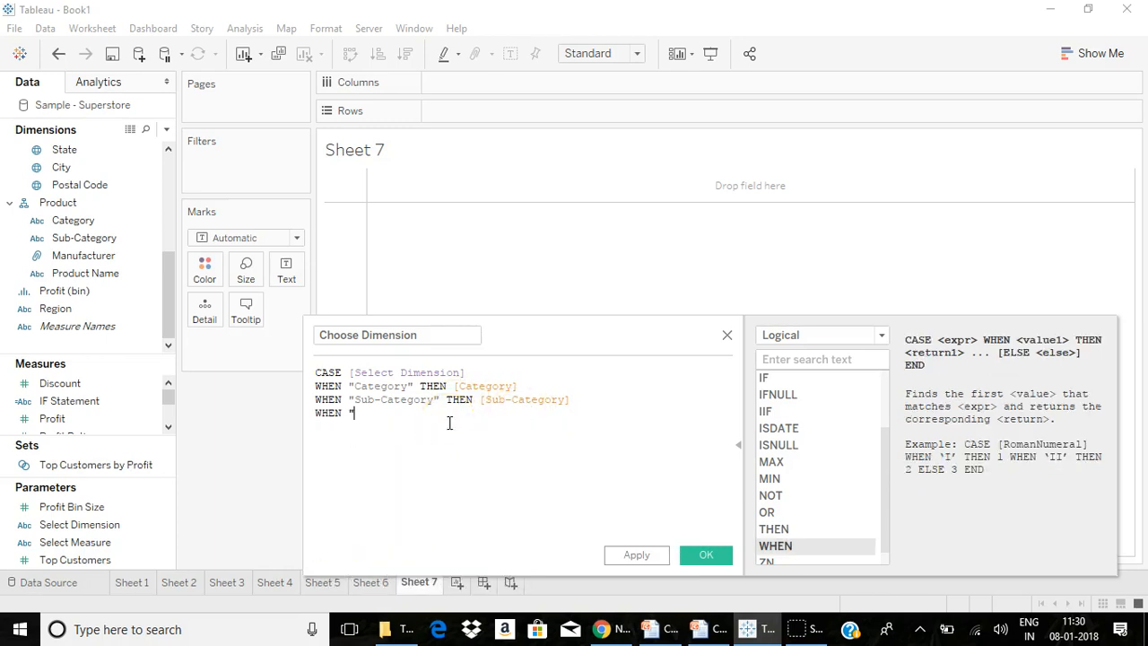
text(Product Name" th)
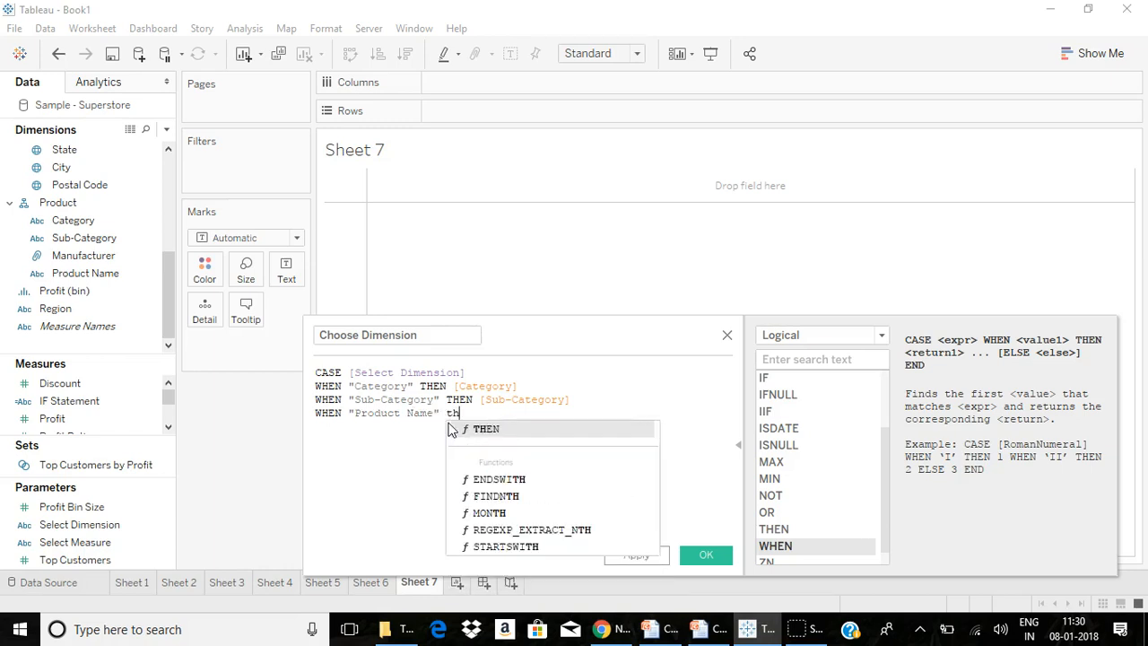
click(487, 431)
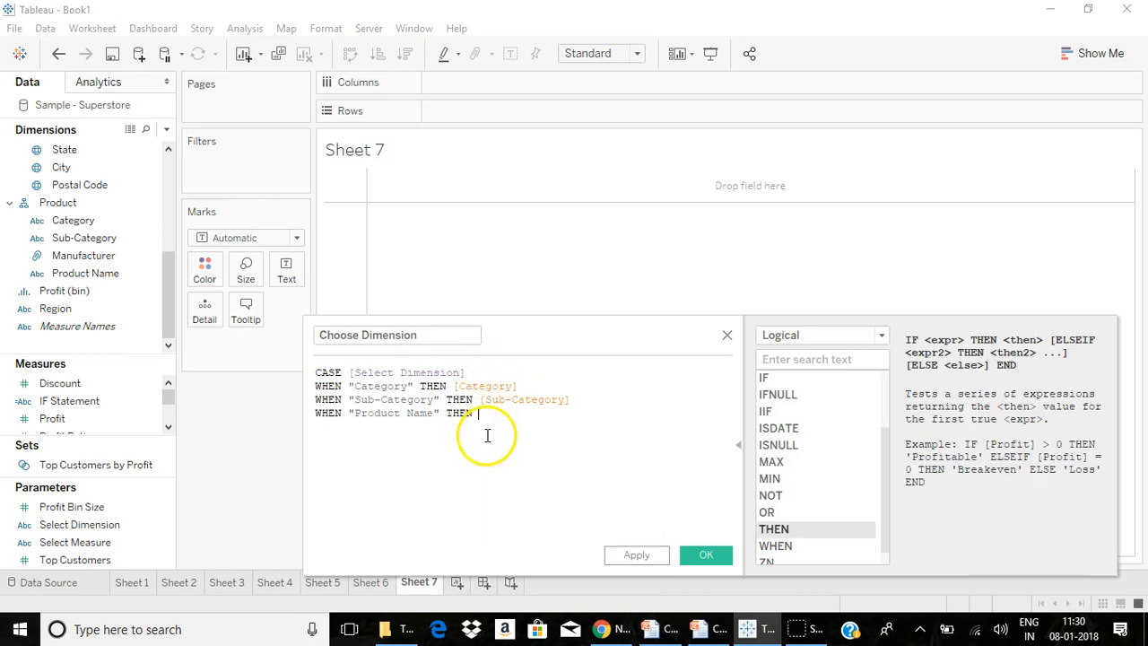
text(pr)
click(505, 444)
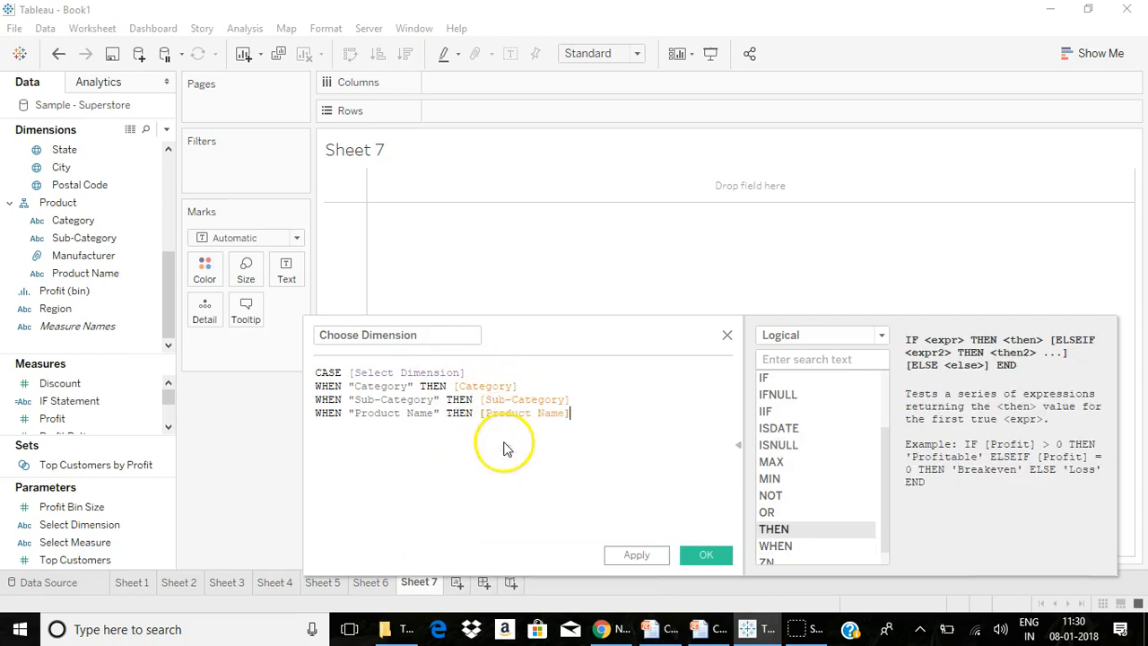
Step: Close the CASE expression with END and save the Choose Dimension calculated field
key(Return)
text(end)
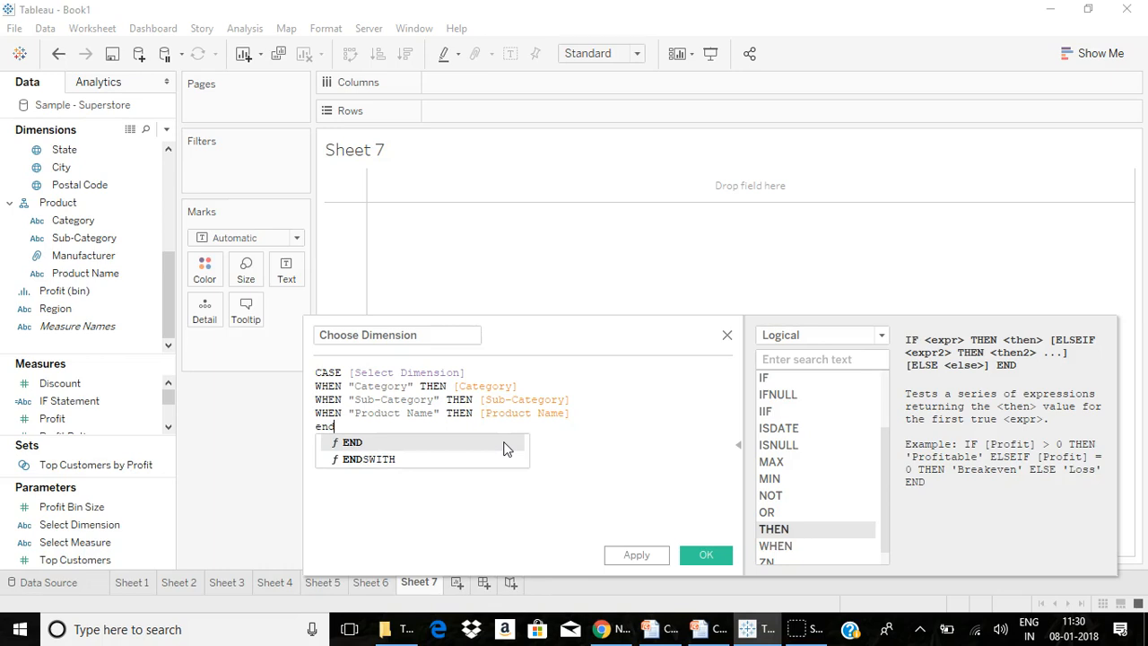
click(440, 443)
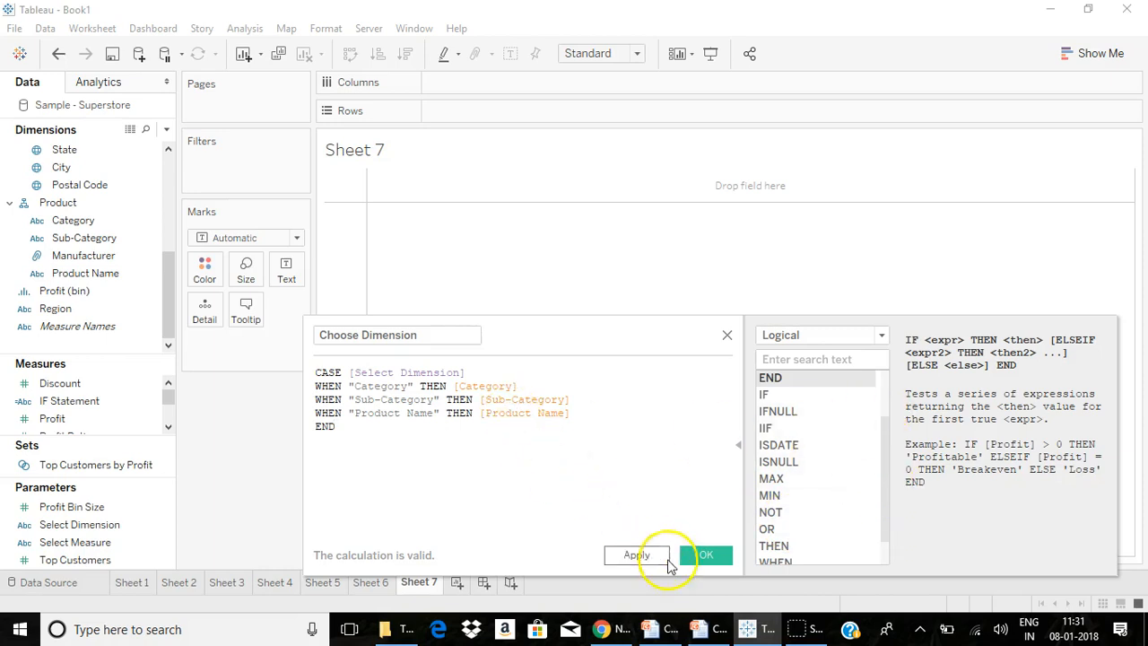
click(705, 557)
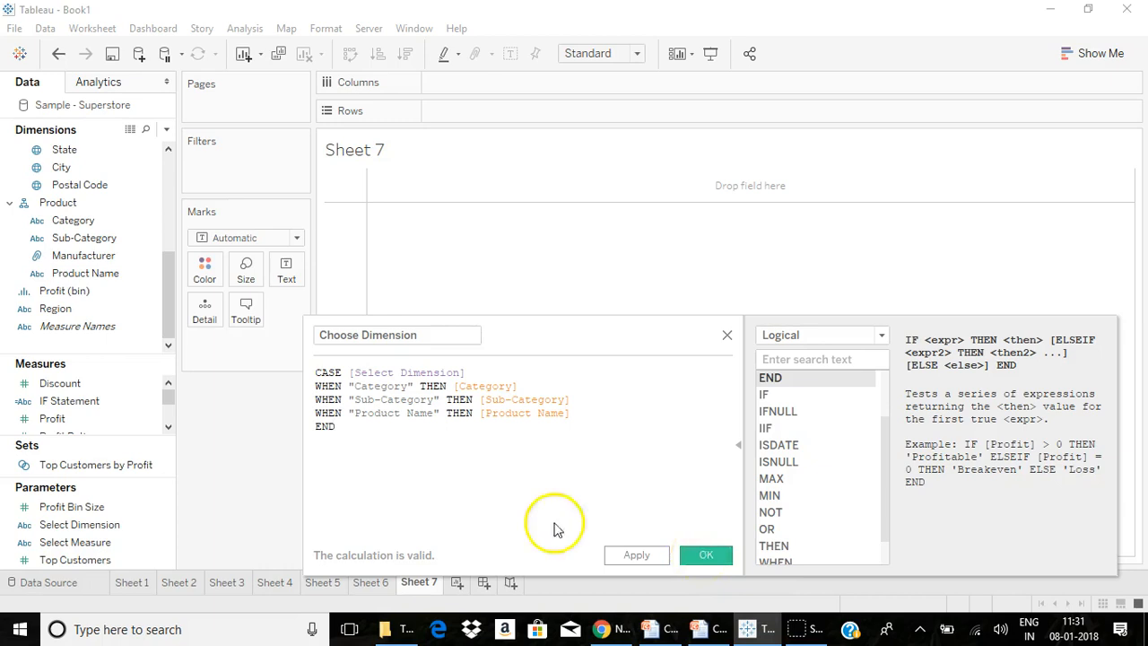
Step: Start a calculated field named Choose Measure and begin its formula with CASE [Select Measure]
click(167, 130)
click(147, 154)
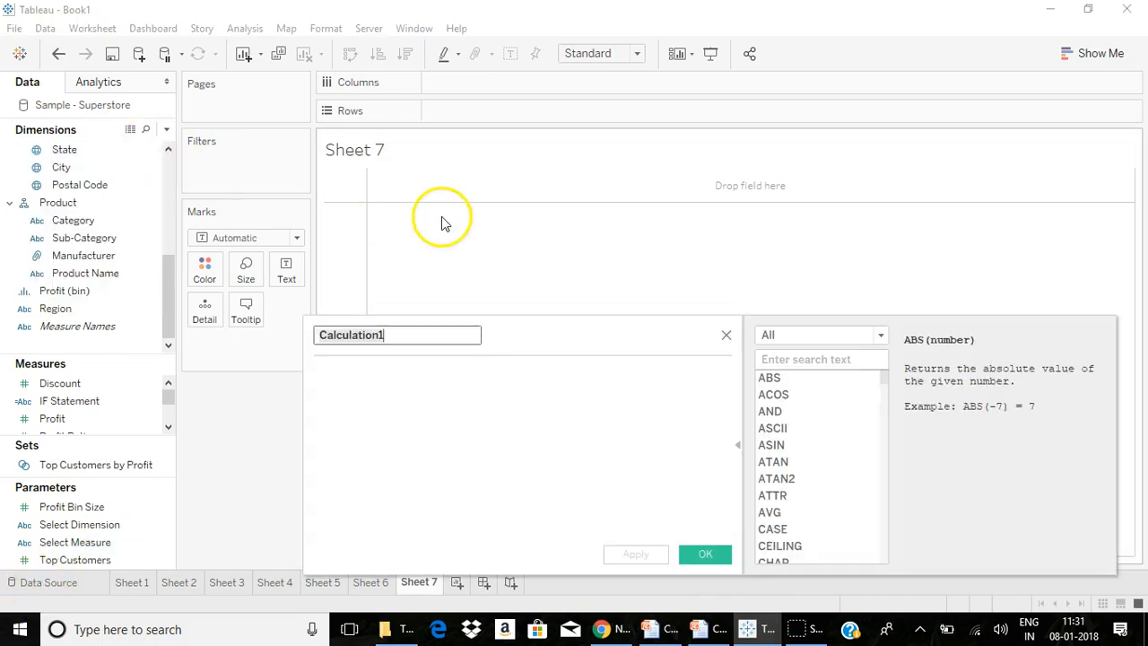
text(C)
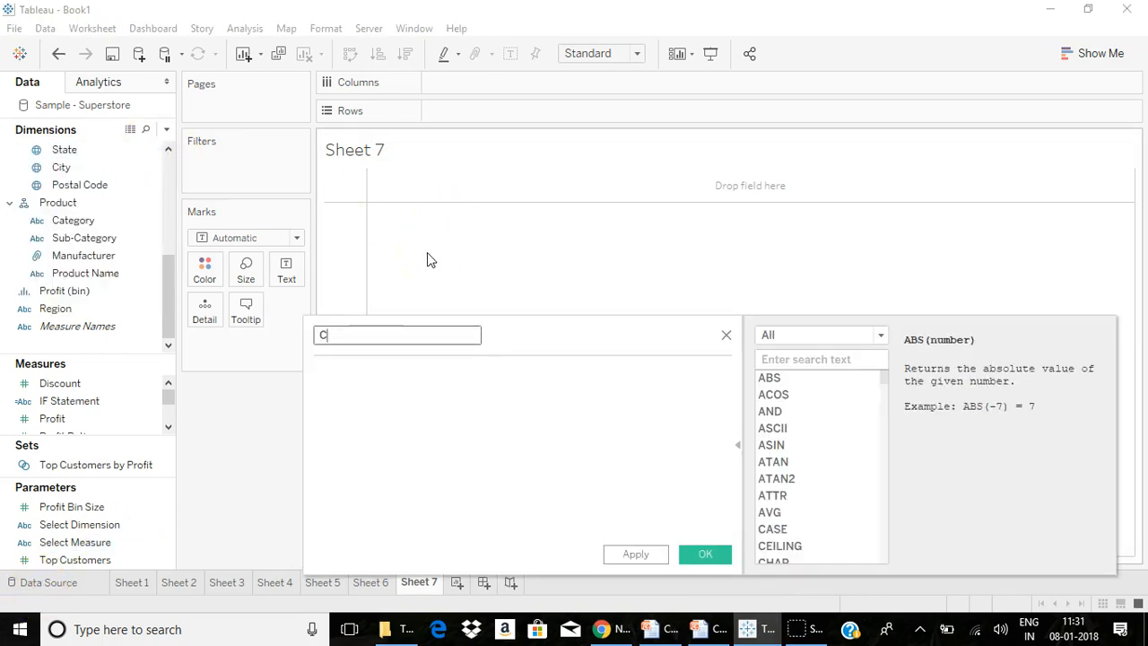
text(hoose Measure)
click(385, 401)
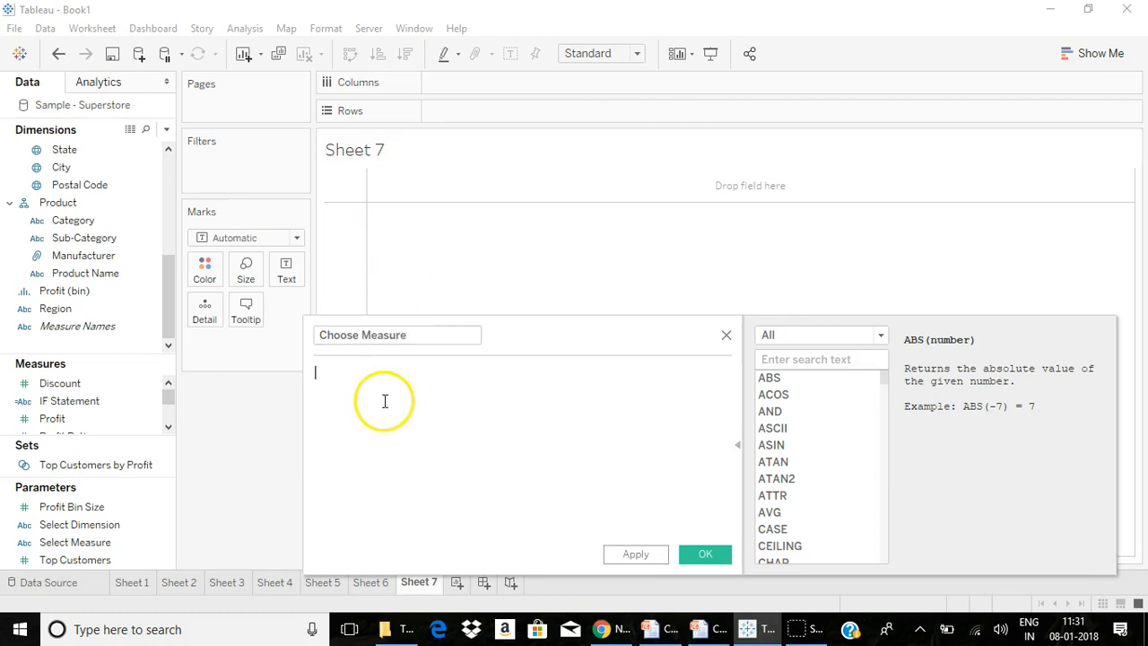
text(c)
key(Return)
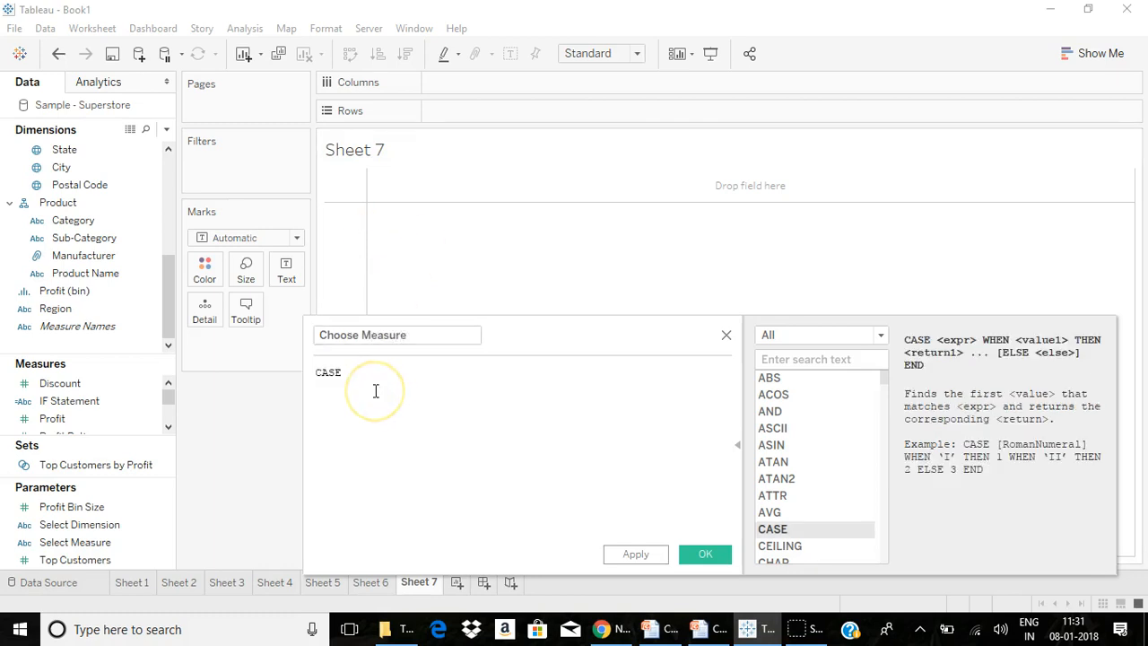
text(s)
double_click(411, 505)
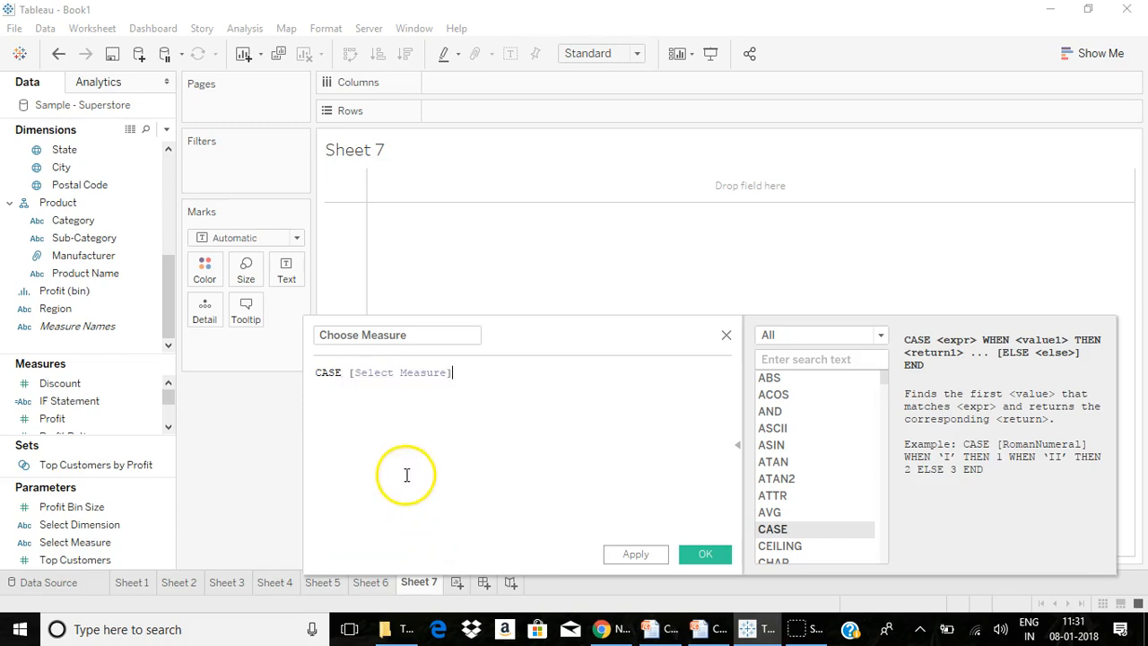
Step: Add the branch WHEN "Sales" THEN SUM([Sales]) to the Choose Measure formula
key(Return)
text(whe)
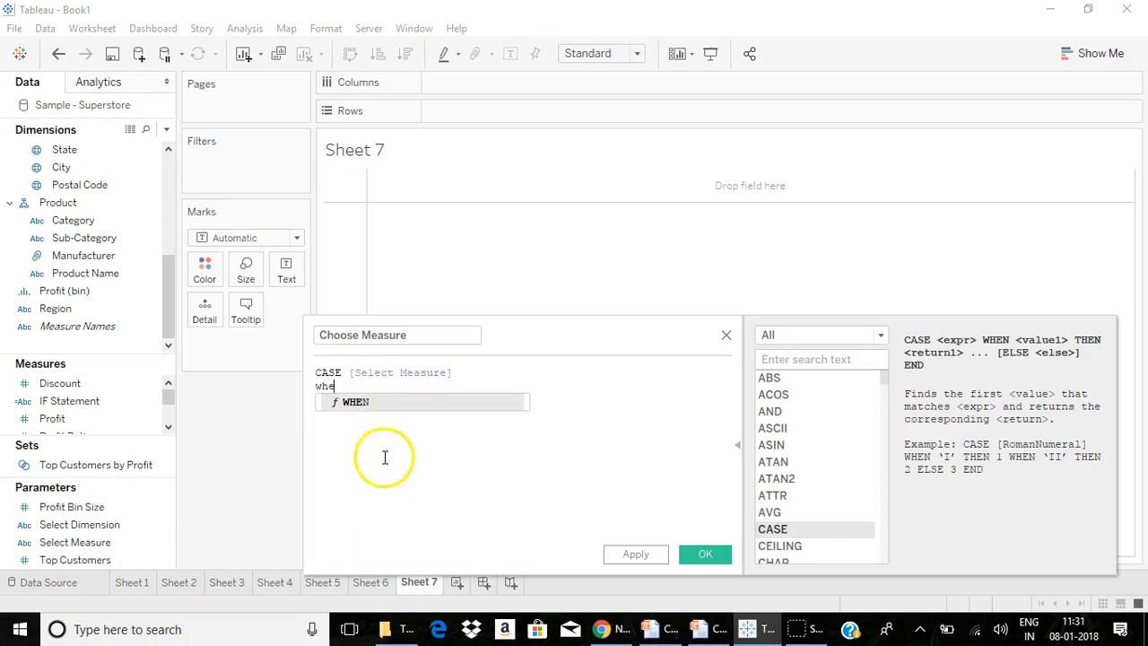
double_click(344, 403)
text("Sales:" th)
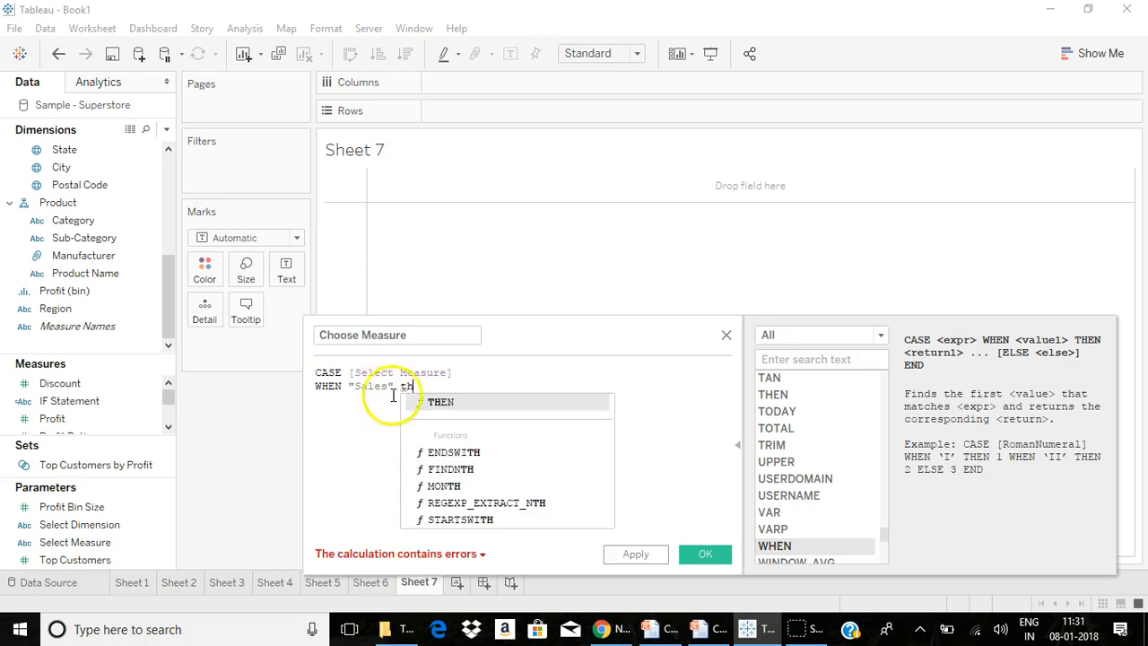
click(477, 403)
text(su)
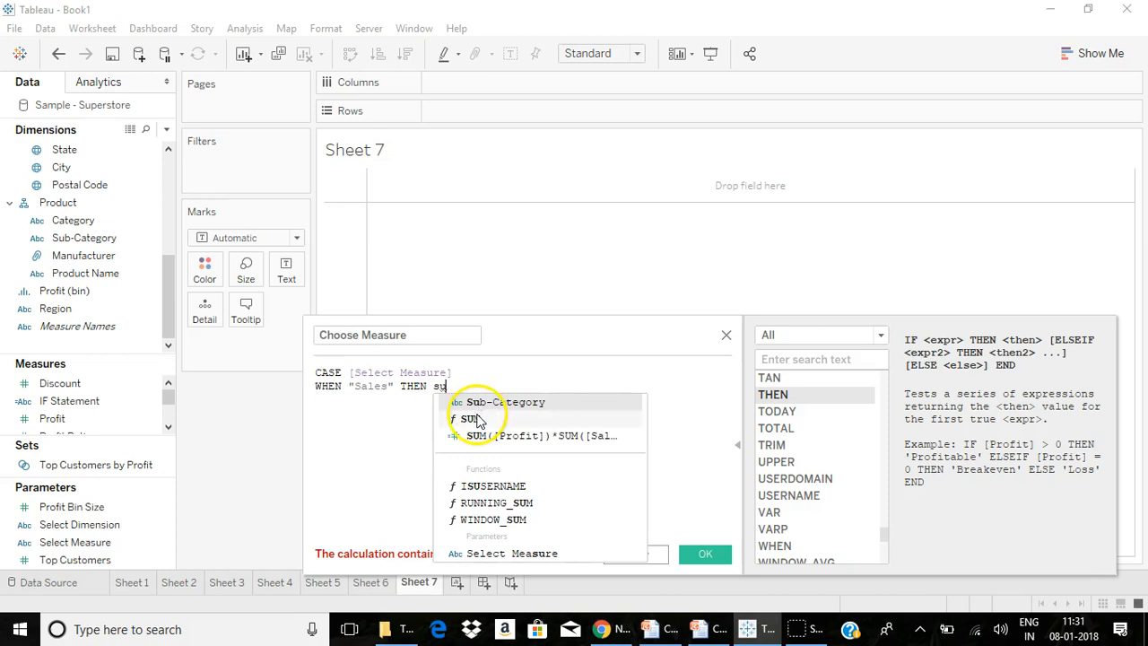
click(476, 419)
text(sa)
click(492, 397)
Step: Add the branch WHEN "Profit" THEN SUM([Profit]) below the Sales branch of the Choose Measure formula
key(Return)
text(wh)
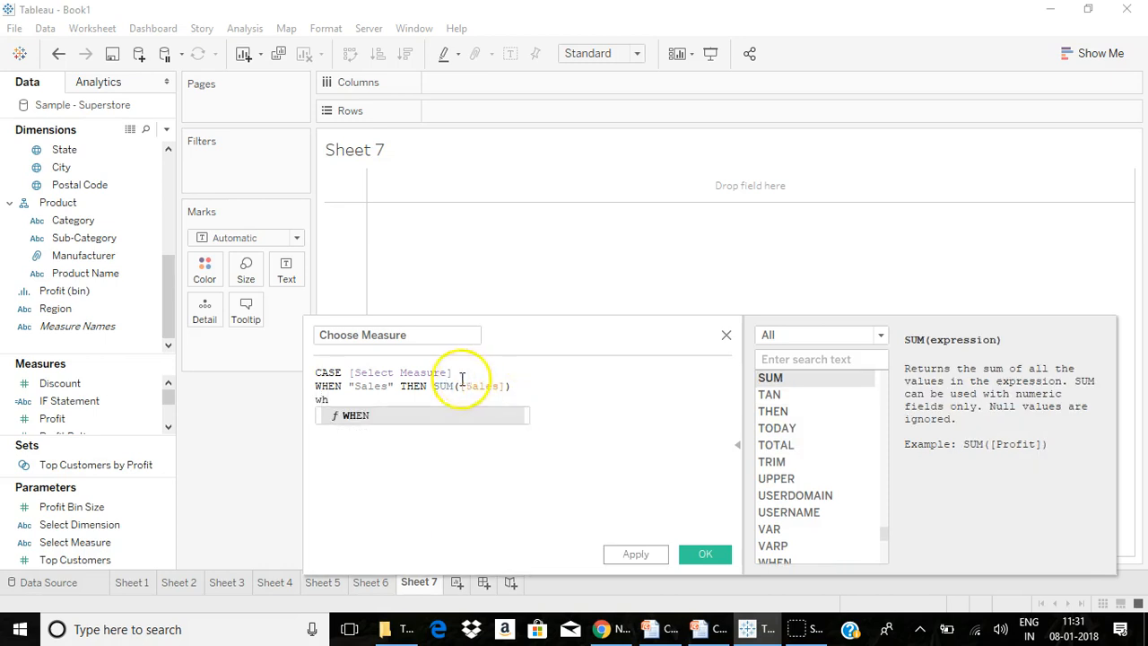
click(420, 417)
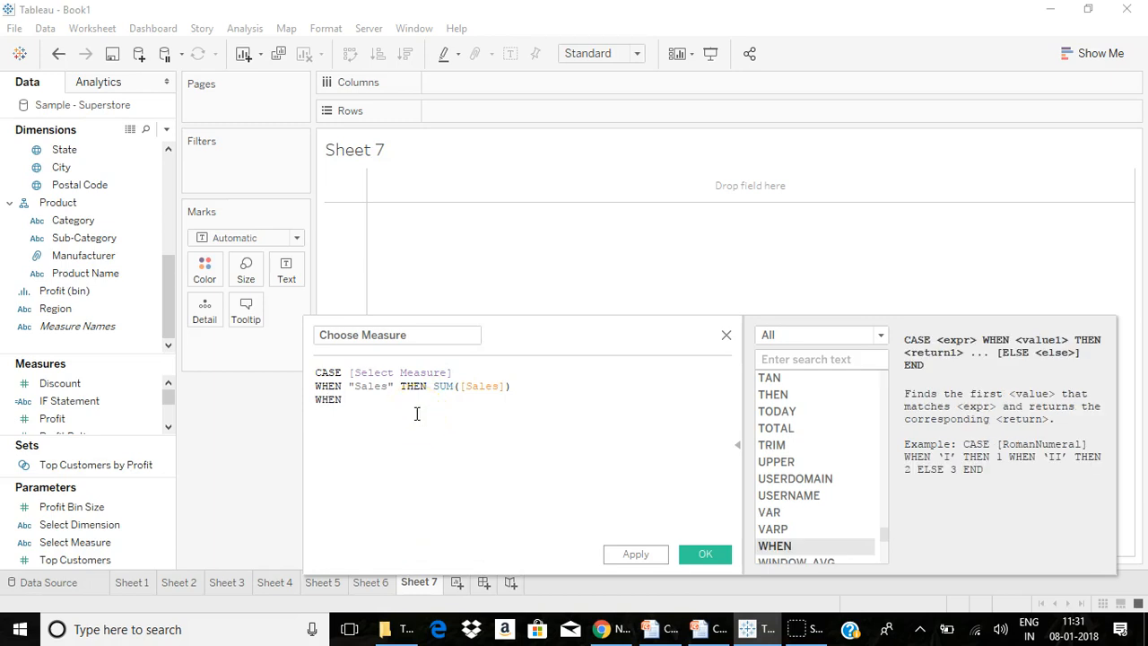
text("Profit" th)
key(Return)
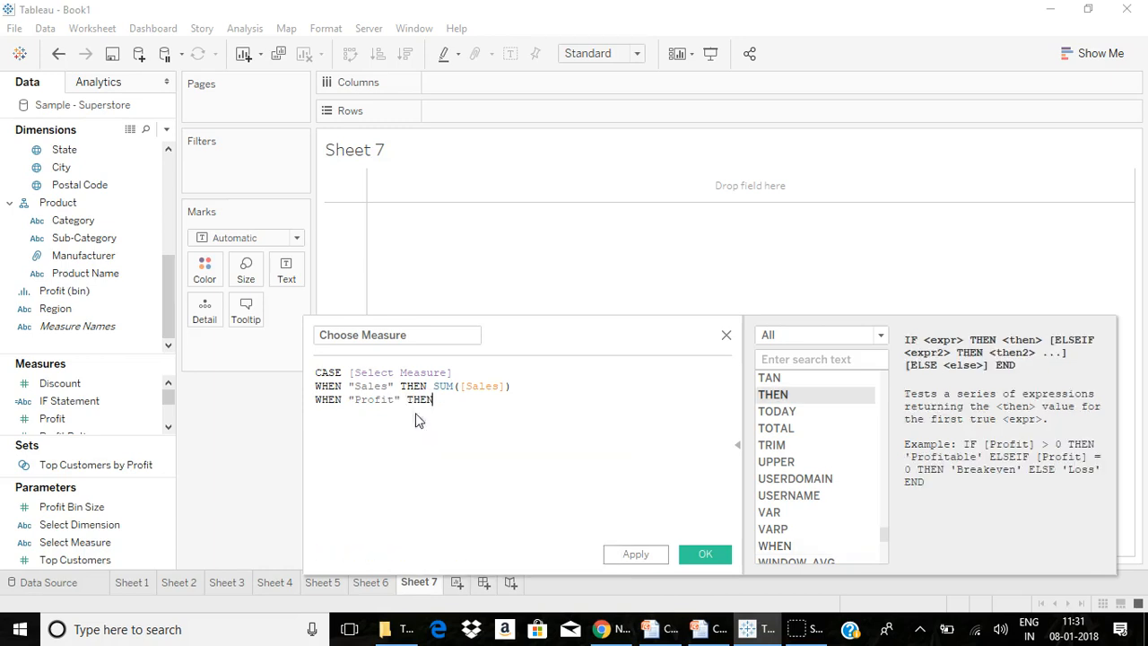
text(sum)
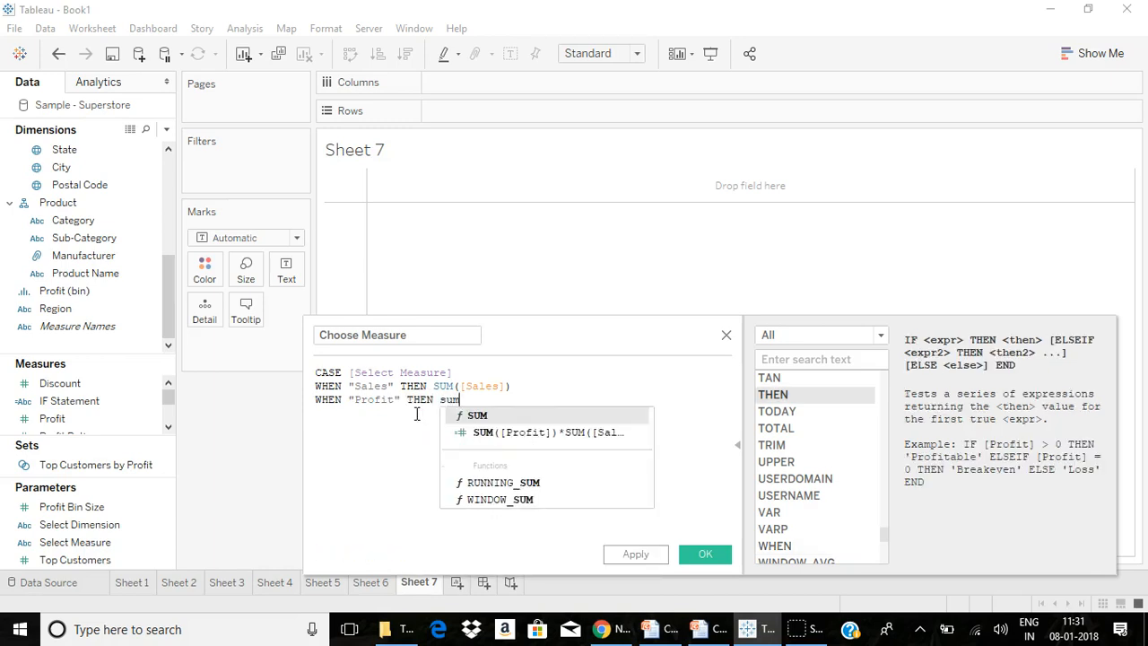
click(497, 415)
text(pr)
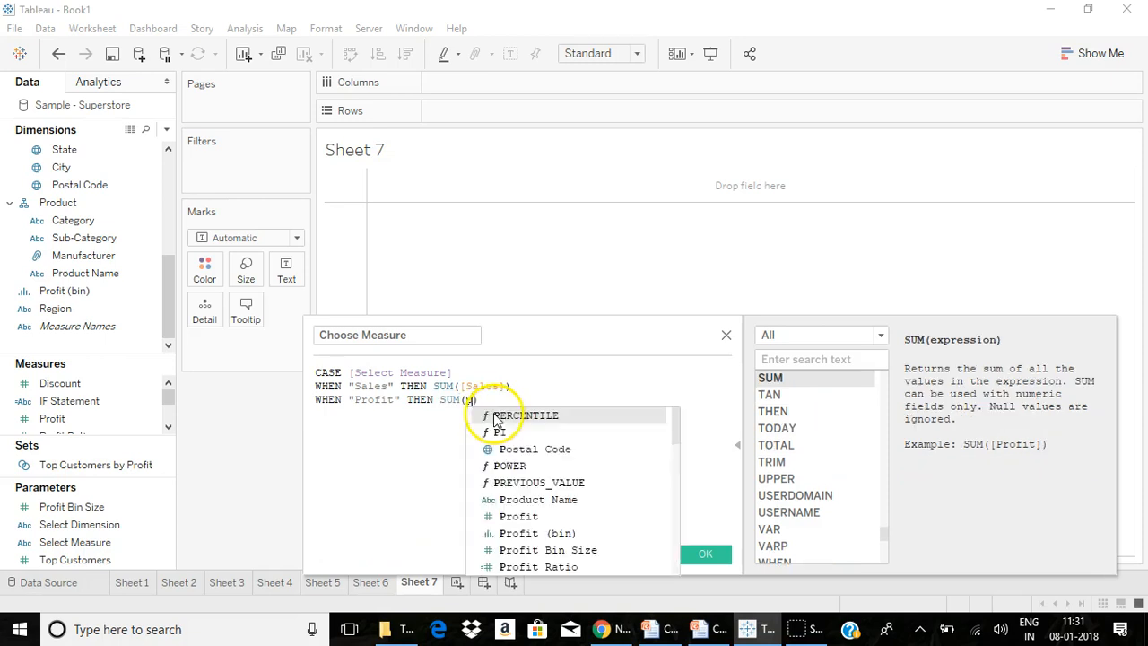
click(510, 449)
text())
Step: Add the branch WHEN "Profit Ratio" THEN [Profit Ratio Aggregated] and close the Choose Measure formula with END
key(Return)
text(whe)
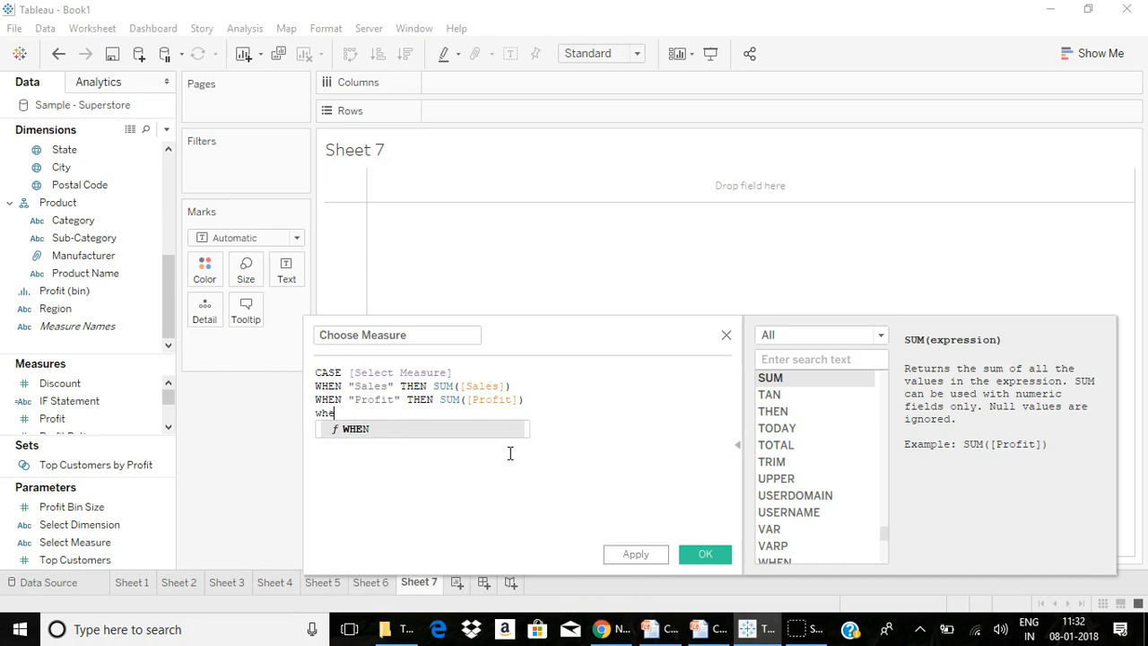
click(377, 430)
text("Prof)
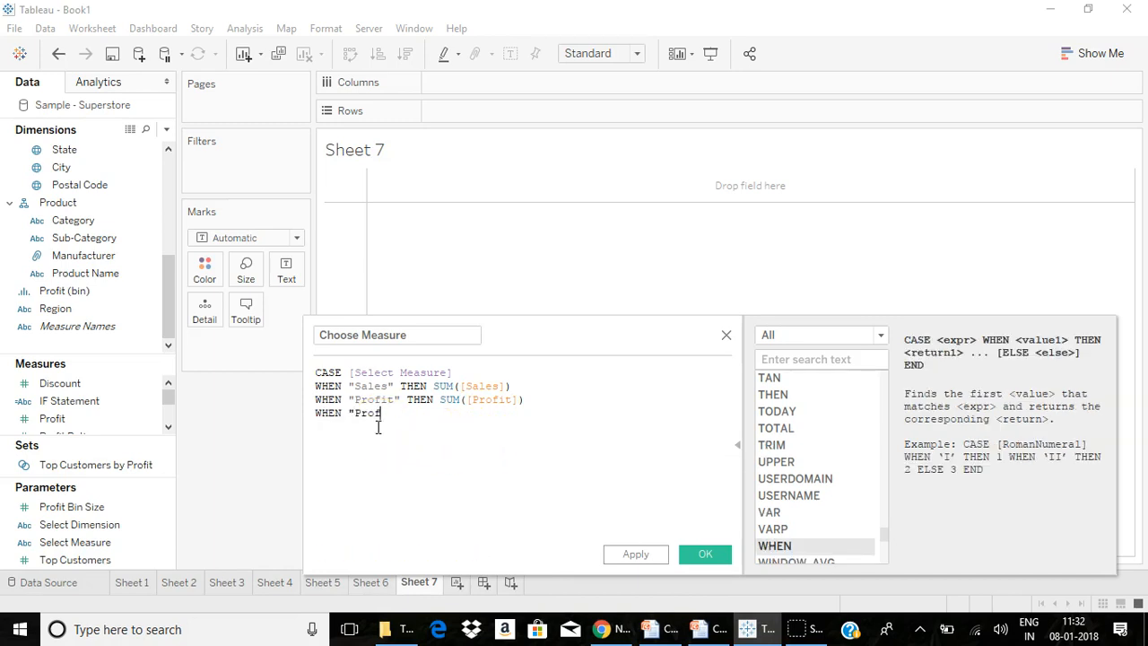
text(it Ratio" th)
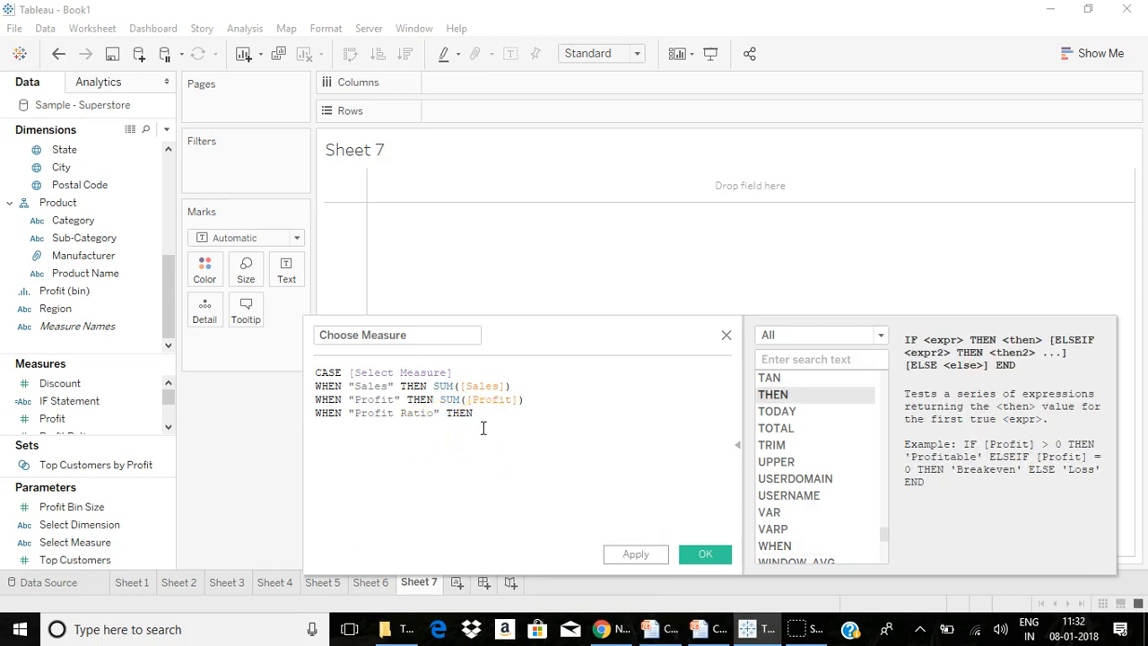
text(p)
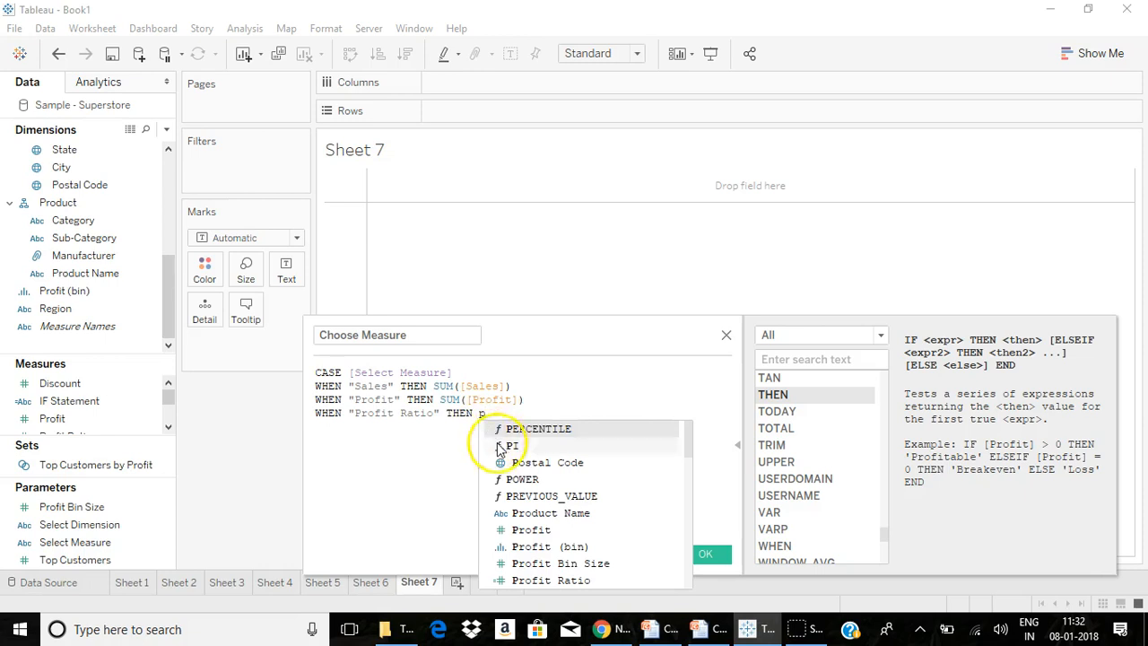
drag(688, 454, 702, 487)
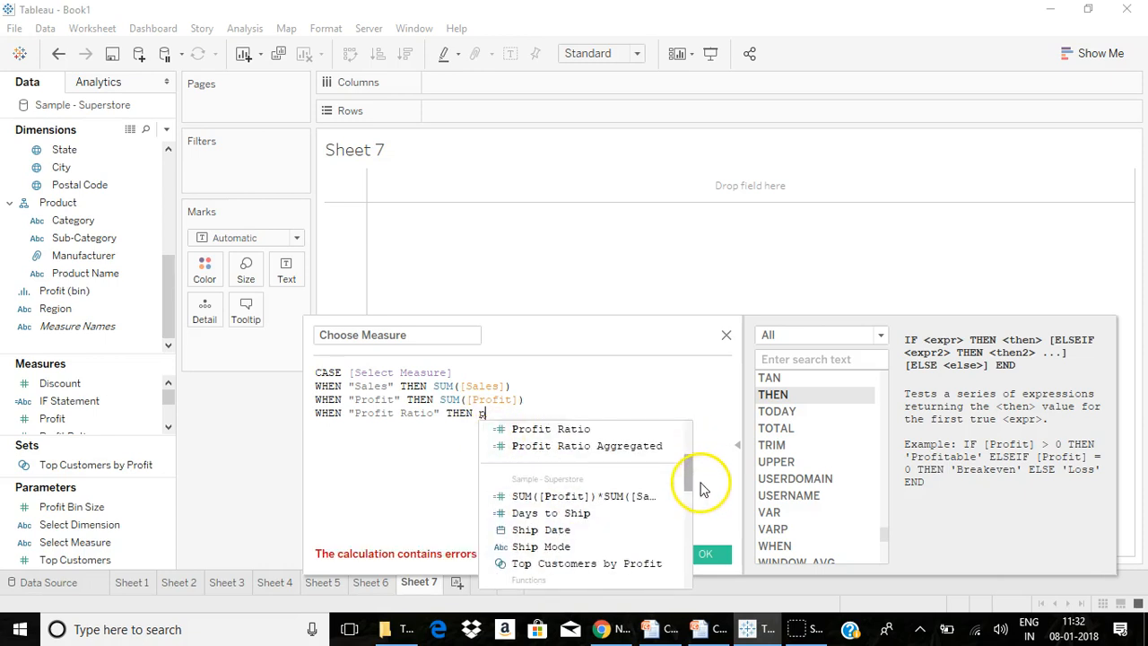
double_click(661, 446)
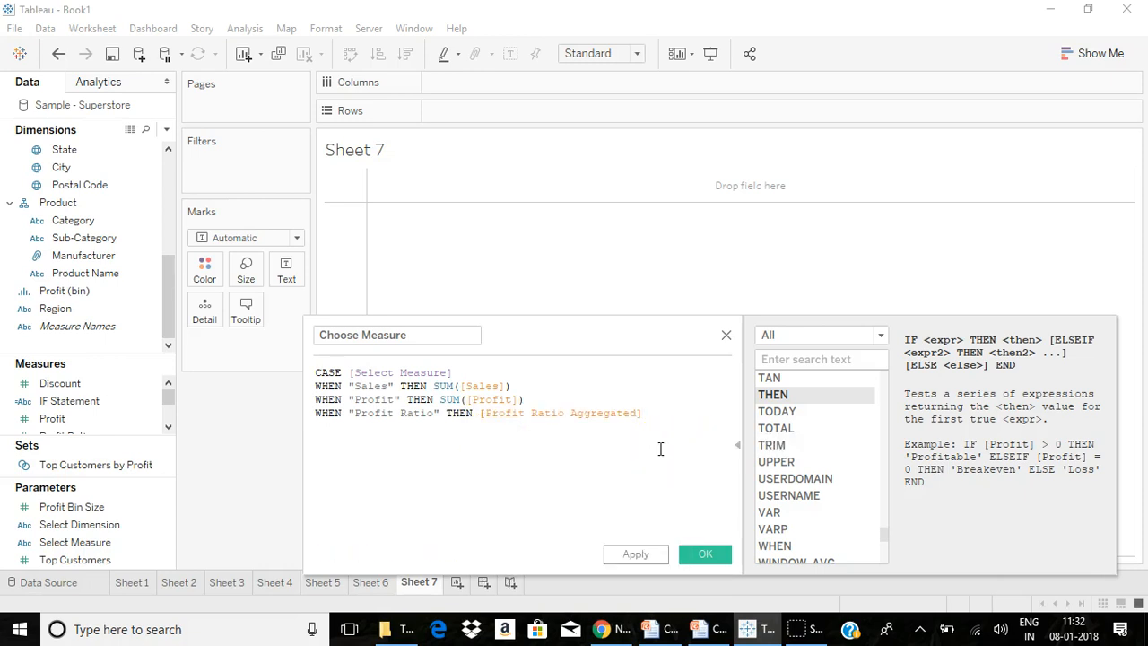
text(en)
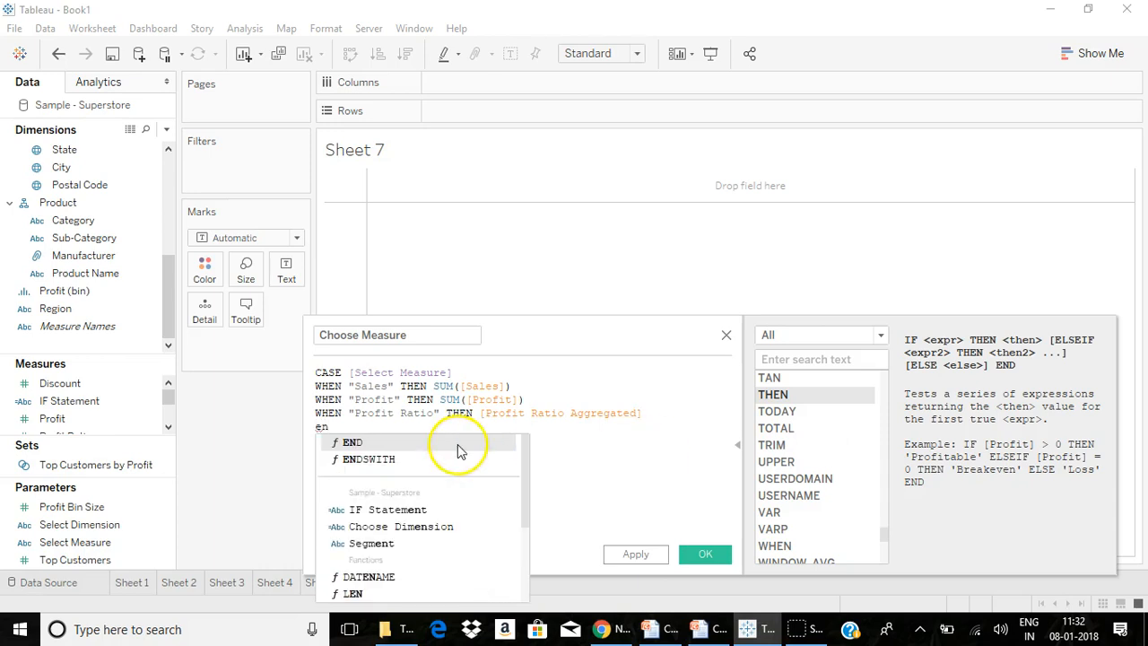
double_click(418, 444)
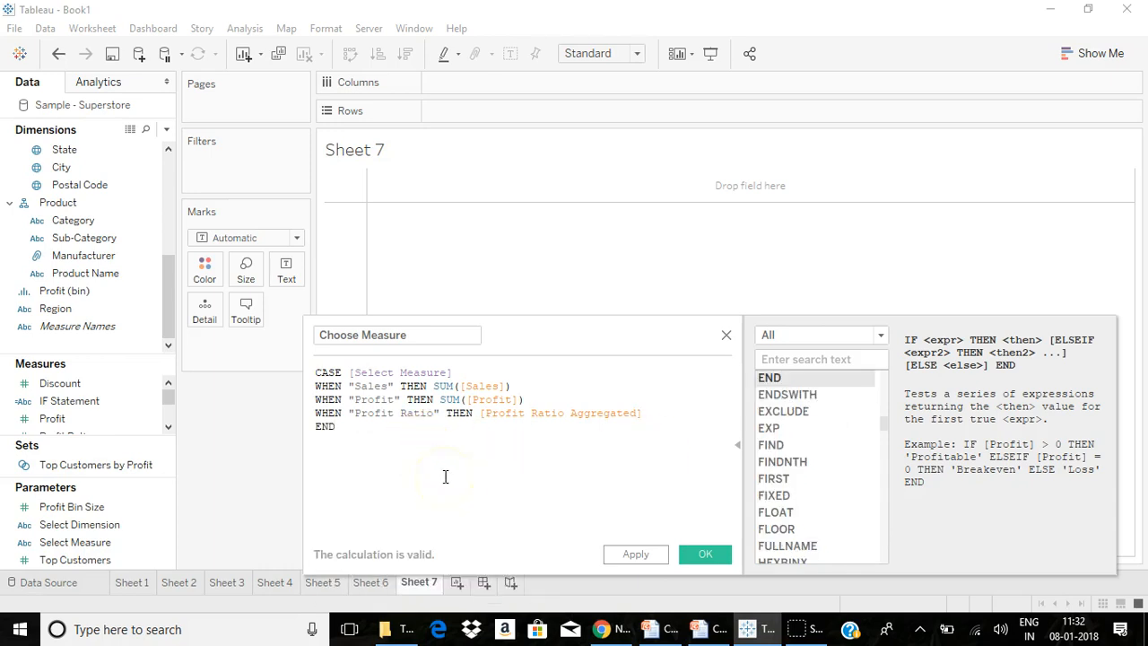
Step: Save the Choose Measure calculation and place the Choose Dimension field on Columns
click(689, 553)
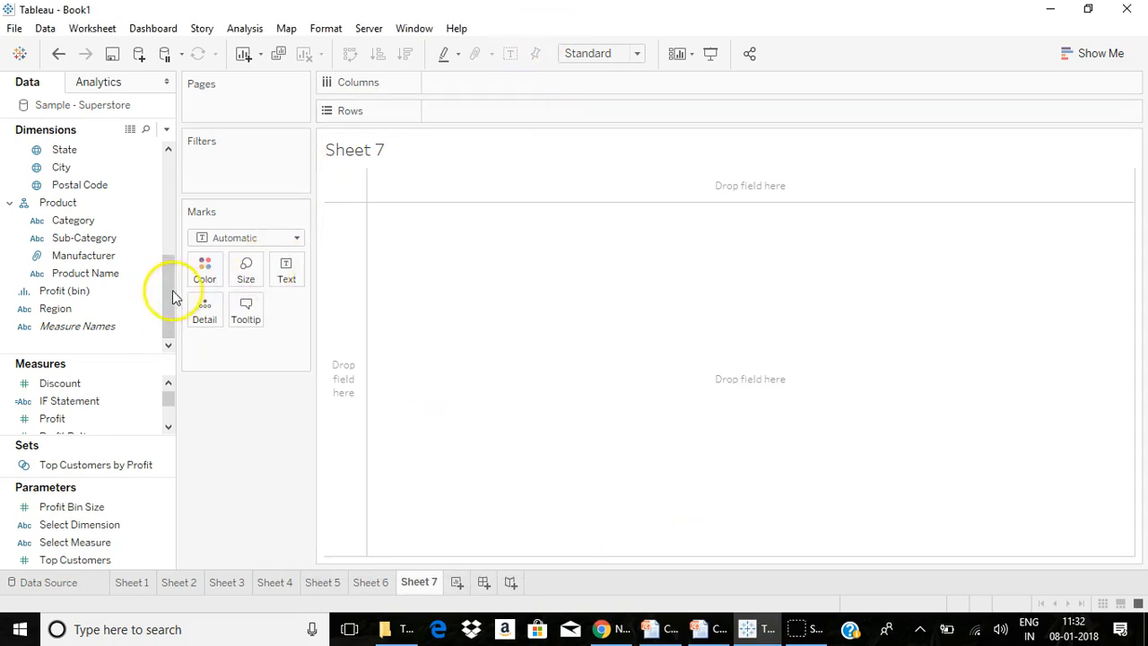
scroll(172, 278, up, 2)
scroll(172, 267, up, 3)
drag(90, 237, 516, 87)
Step: Place the Choose Measure field on Rows to chart it against Choose Dimension
drag(171, 200, 170, 289)
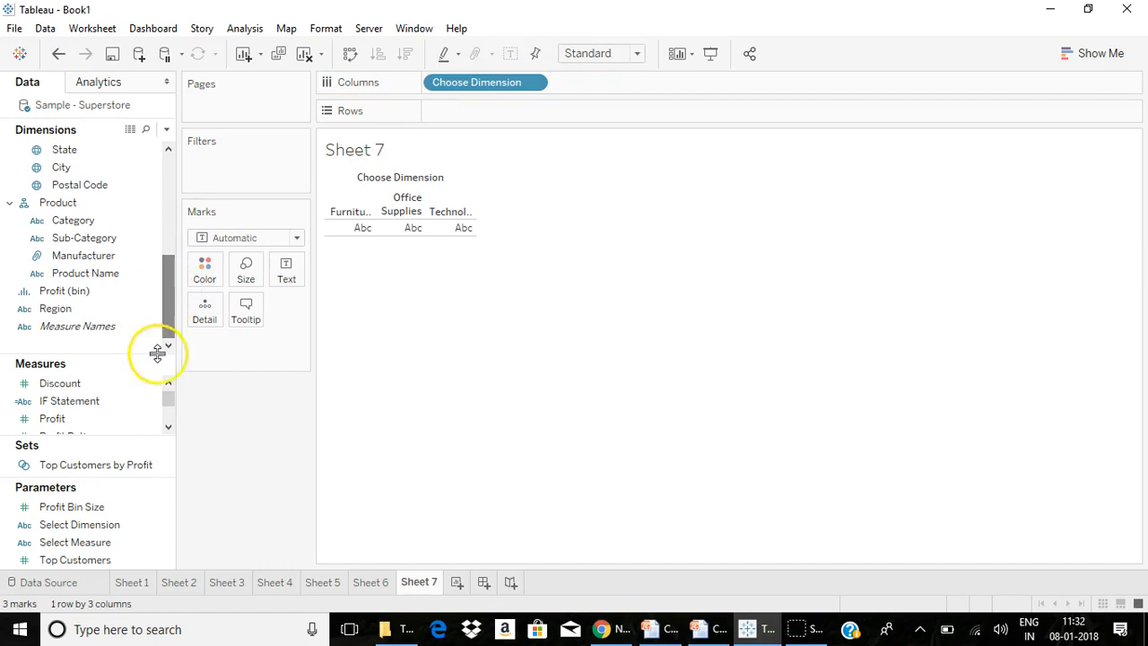
scroll(169, 392, up, 1)
click(94, 388)
drag(94, 392, 500, 113)
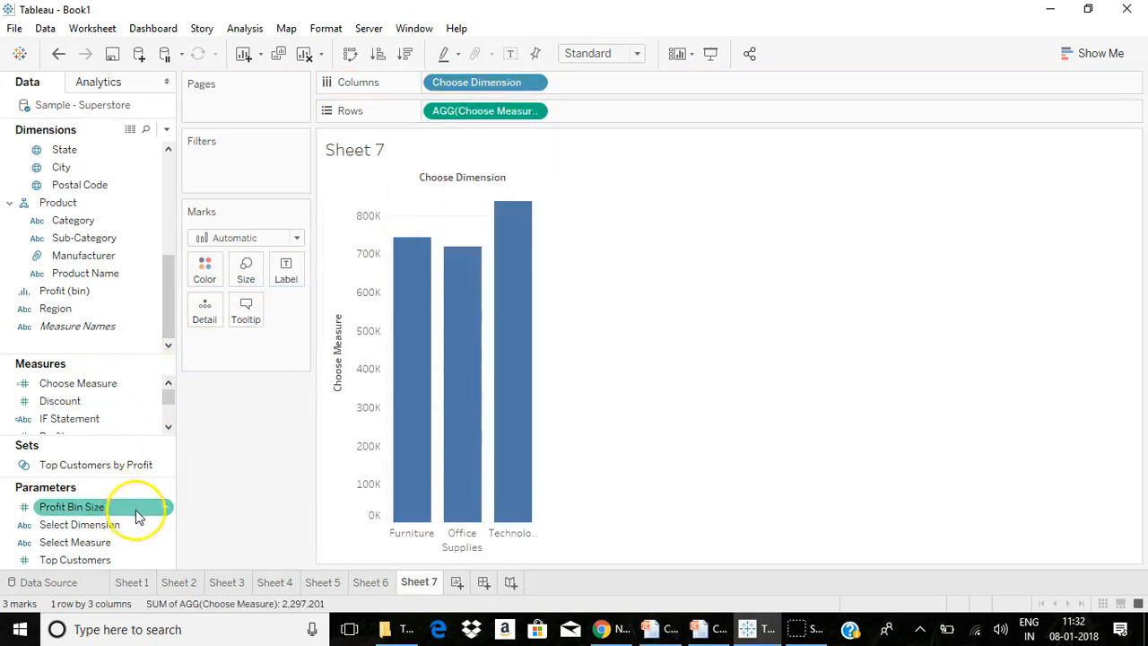
Step: Show the parameter controls for Select Dimension and Select Measure on the sheet
click(165, 526)
click(267, 248)
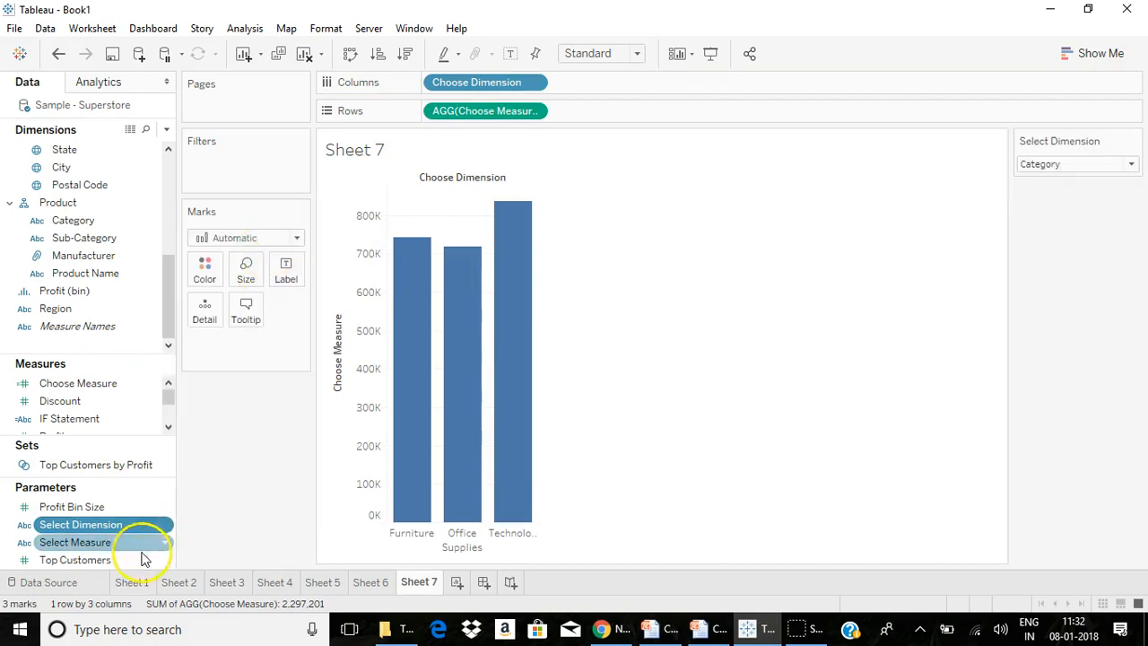
click(165, 543)
click(239, 269)
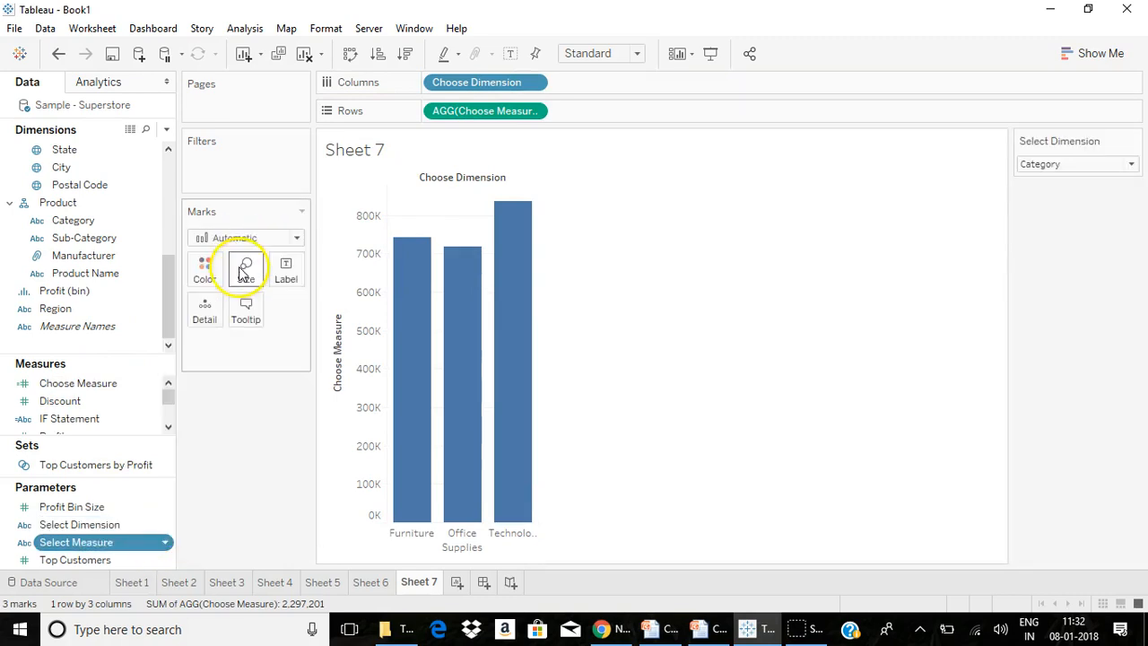
Step: Set the Select Dimension parameter to Sub-Category and the Select Measure parameter to Profit
click(1032, 165)
click(1036, 198)
click(1030, 218)
click(1036, 251)
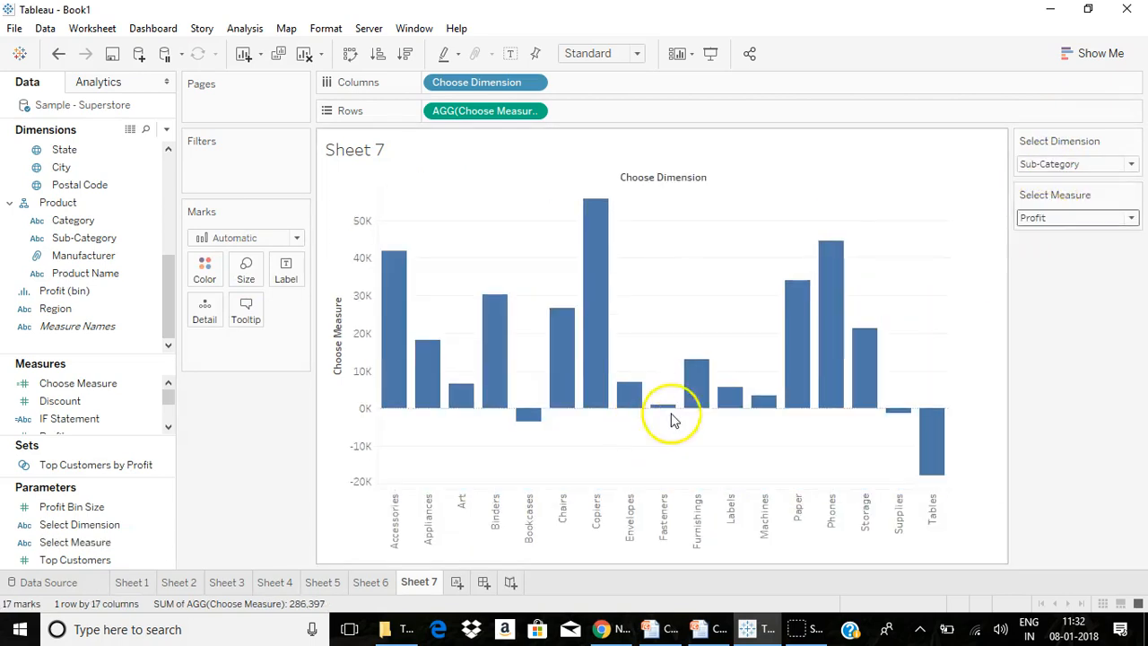
Step: Set the Select Dimension parameter to Product Name and the Select Measure parameter to Profit Ratio
click(1068, 163)
click(1062, 216)
click(1068, 218)
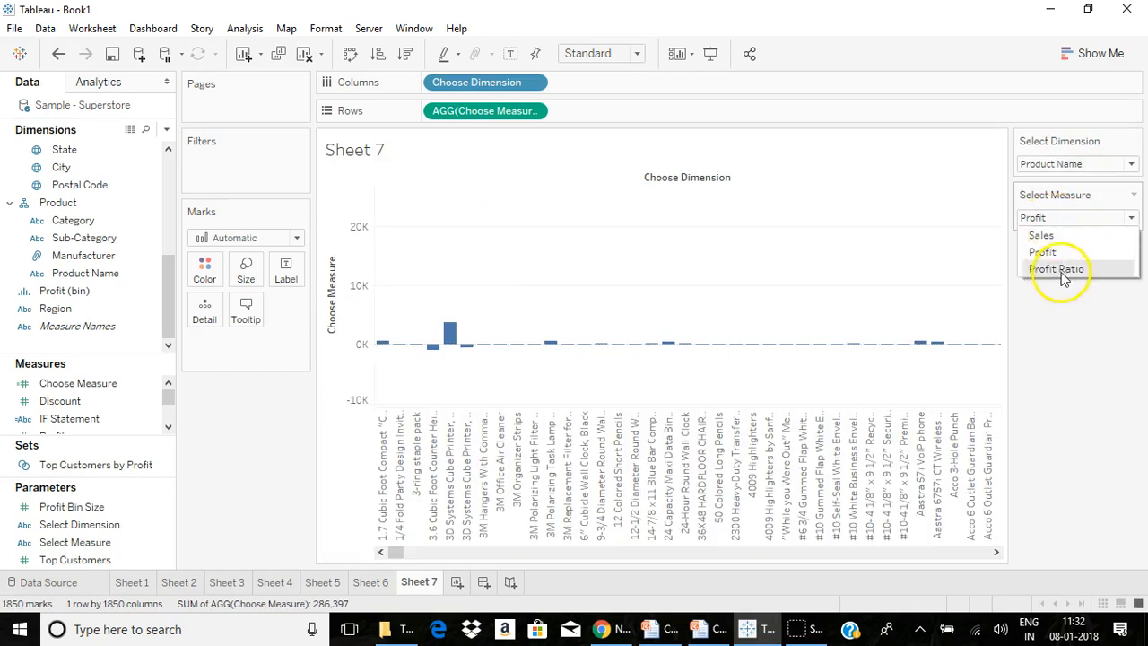
click(1058, 267)
Step: Test the Select Dimension parameter by cycling through Sub-Category and Category and returning to Product Name
click(1077, 165)
click(1067, 197)
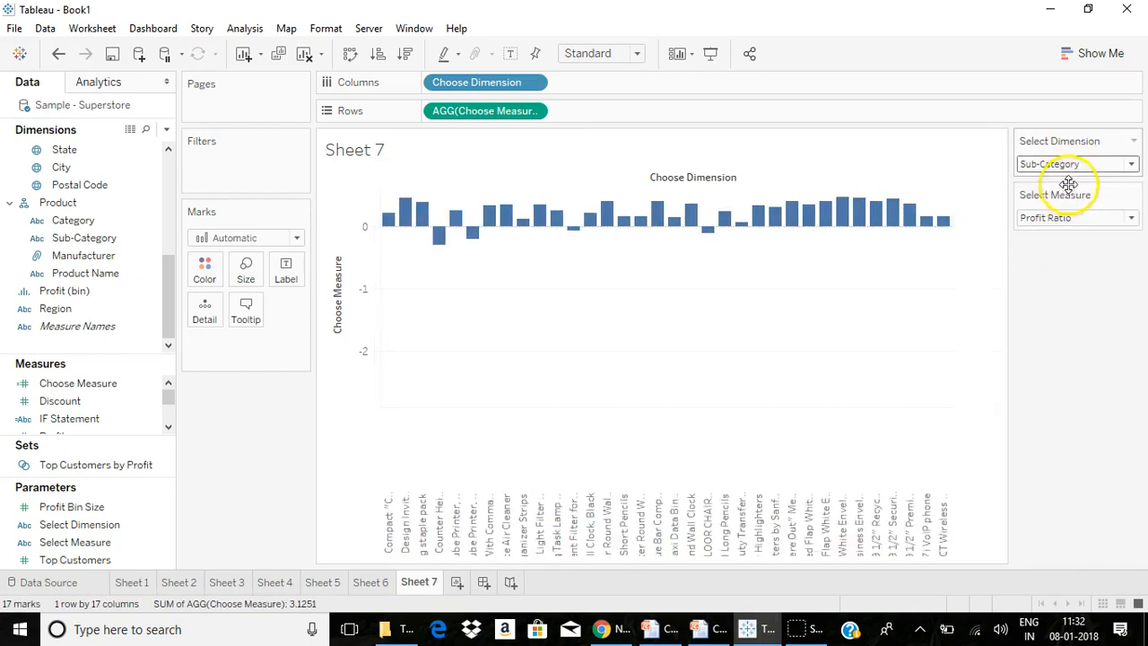
click(1071, 163)
click(1072, 183)
click(1076, 167)
click(1072, 198)
click(1076, 169)
click(1063, 216)
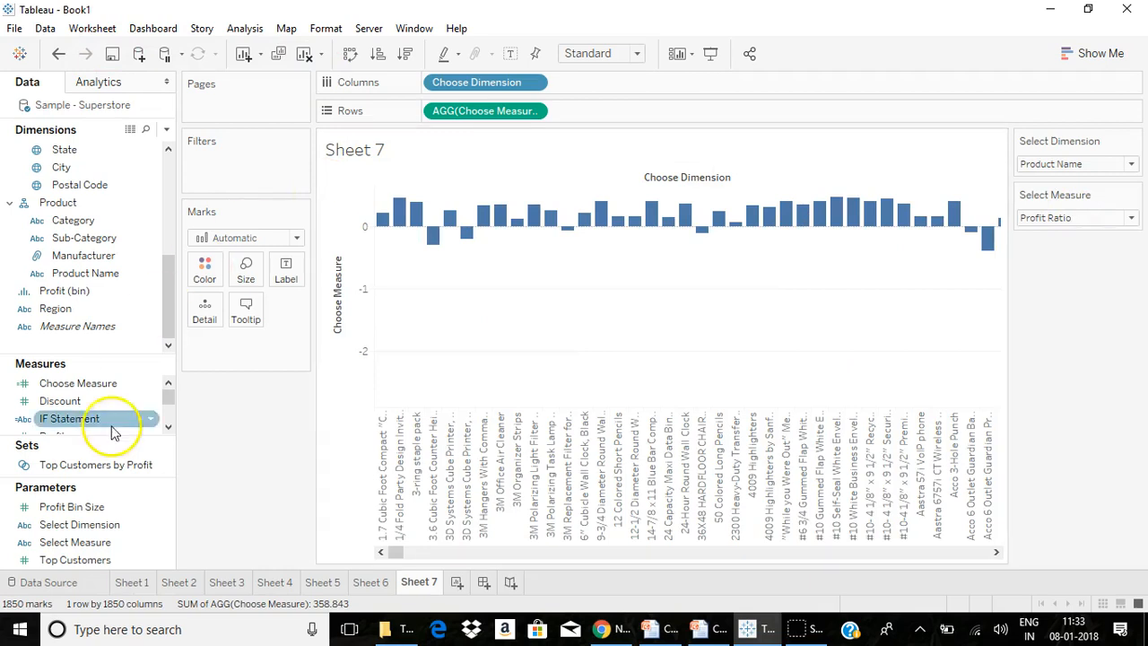
Step: Add a new worksheet and start a new calculated field on it
click(455, 583)
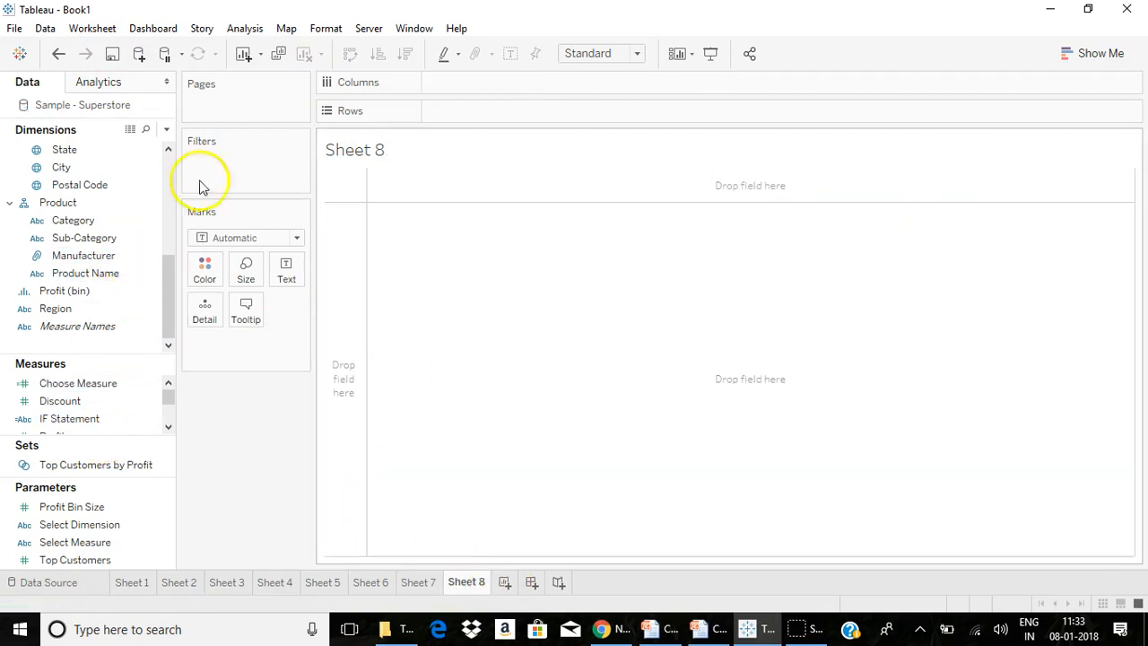
click(167, 133)
click(134, 147)
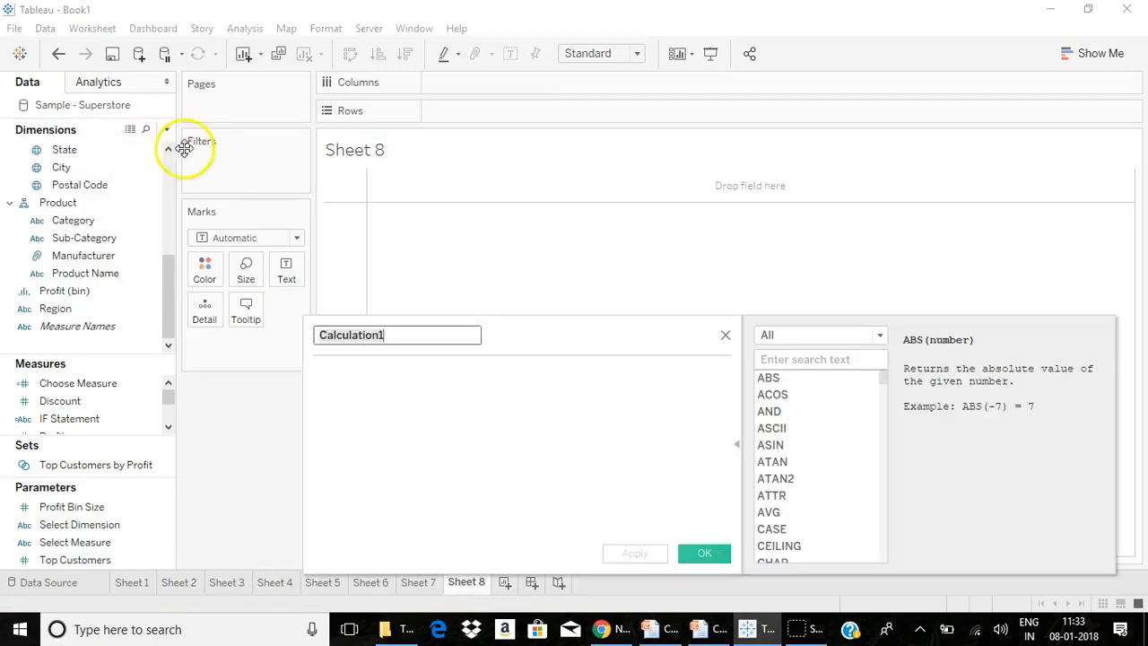
Step: Examine the descriptions of aggregate functions such as MIN and MAX, and the list of User functions
click(796, 337)
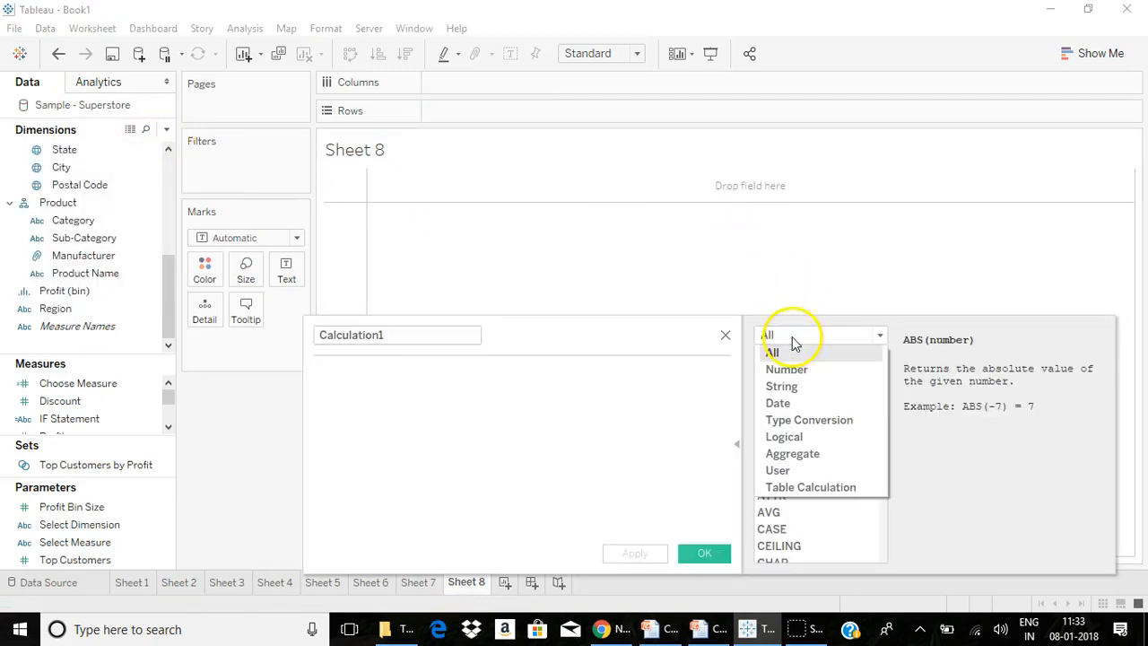
click(813, 454)
click(793, 410)
click(793, 445)
click(795, 498)
drag(876, 436, 800, 519)
click(800, 516)
click(795, 478)
click(796, 462)
click(785, 445)
click(802, 529)
click(796, 478)
click(795, 445)
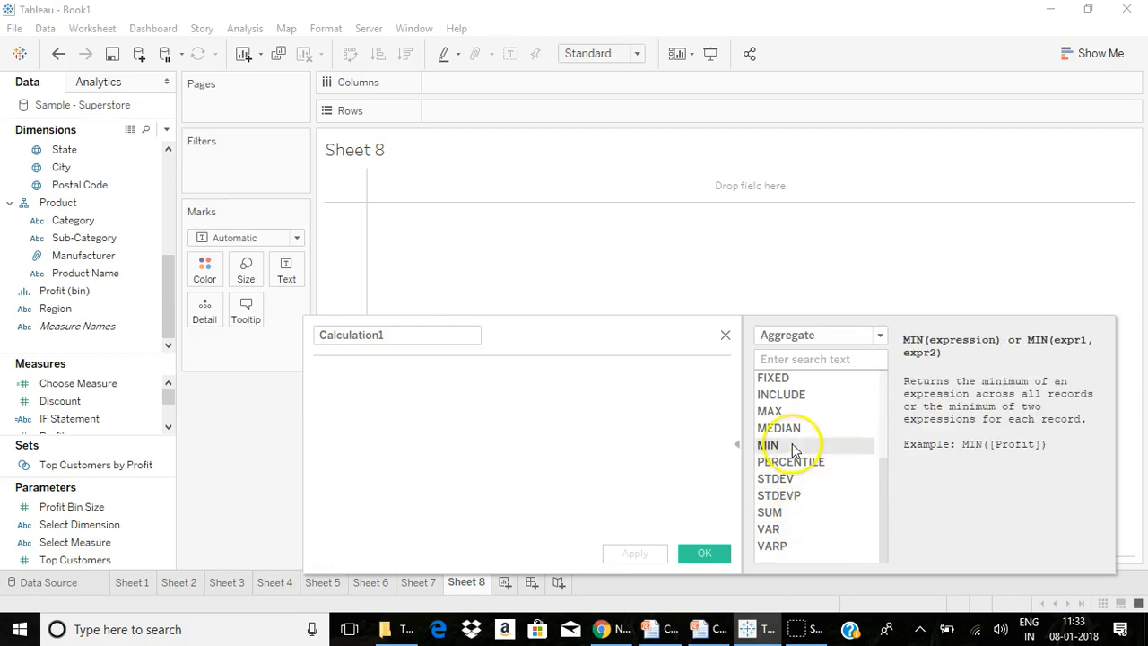
click(790, 413)
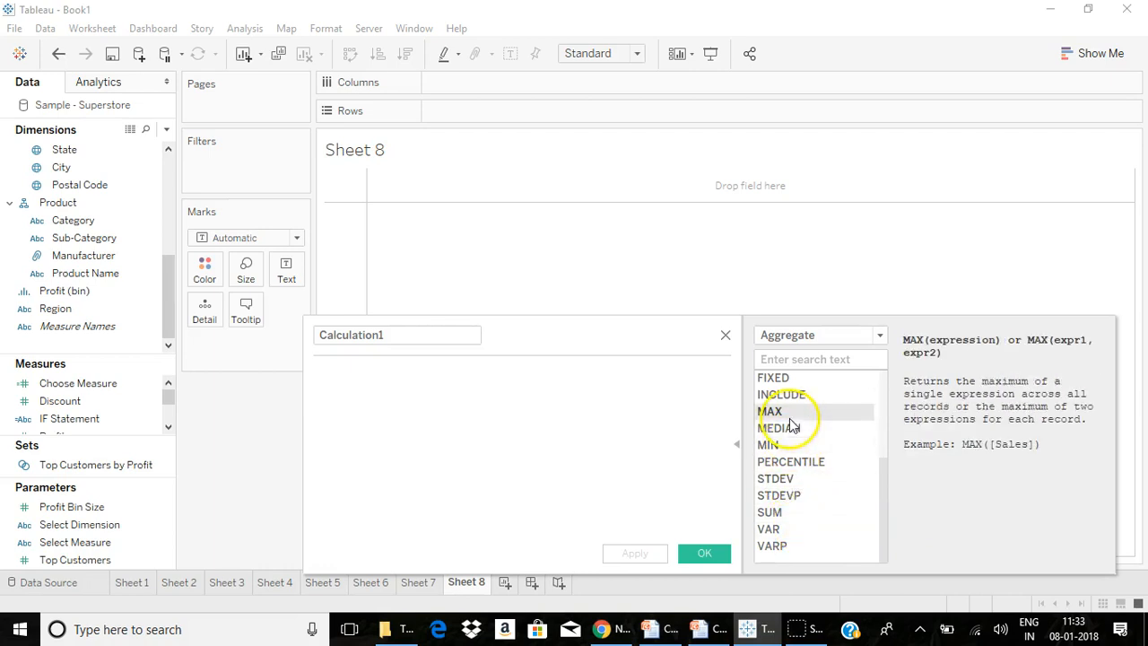
click(795, 334)
click(812, 471)
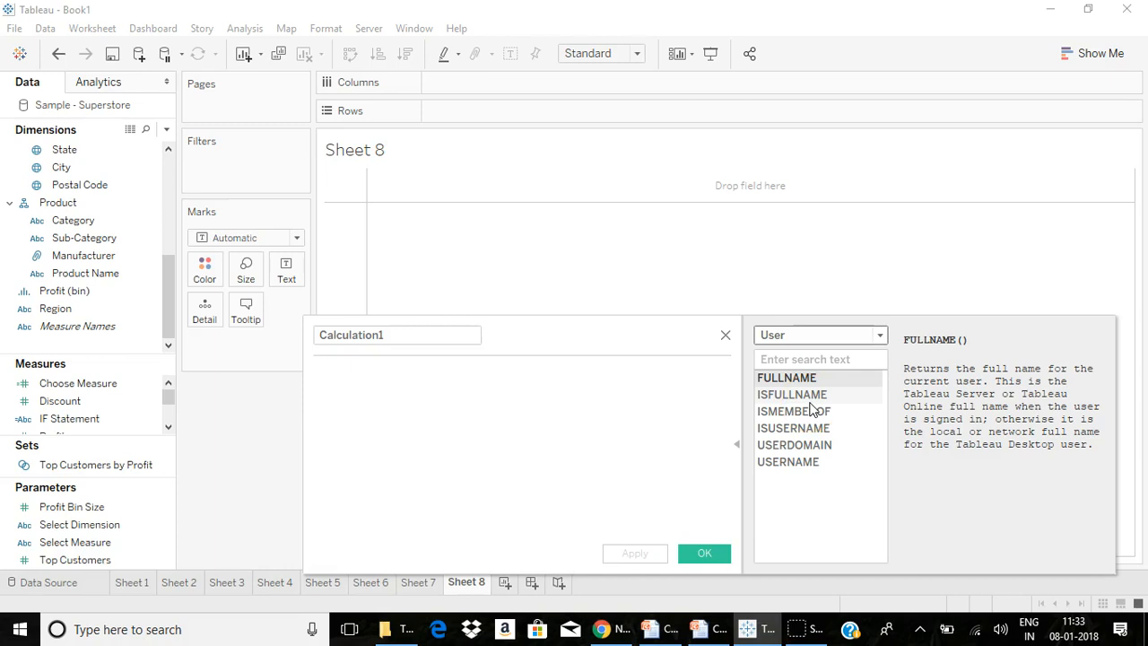
Step: List the table calculation functions and create a calculated field named First with the formula FIRST()
click(839, 338)
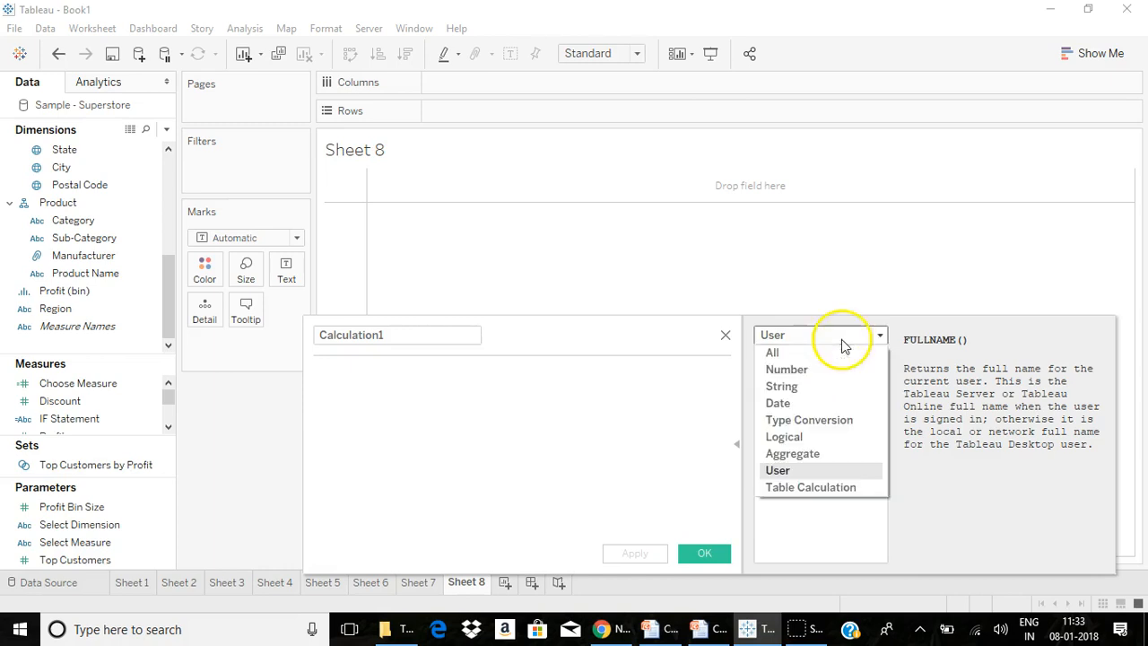
click(814, 487)
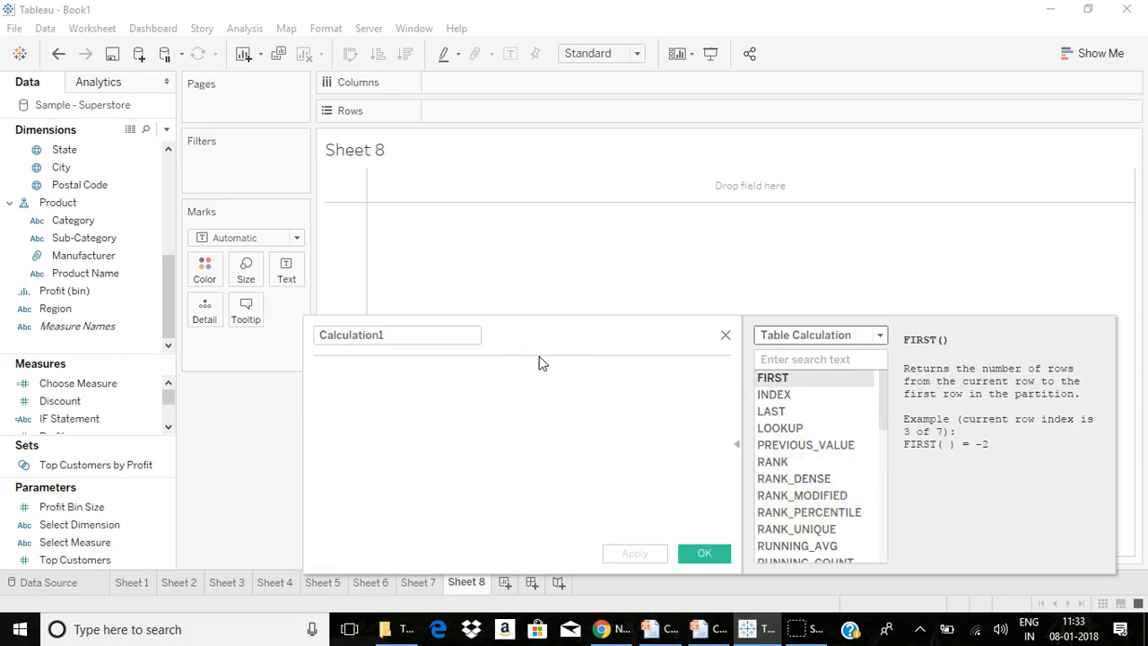
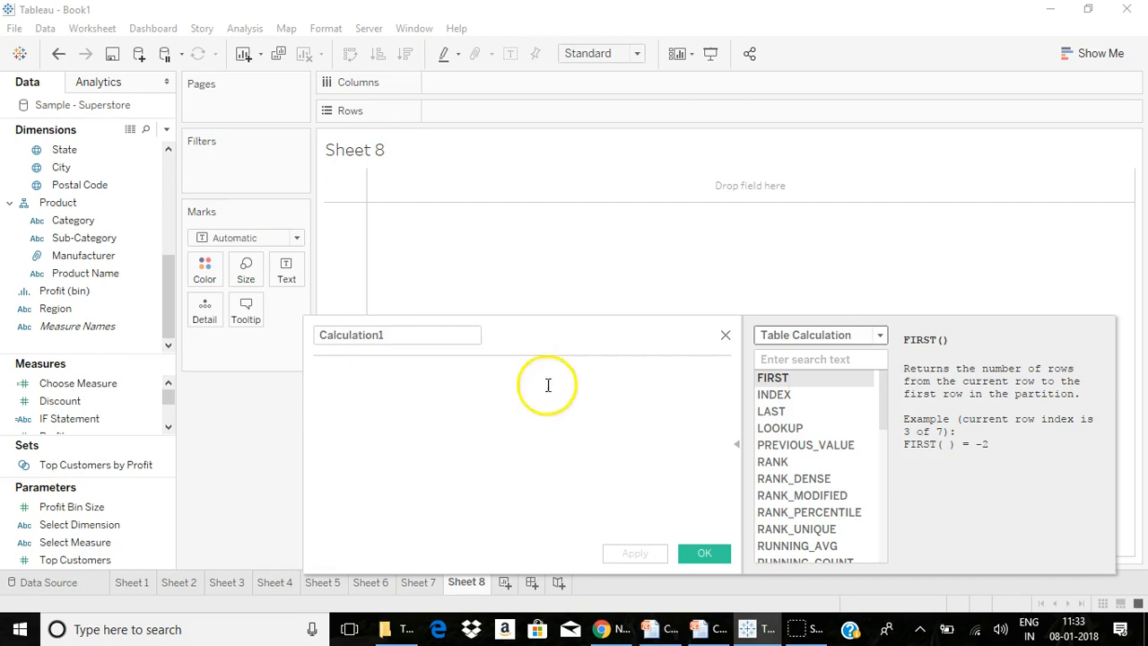
click(368, 335)
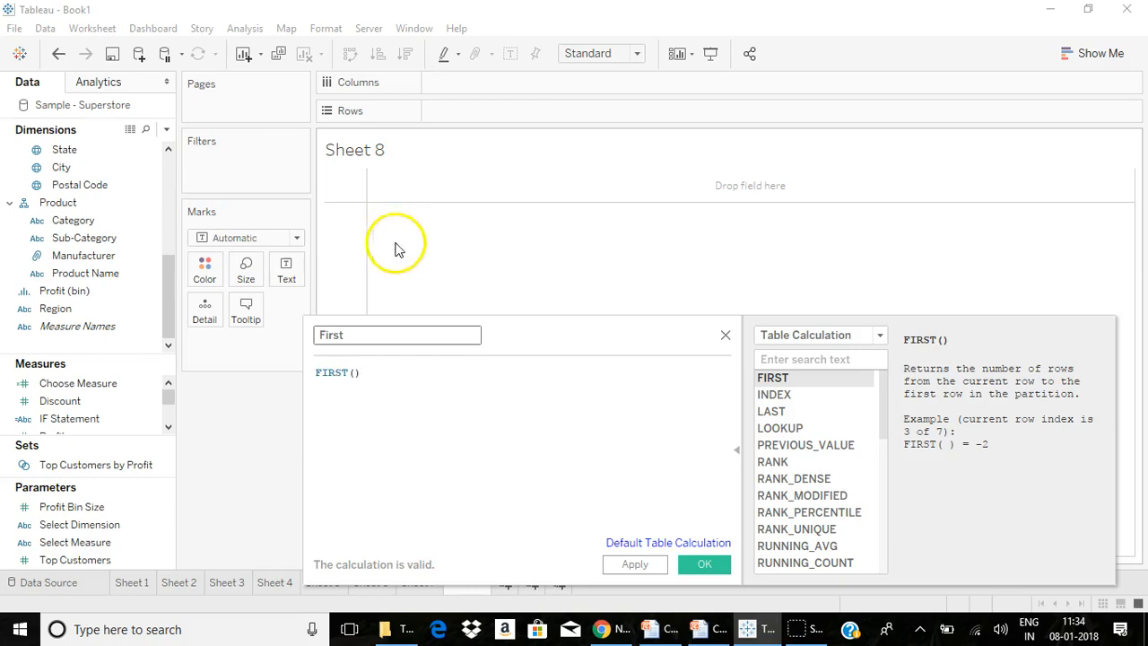
click(704, 563)
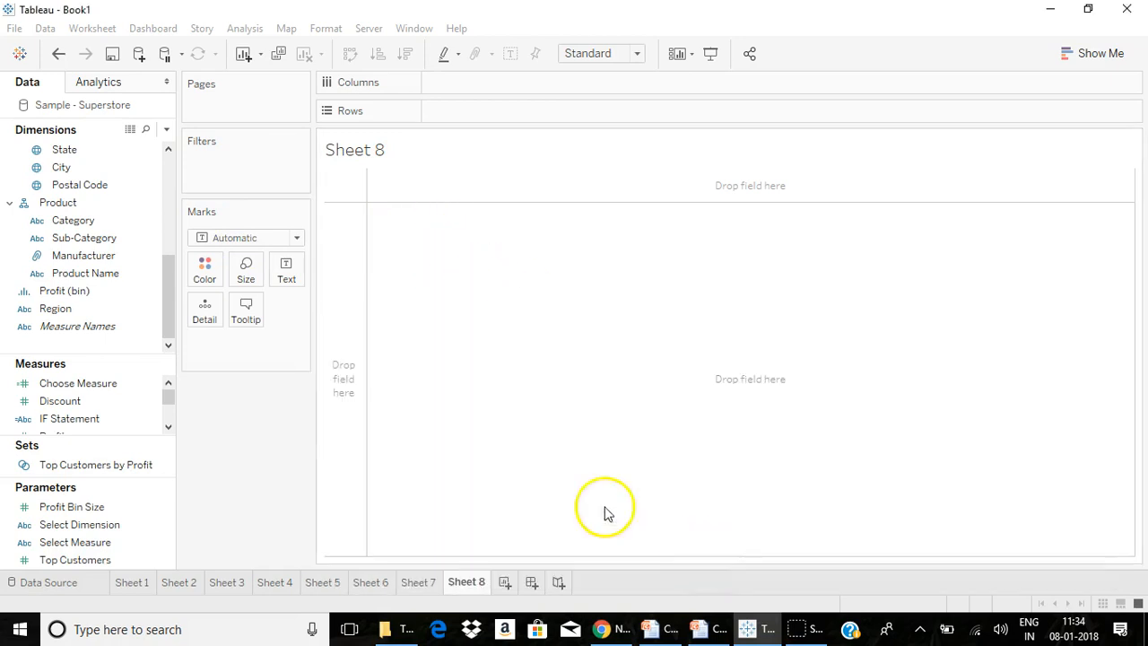
Step: Place Order Date on the Columns of Sheet 8
click(65, 274)
drag(167, 307, 166, 200)
click(103, 223)
drag(103, 222, 493, 85)
Step: Place the Sales measure on Rows
click(69, 425)
click(168, 427)
click(169, 427)
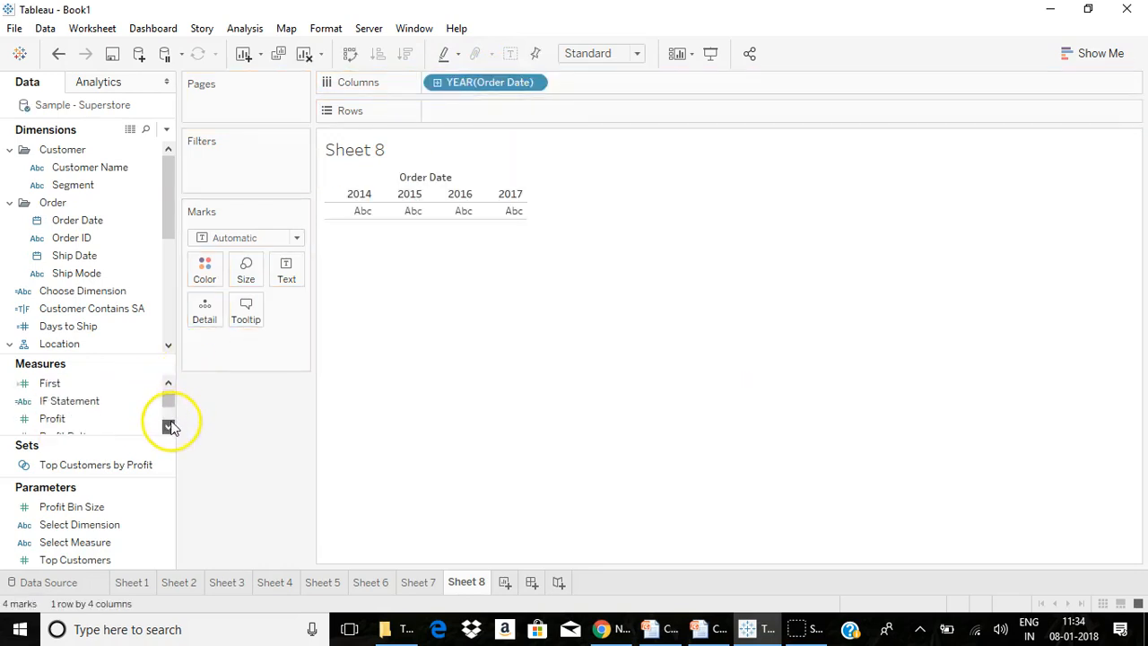
click(169, 427)
click(169, 427)
drag(99, 419, 507, 119)
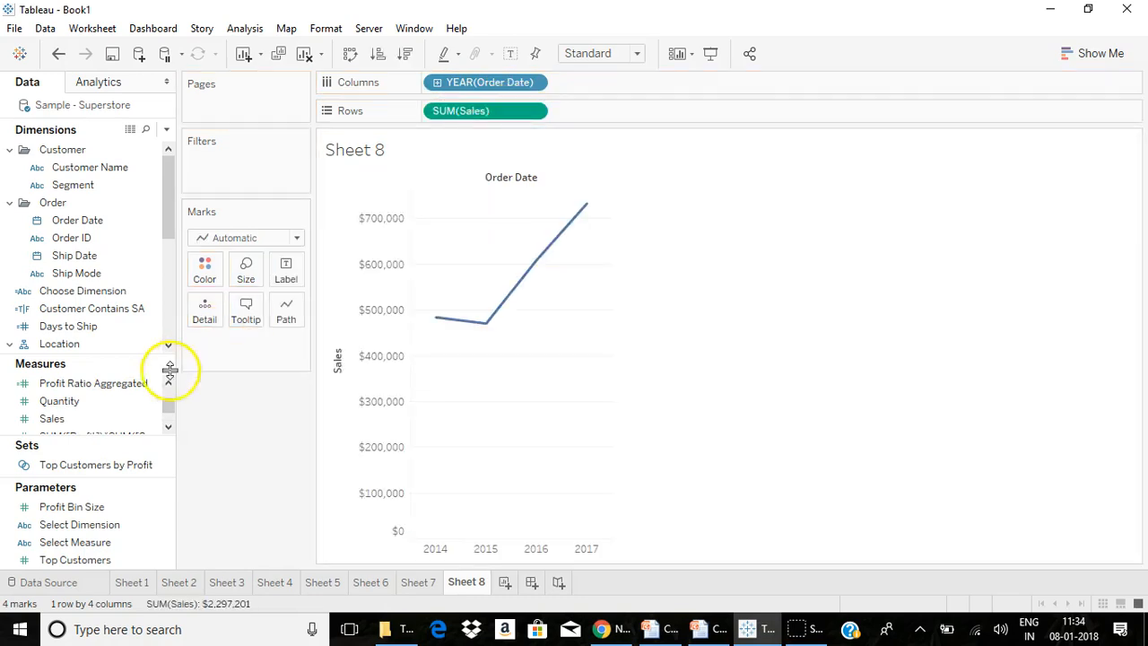
Step: Convert the sales chart to a text table and place Segment on Rows
click(1076, 51)
click(1025, 101)
click(98, 278)
drag(118, 184, 512, 113)
Step: Add the First calculated field to Rows and turn the view back into a text table
scroll(167, 399, up, 5)
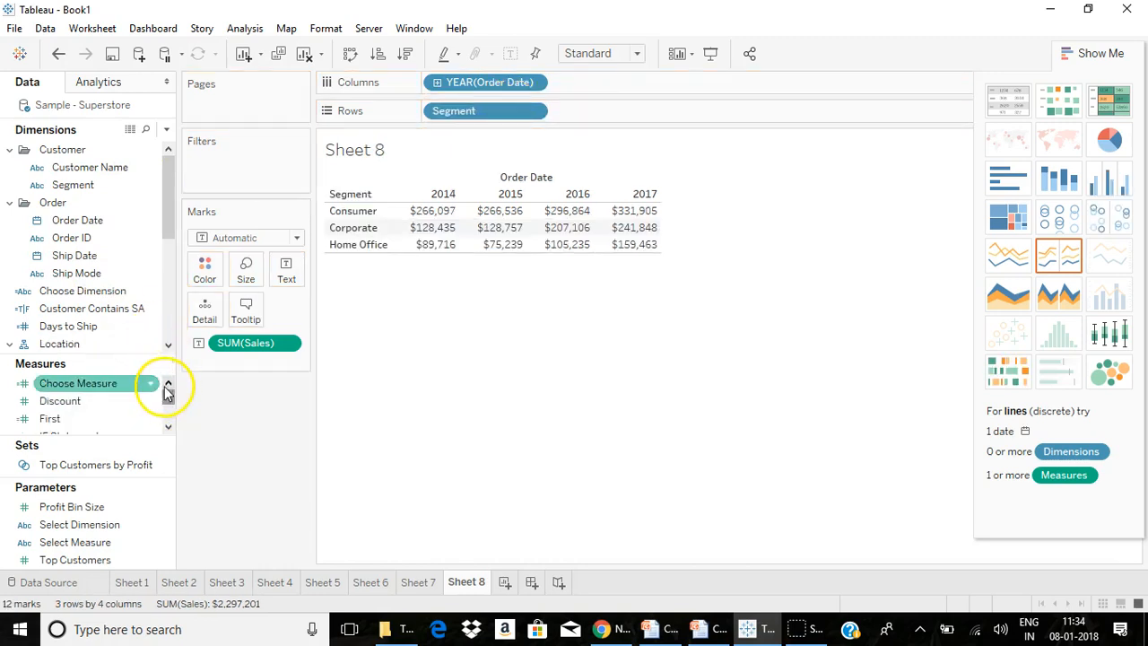
drag(92, 421, 759, 110)
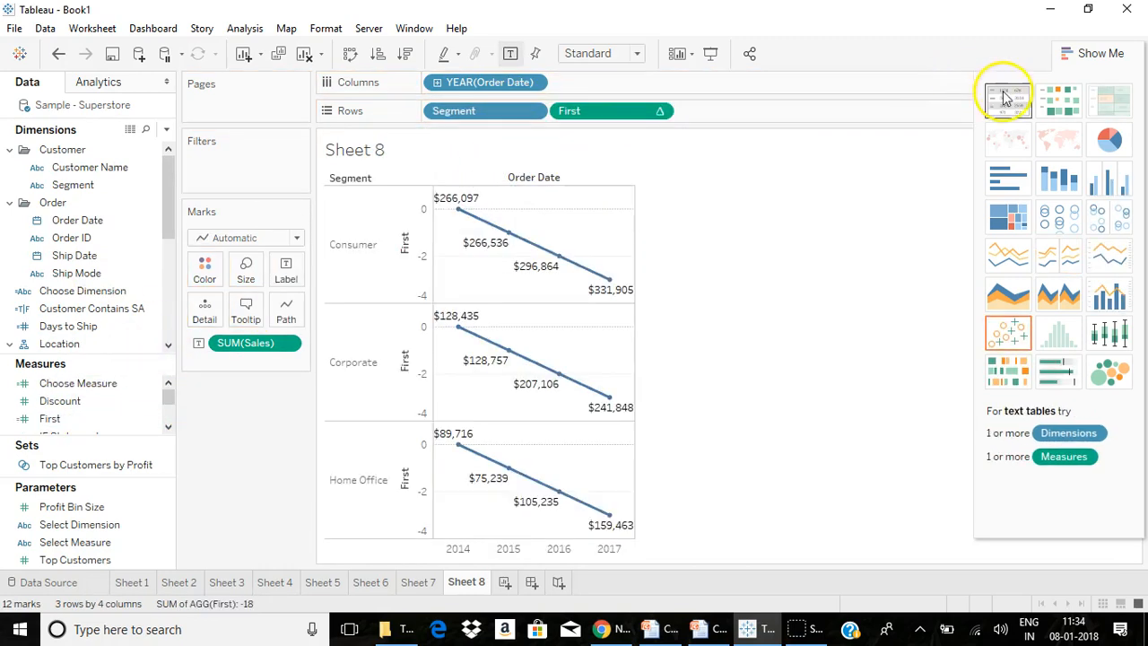
click(1007, 101)
click(1105, 54)
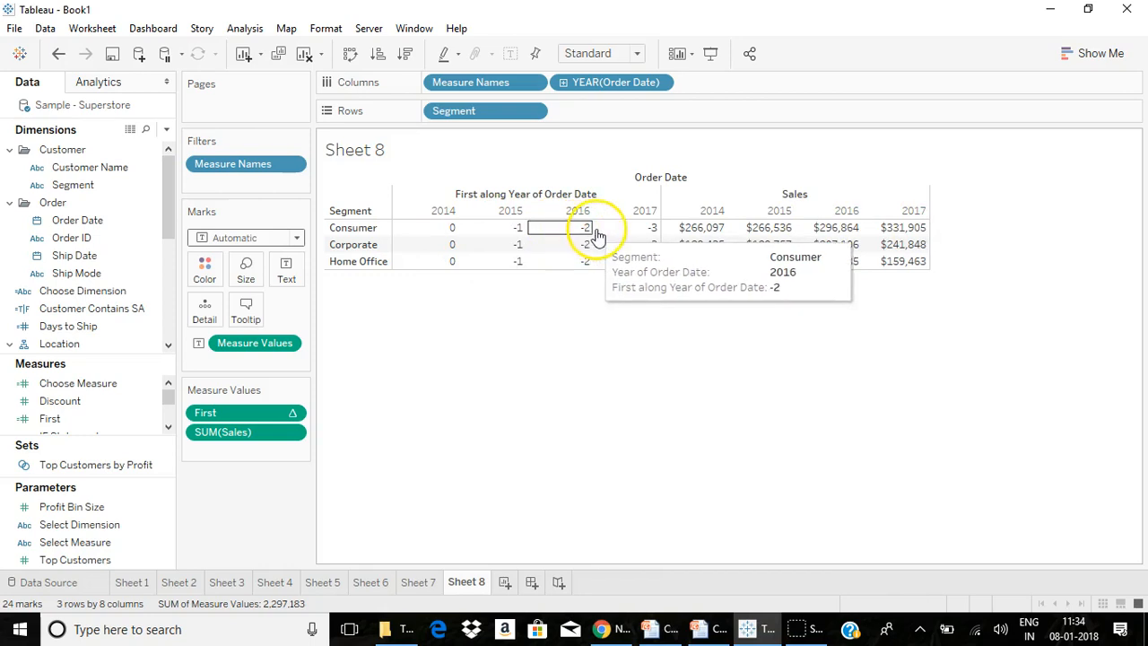
Step: Duplicate the First calculated field in the measures list
click(77, 420)
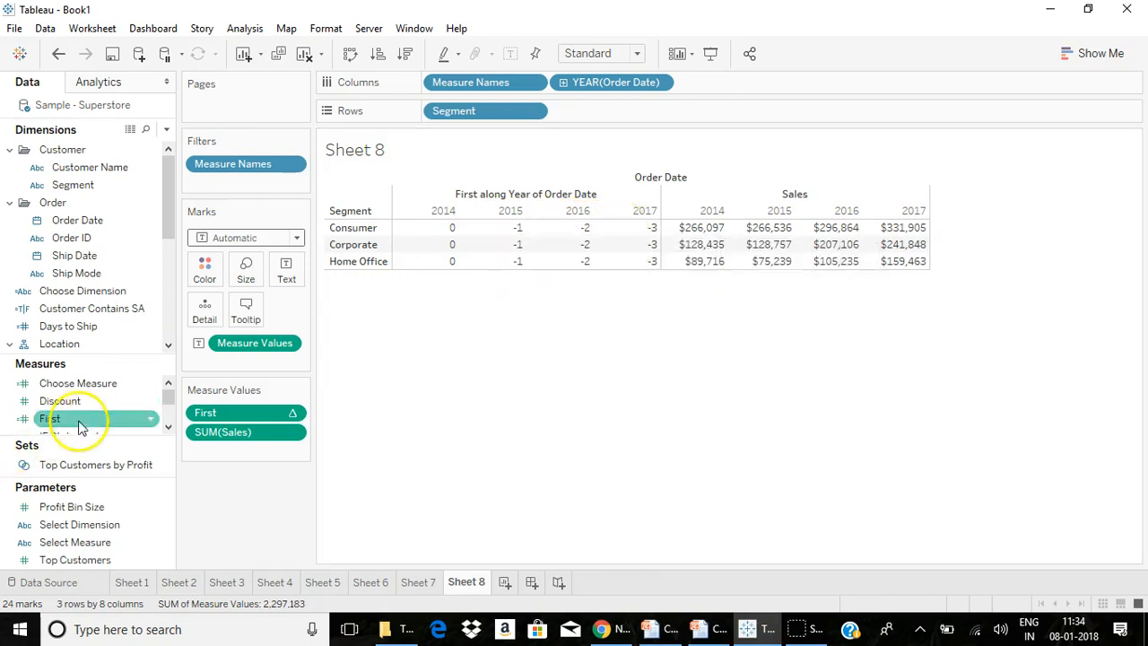
right_click(148, 419)
click(199, 153)
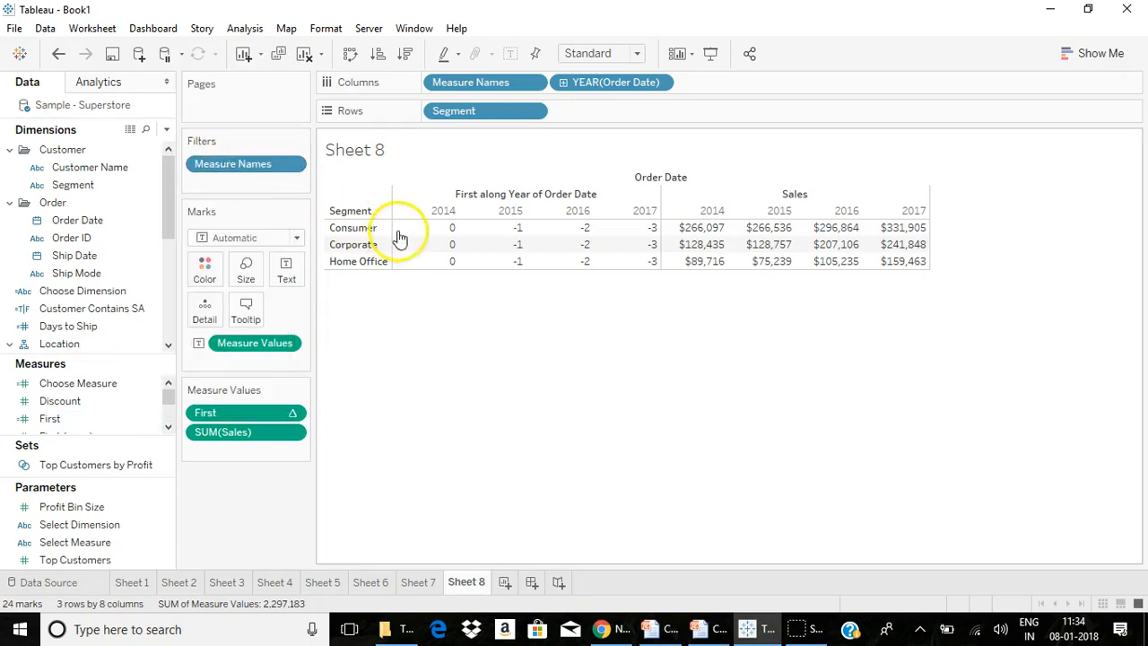
Step: Rename the copied First field to Last, change its formula to LAST(), and save it
right_click(148, 419)
click(192, 123)
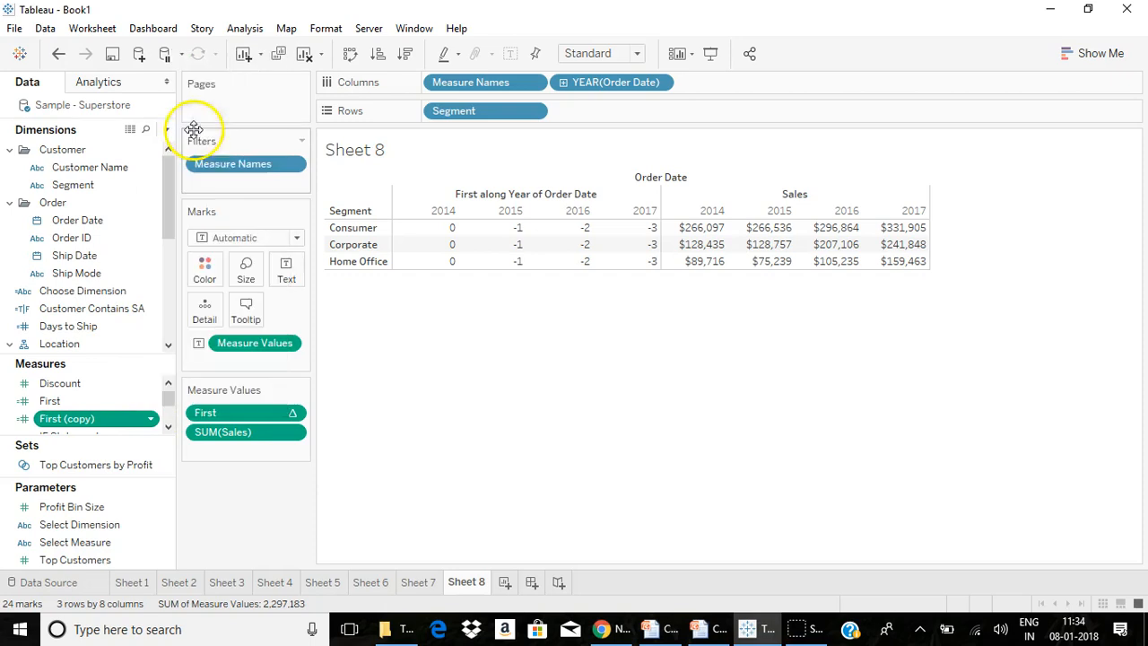
drag(383, 334, 162, 339)
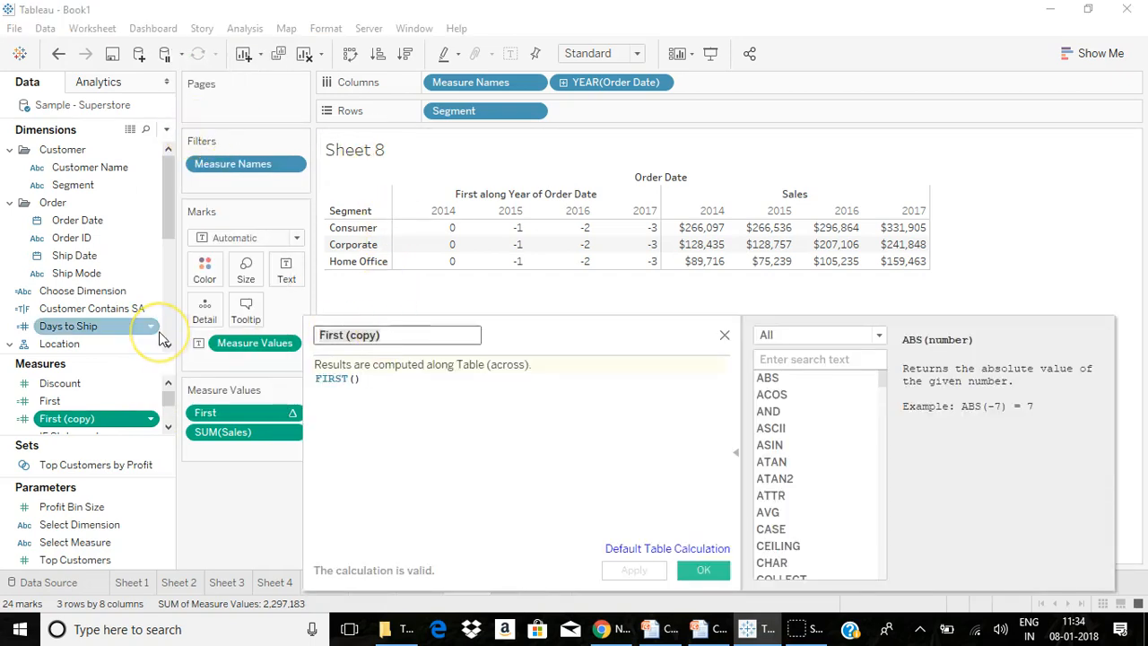
text(Last)
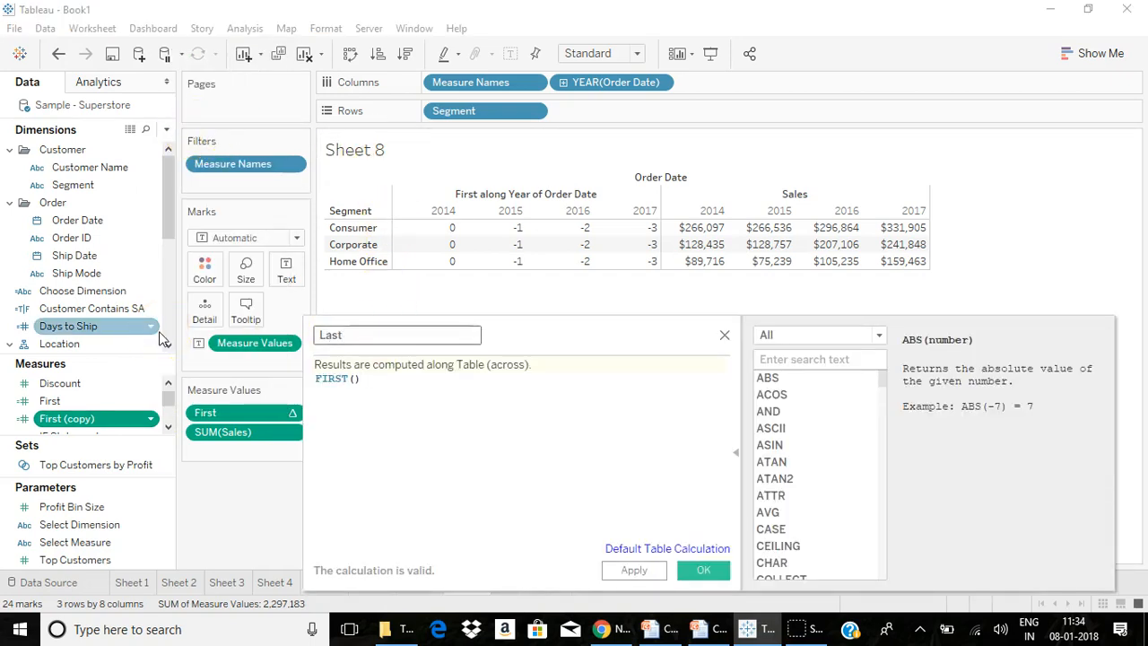
drag(333, 410, 135, 384)
text(l)
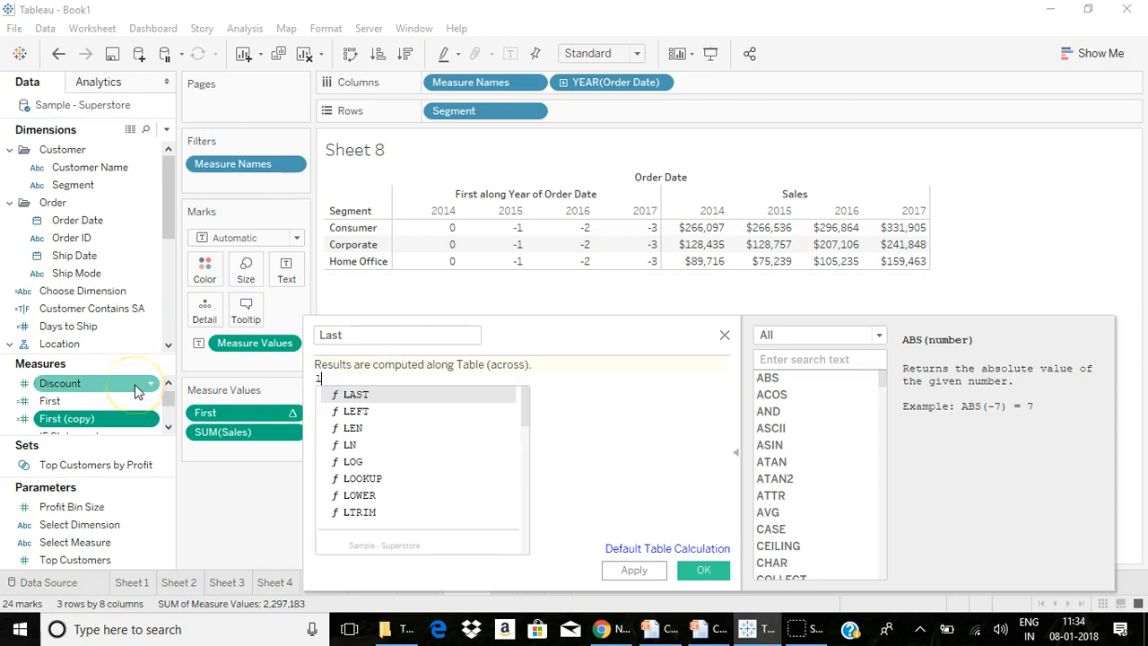
click(398, 394)
click(725, 571)
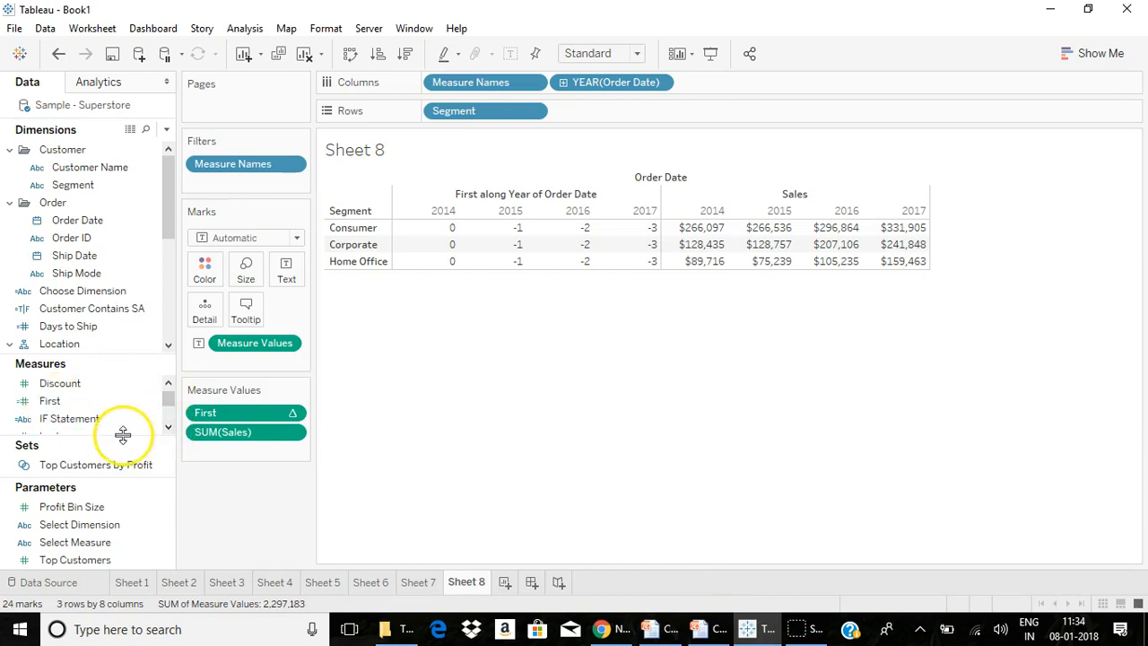
Step: Add the Last calculated field to the view and display it in the text table
drag(49, 436, 669, 115)
click(1084, 53)
click(991, 101)
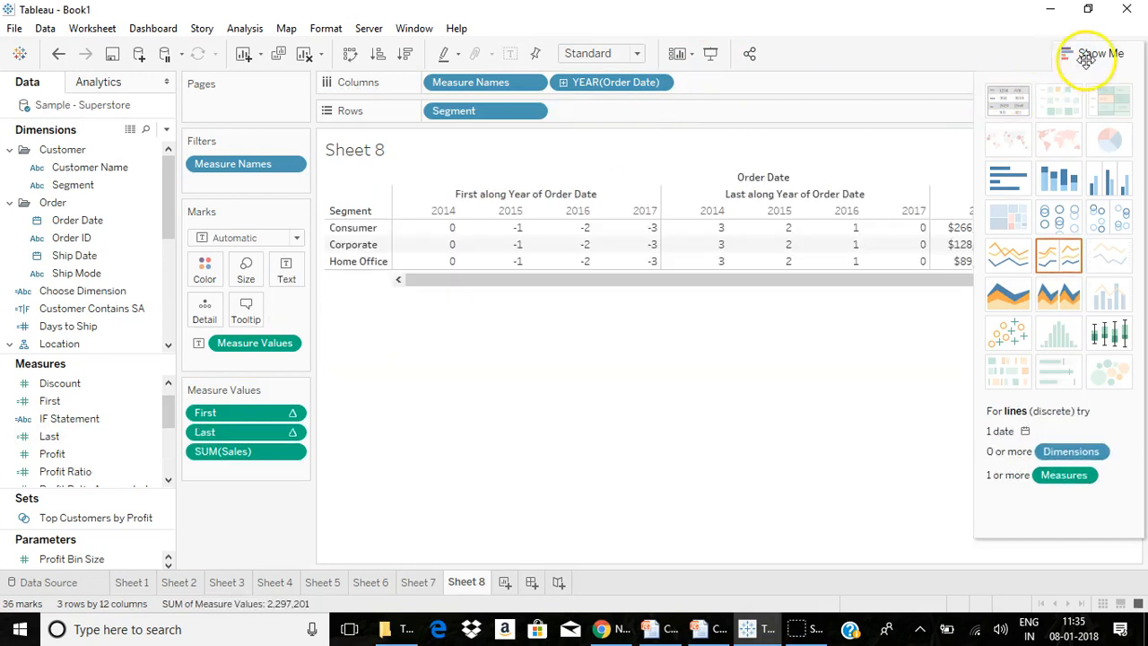
click(1089, 54)
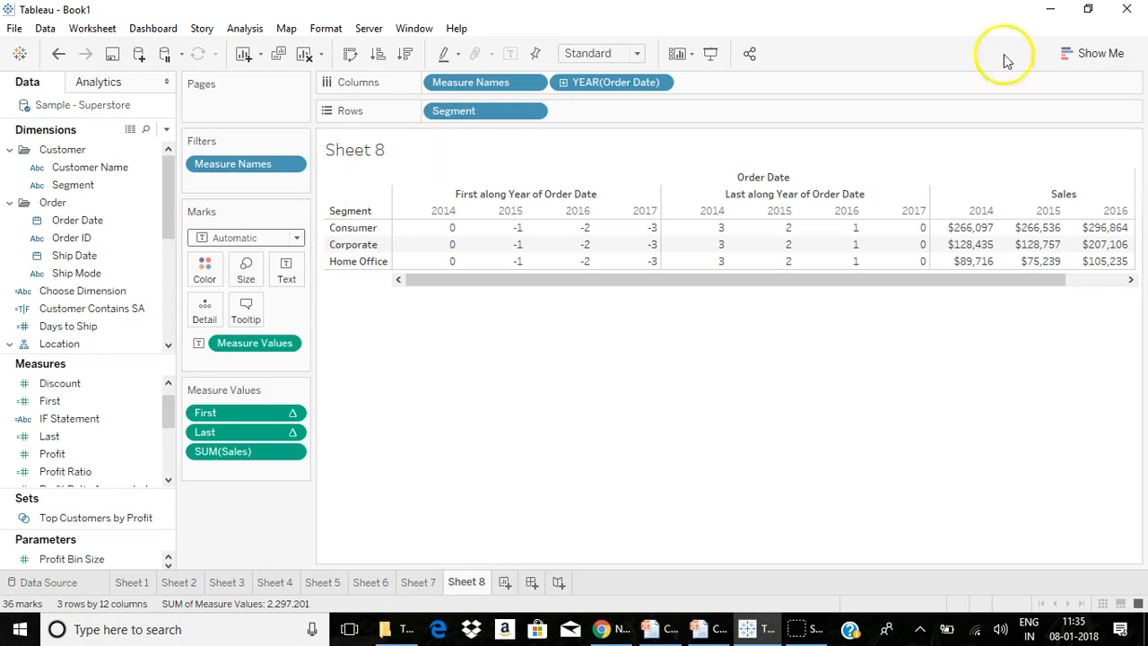
Step: Add another new worksheet after Sheet 8
click(506, 583)
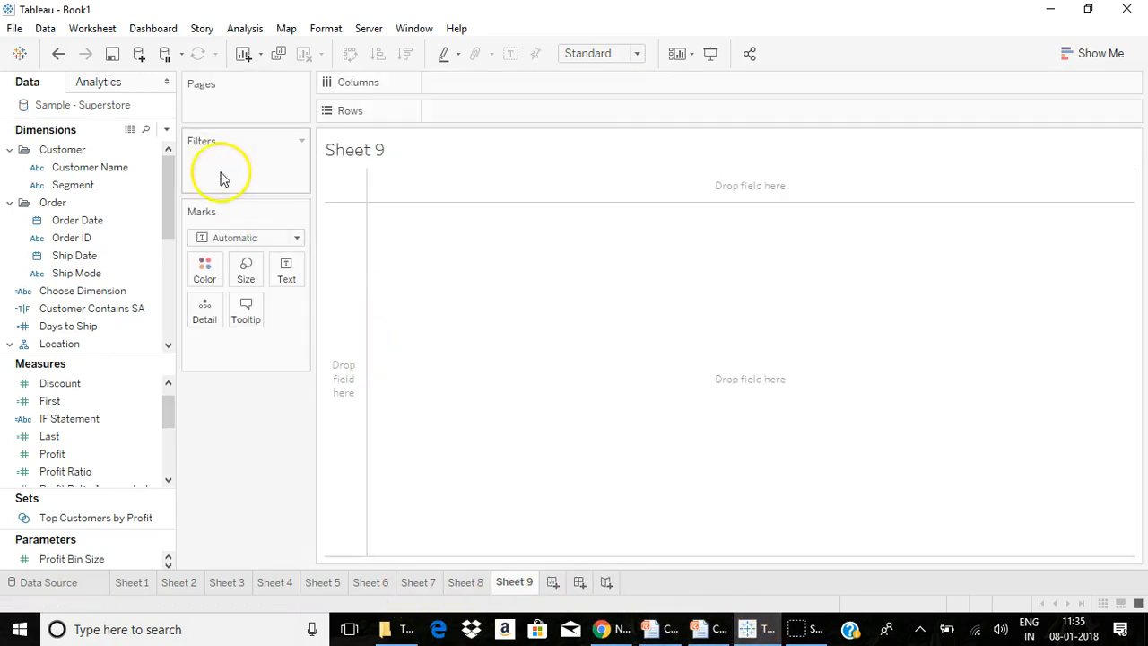
Step: Start a new calculated field and limit the function list to Table Calculation functions
click(166, 129)
click(135, 147)
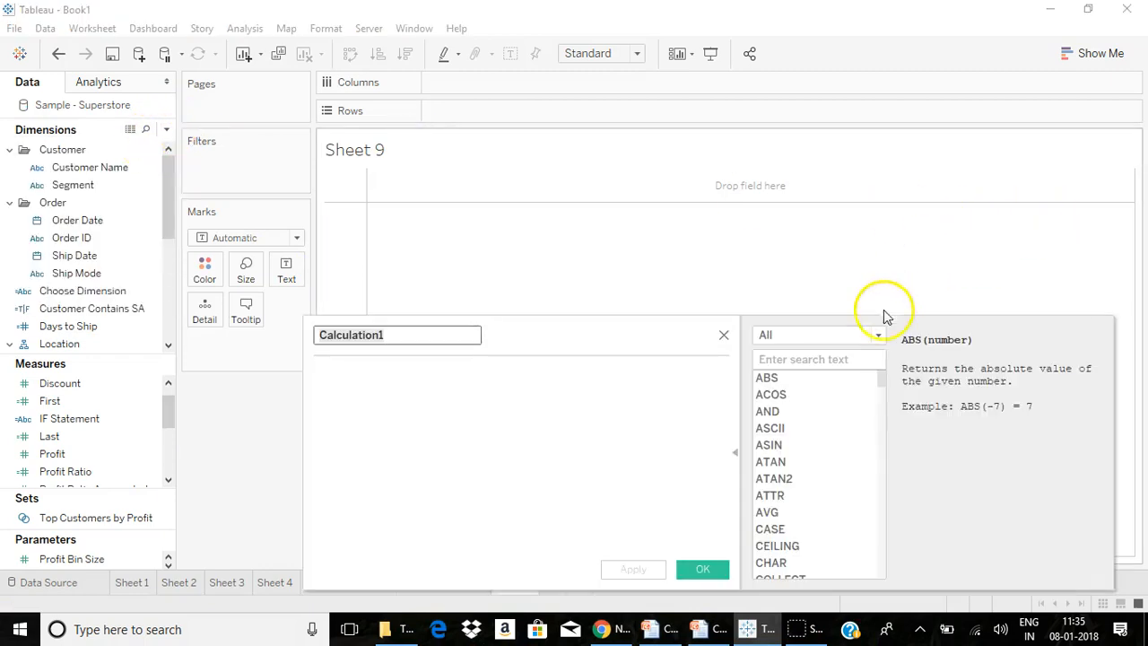
click(841, 335)
click(823, 488)
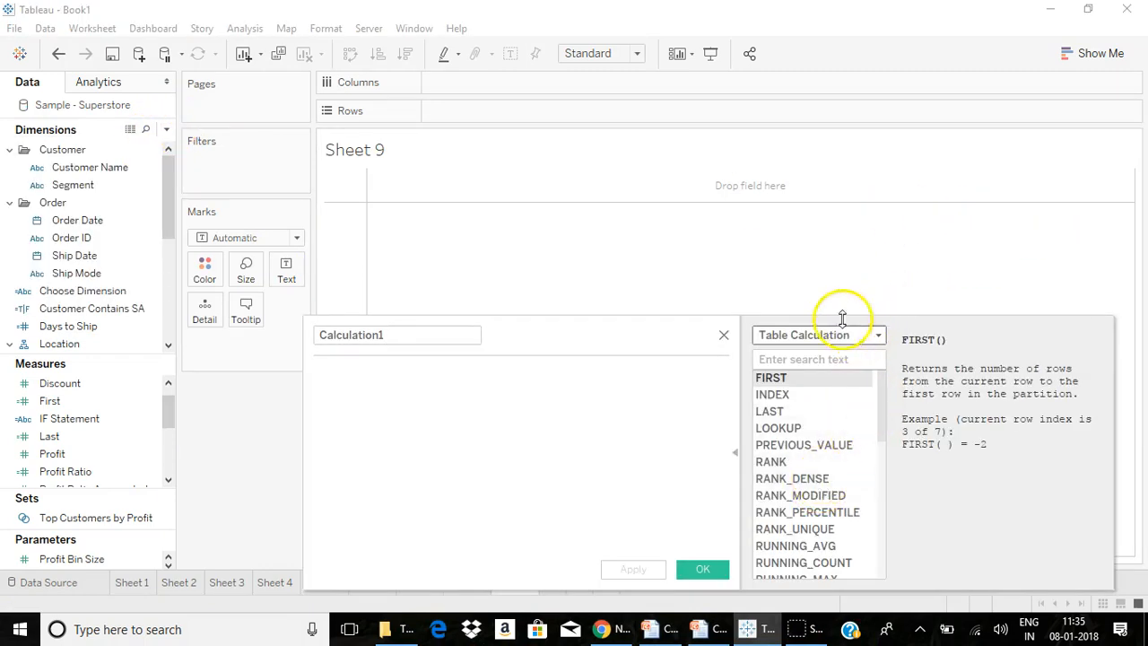
drag(721, 323, 751, 196)
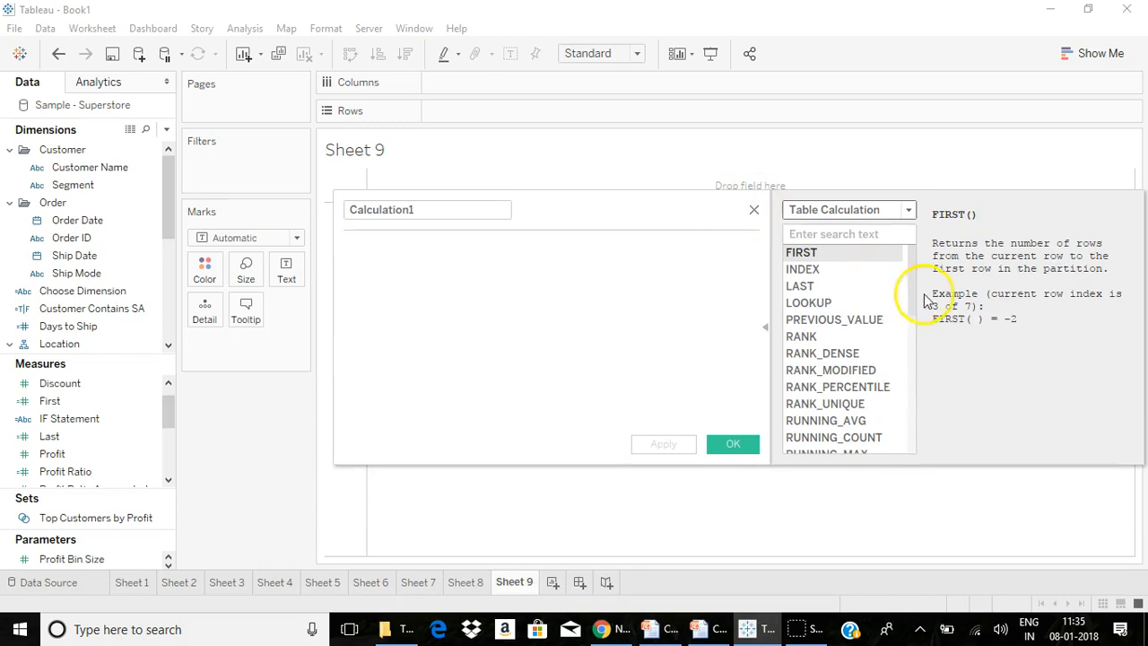
Step: Read the descriptions and examples of the INDEX, LOOKUP and PREVIOUS_VALUE functions
click(829, 271)
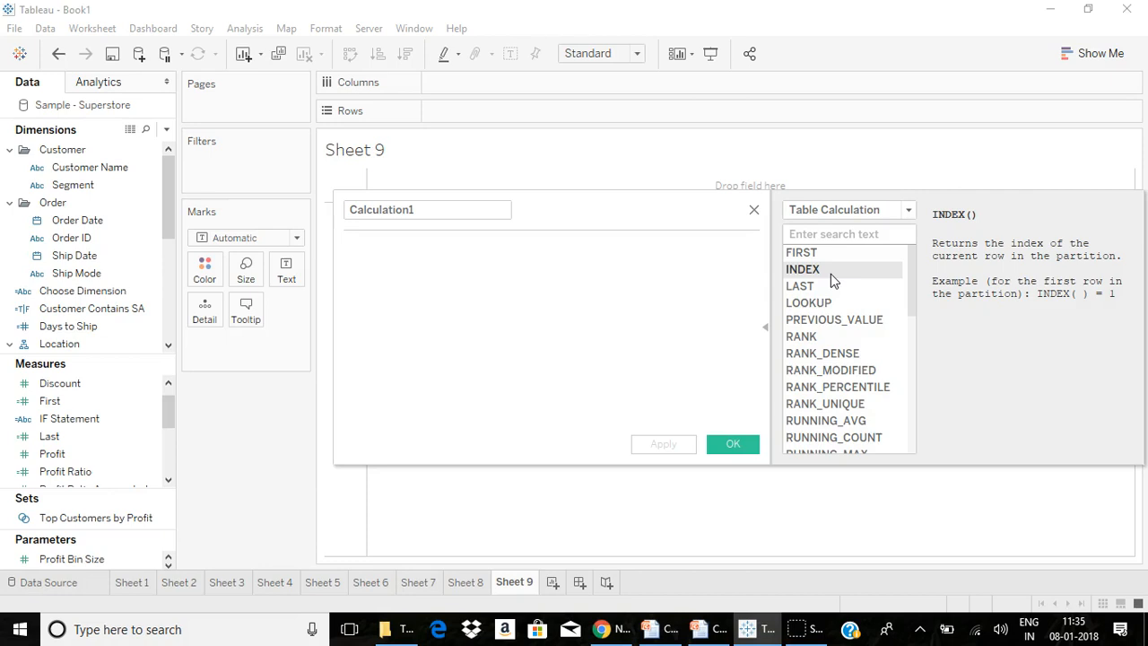
drag(833, 282, 846, 316)
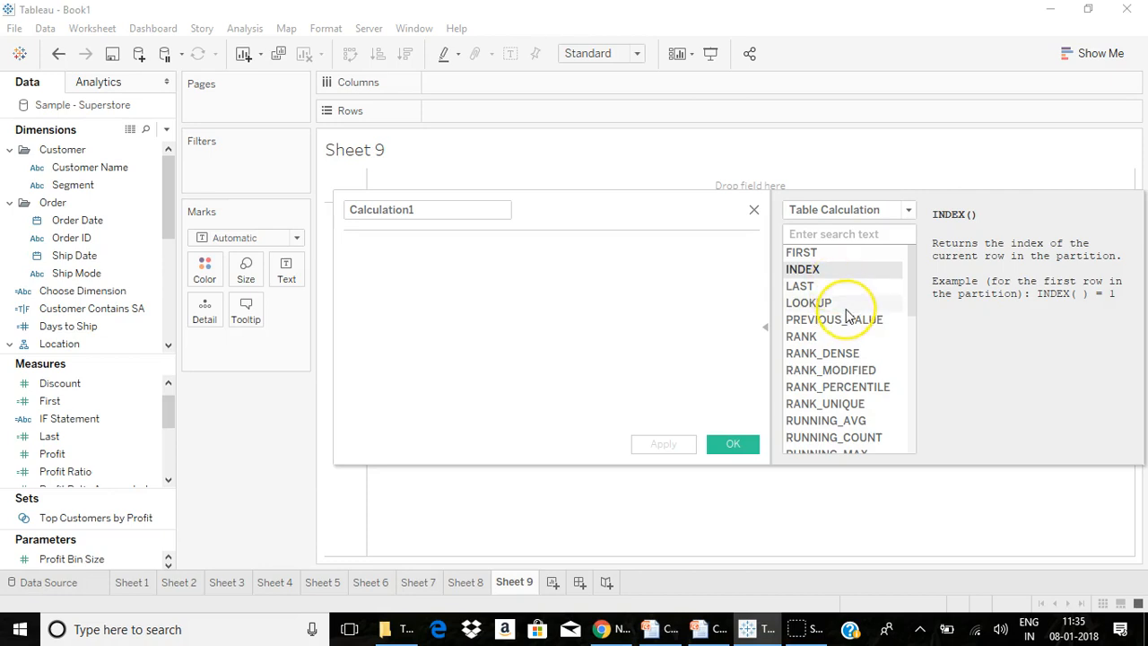
click(845, 310)
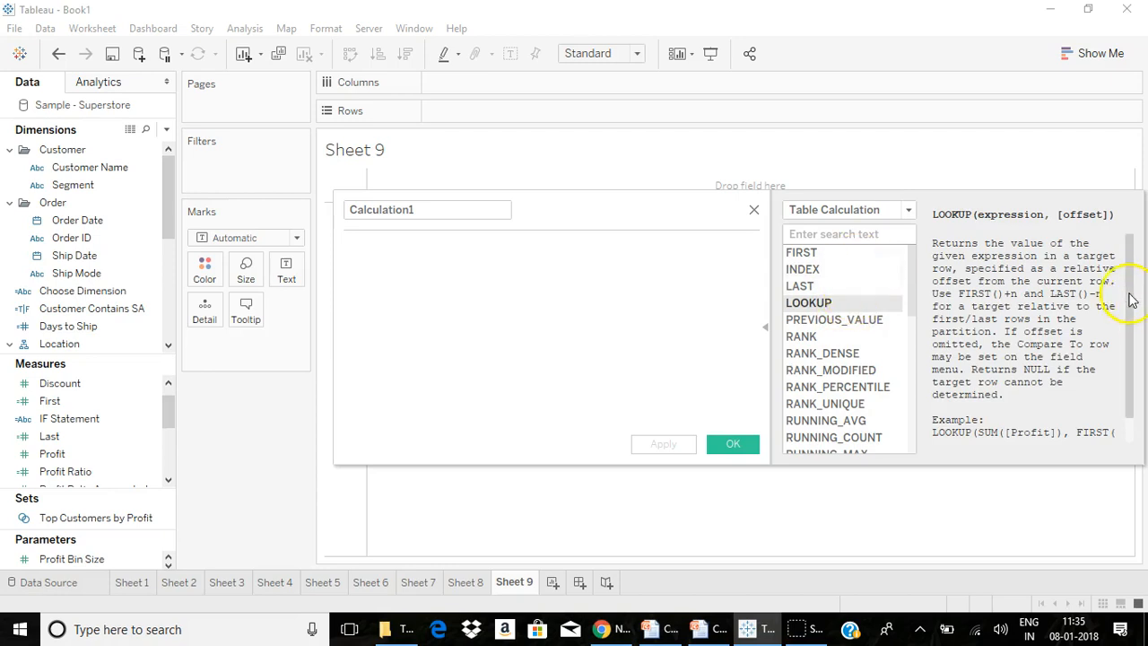
drag(1127, 299, 1134, 370)
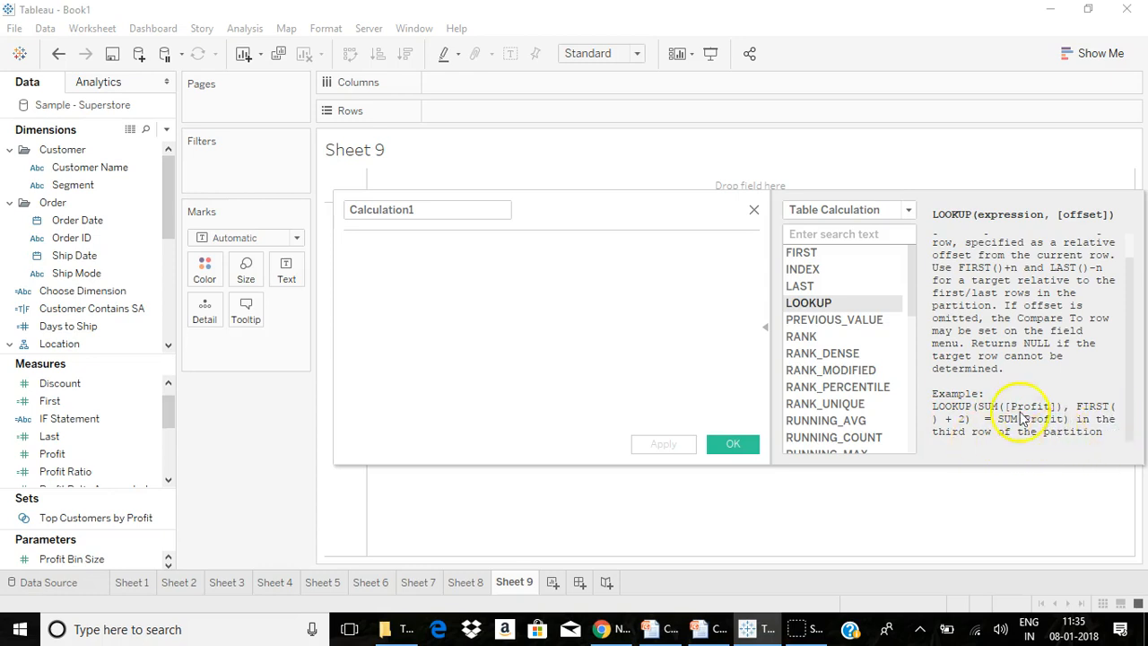
click(872, 324)
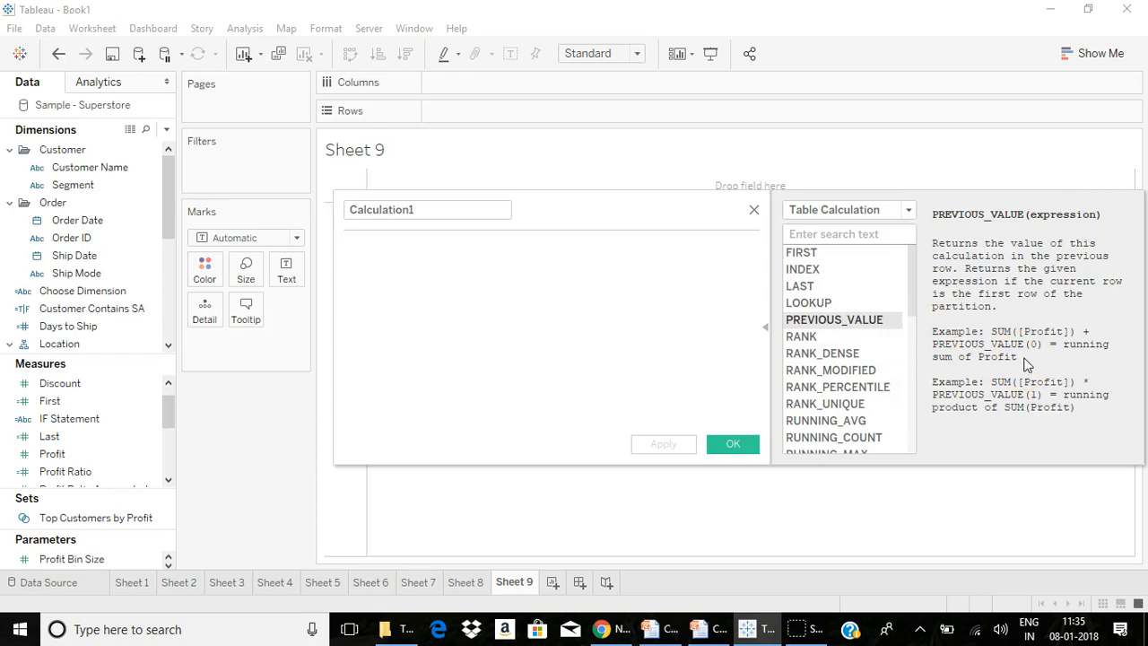
Step: Compare the descriptions of RANK, RANK_DENSE, RANK_MODIFIED, RANK_PERCENTILE and RANK_UNIQUE
click(852, 339)
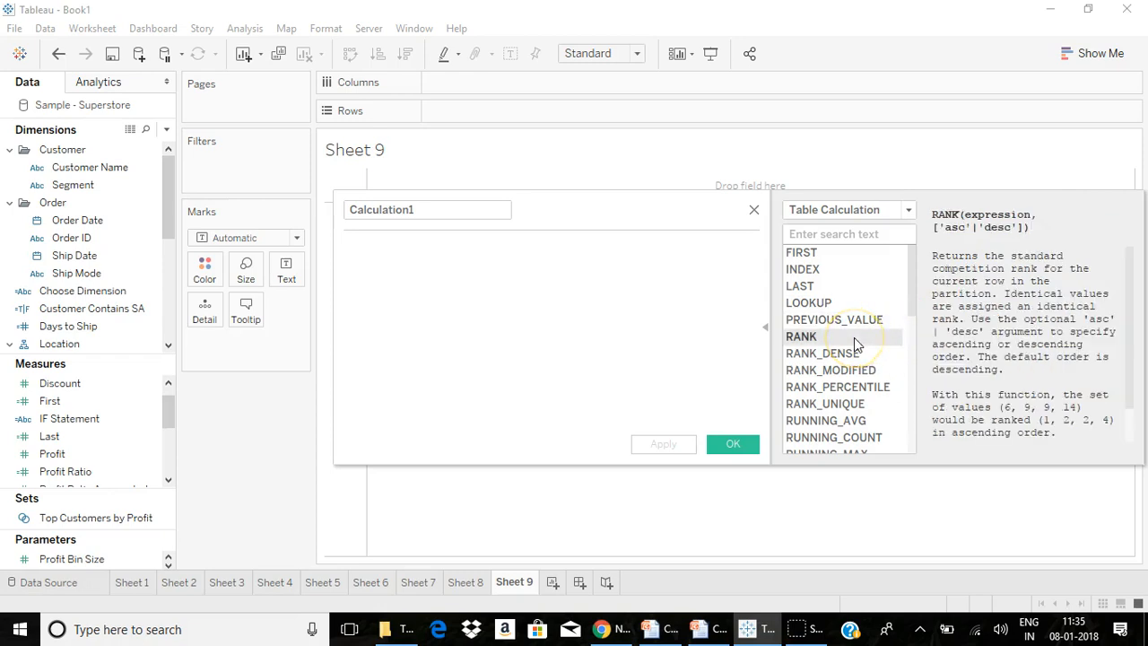
click(852, 370)
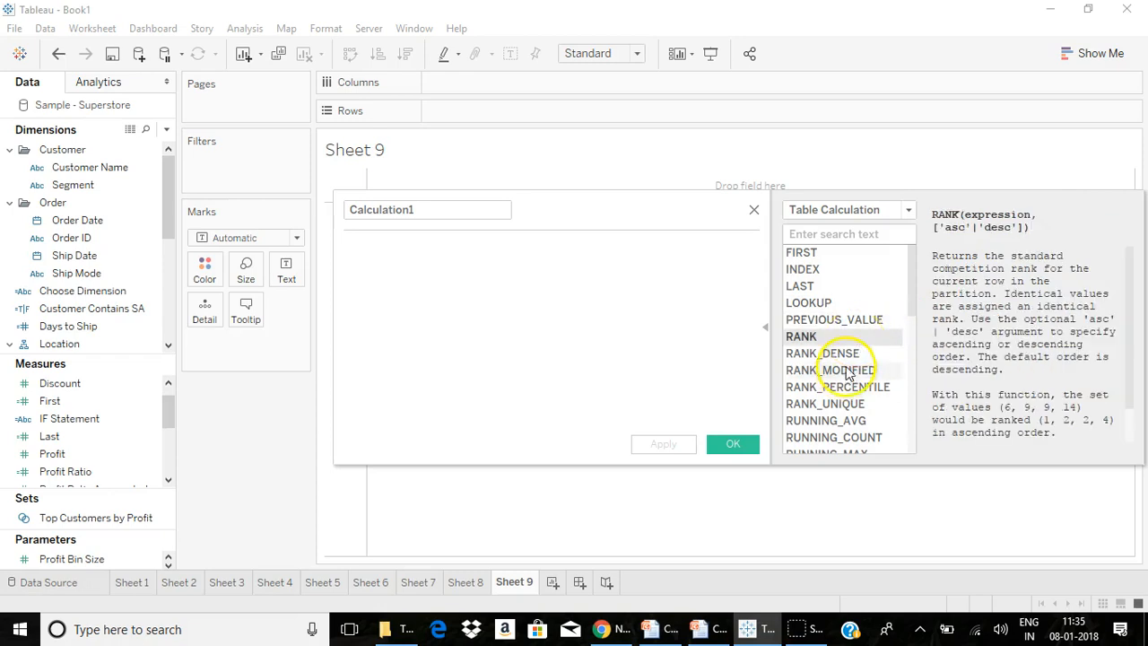
click(846, 389)
click(801, 338)
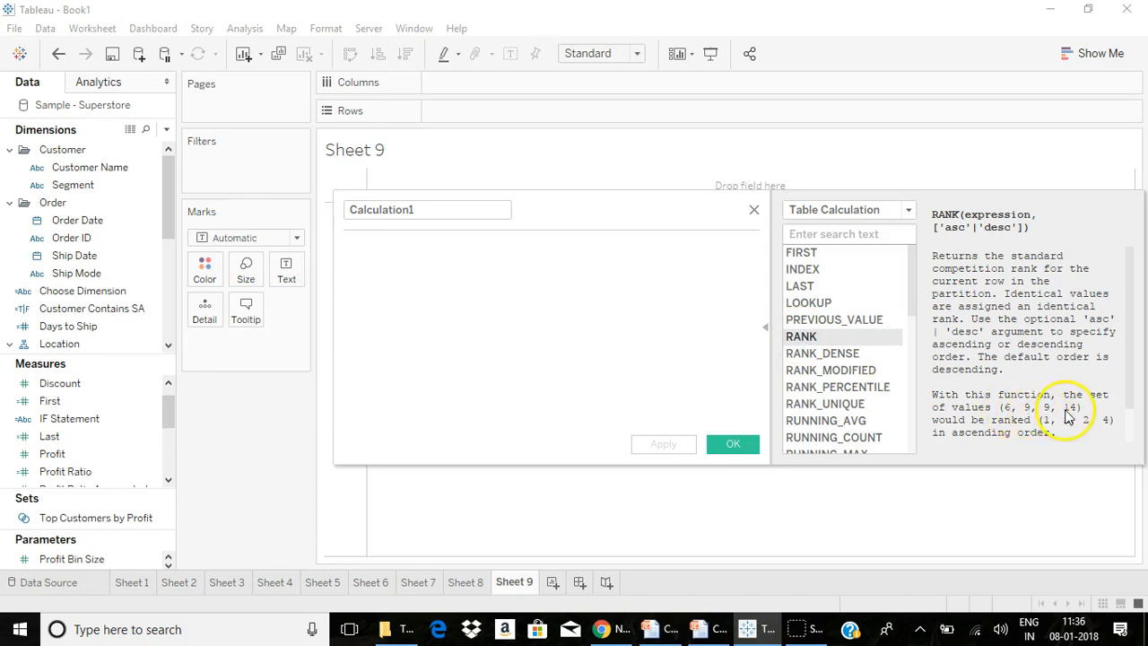
drag(743, 206, 558, 153)
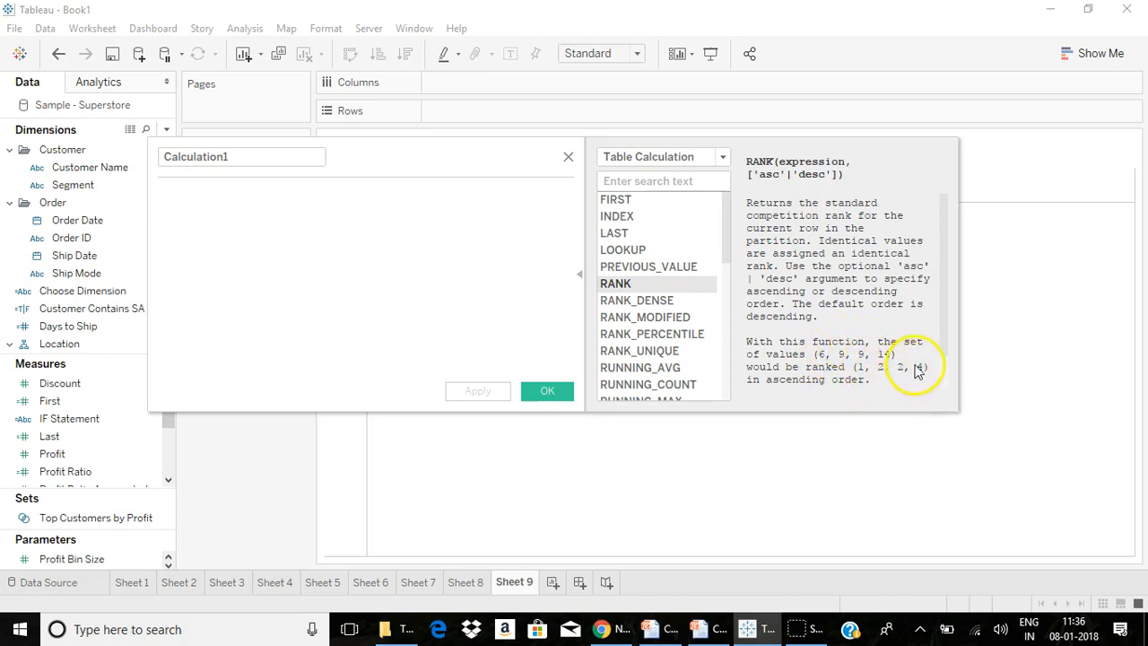
click(680, 301)
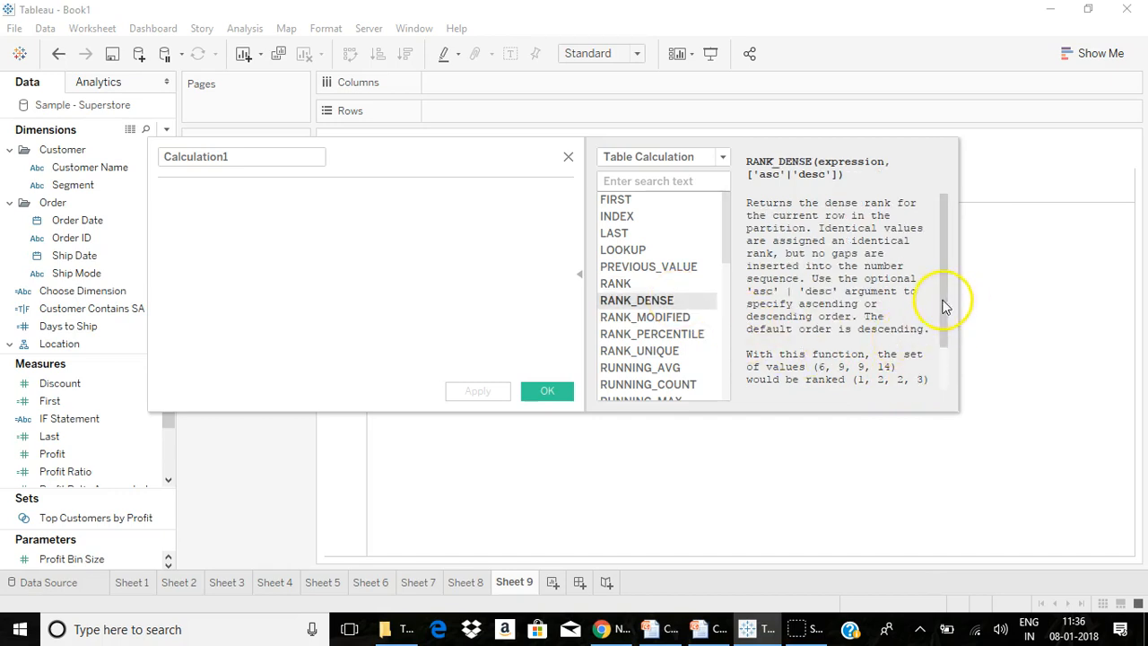
drag(943, 303, 938, 364)
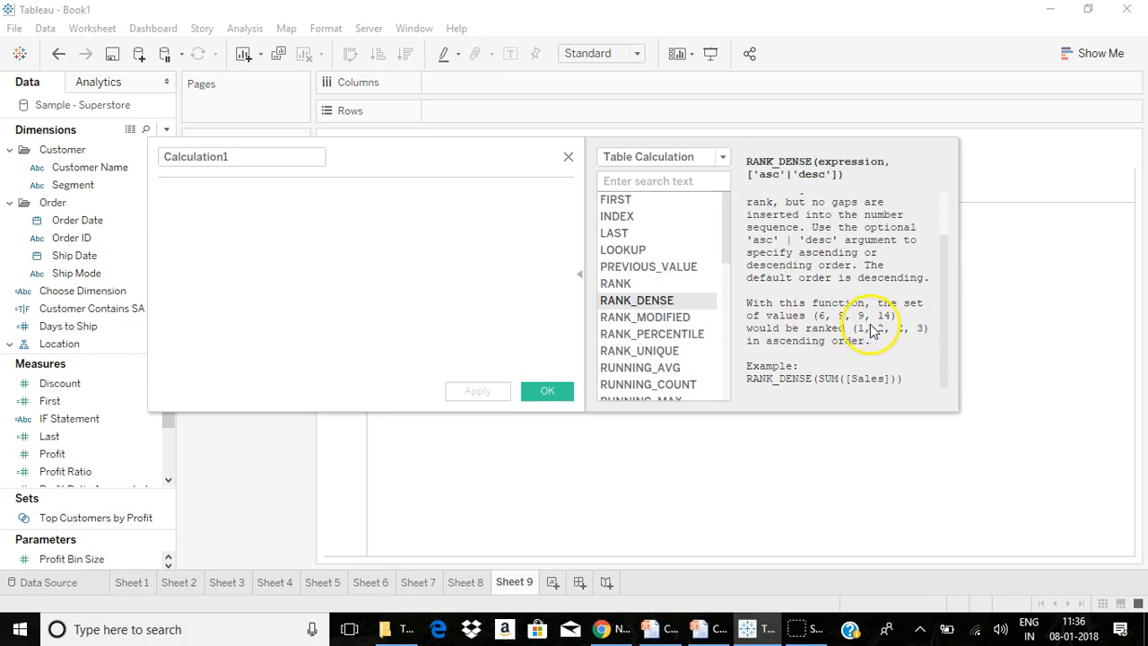
click(680, 316)
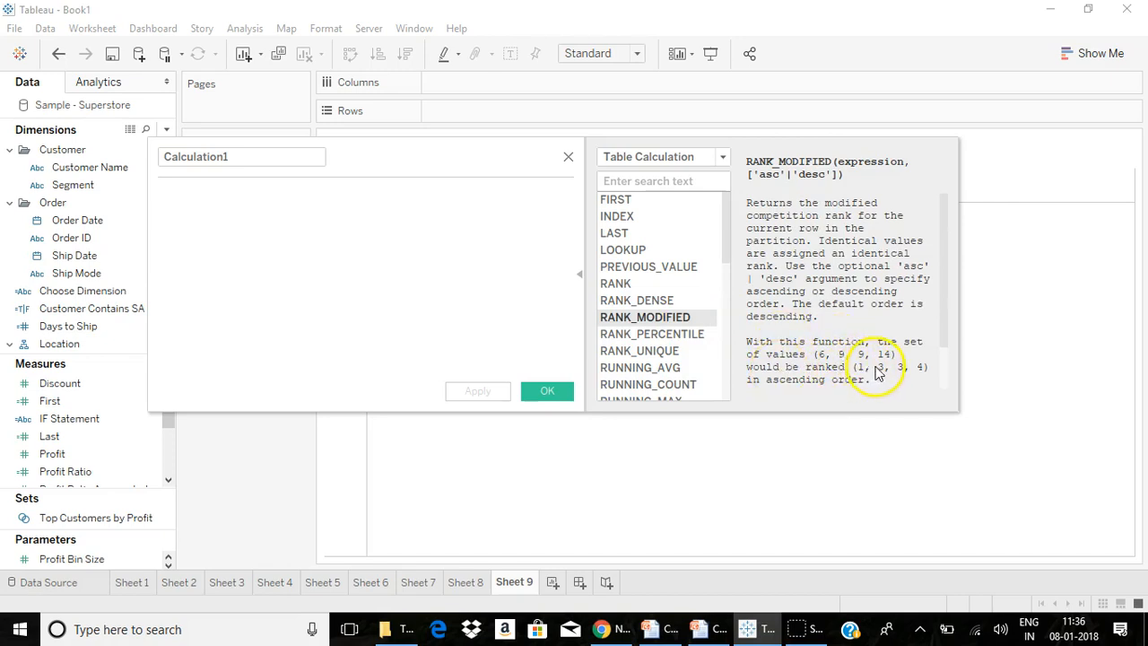
click(696, 339)
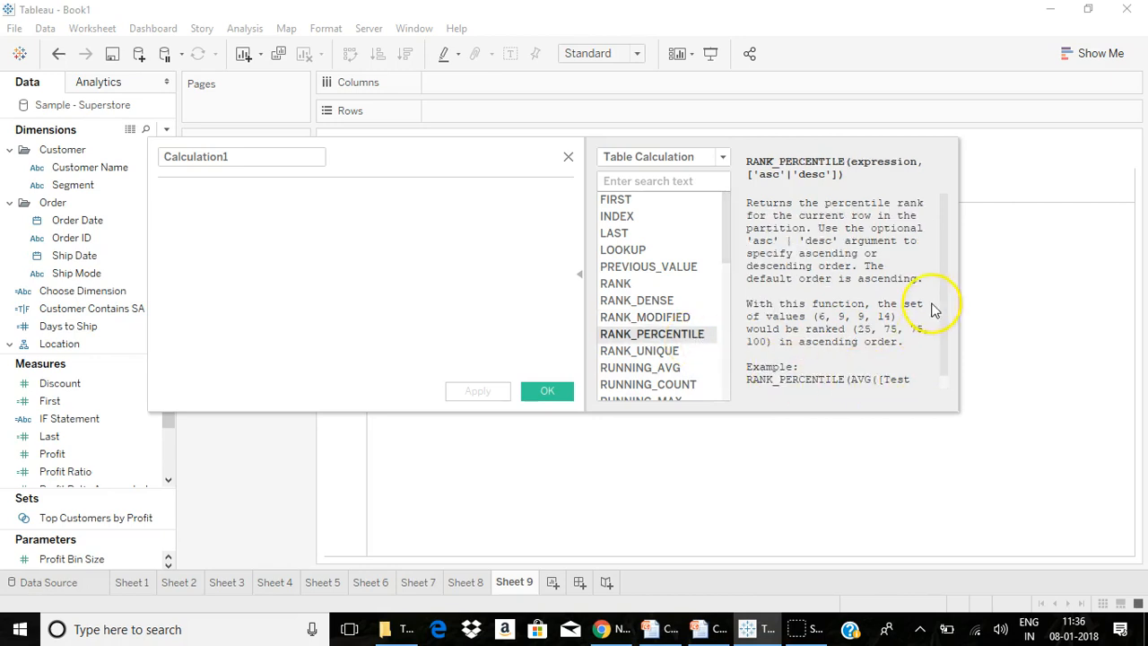
drag(945, 314, 948, 367)
click(677, 350)
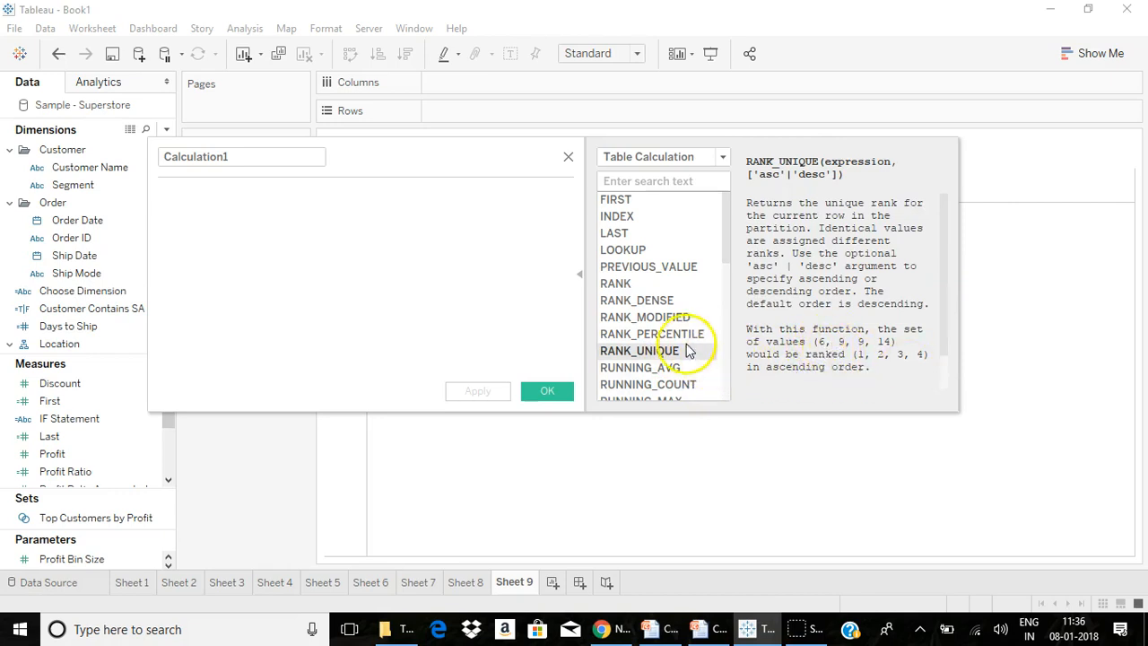
Step: Review the descriptions of RUNNING_AVG, RUNNING_COUNT, RUNNING_MAX, RUNNING_MIN and RUNNING_SUM
drag(728, 248, 726, 287)
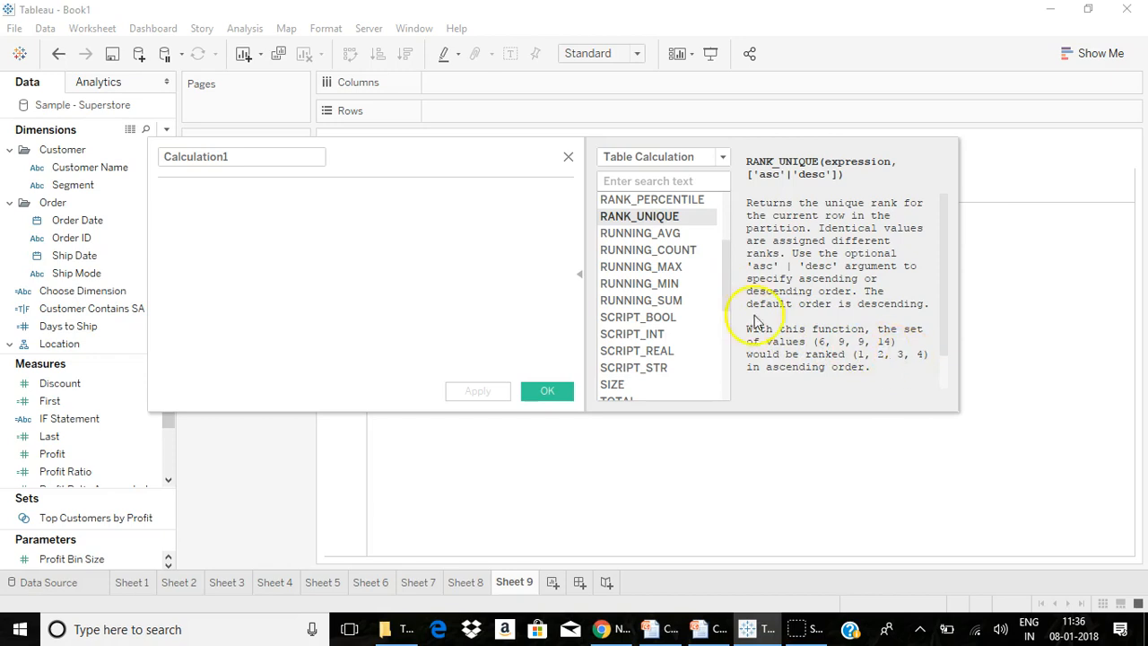
click(641, 233)
click(641, 267)
click(646, 283)
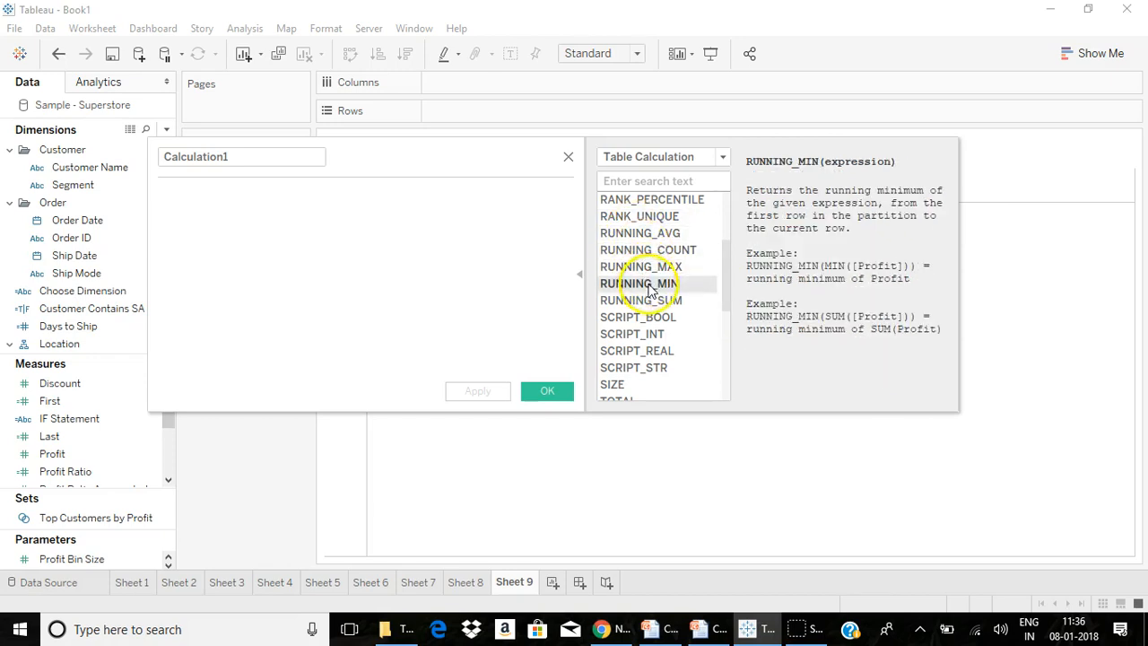
click(642, 301)
click(668, 235)
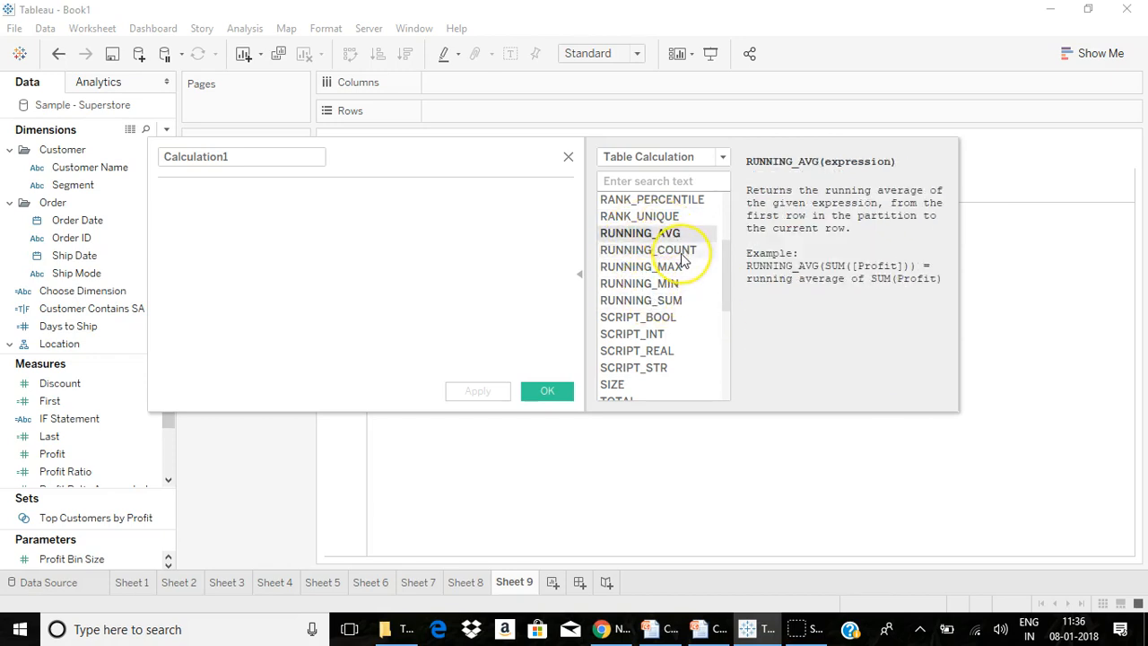
click(684, 252)
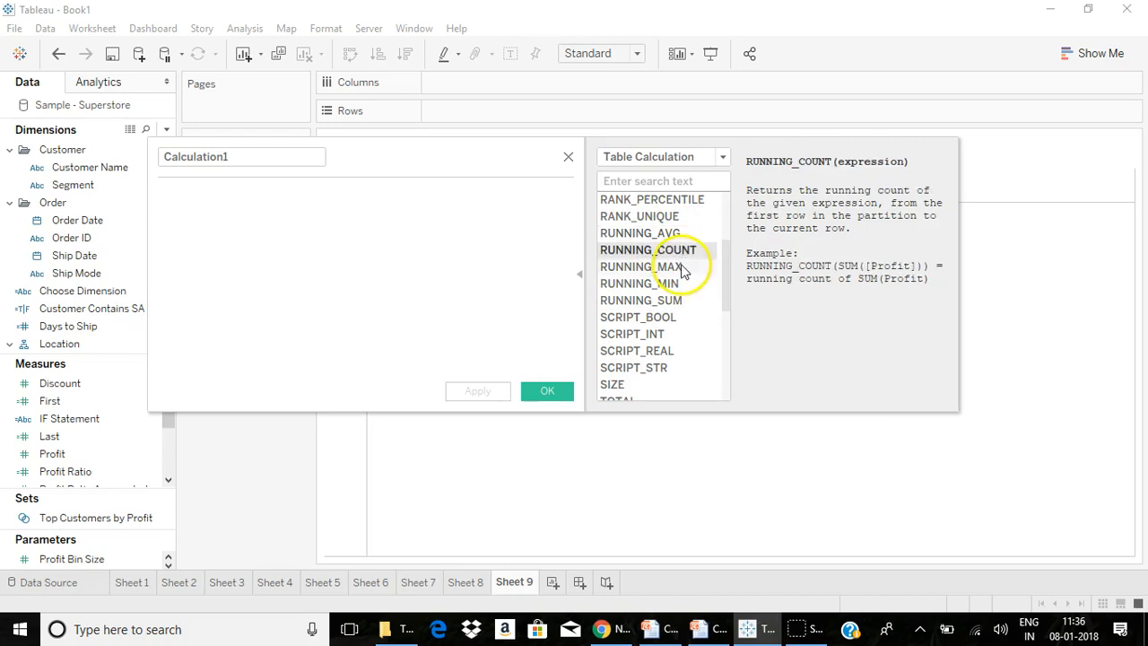
click(682, 268)
click(686, 285)
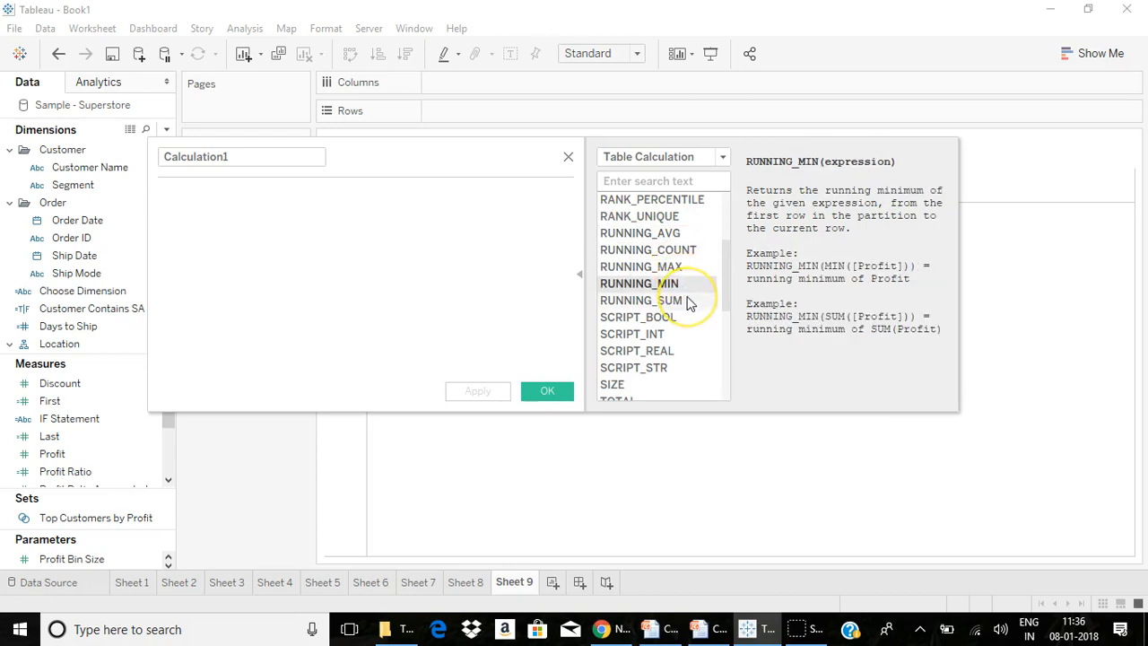
click(688, 302)
Step: Look through the help for the SCRIPT_BOOL, SCRIPT_INT and SCRIPT_REAL functions
scroll(727, 290, down, 1)
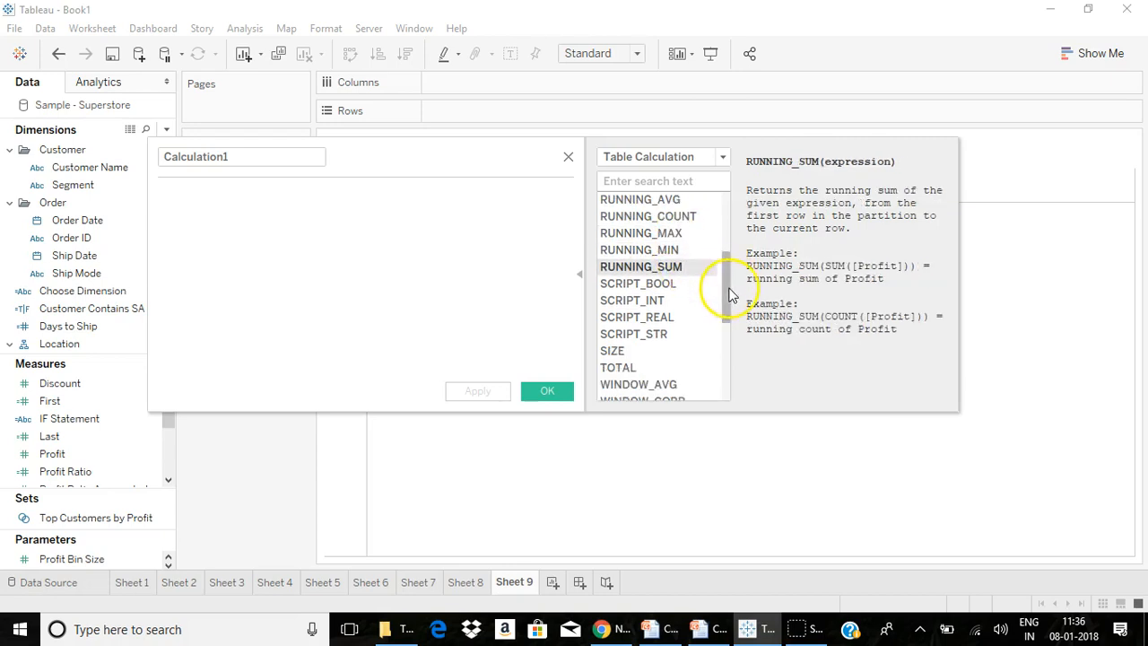
click(679, 282)
click(671, 303)
click(672, 316)
click(672, 301)
click(670, 287)
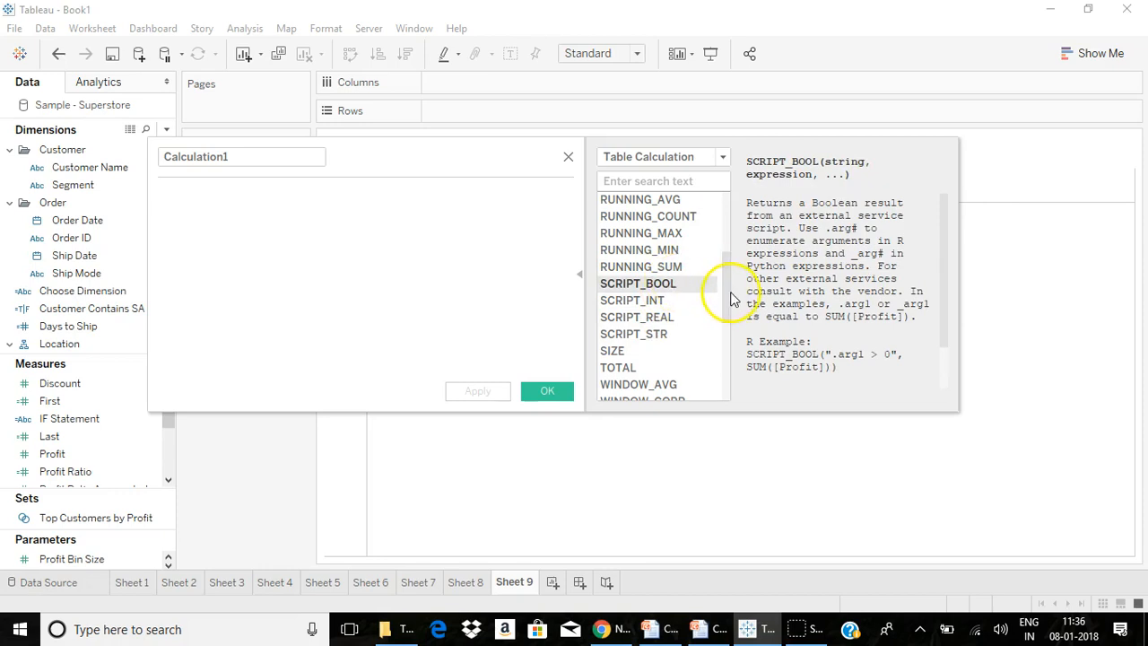
Step: Review the WINDOW functions, including WINDOW_MEDIAN, WINDOW_MAX and WINDOW_PERCENTILE, and close the calculation editor without saving a field
scroll(728, 332, down, 4)
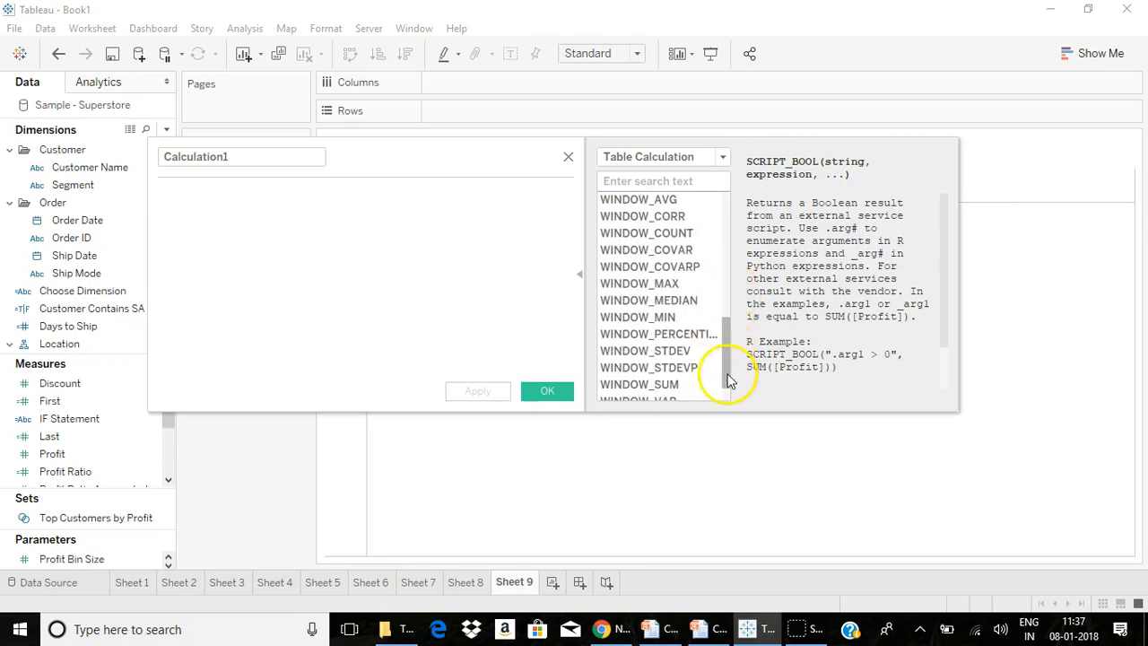
click(664, 255)
click(672, 218)
click(654, 305)
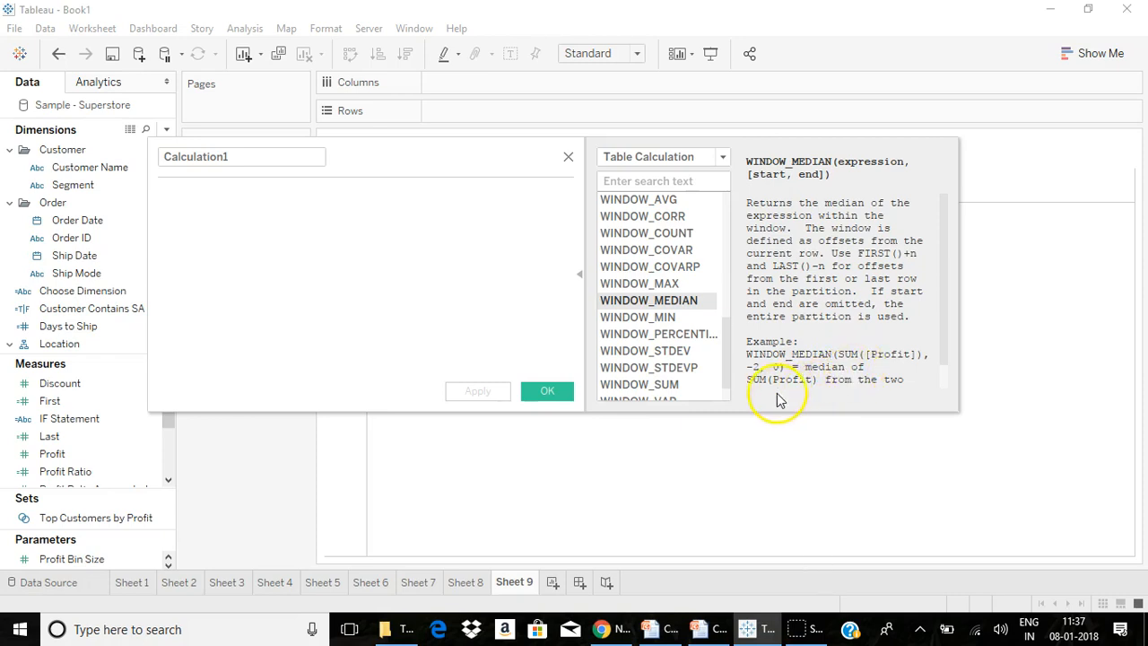
drag(945, 333, 948, 383)
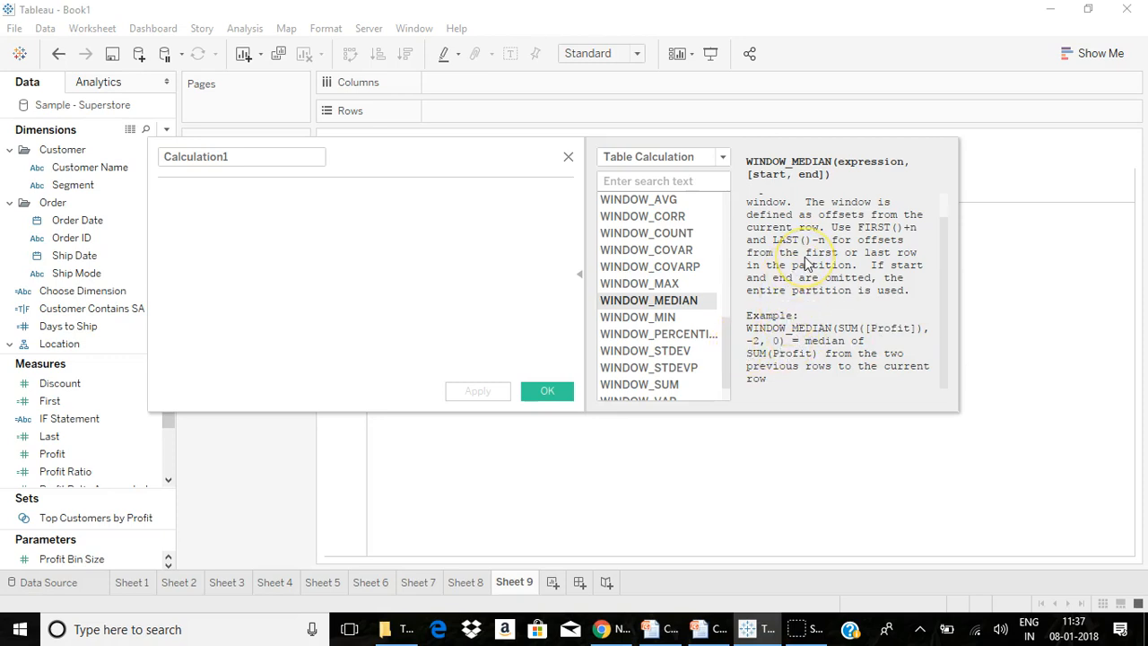
click(672, 351)
click(668, 304)
click(668, 264)
click(666, 233)
click(661, 283)
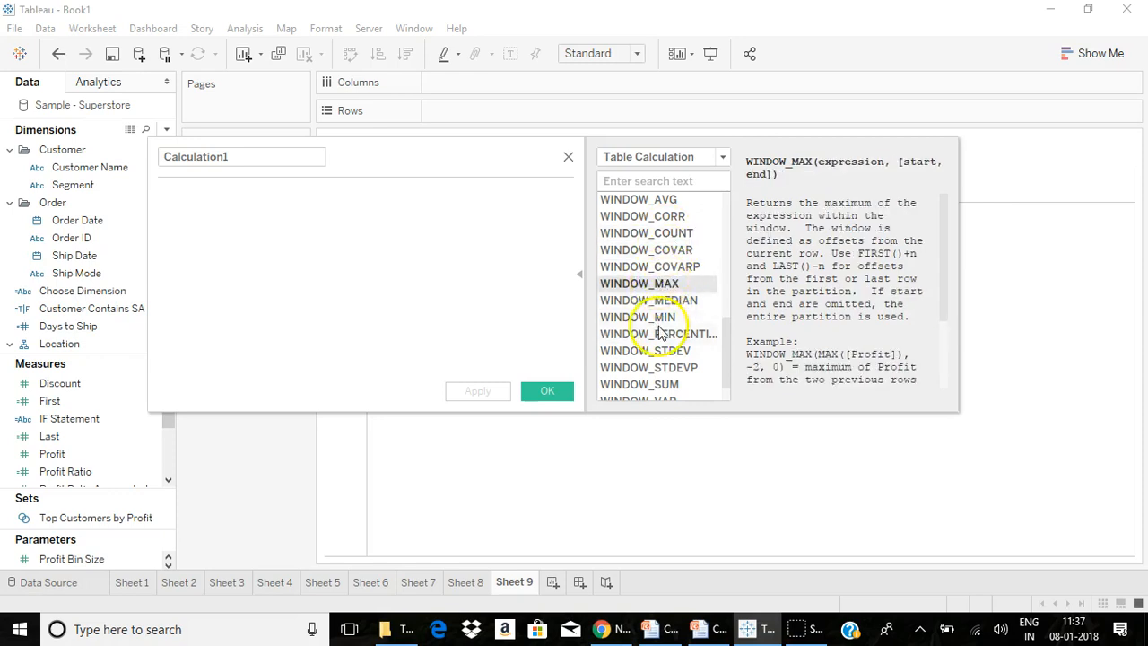
click(661, 334)
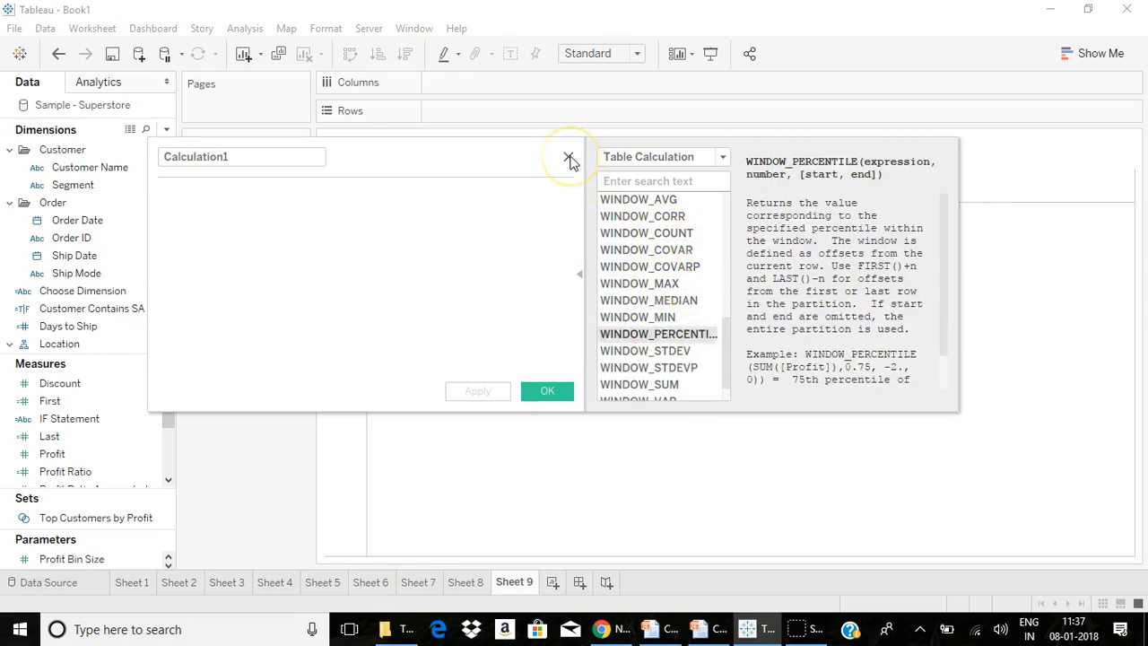
click(568, 159)
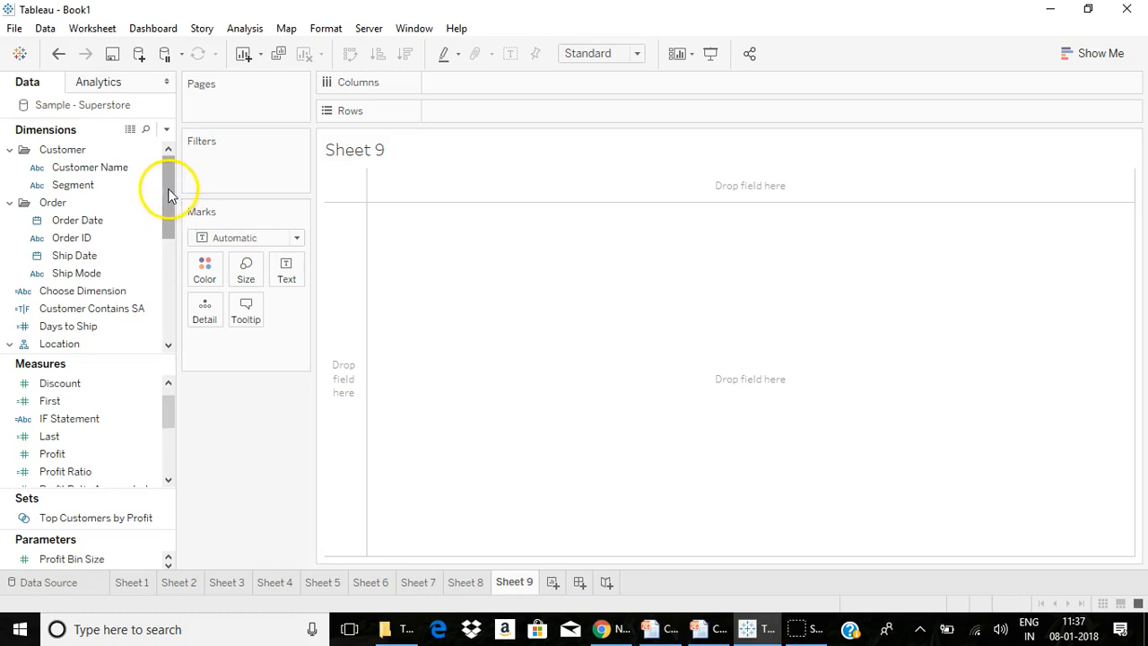
Step: Build a bar chart with Sub-Category on Columns and Profit on Rows, sorted by profit in descending order
drag(169, 194, 161, 289)
drag(84, 237, 485, 85)
drag(53, 454, 449, 119)
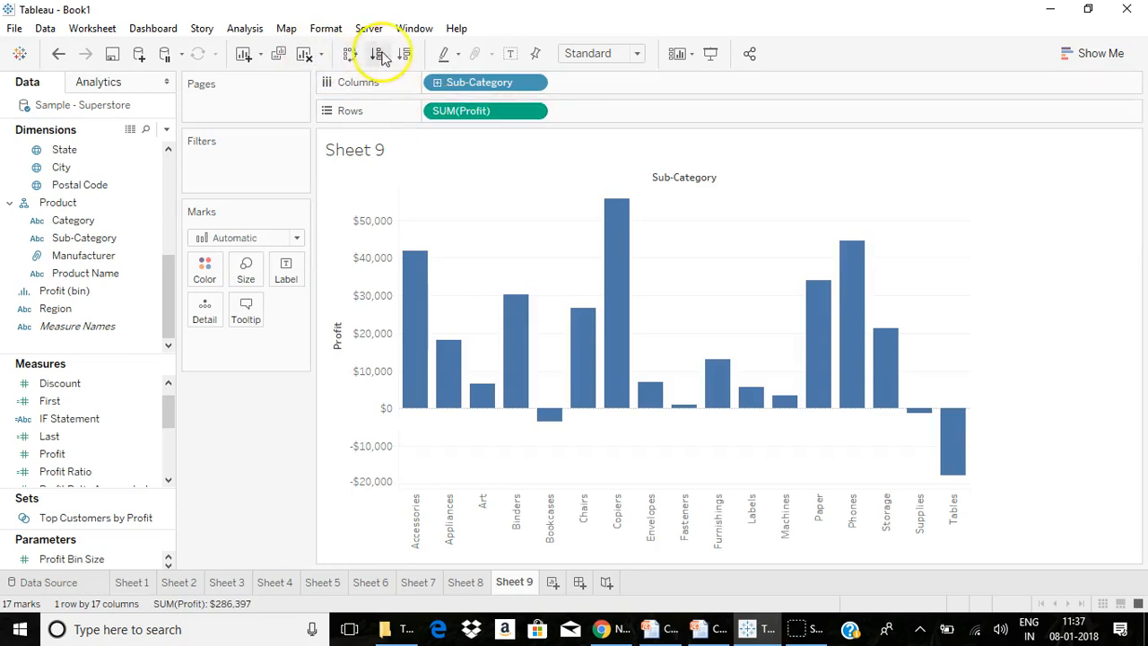
click(404, 53)
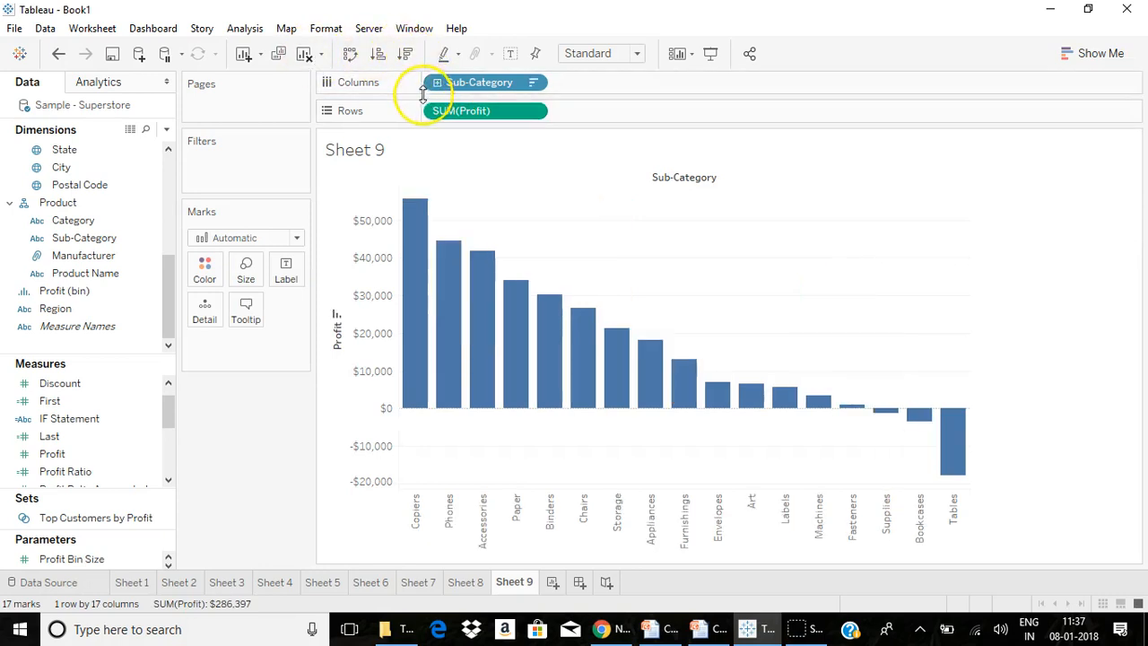
mouse_move(415, 203)
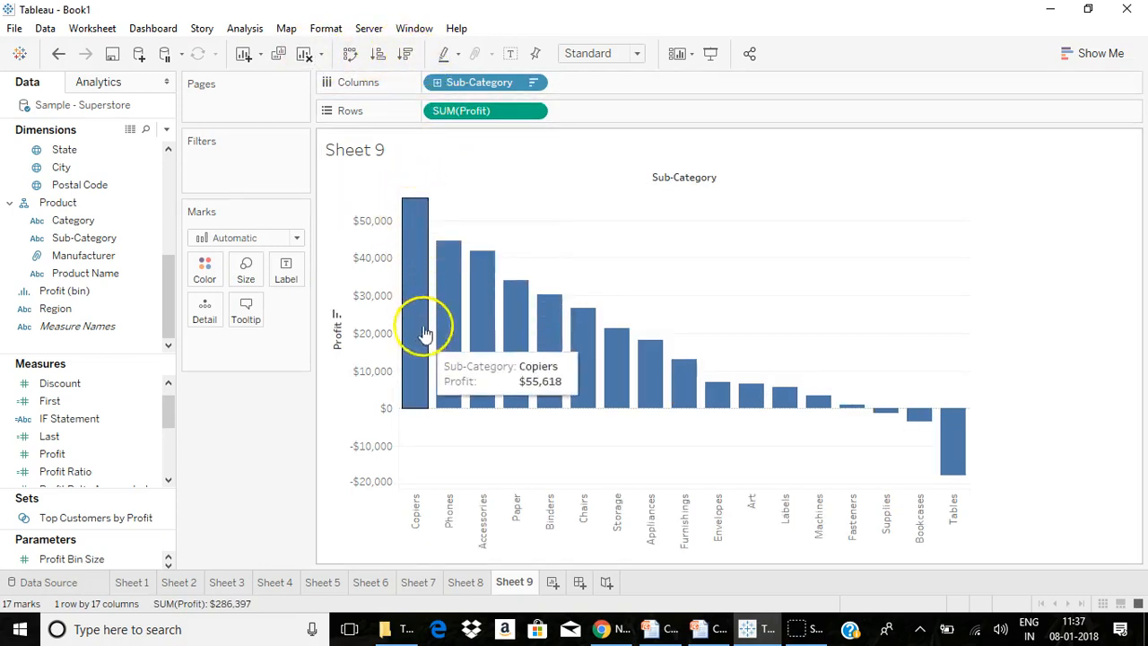
mouse_move(969, 462)
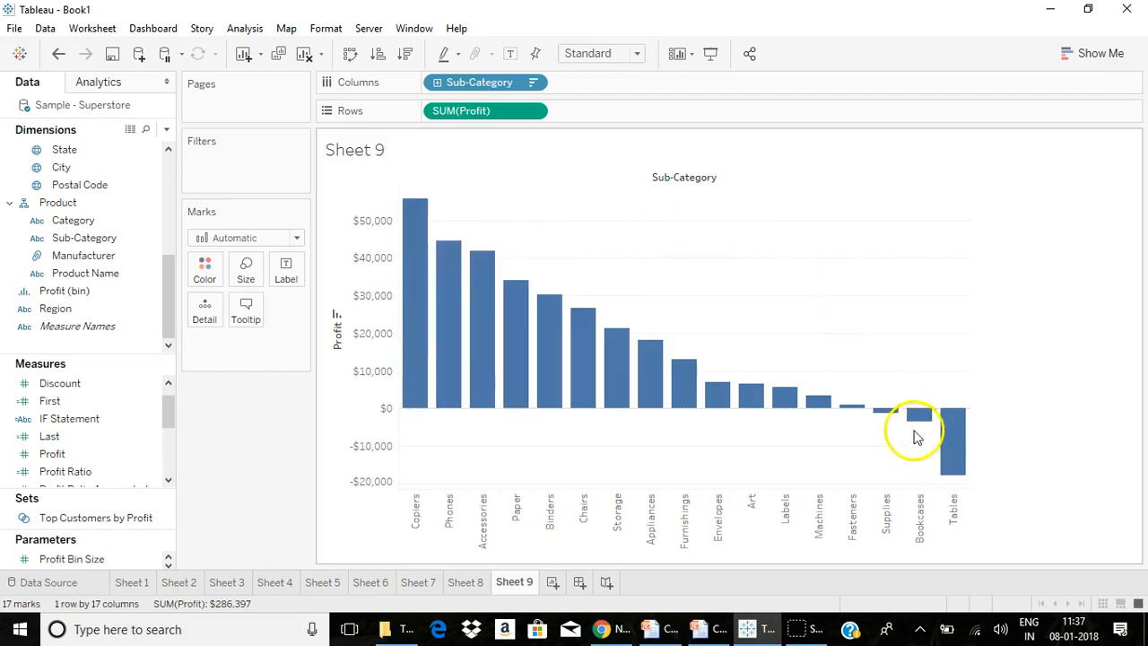
mouse_move(457, 367)
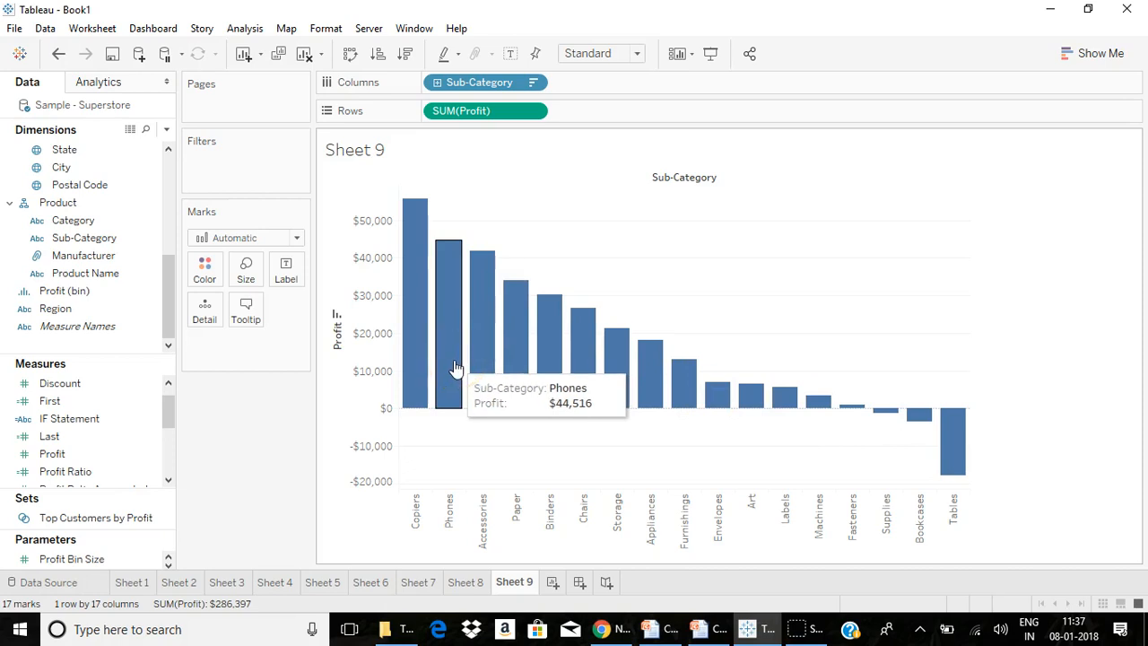
Step: Start a new calculated field named "Conditional Coluring"
click(166, 129)
click(113, 150)
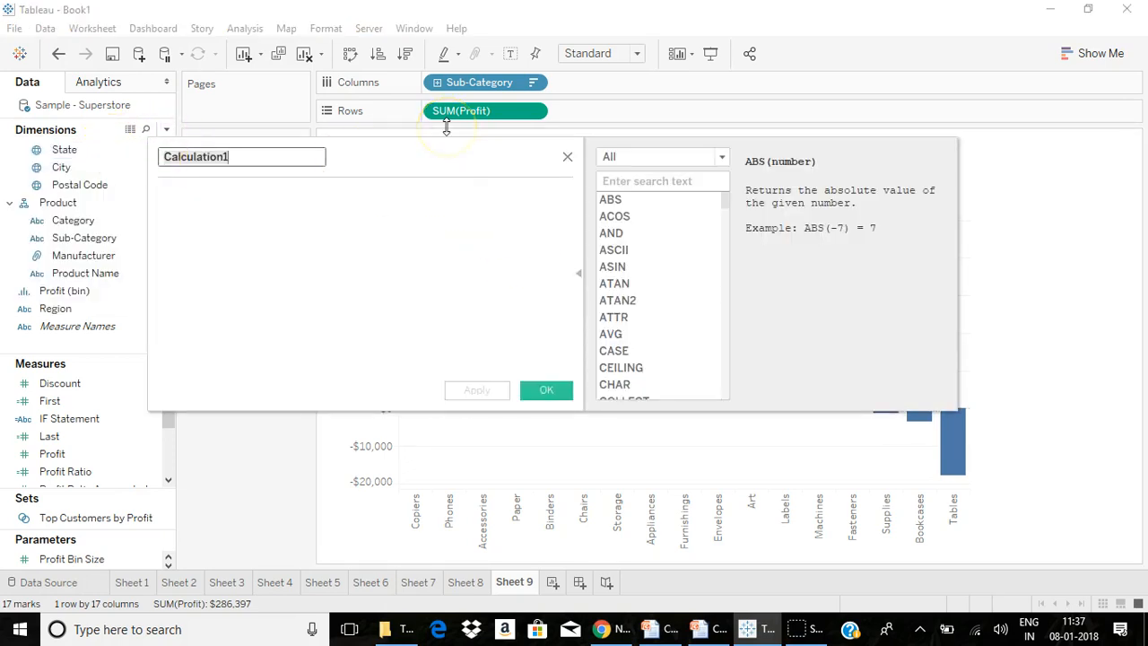
text(Conditional Coluring)
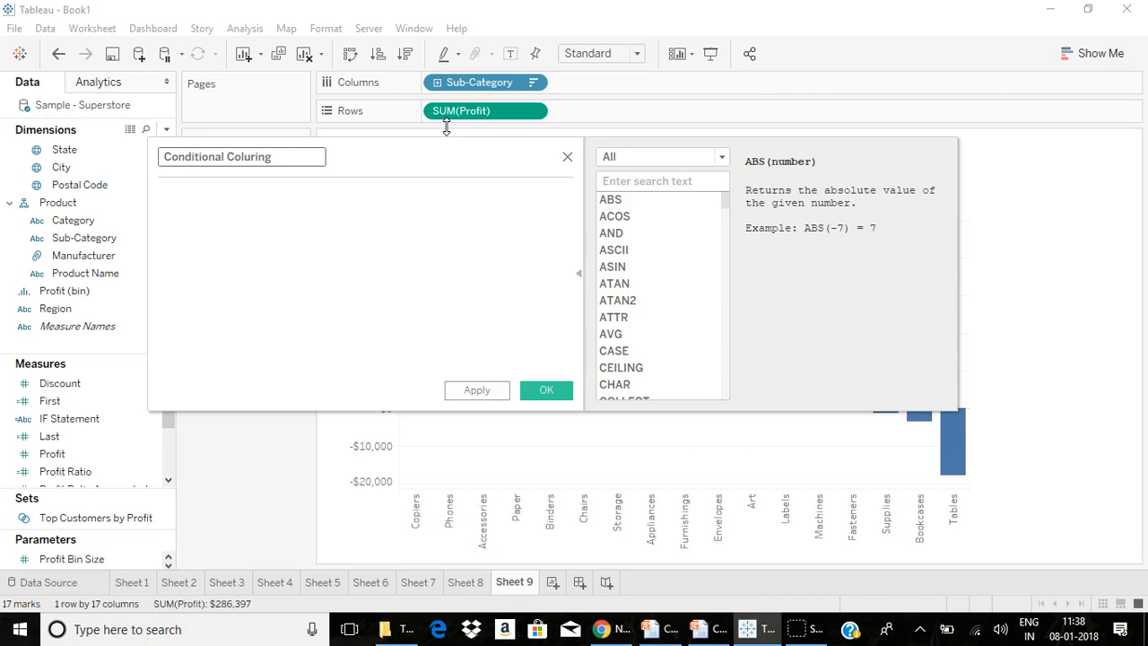
Step: Begin the formula with an IF condition on SUM([Sales])
click(380, 255)
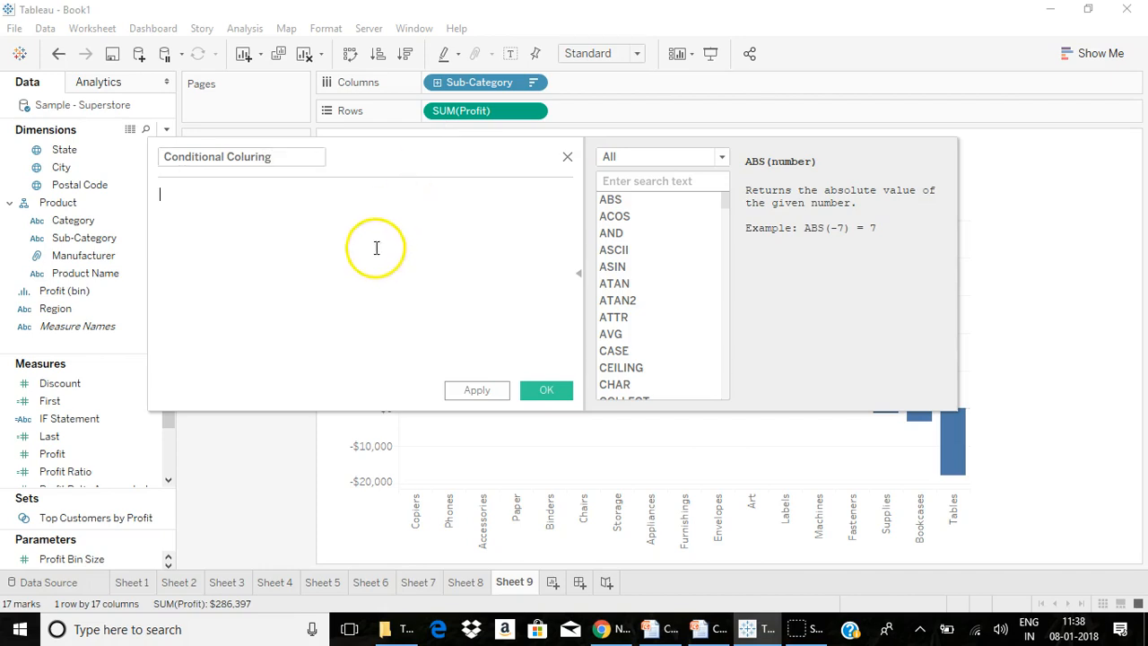
text(IF )
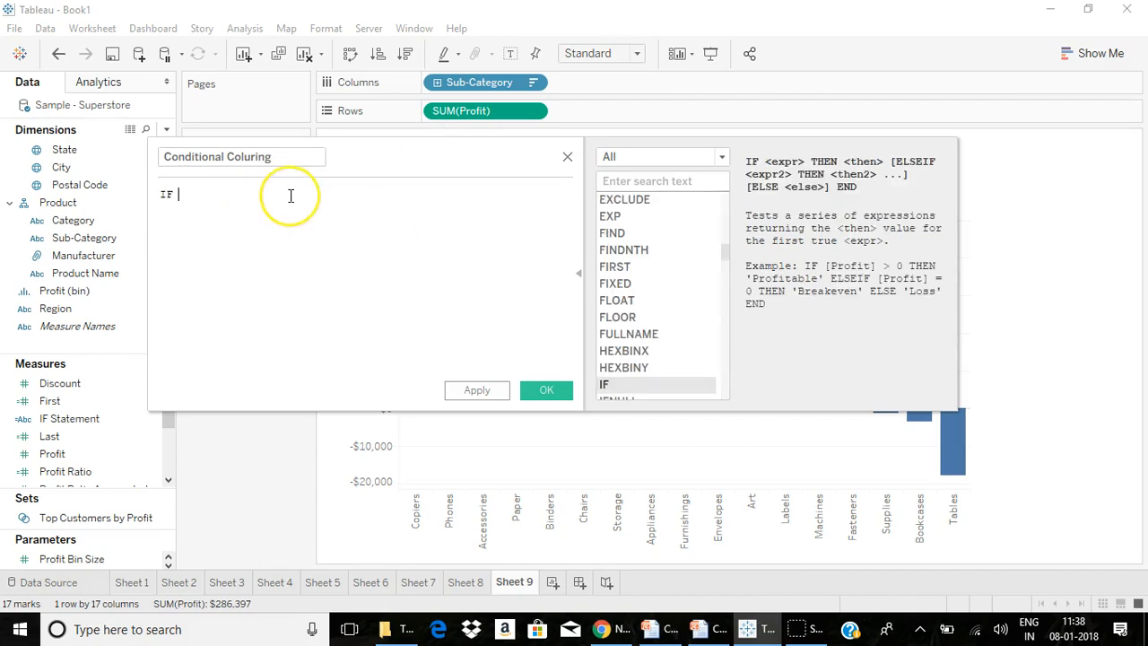
text(su)
double_click(269, 224)
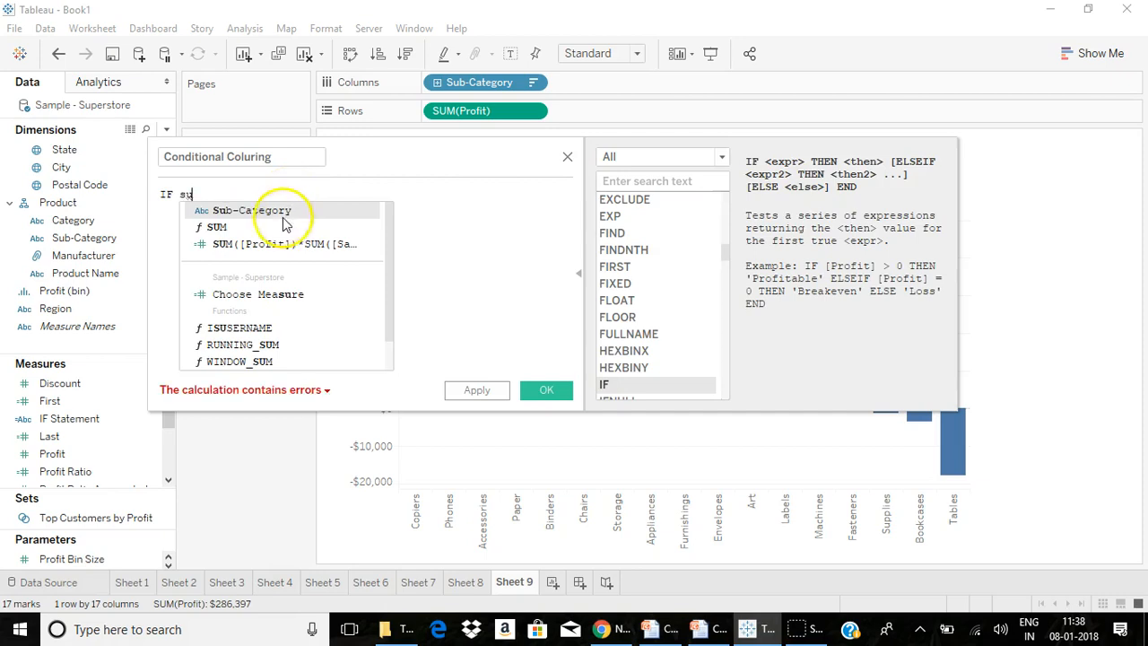
text(sa)
double_click(265, 215)
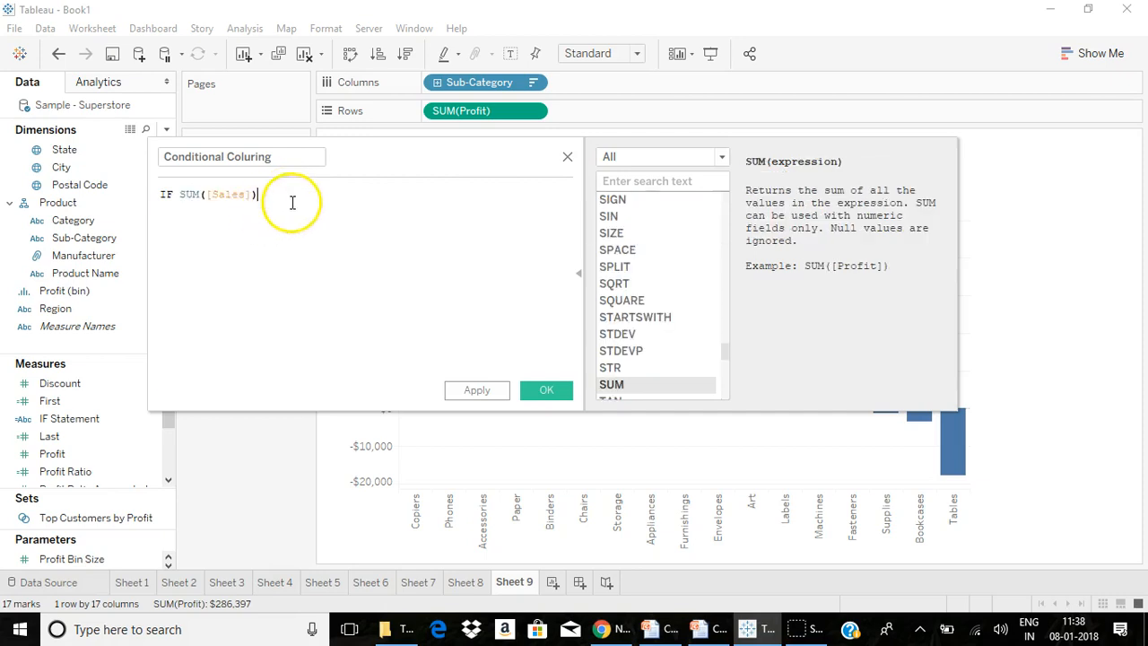
Step: Complete the first condition so that SUM([Sales]) equal to MAX([Sales]) returns "1"
text(>Ma)
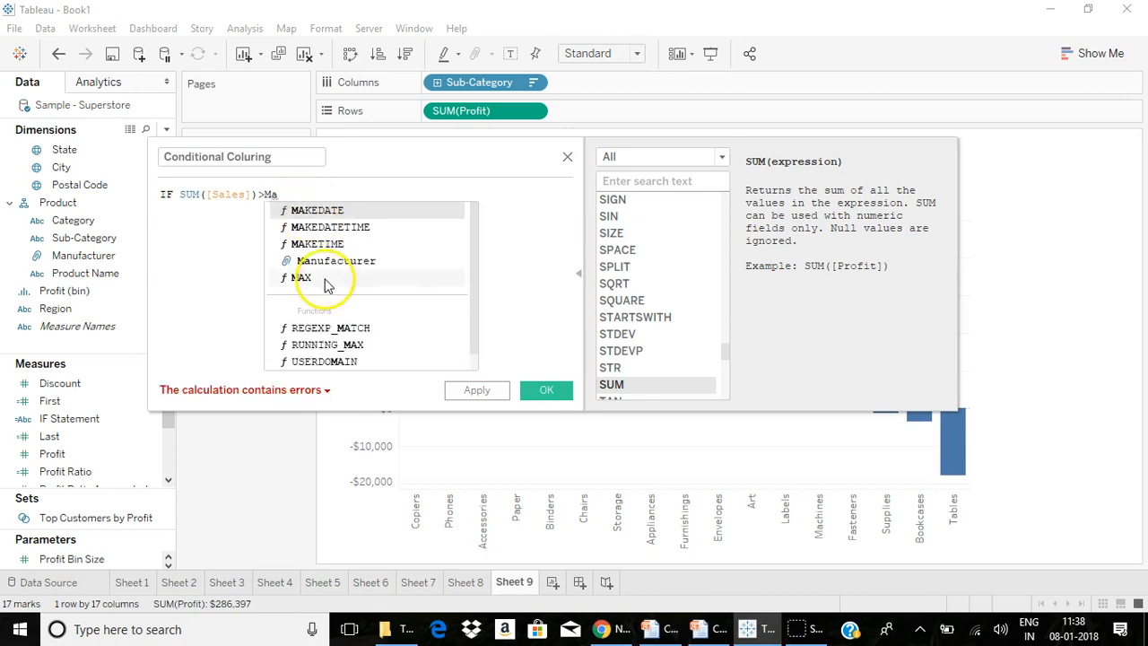
double_click(301, 277)
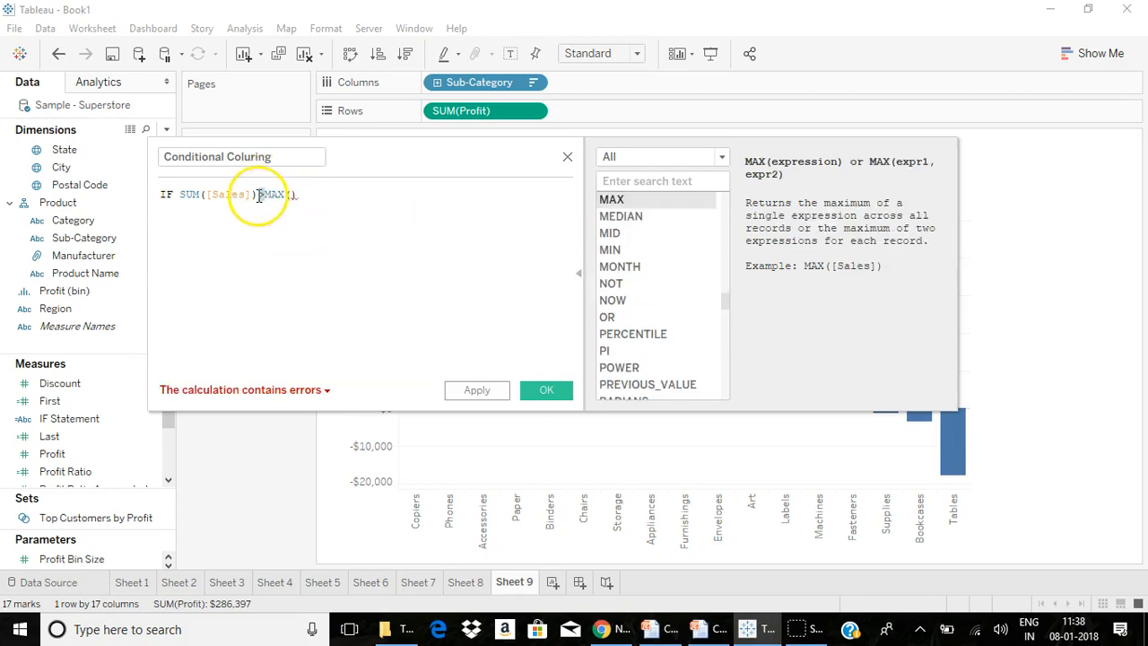
click(260, 194)
text(=)
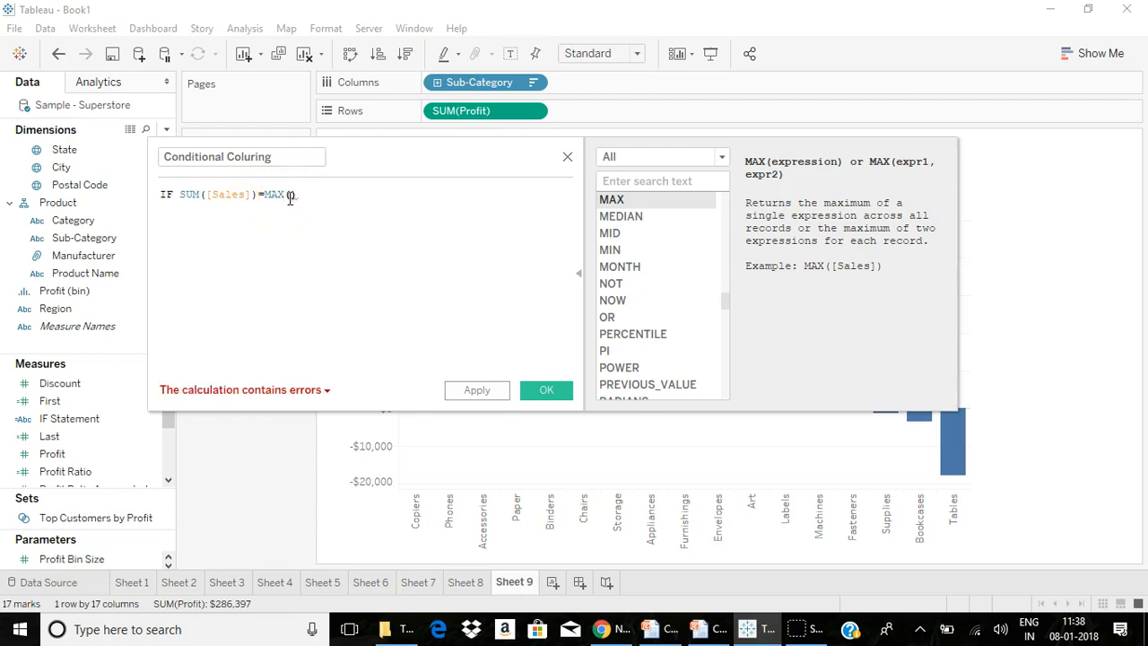
click(291, 195)
text(sa)
double_click(309, 207)
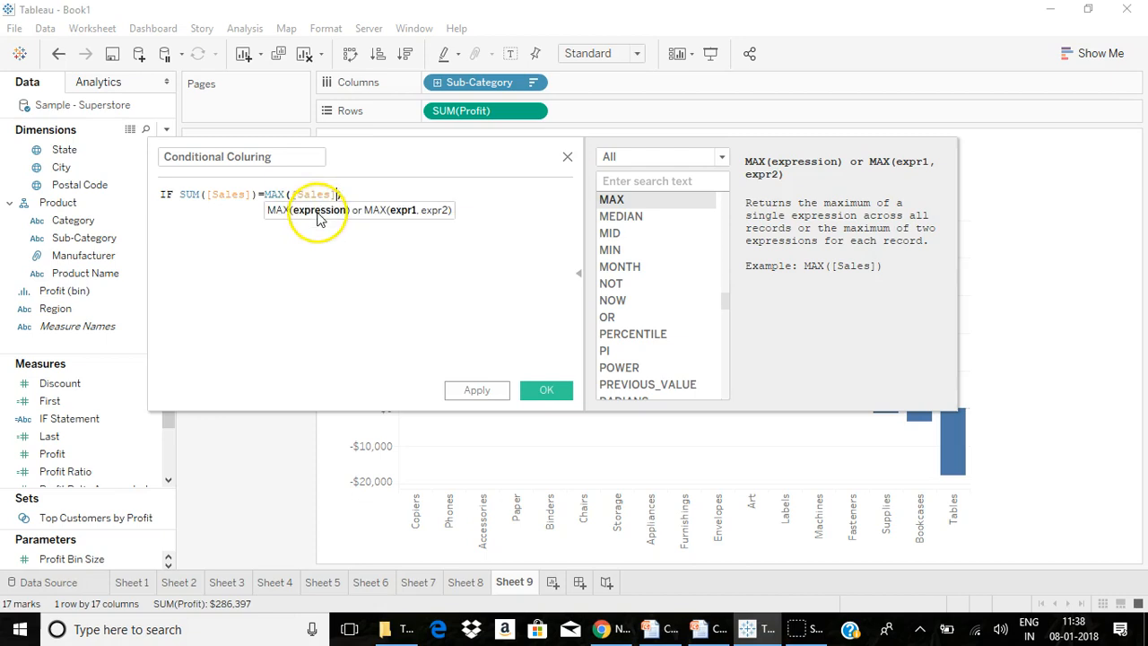
text(th)
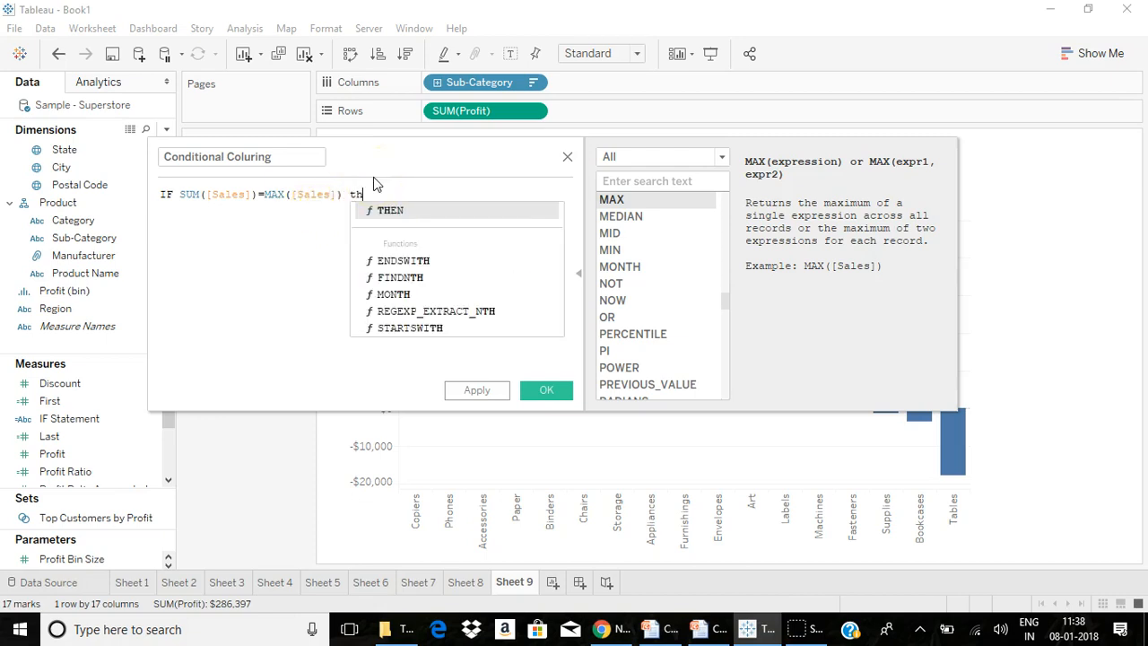
double_click(429, 212)
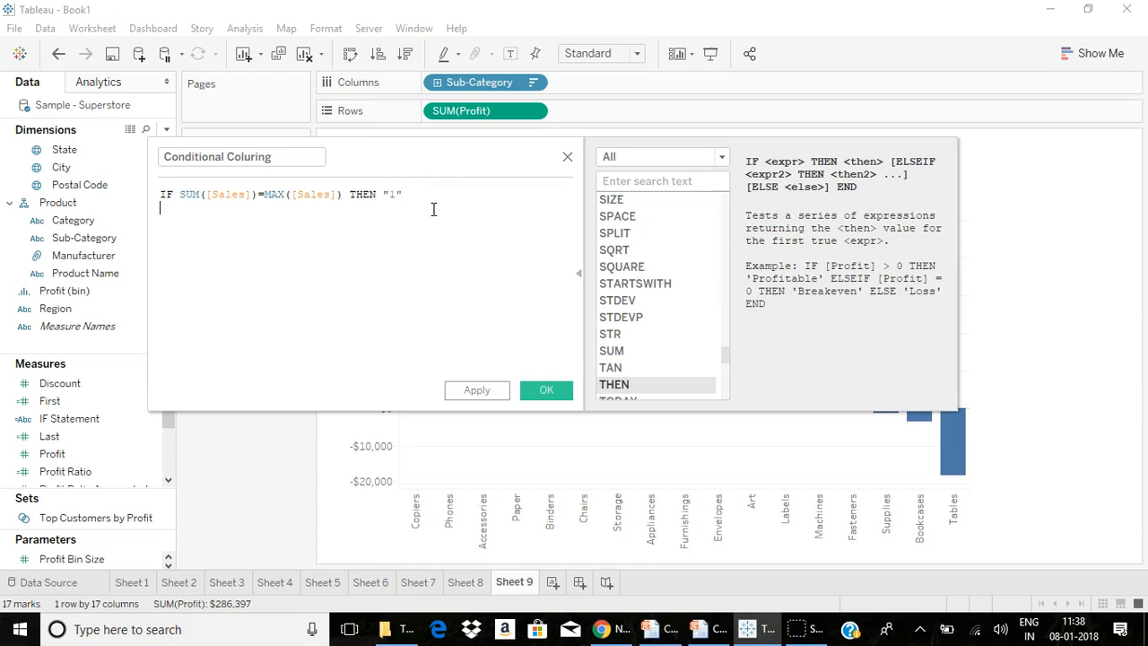
Step: Add an ELSEIF branch on a new line that tests SUM([Sales])
key(Return)
text(e)
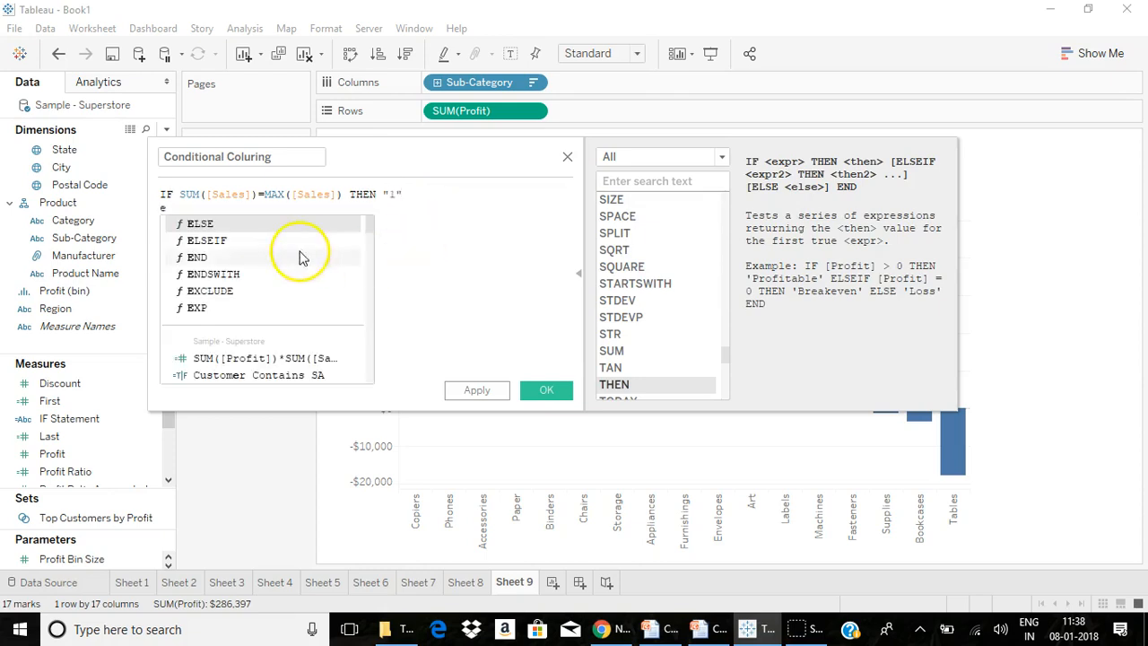
double_click(256, 240)
text(sum)
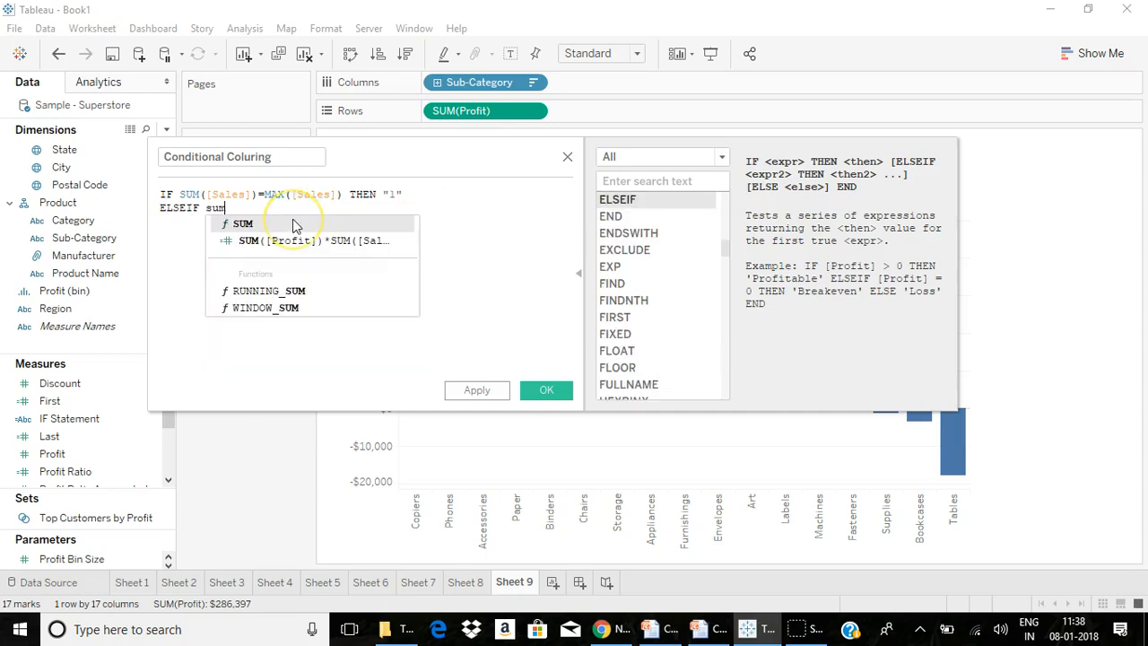
double_click(292, 223)
text(sa)
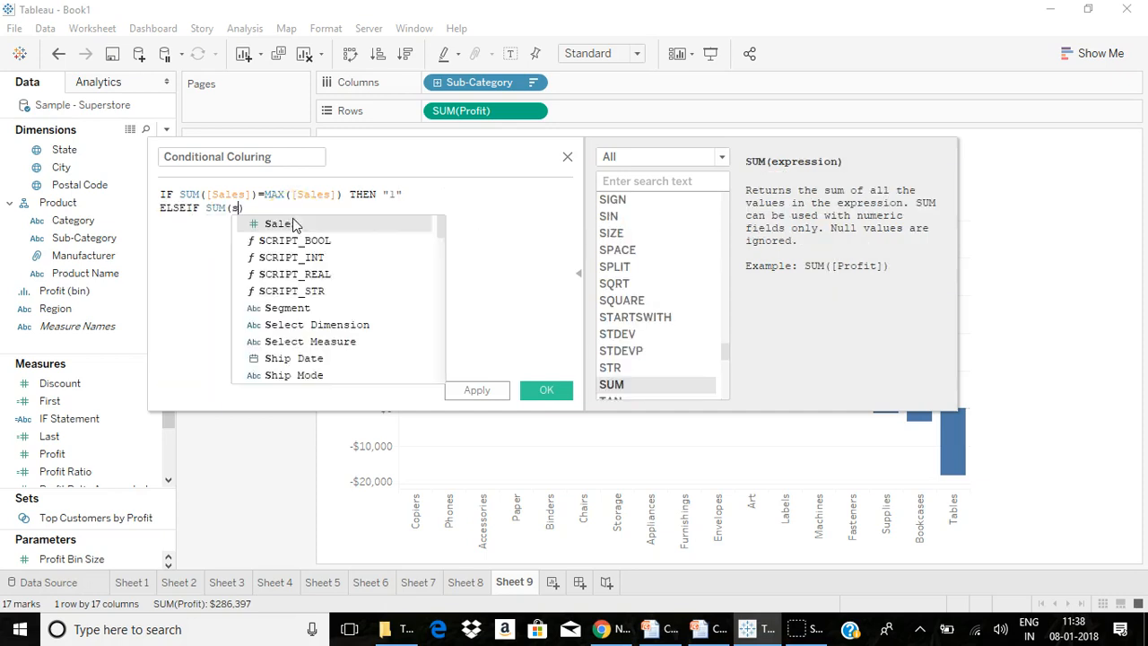
double_click(292, 223)
Step: Compare the ELSEIF branch's sum with MIN([Sales]) and return "2" when they are equal
text(=Min)
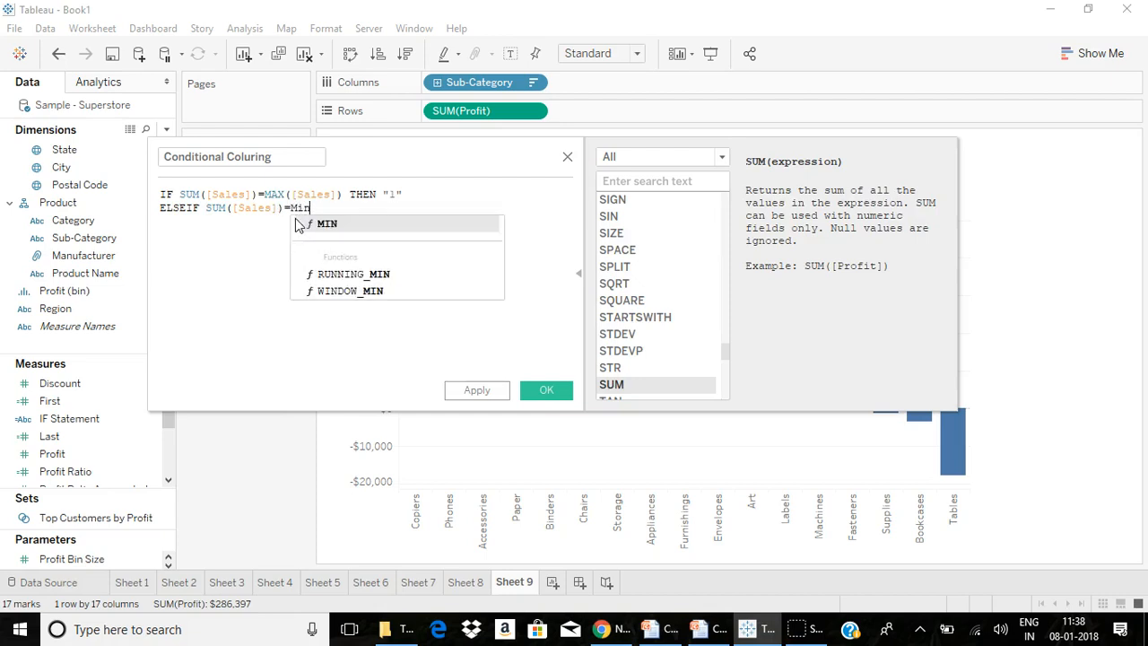
click(298, 225)
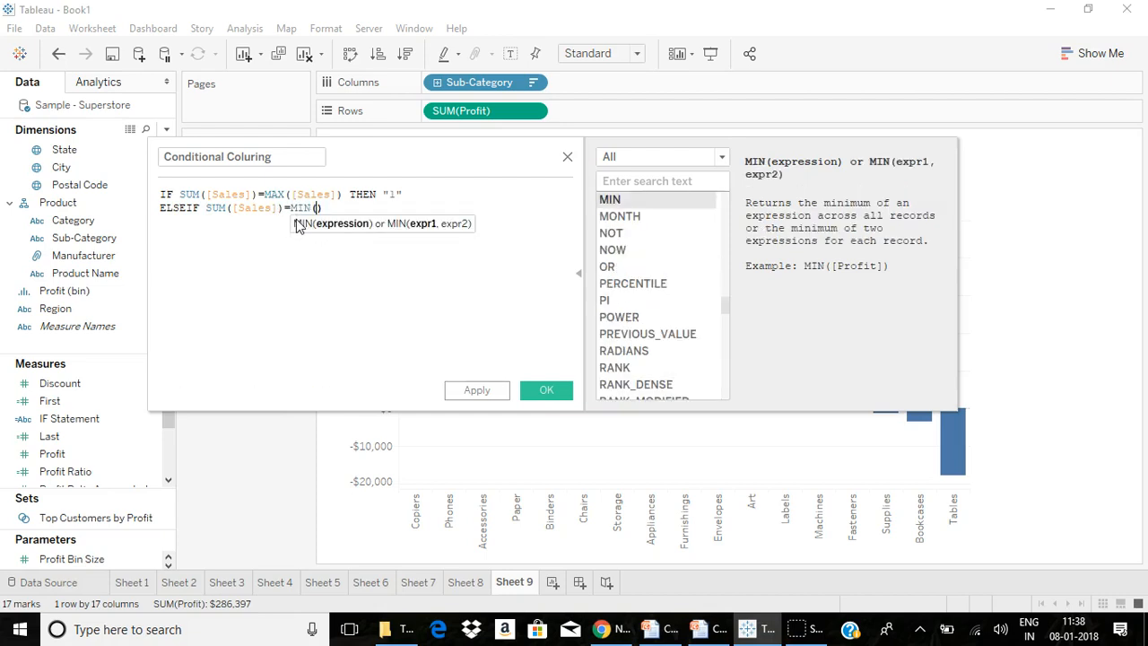
text([Sa)
click(365, 225)
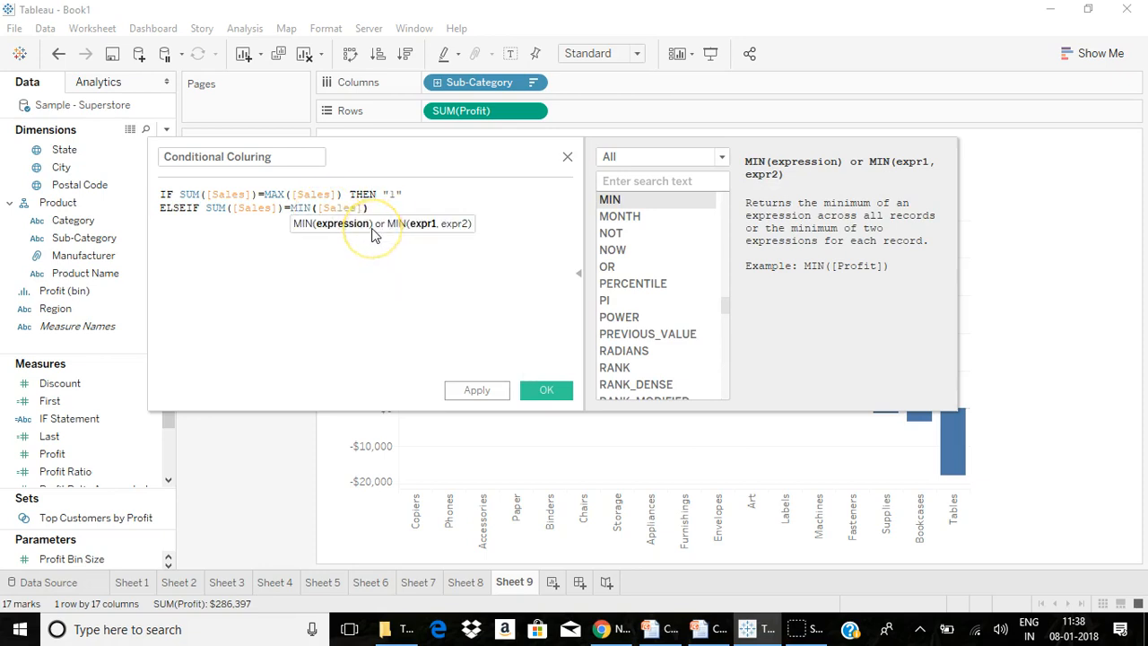
text(th)
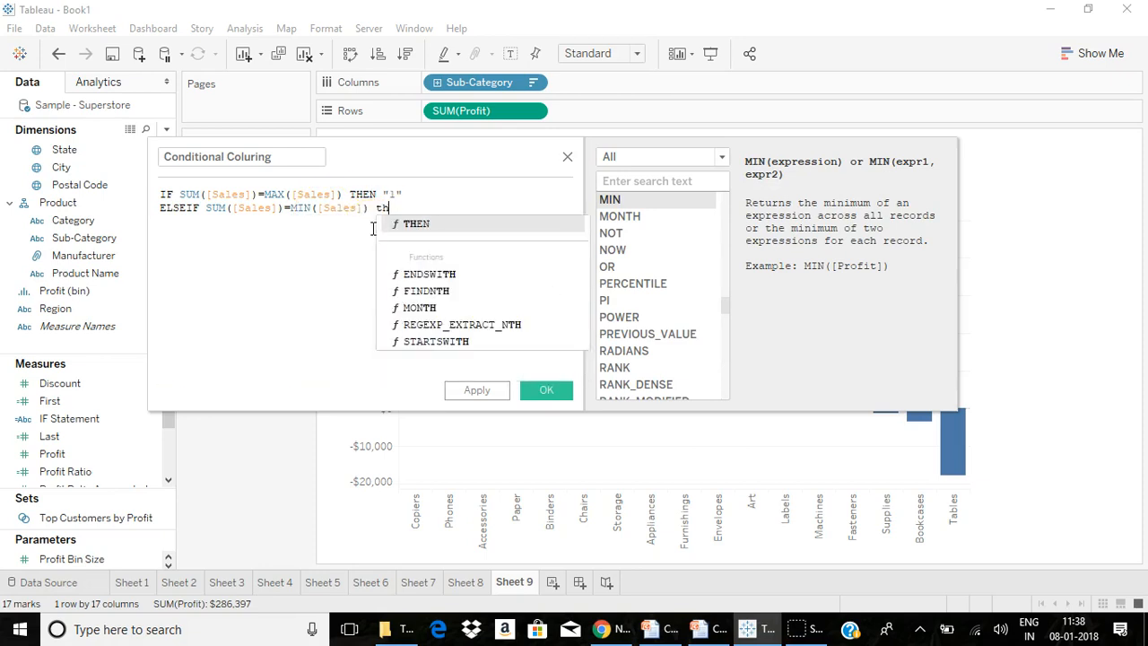
click(410, 225)
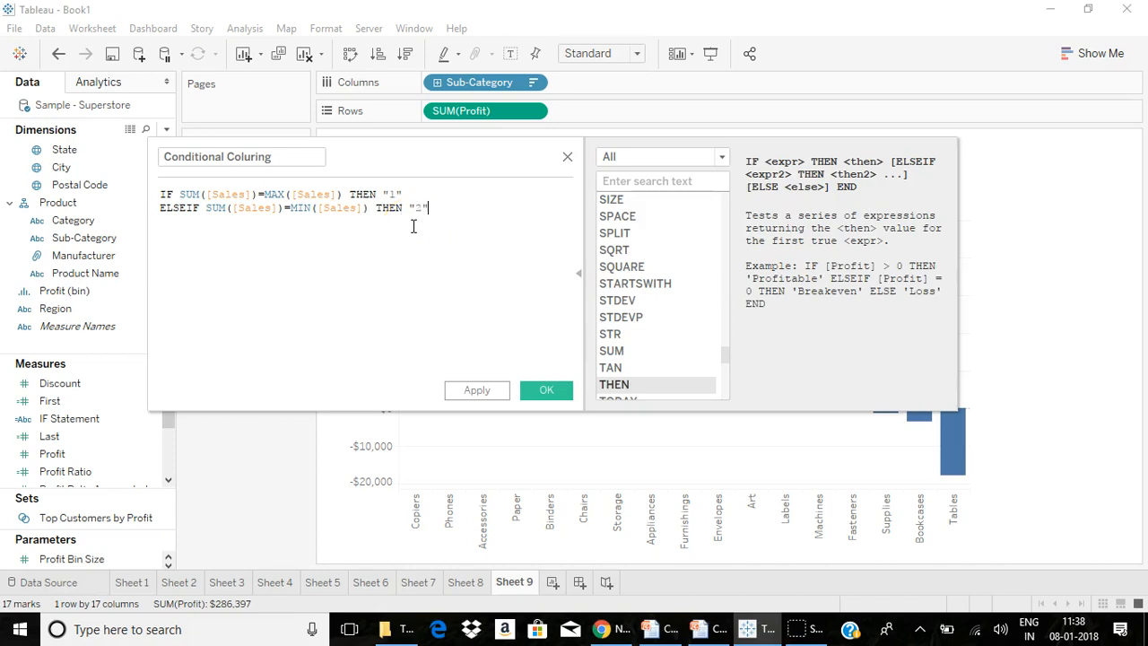
Step: Finish the formula with ELSE "3" and END, and save the calculated field
text(e)
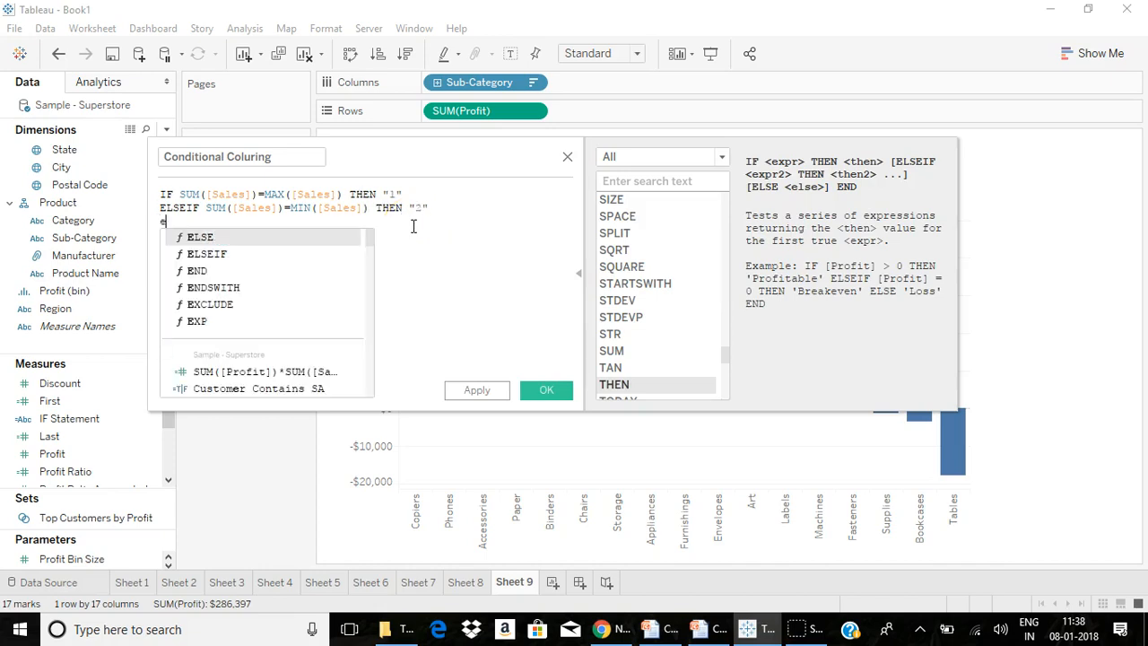
double_click(267, 235)
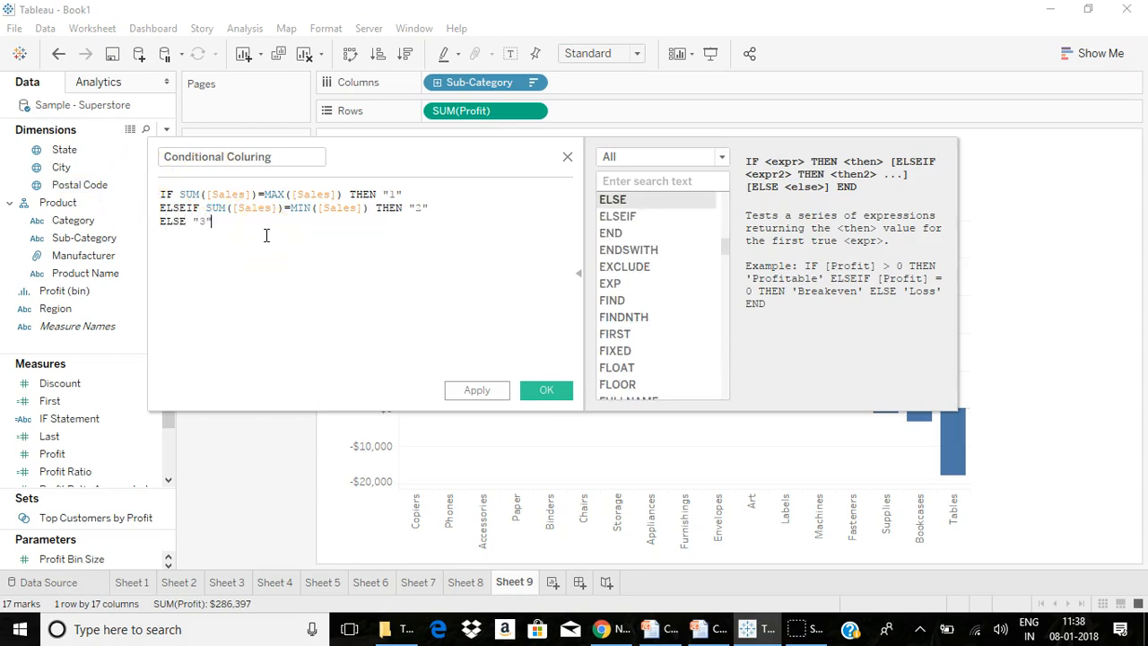
text(e)
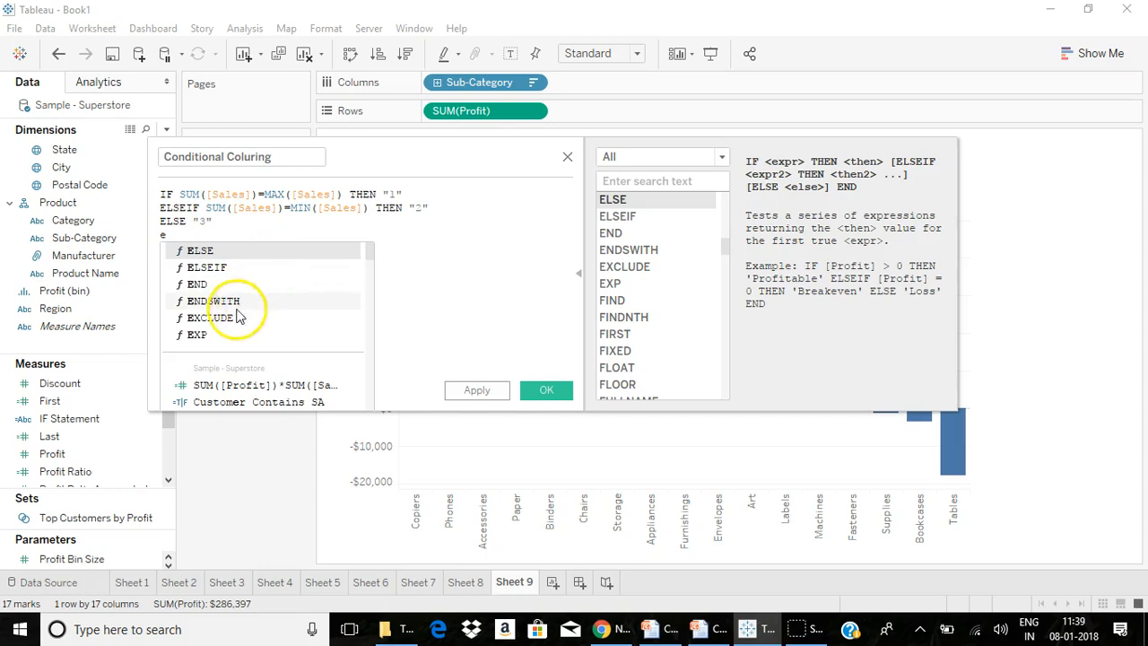
double_click(225, 284)
click(543, 390)
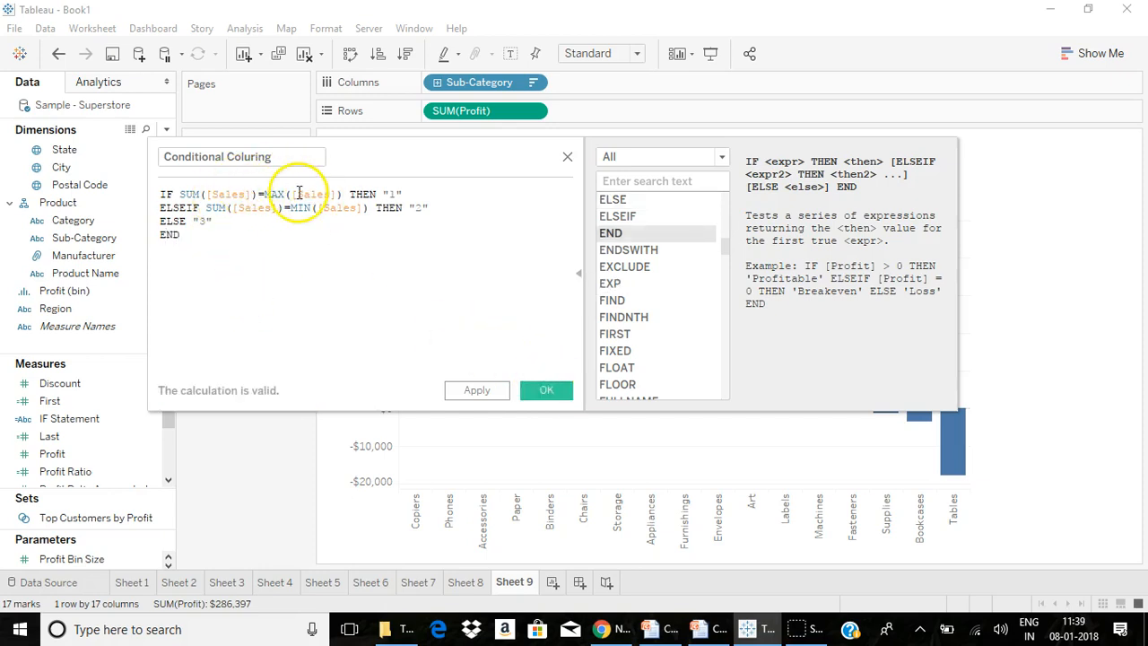
click(546, 389)
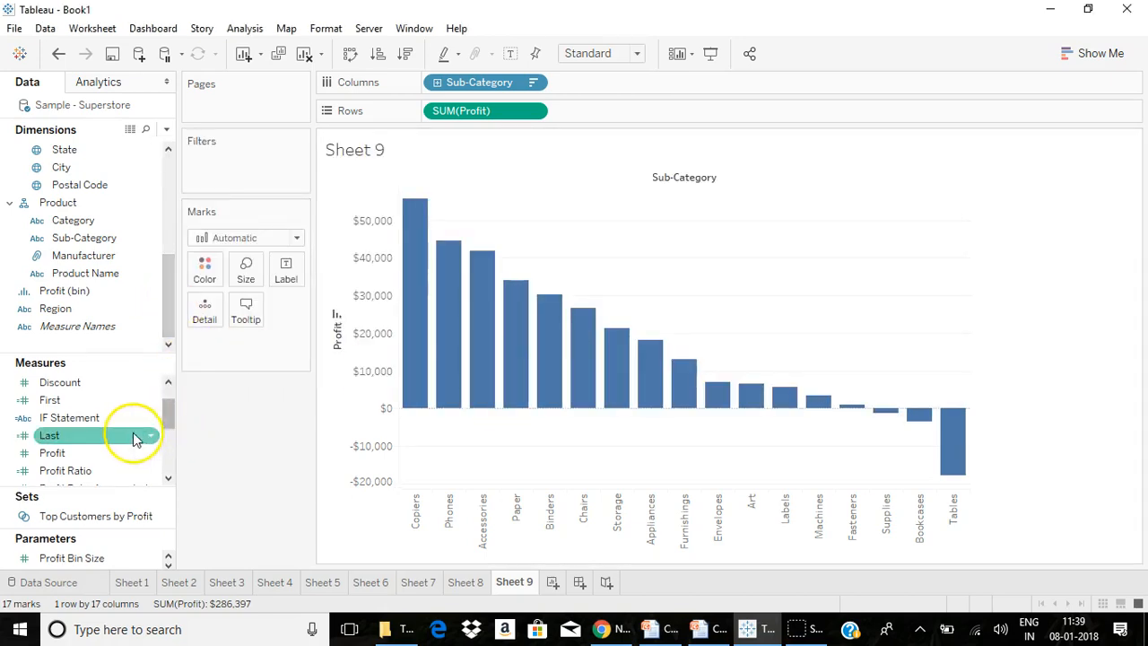
Step: Color the profit bars by the Conditional Coluring measure
scroll(168, 417, down, 1)
drag(168, 417, 170, 380)
drag(90, 400, 201, 274)
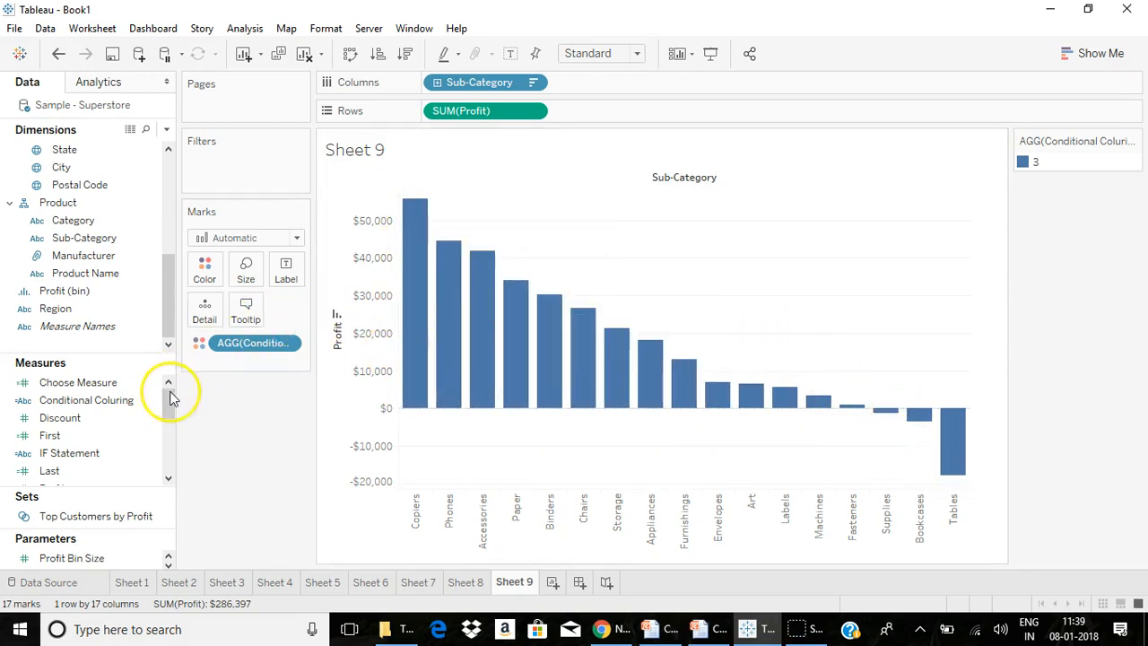
Step: Edit the Conditional Coluring formula so its first condition compares with WINDOW_MAX(SUM([Sales])) instead of MAX([Sales])
right_click(148, 400)
click(203, 137)
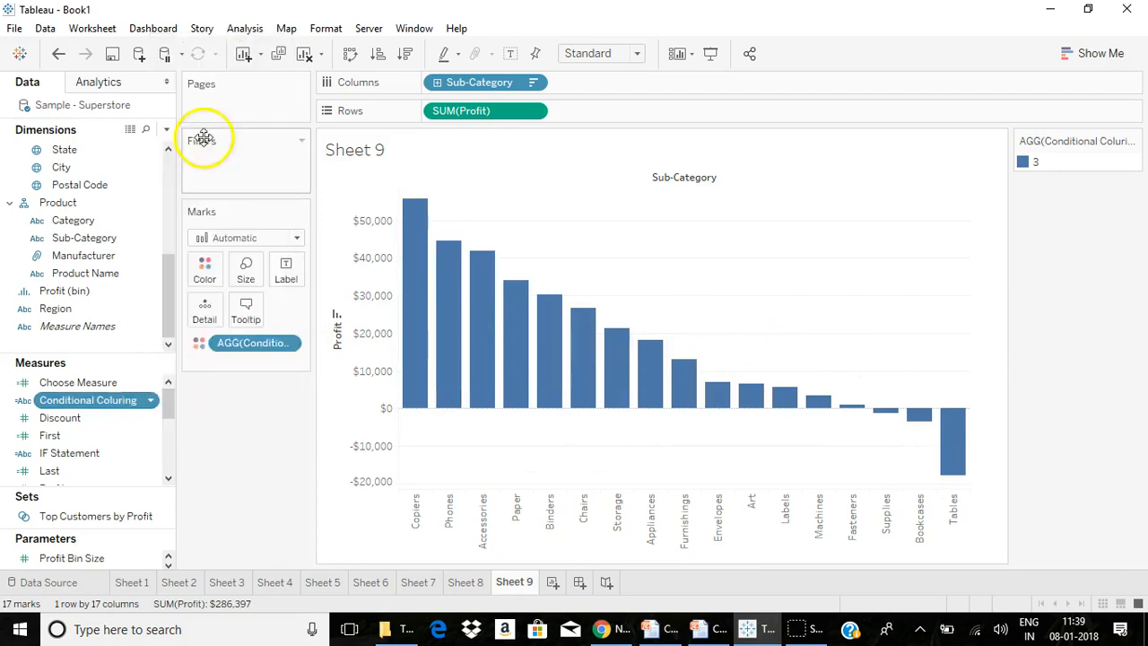
click(267, 194)
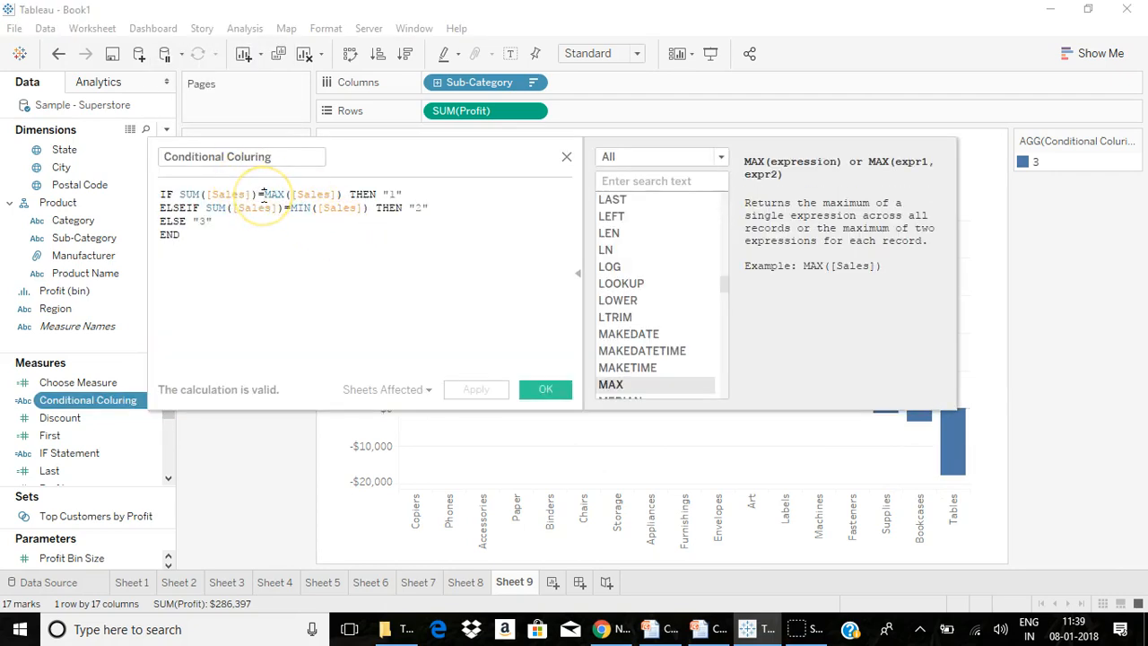
text(W)
click(307, 310)
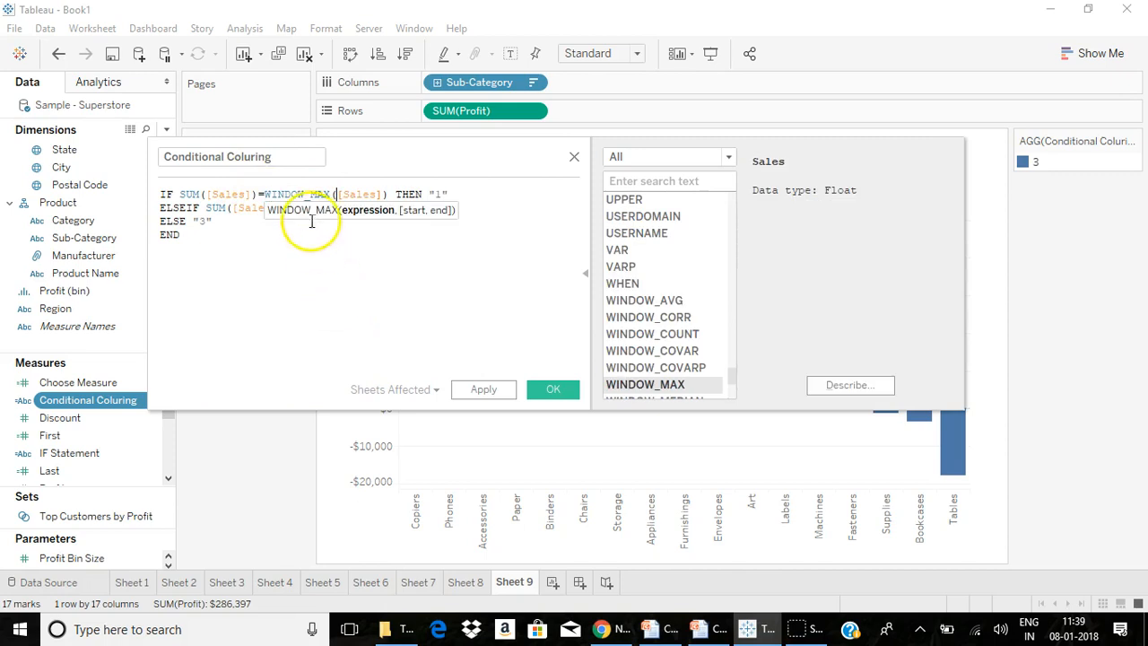
text(su)
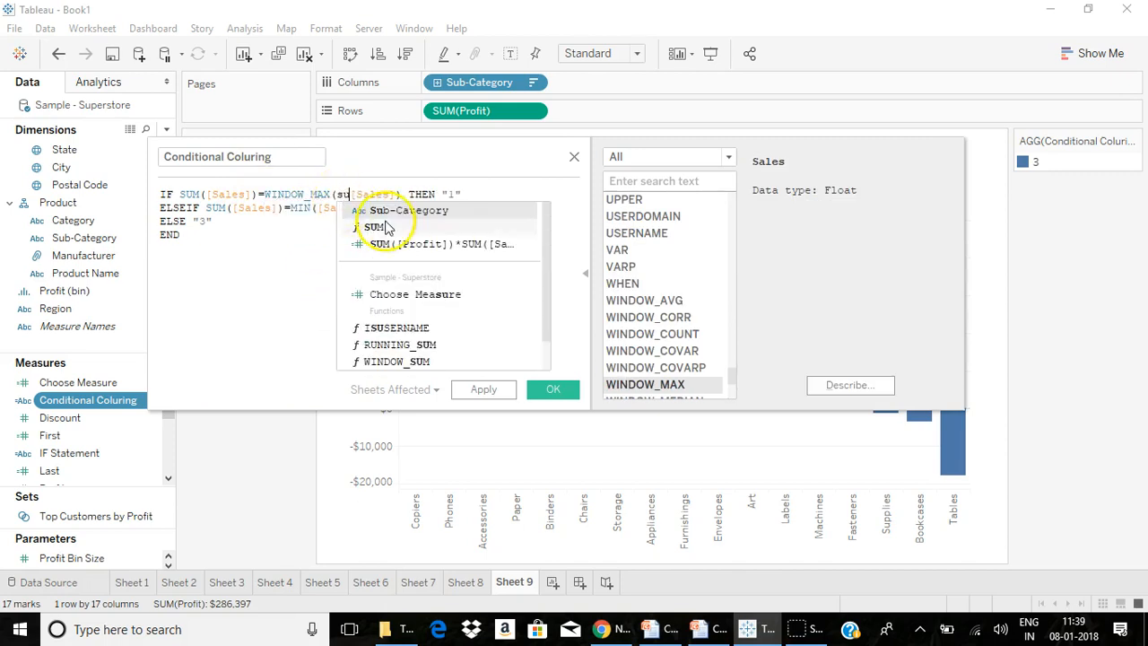
click(377, 227)
click(408, 195)
text())
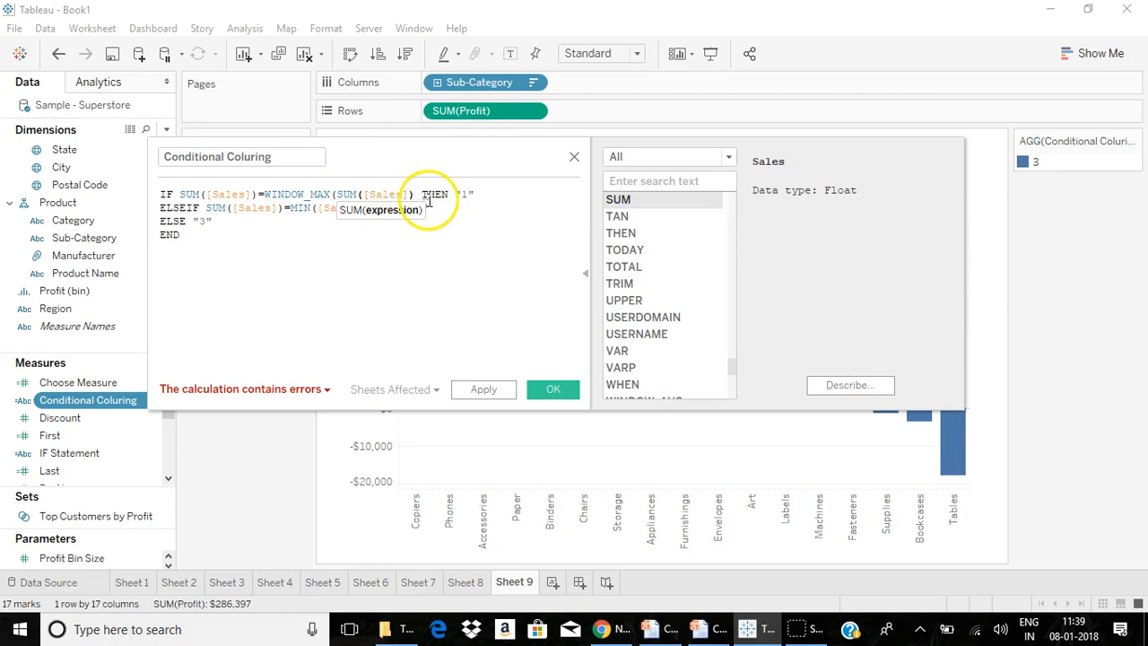
text())
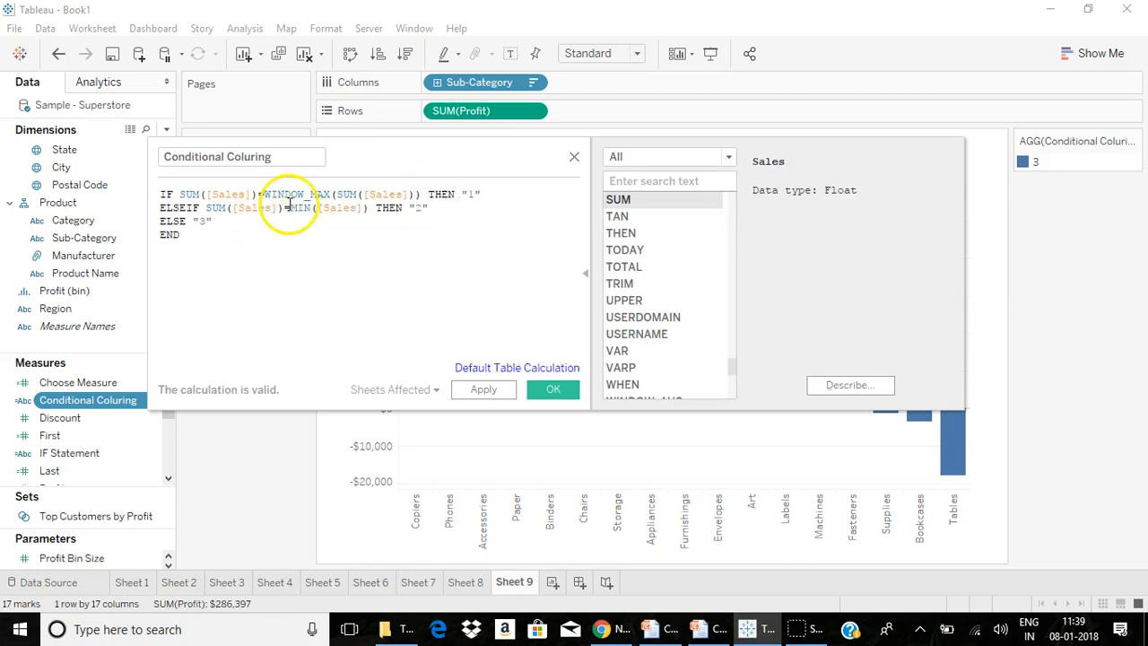
Step: Change the ELSEIF condition in the Conditional Coluring formula to compare with WINDOW_MIN(SUM([Sales])) instead of MIN([Sales])
click(289, 207)
text(W)
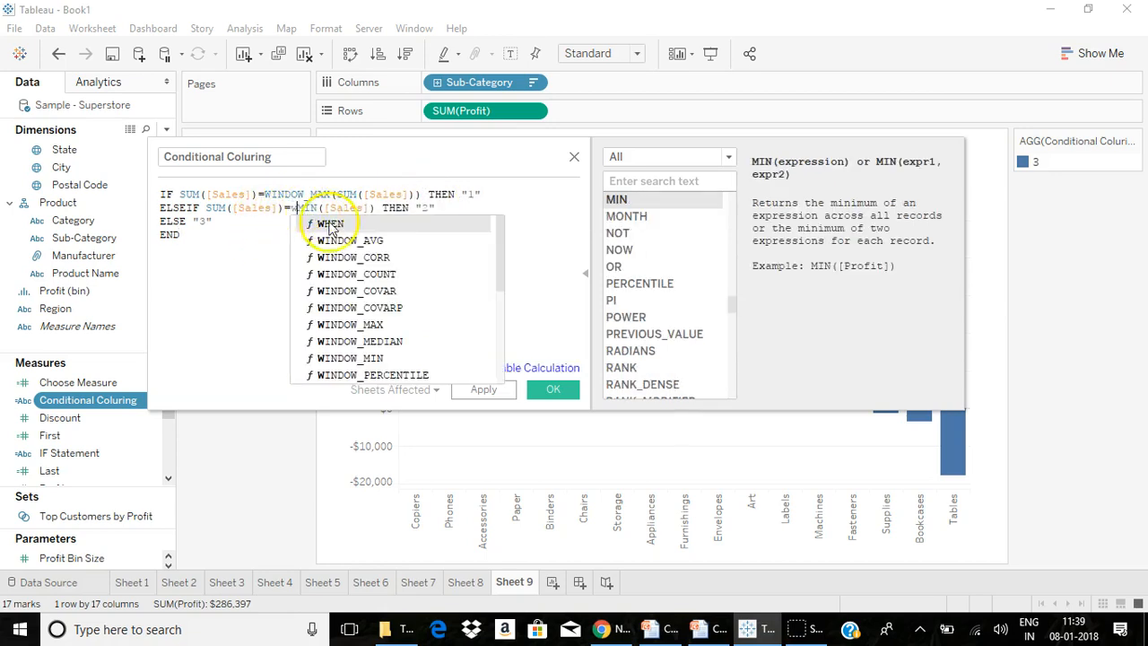
click(357, 358)
text(su)
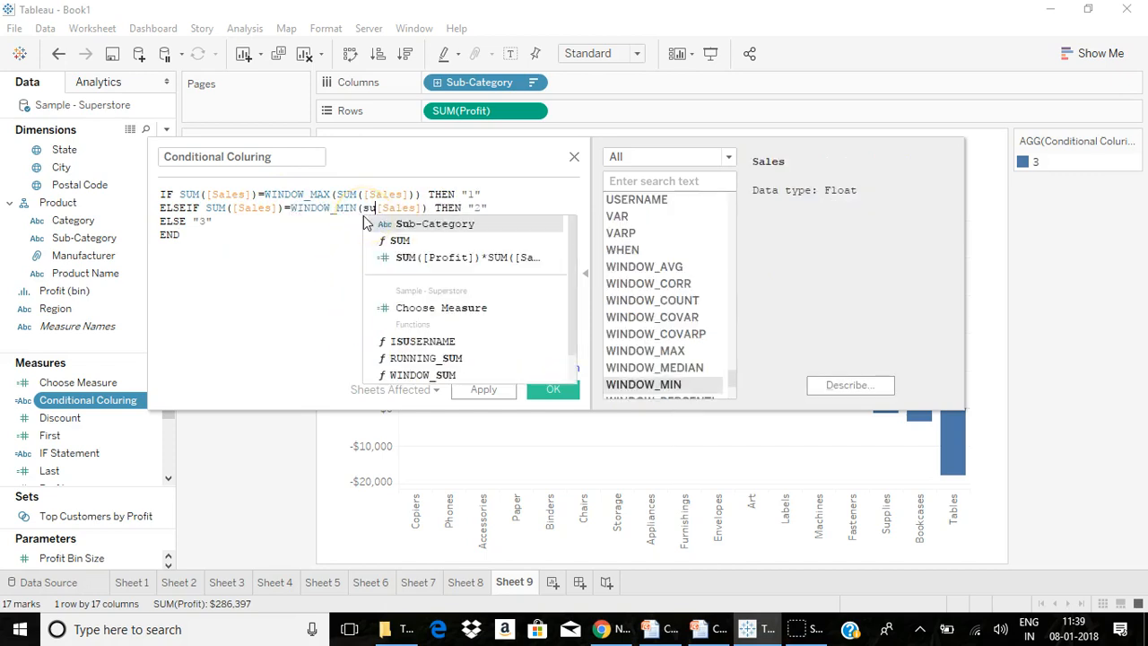
click(399, 238)
click(392, 208)
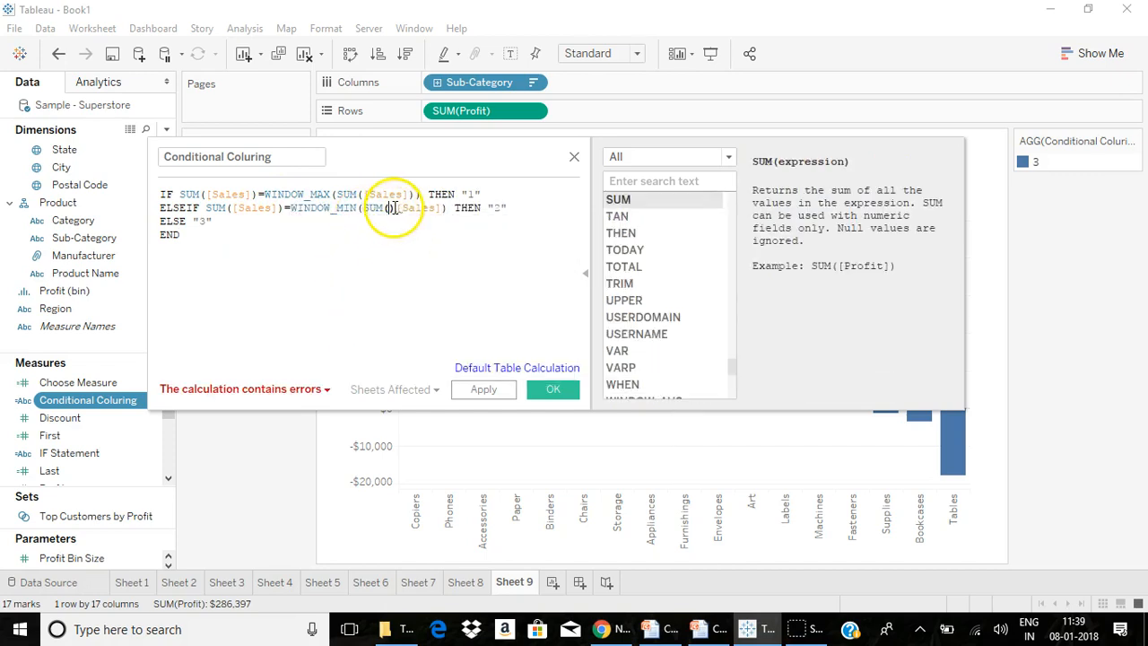
key(BackSpace)
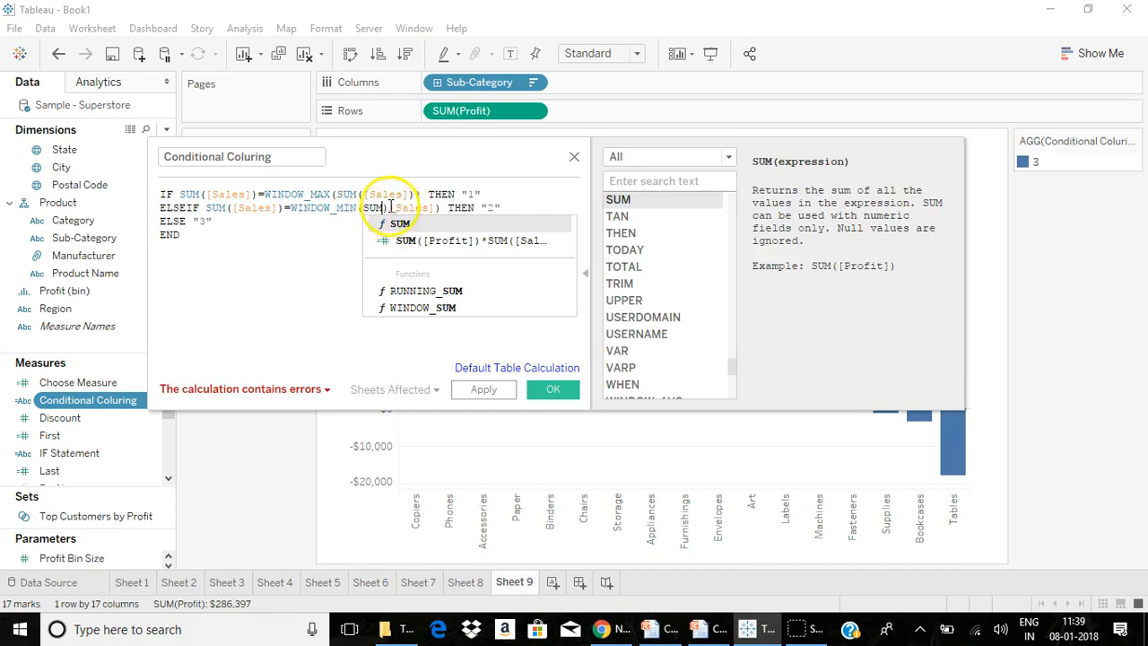
key(Delete)
text(()
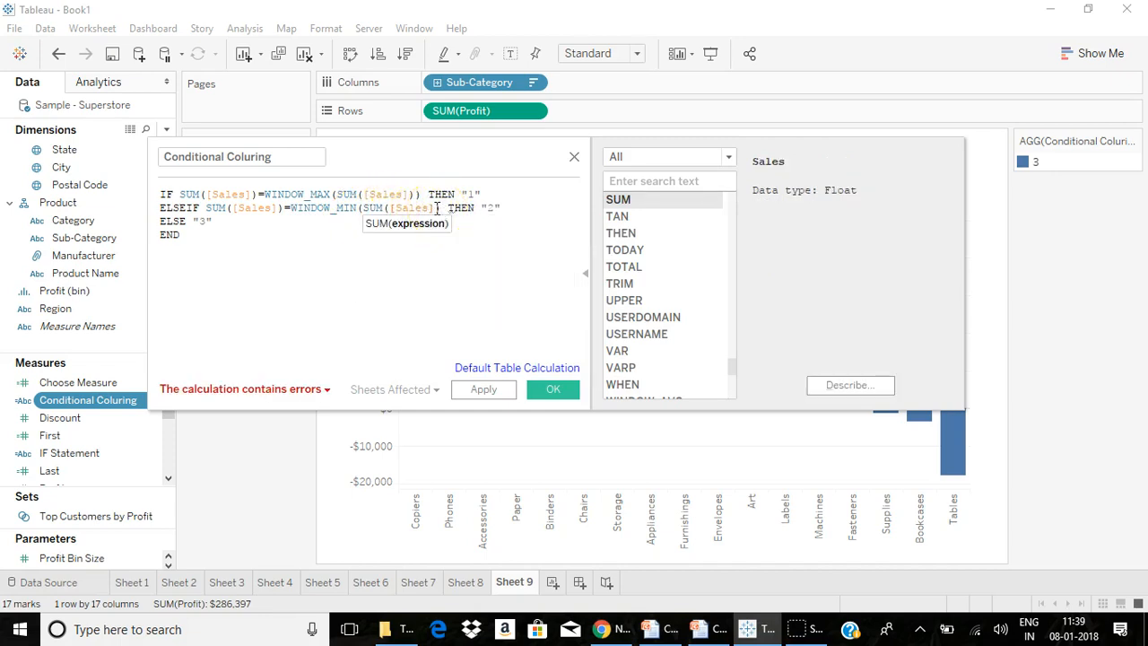
text())
Step: Save the edited Conditional Coluring field and sort the sub-category bars in ascending order of profit
click(451, 290)
click(551, 391)
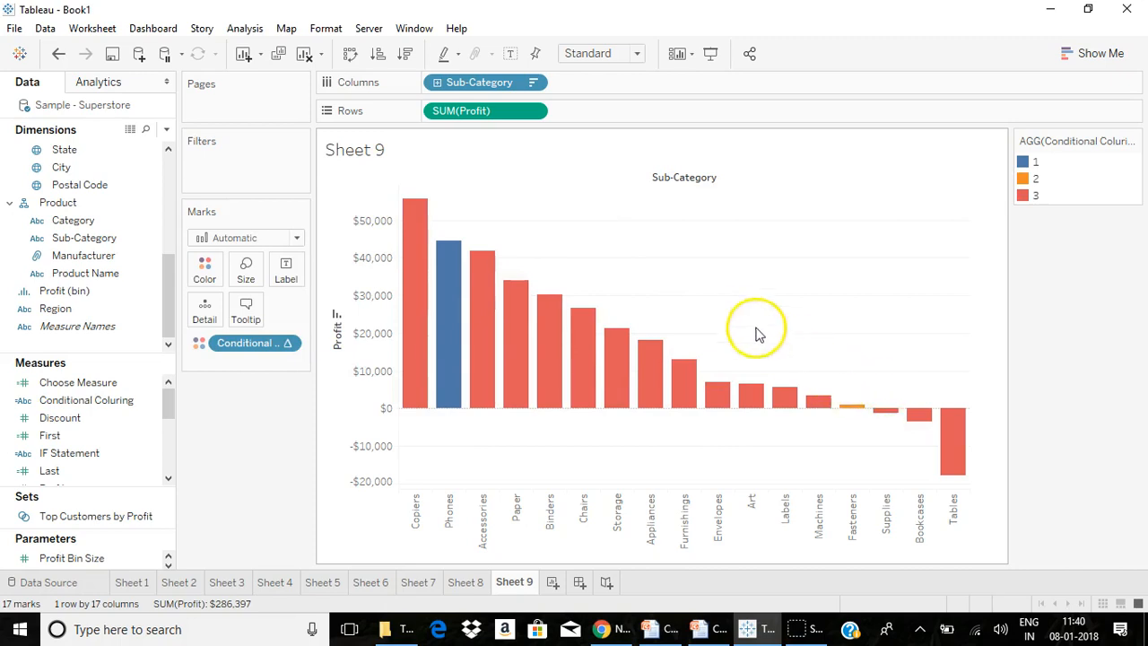
click(379, 55)
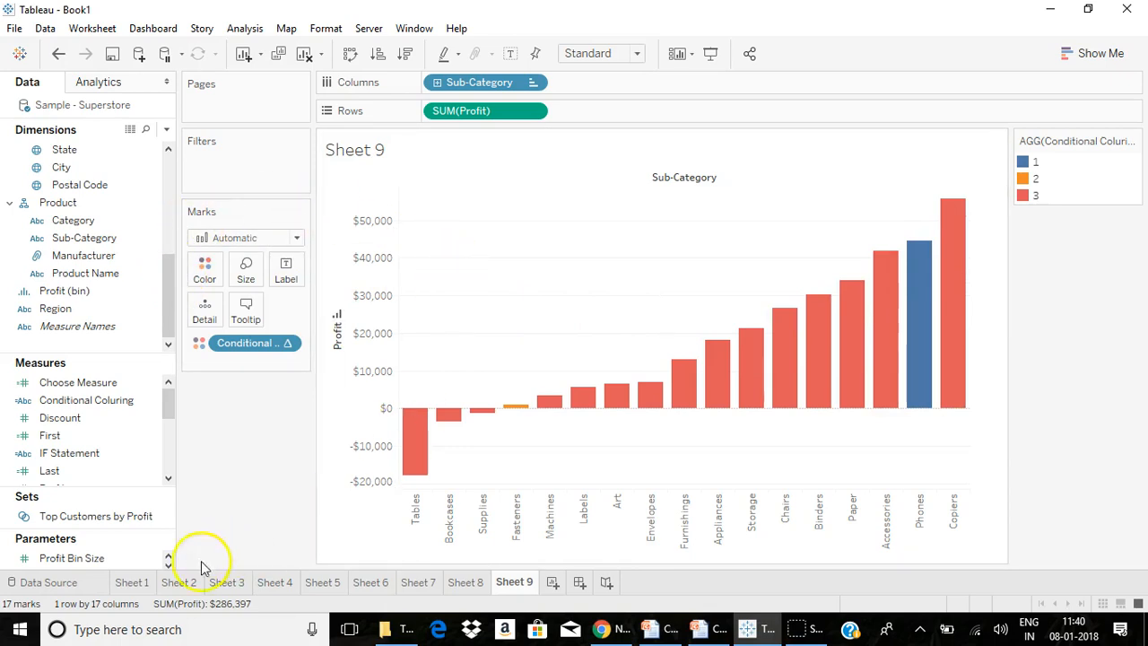
Step: Review the earlier worksheets from Sheet 2 to Sheet 6 and return to Sheet 9
click(181, 583)
click(227, 583)
click(274, 583)
click(322, 583)
click(370, 583)
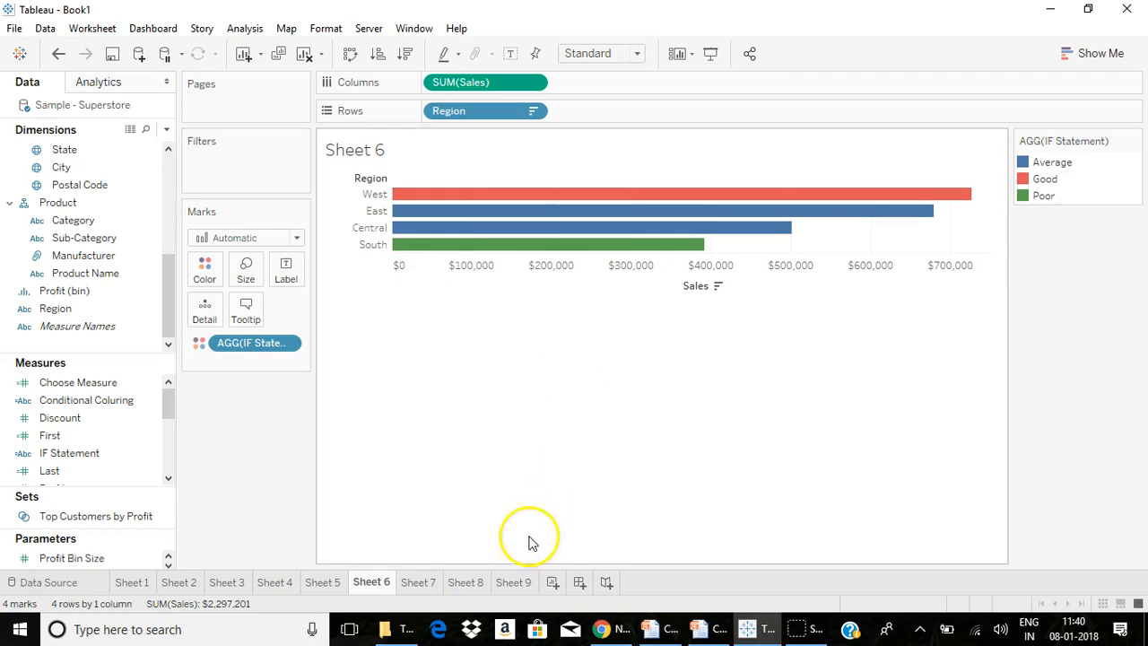
click(513, 582)
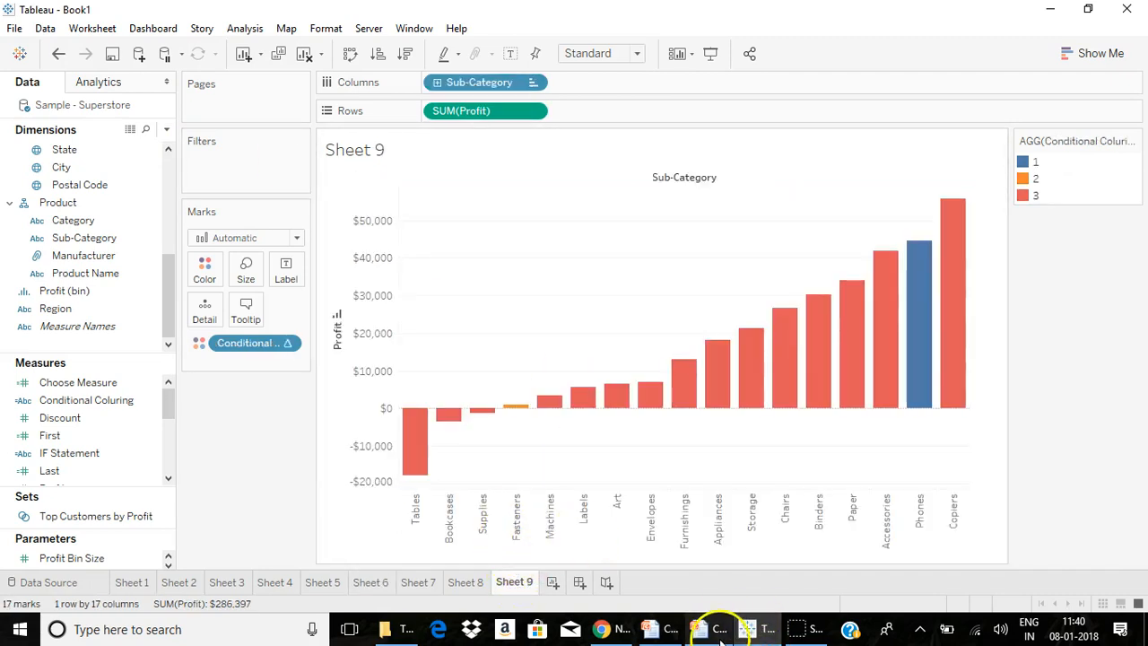
Step: Switch to the Calculations in Tableau presentation in PowerPoint and read the quick table calculation slides 17 and 18
click(687, 633)
click(667, 629)
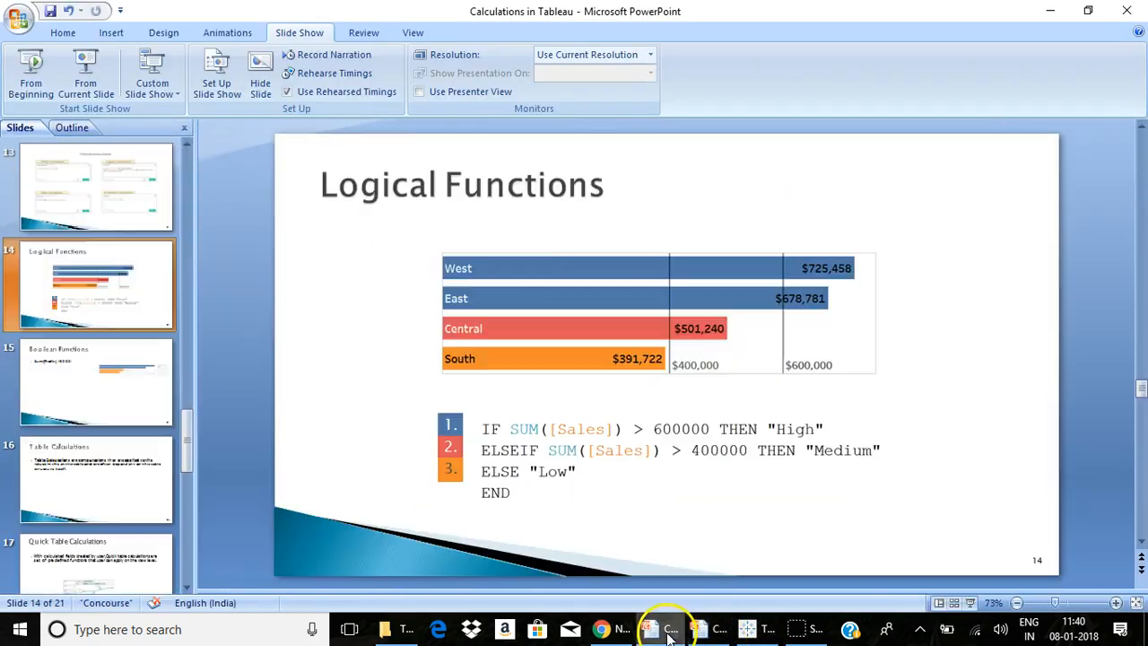
scroll(593, 565, down, 3)
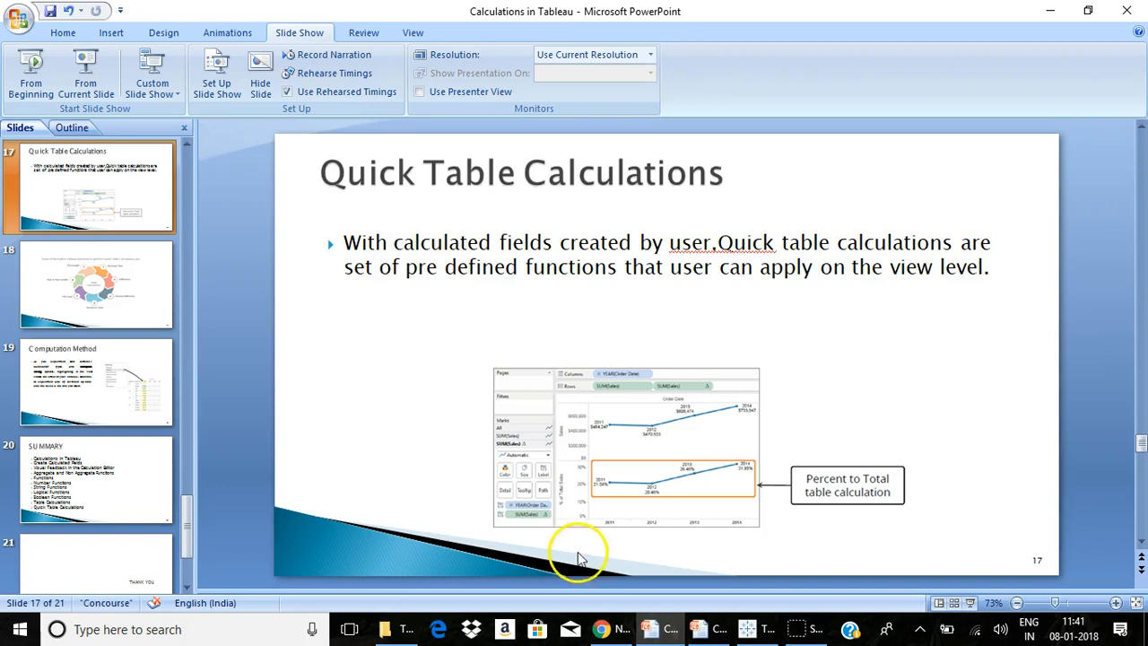
click(87, 244)
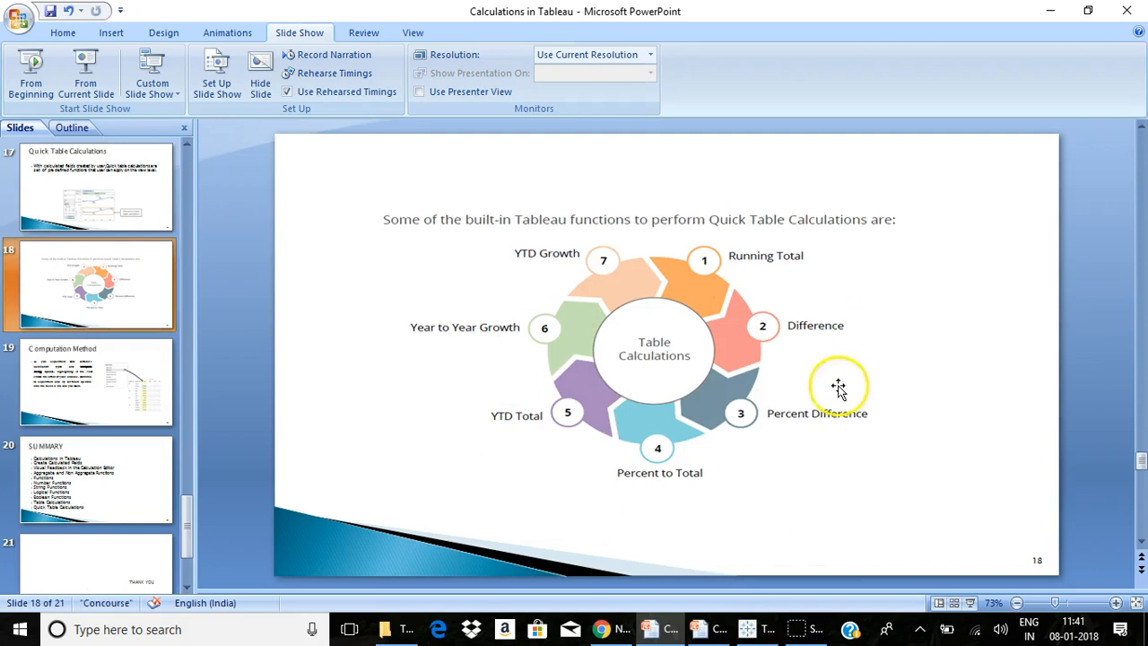
Step: Switch back to Tableau and build a bar chart of Sales by Sub-Category on a new worksheet
click(747, 630)
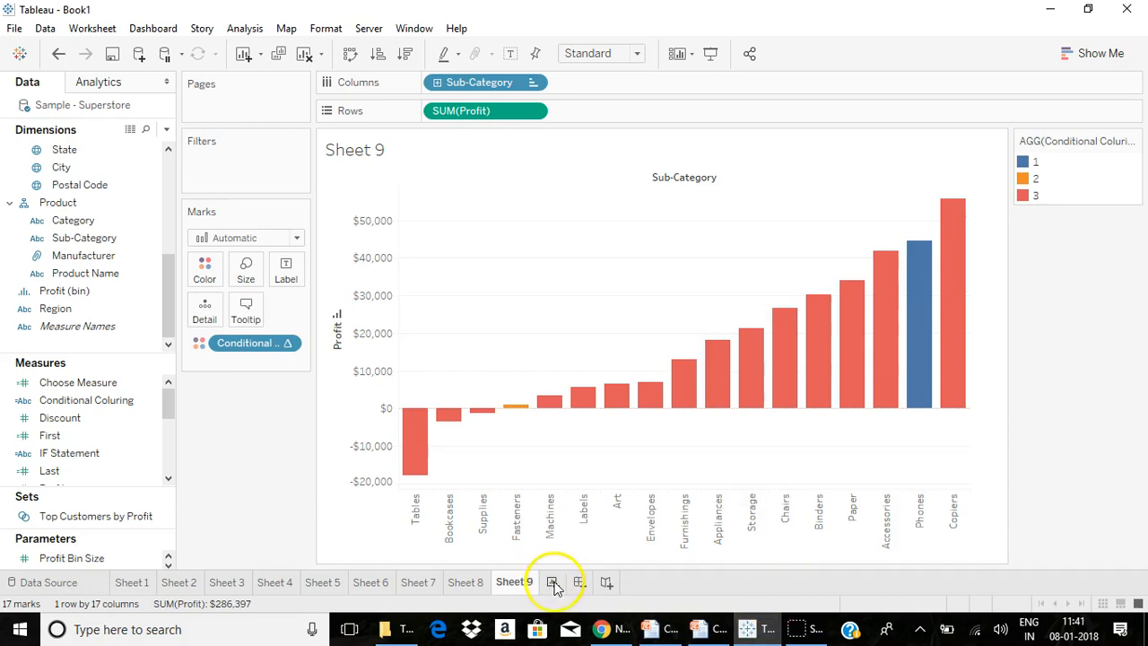
click(553, 582)
drag(134, 244, 498, 95)
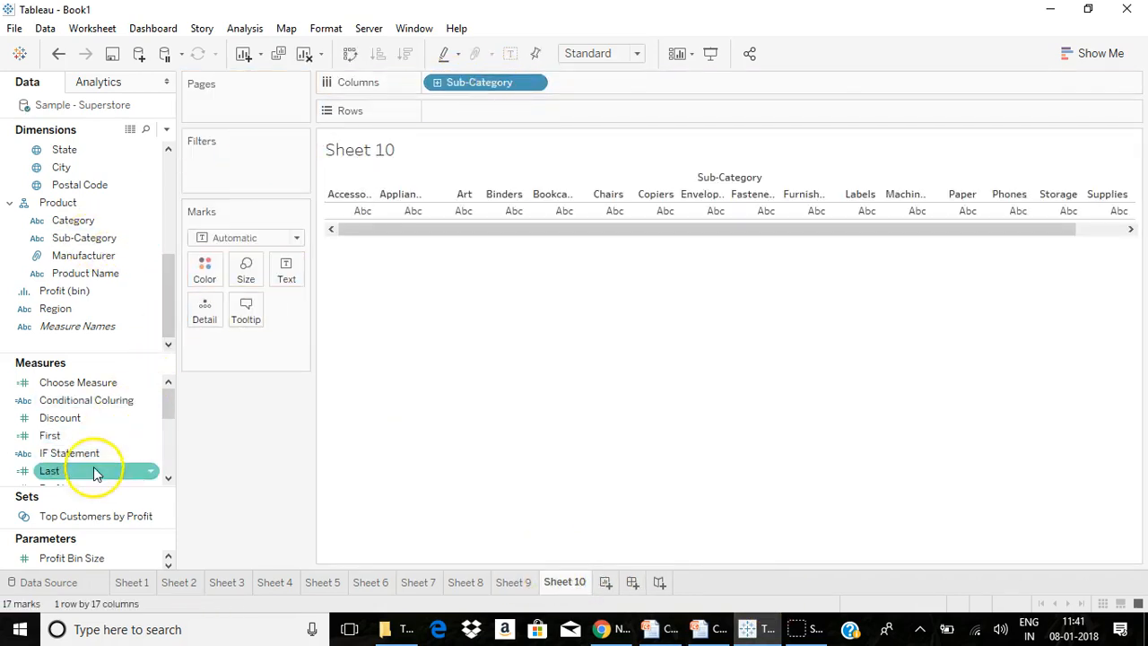
scroll(169, 430, down, 4)
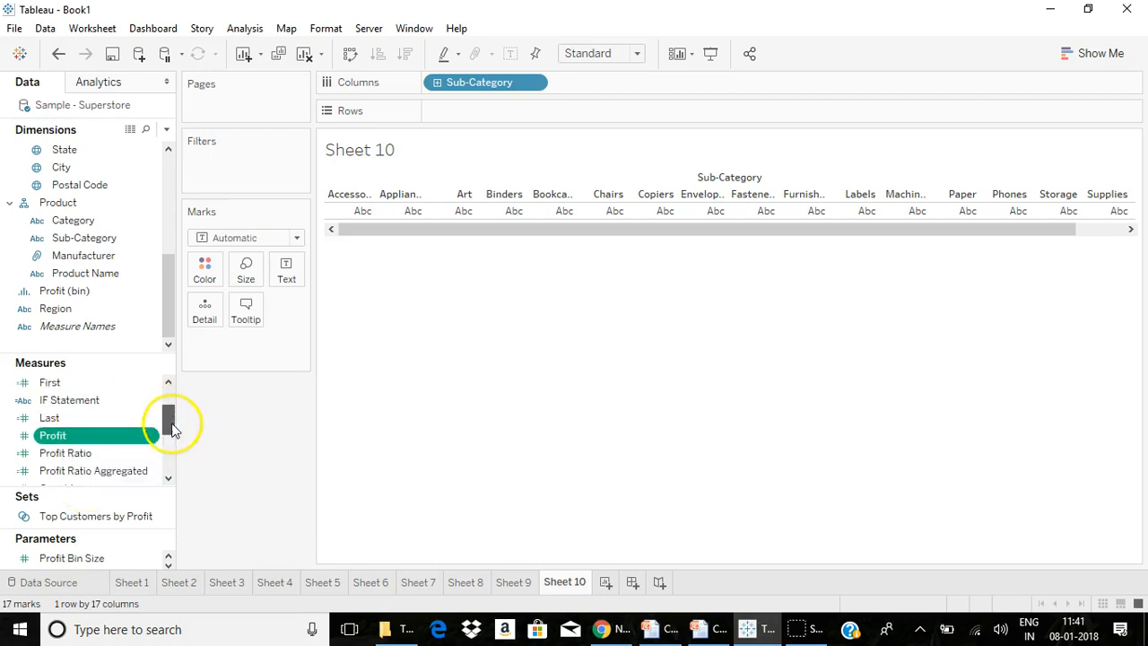
drag(72, 418, 472, 117)
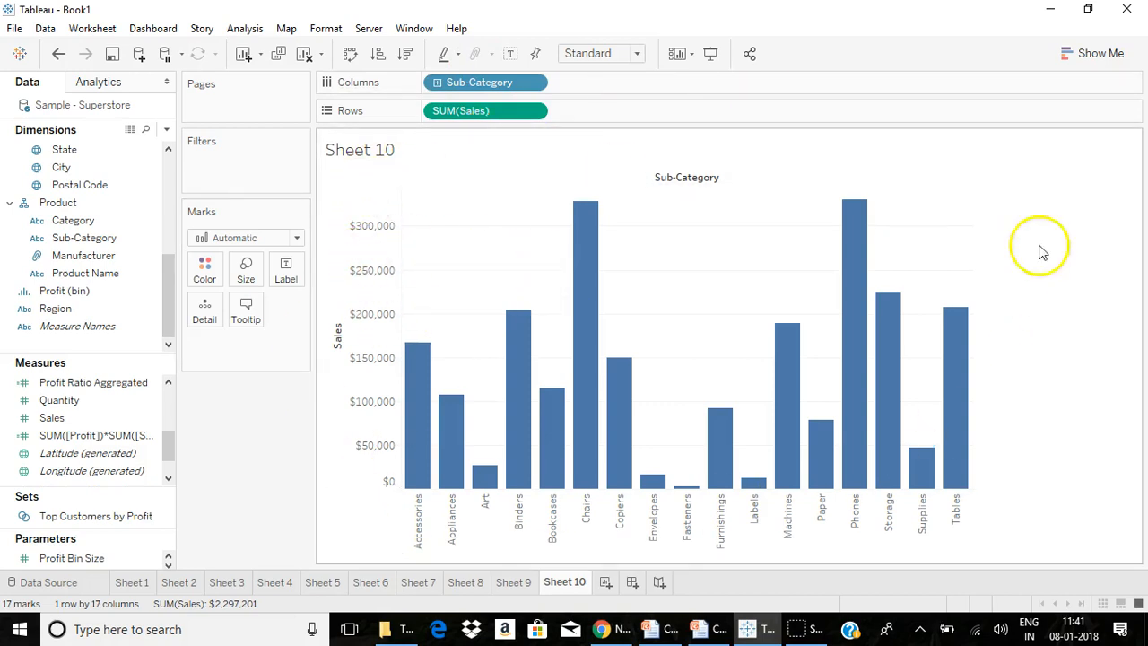
Step: Apply the Running Total quick table calculation to SUM(Sales) on the rows
mouse_move(541, 459)
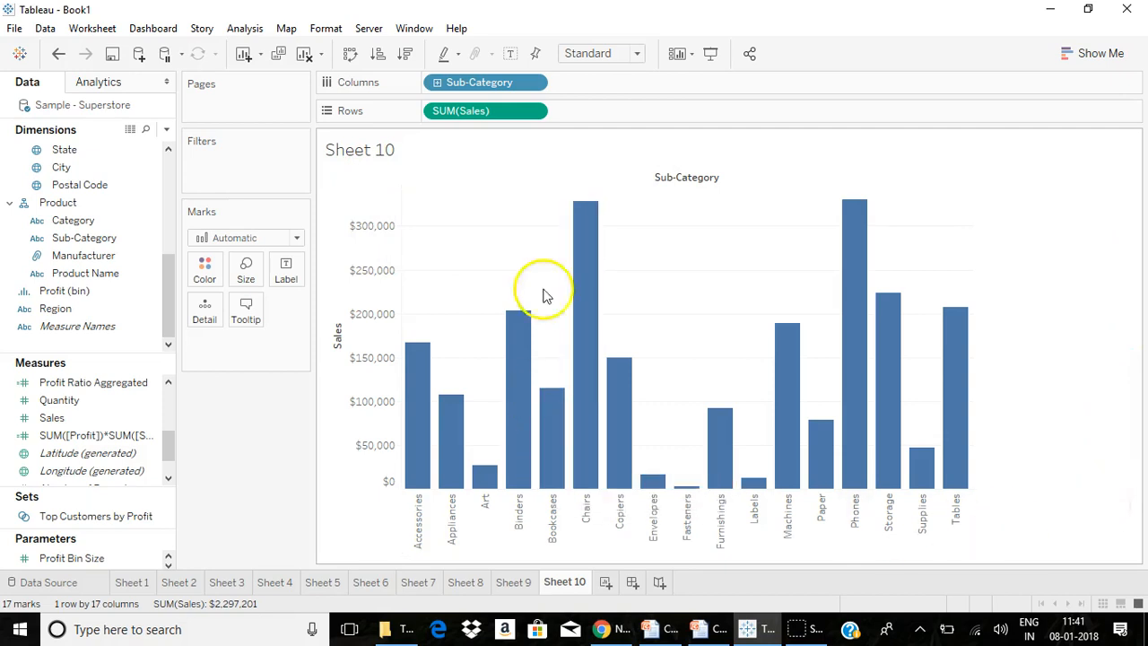
click(534, 115)
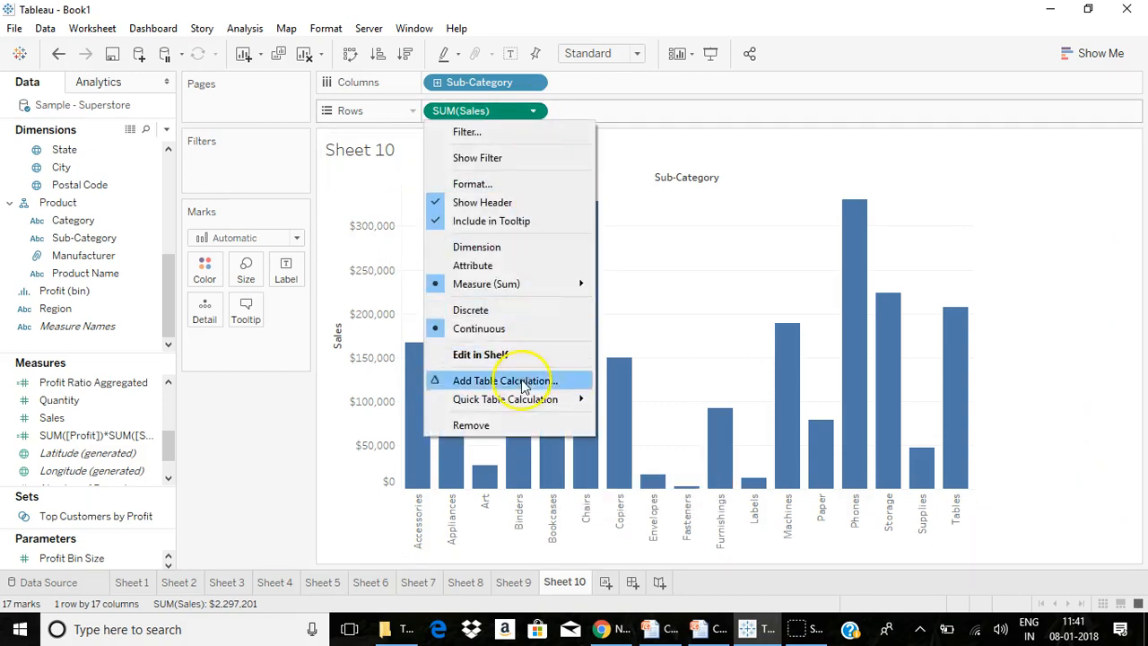
mouse_move(512, 405)
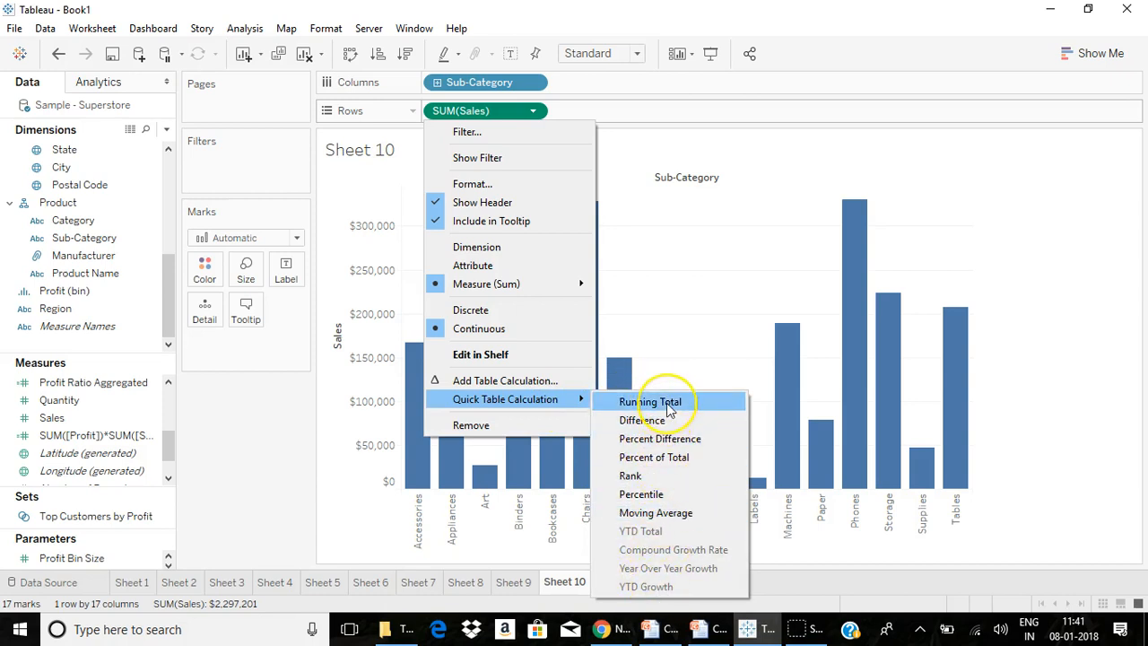
click(667, 403)
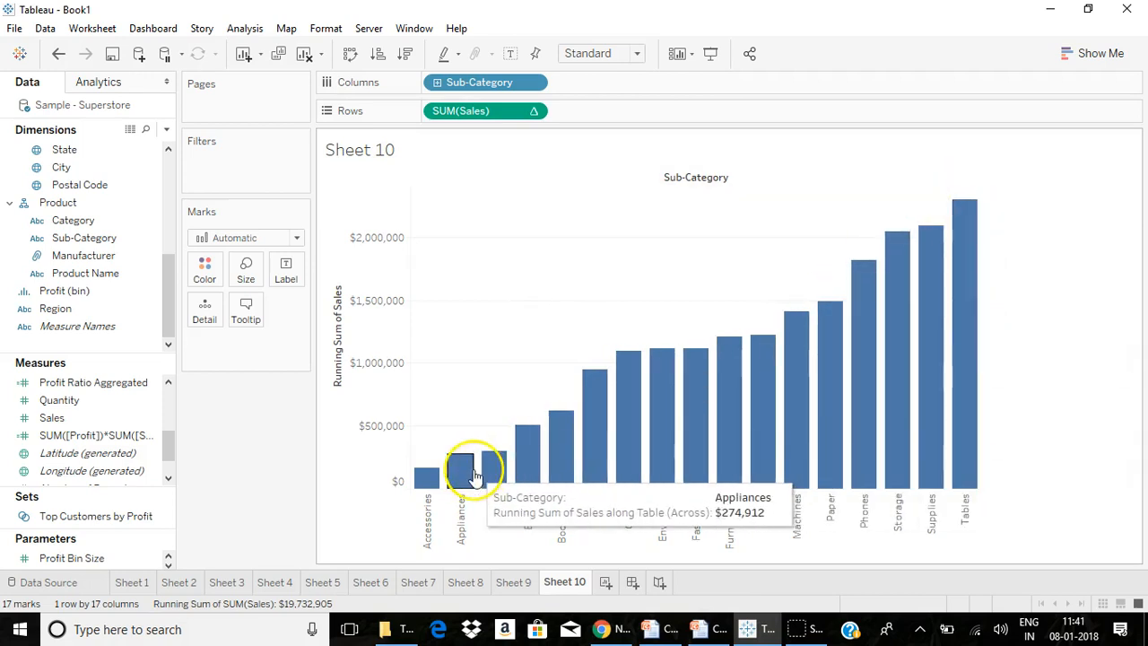
Step: Try Specific Dimensions for computing the running total of Sales, restore Table (across), and close the calculation settings
click(534, 110)
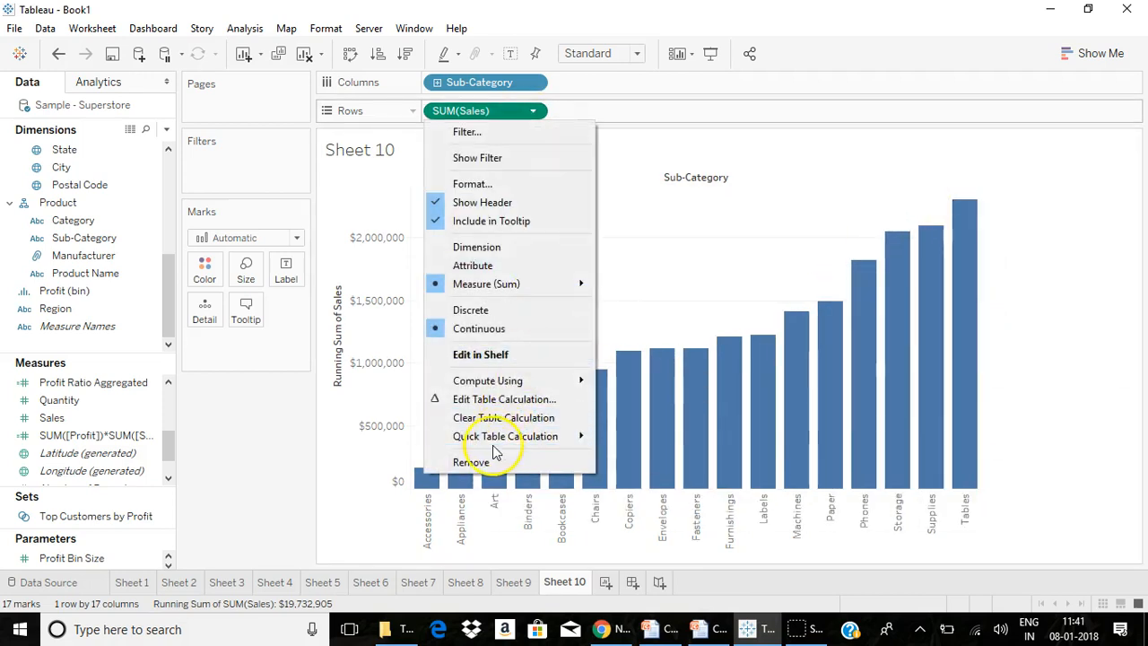
click(499, 399)
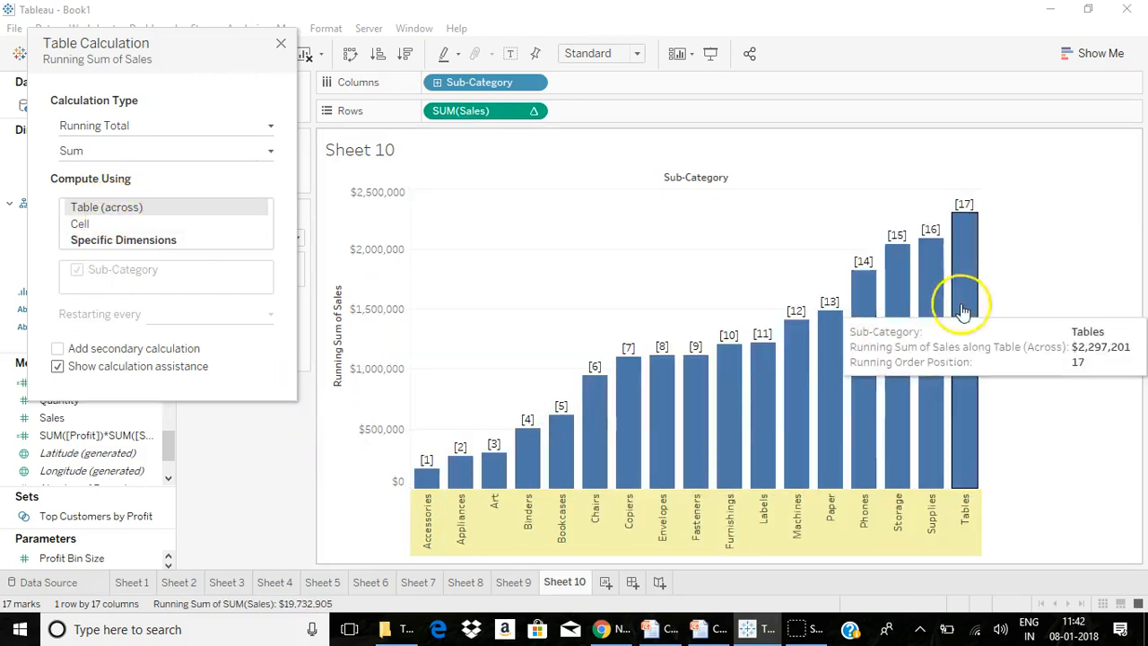
click(128, 241)
click(135, 212)
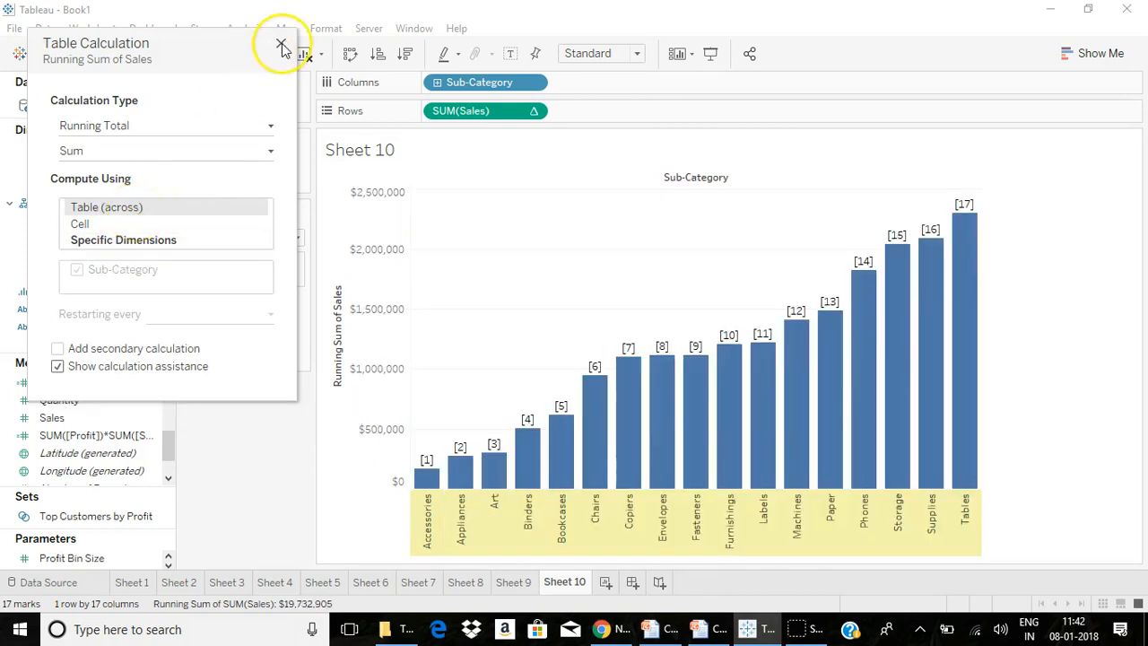
click(281, 47)
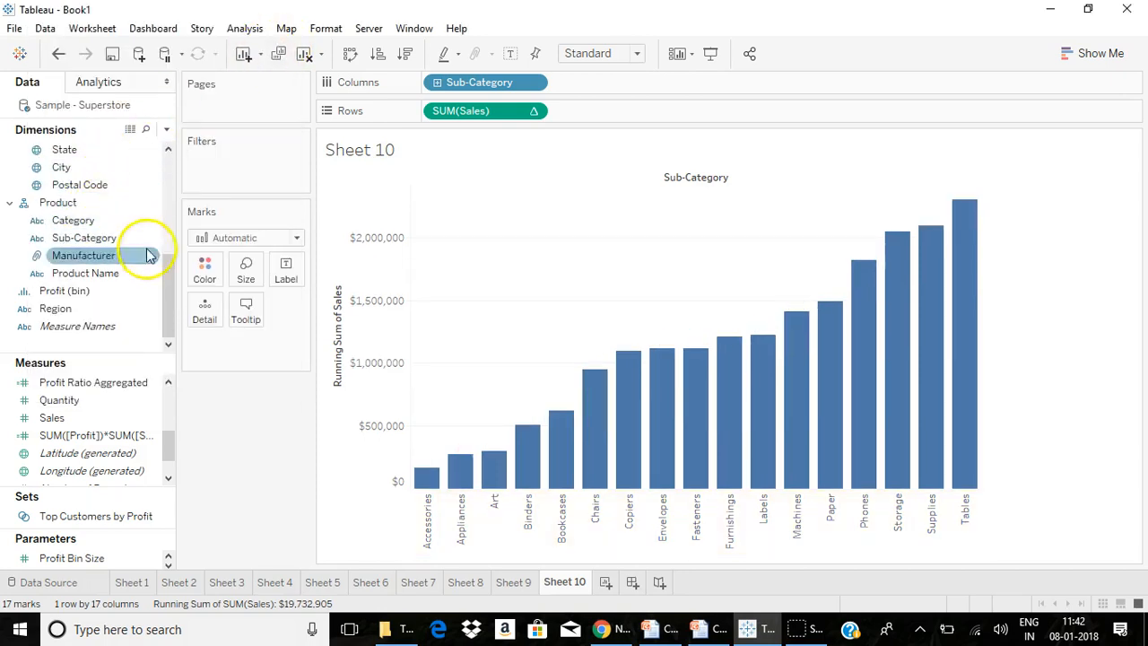
Step: Create a text table on a new worksheet with Order Date years as columns, Sub-Category as rows and Sales as values
click(605, 582)
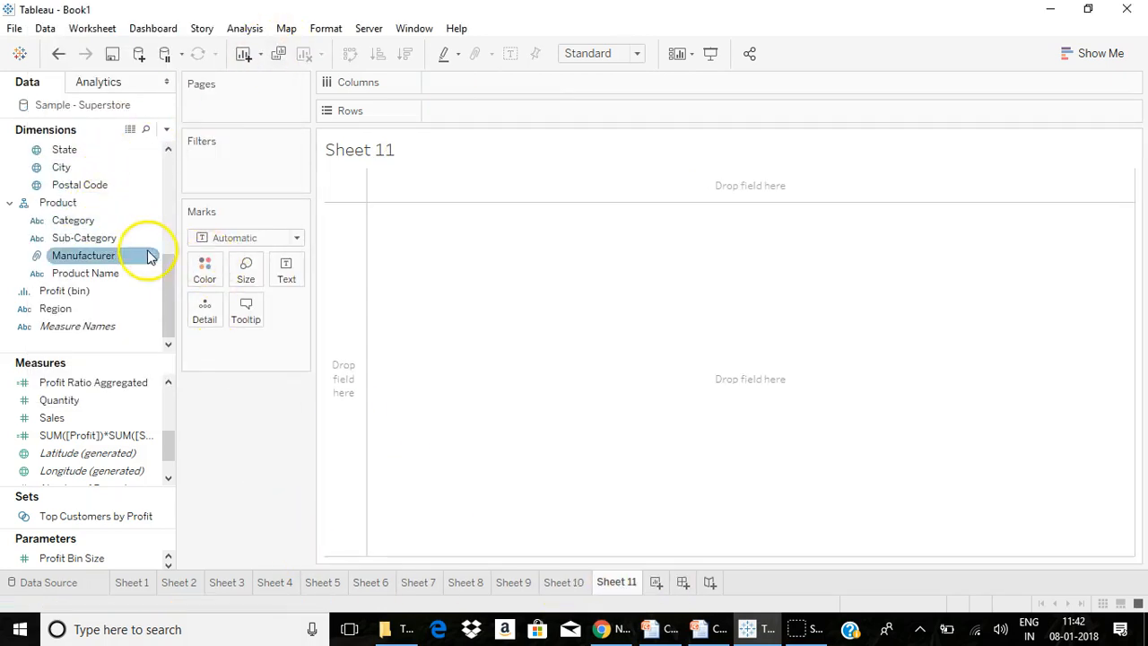
drag(171, 316, 171, 229)
click(93, 171)
drag(89, 172, 492, 86)
drag(172, 221, 172, 291)
drag(100, 239, 520, 113)
drag(94, 419, 502, 354)
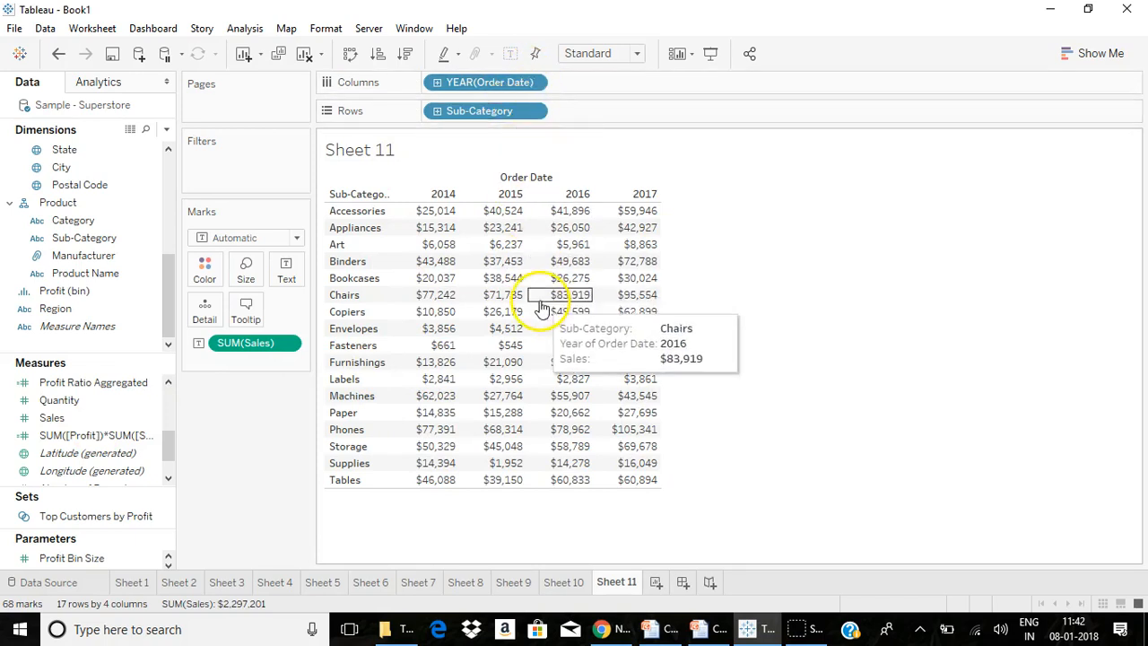
Step: Apply the Difference quick table calculation to the Sales values in the table
click(284, 345)
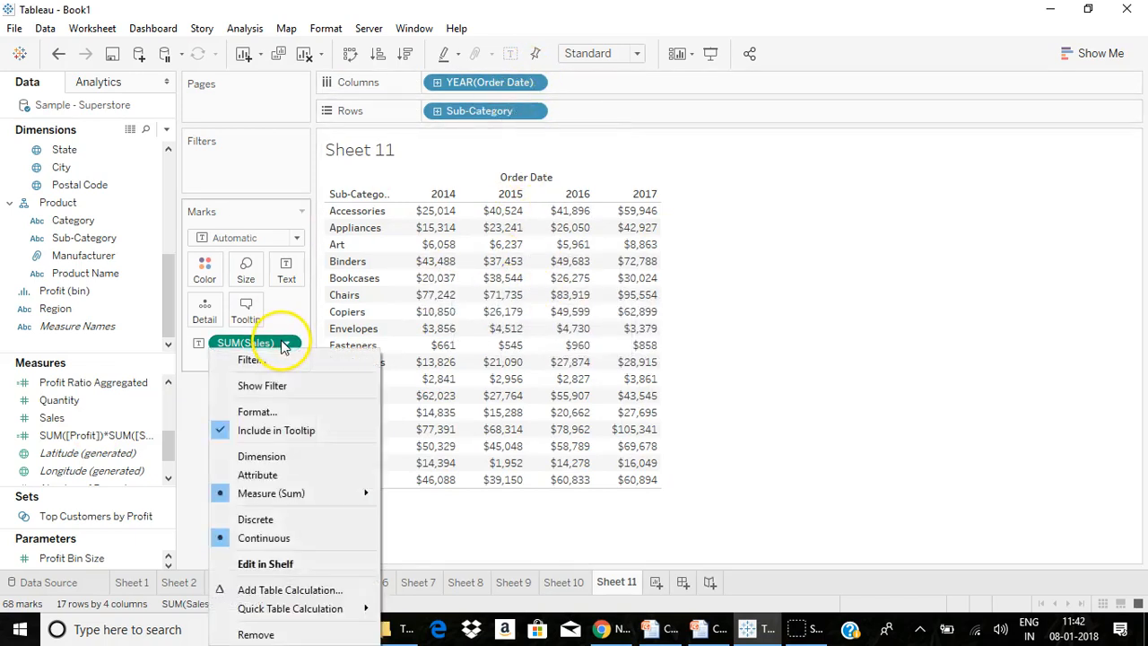
mouse_move(278, 609)
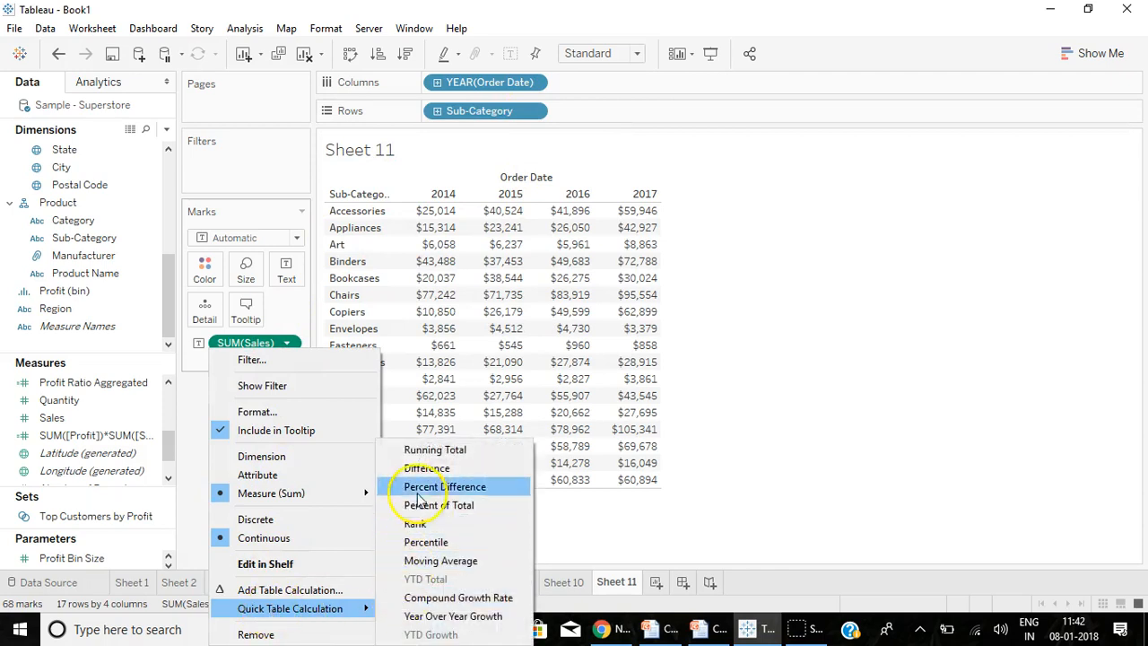
click(422, 467)
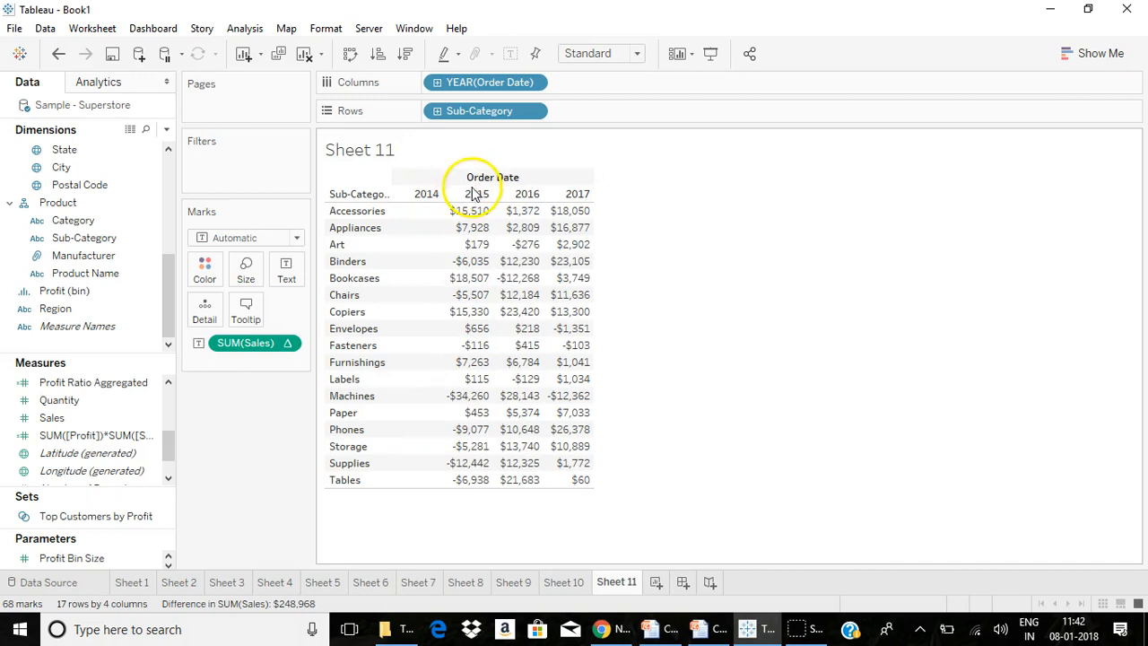
Step: Compute the Sales difference relative to the Next value
click(289, 348)
mouse_move(289, 555)
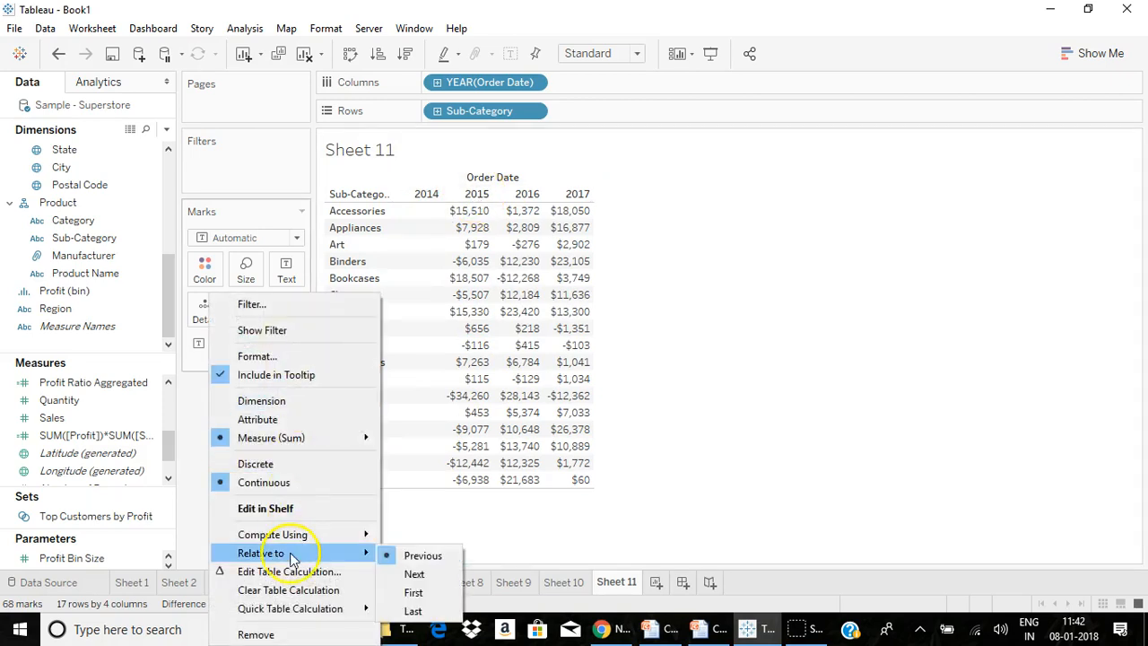
click(409, 574)
Step: Compute the Sales difference relative to the First value
click(289, 348)
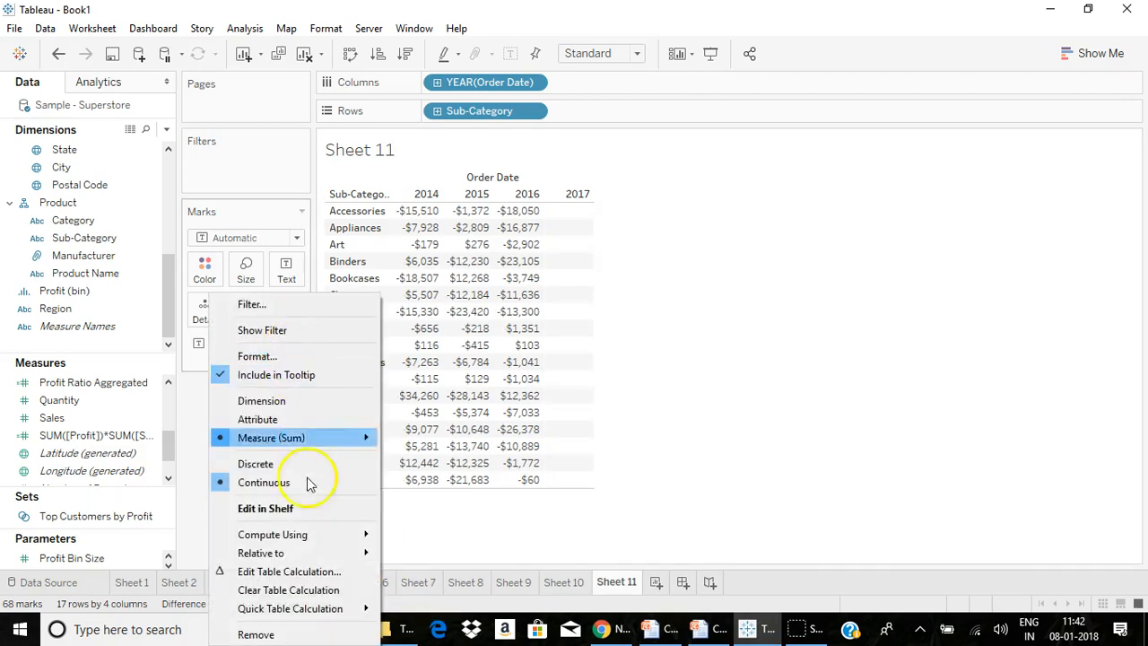
mouse_move(287, 551)
click(411, 585)
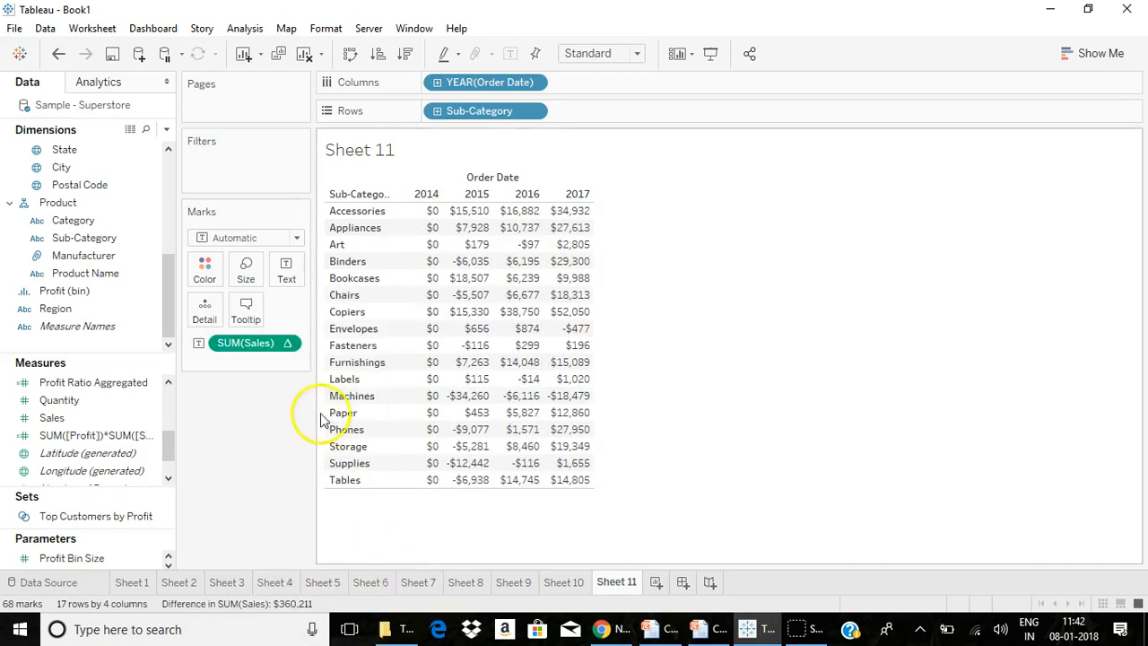
Step: Compute the Sales difference relative to the Last value
click(290, 343)
mouse_move(333, 555)
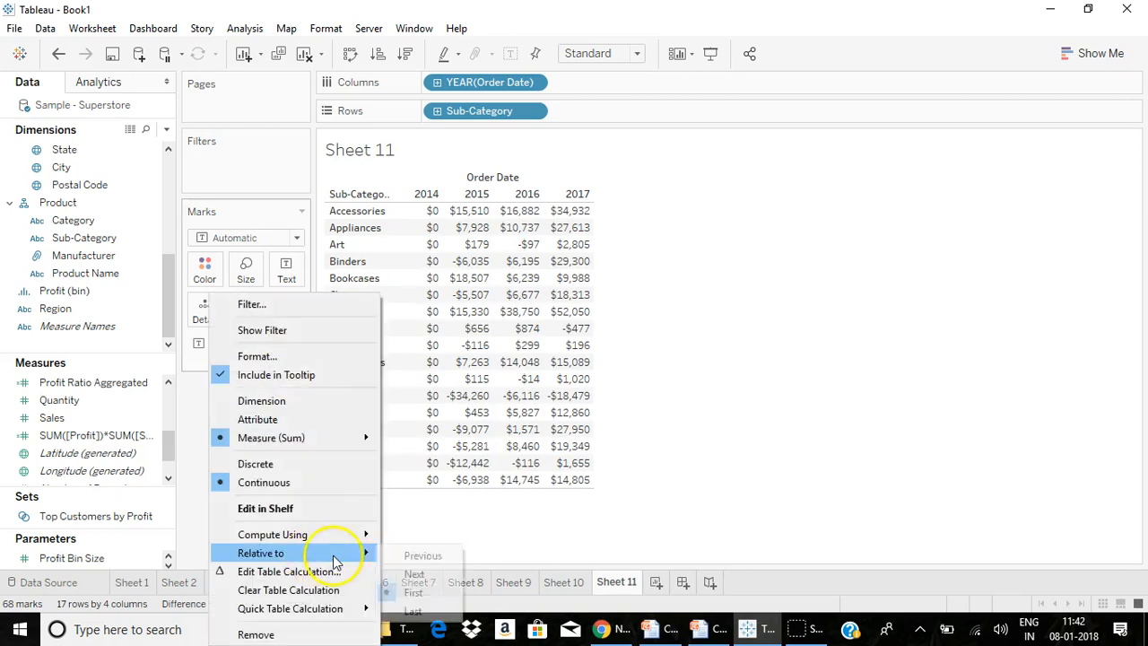
click(415, 611)
Step: Open the table calculation settings of the Sales difference for editing
click(288, 346)
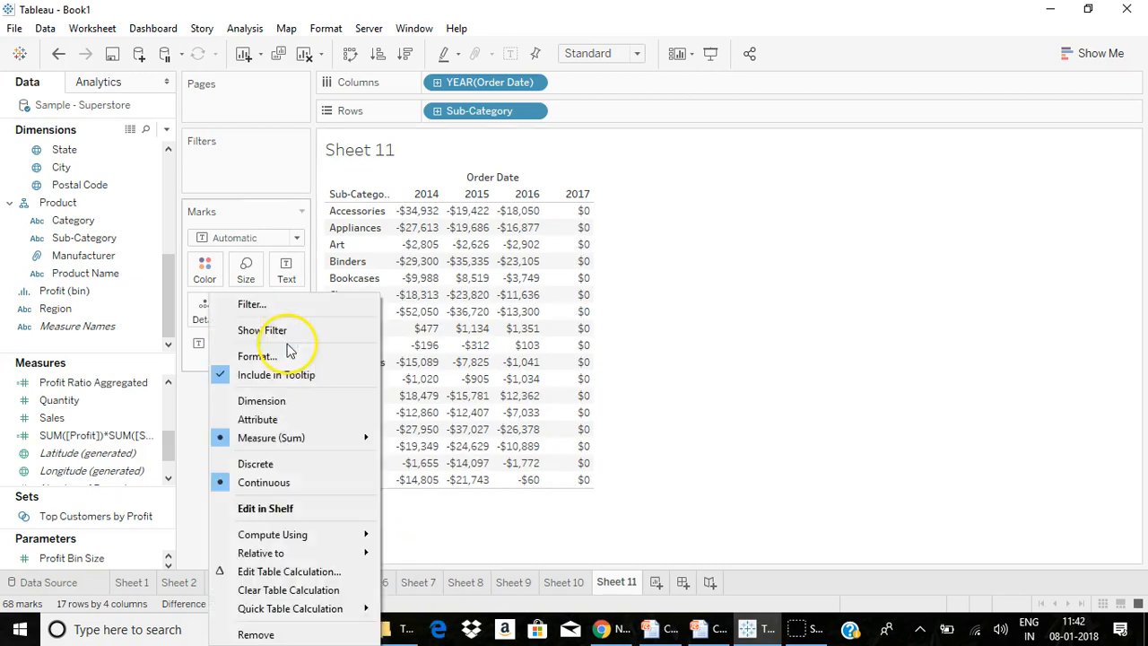
mouse_move(287, 533)
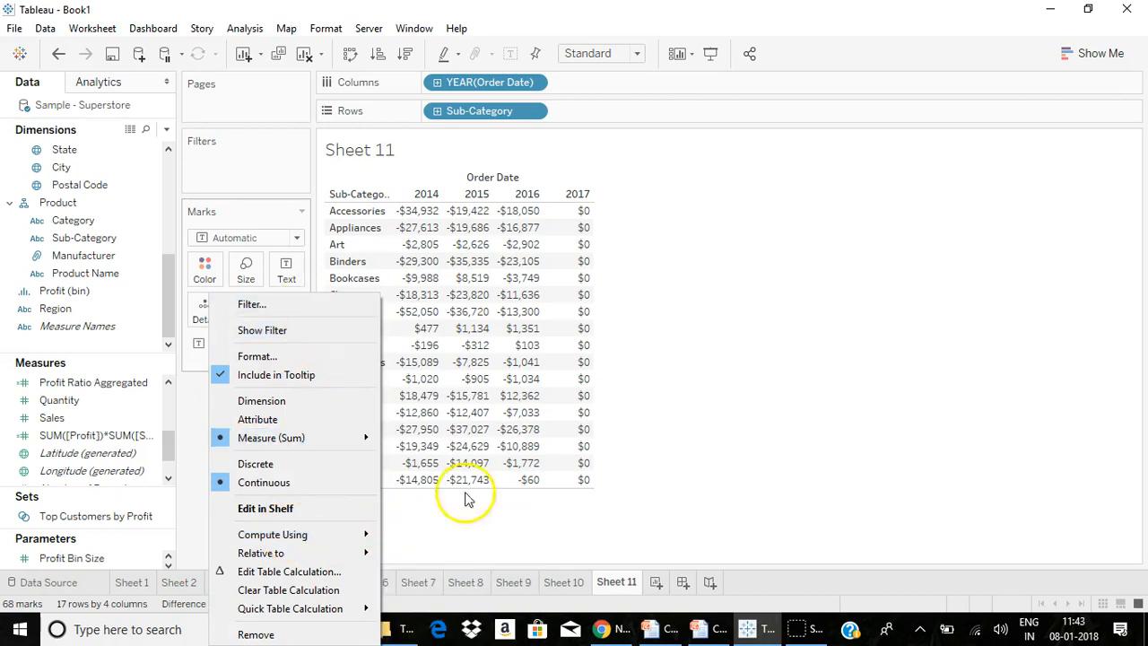
mouse_move(366, 535)
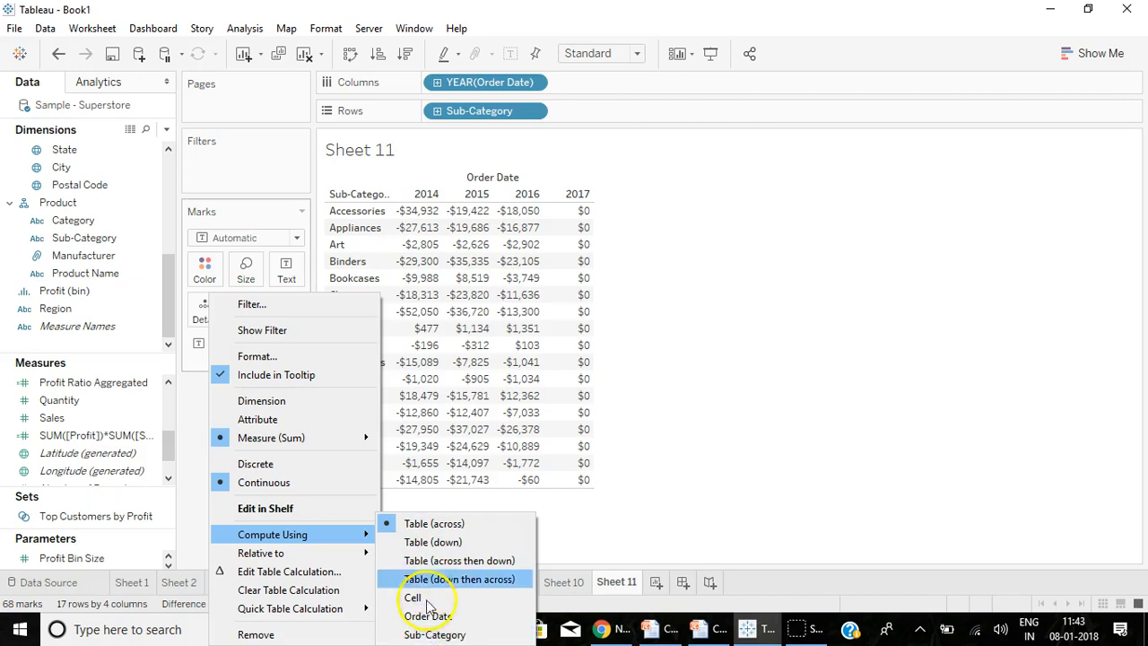
click(306, 574)
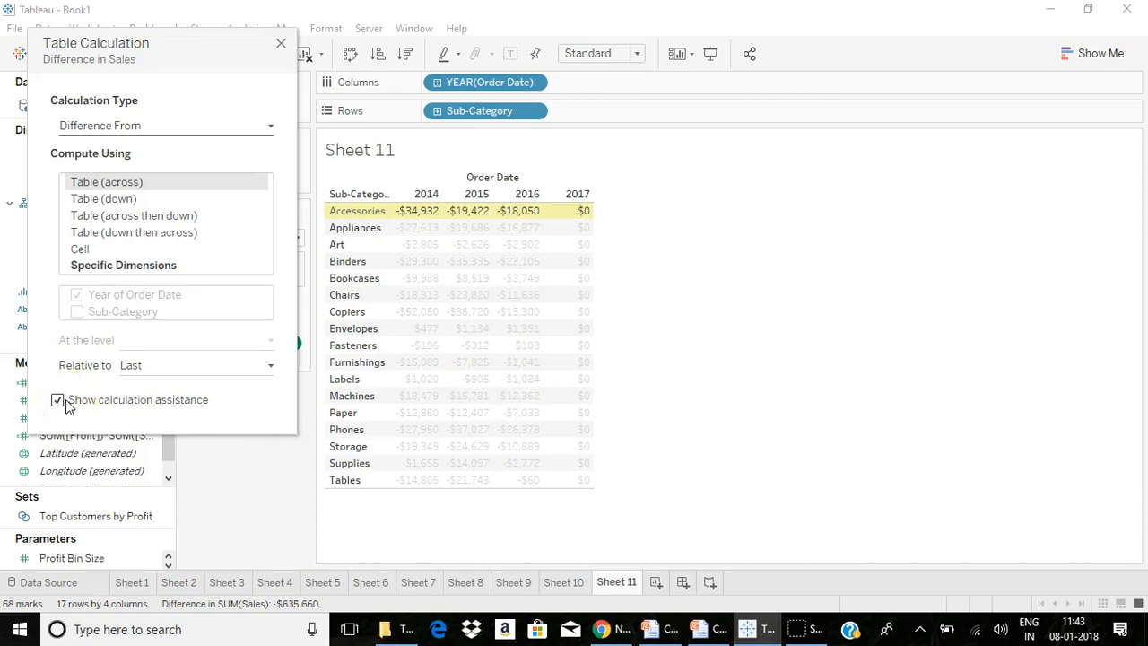
Step: Try the different Compute Using scopes for the Sales difference, including Table (down) and Table (across then down), ending on Cell
click(81, 199)
click(113, 215)
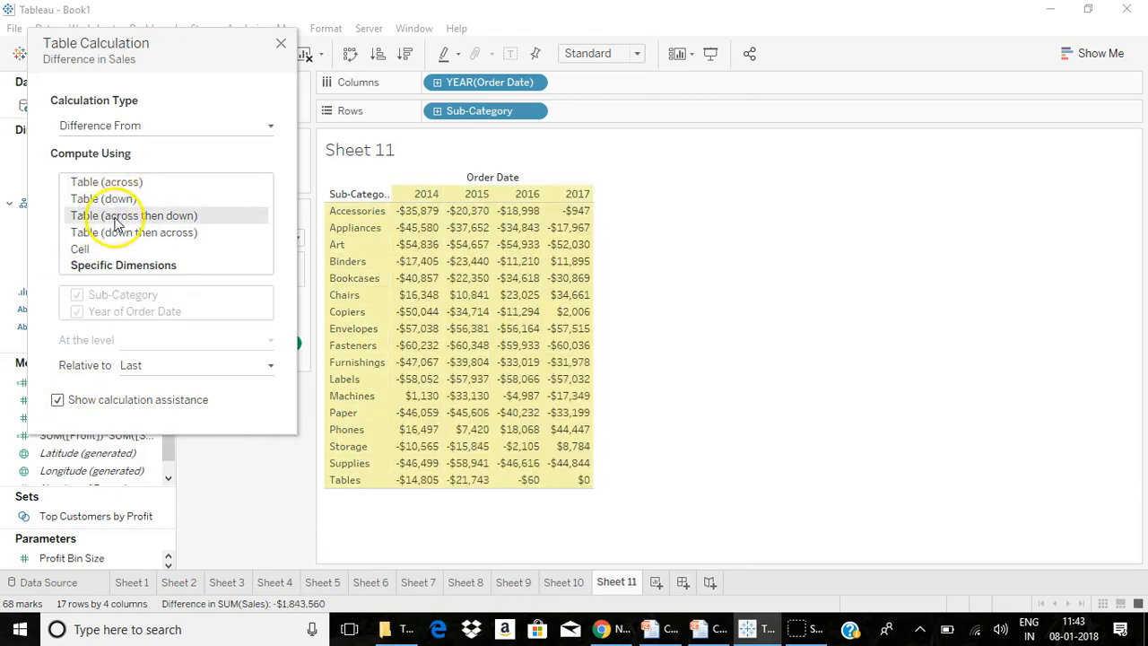
click(115, 232)
click(98, 250)
click(118, 264)
click(117, 254)
click(120, 233)
click(135, 217)
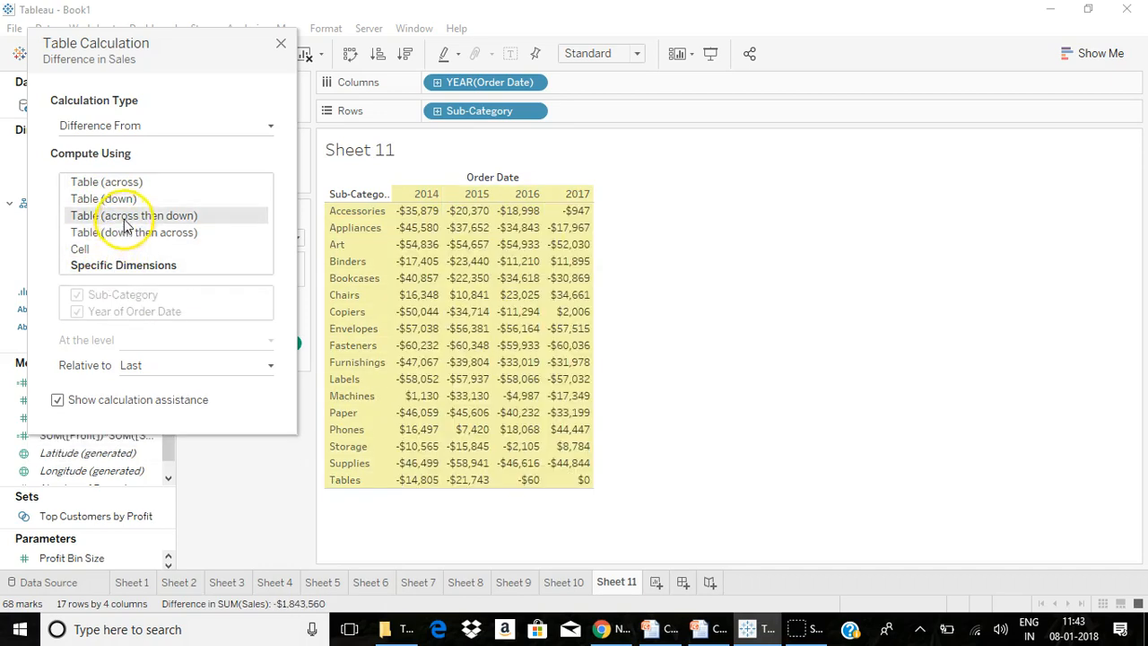
click(132, 200)
click(135, 182)
click(145, 234)
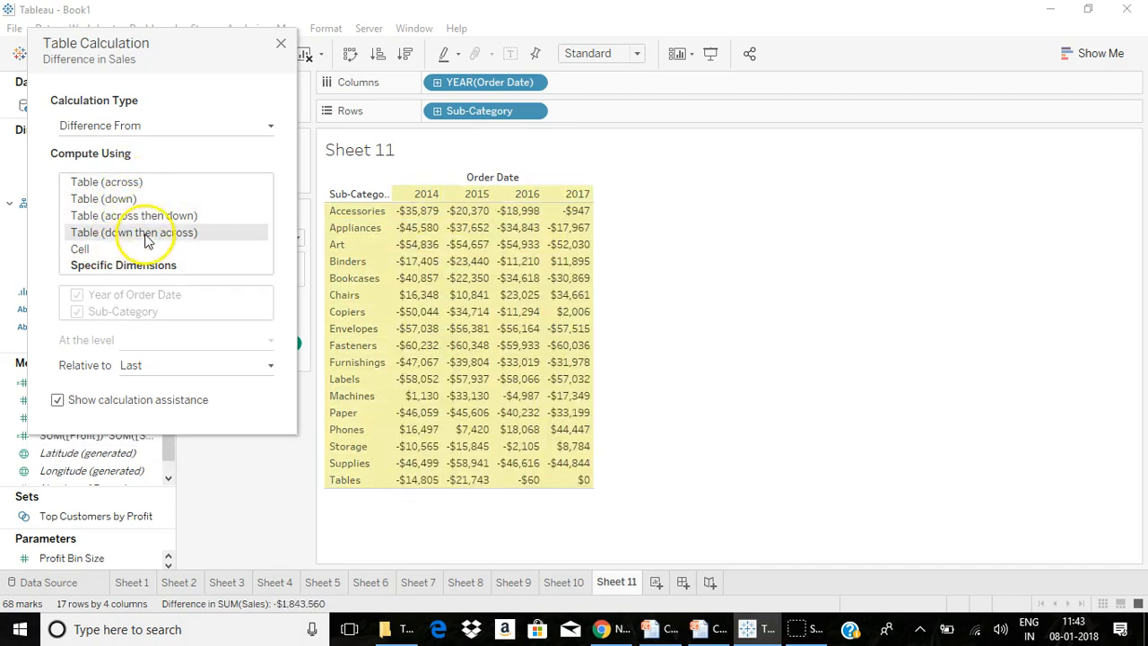
click(154, 254)
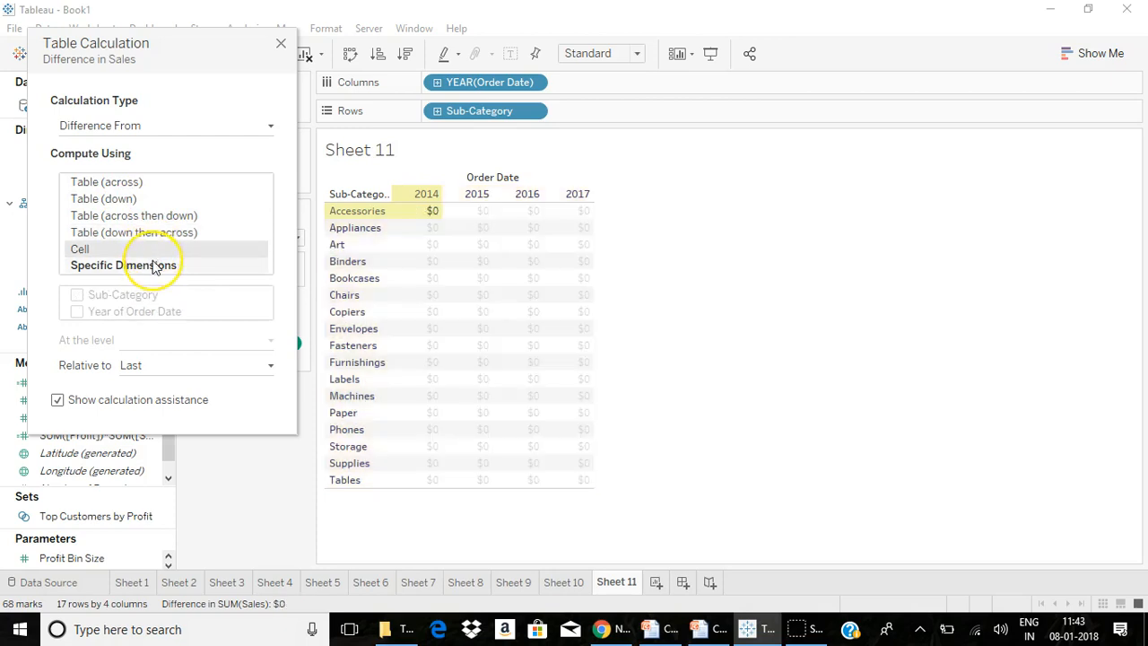
Step: Try the calculation types Percent Difference From, Percent From and Percent of Total on Sales
click(153, 129)
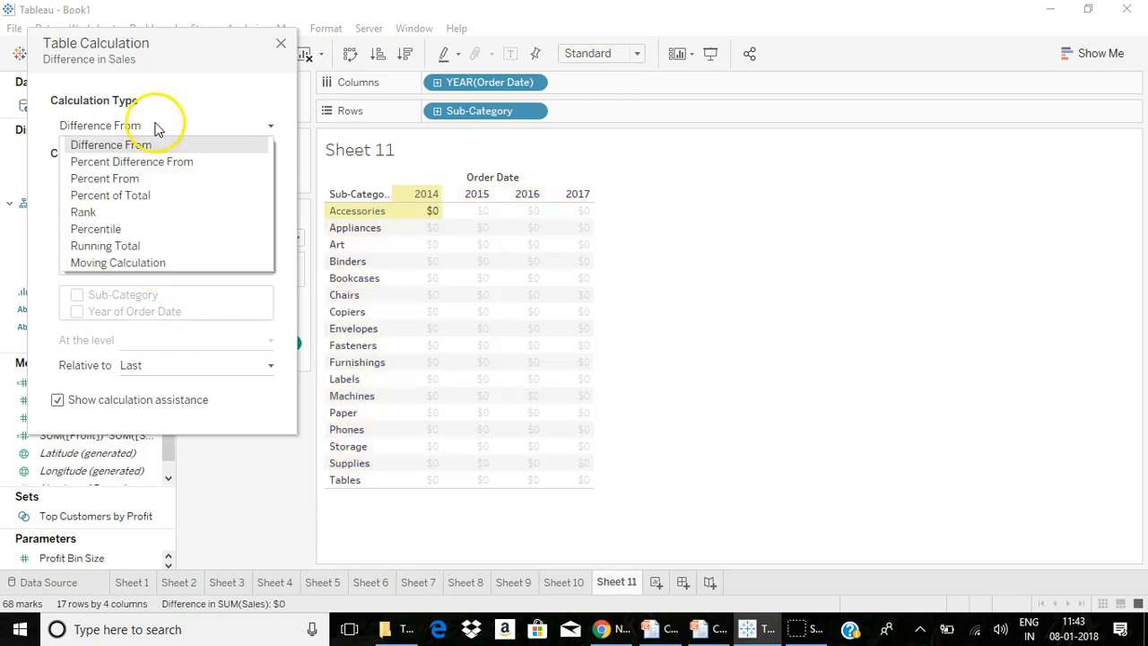
click(150, 163)
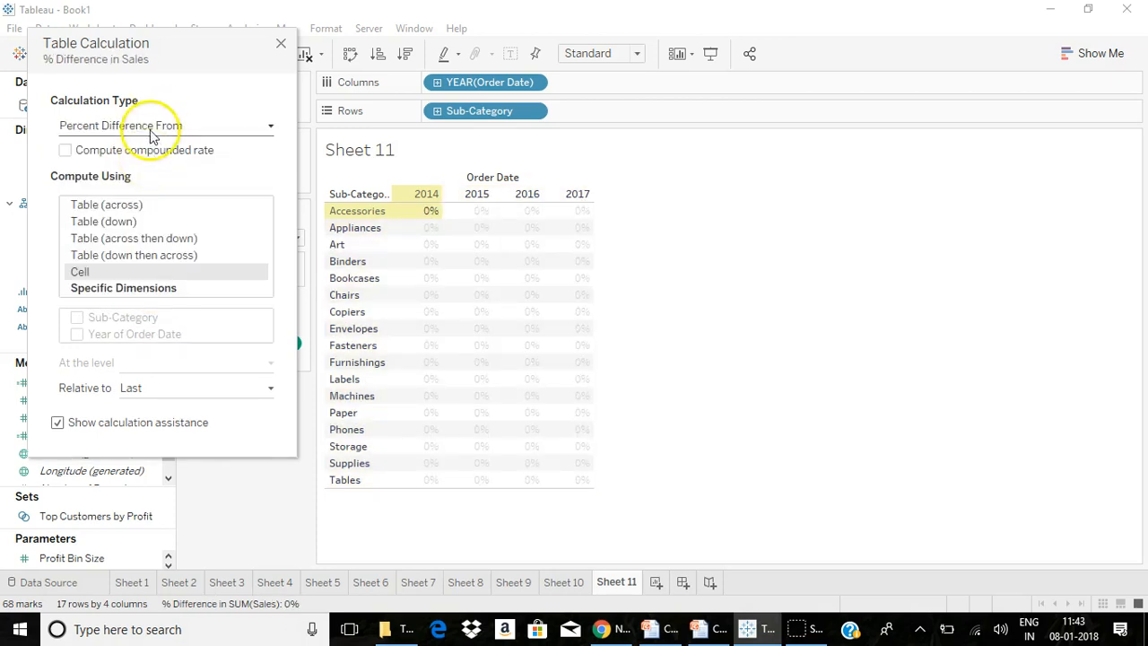
click(151, 131)
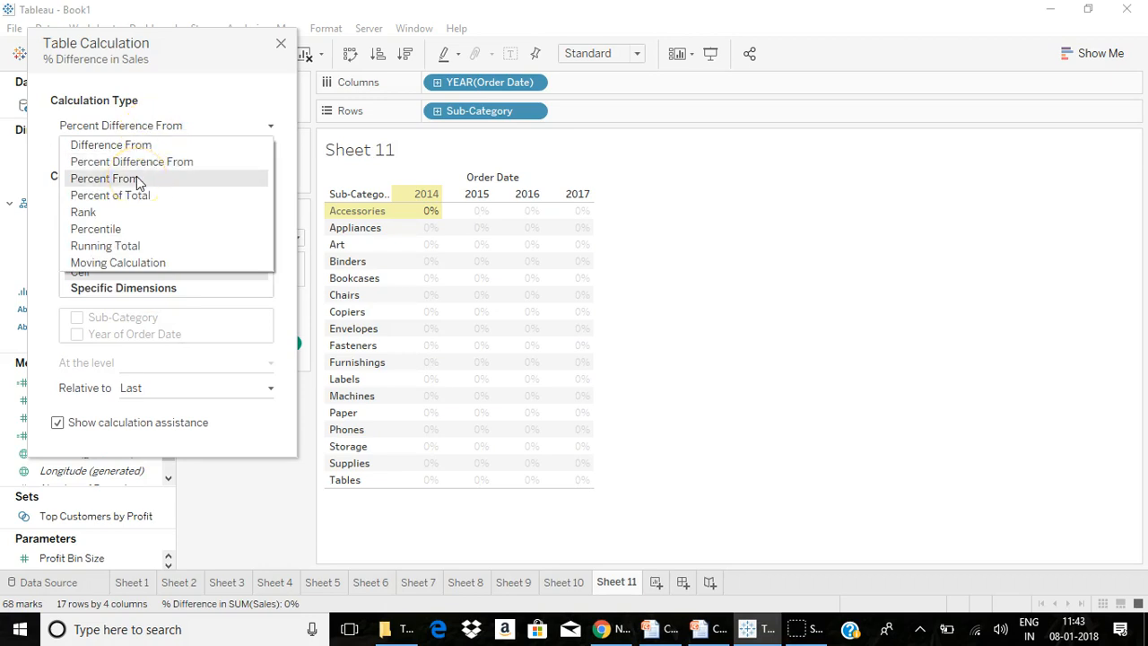
click(136, 178)
click(159, 131)
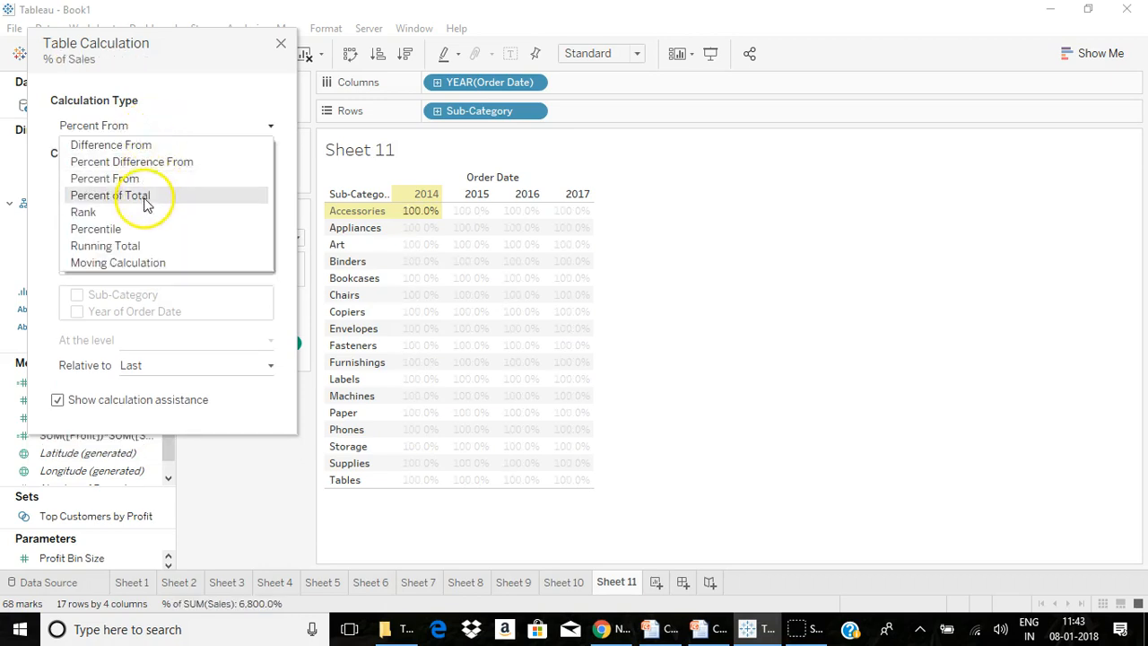
click(145, 196)
Step: Try the calculation types Rank and Running Total, ending on Moving Calculation, and close the table calculation settings
click(157, 129)
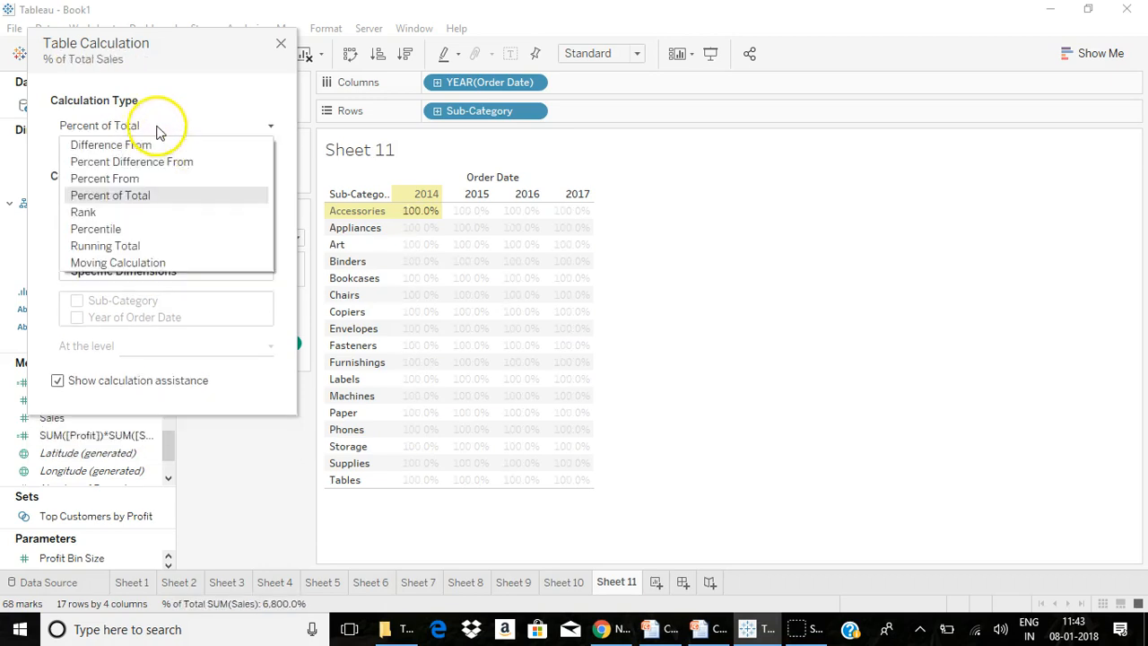
click(141, 213)
click(157, 130)
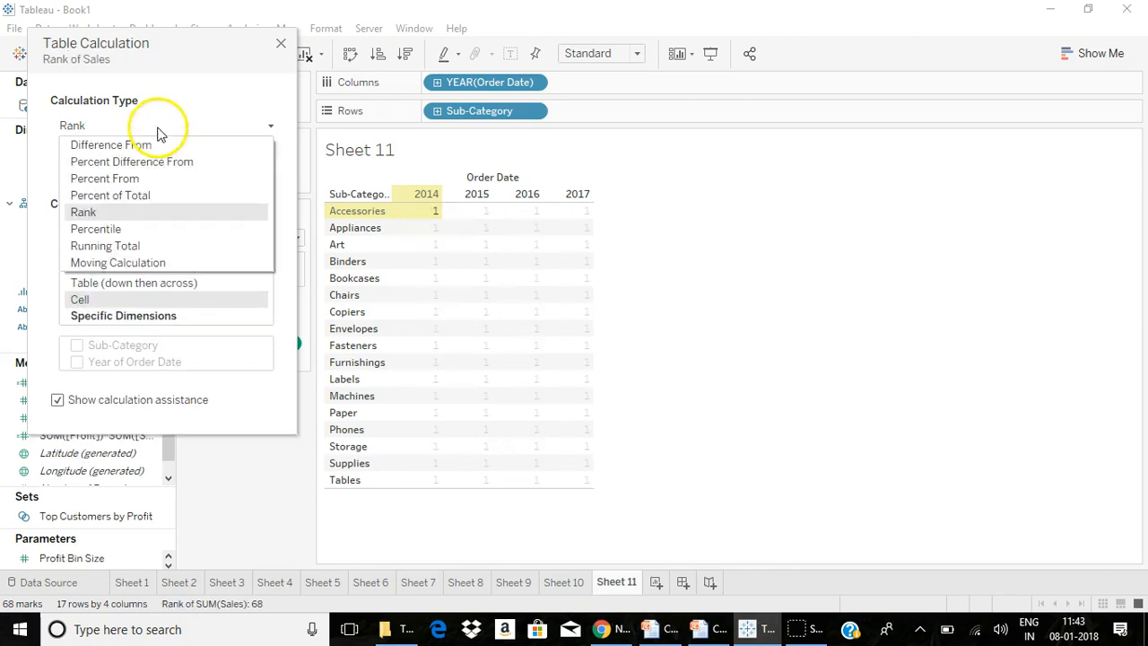
click(146, 245)
click(162, 141)
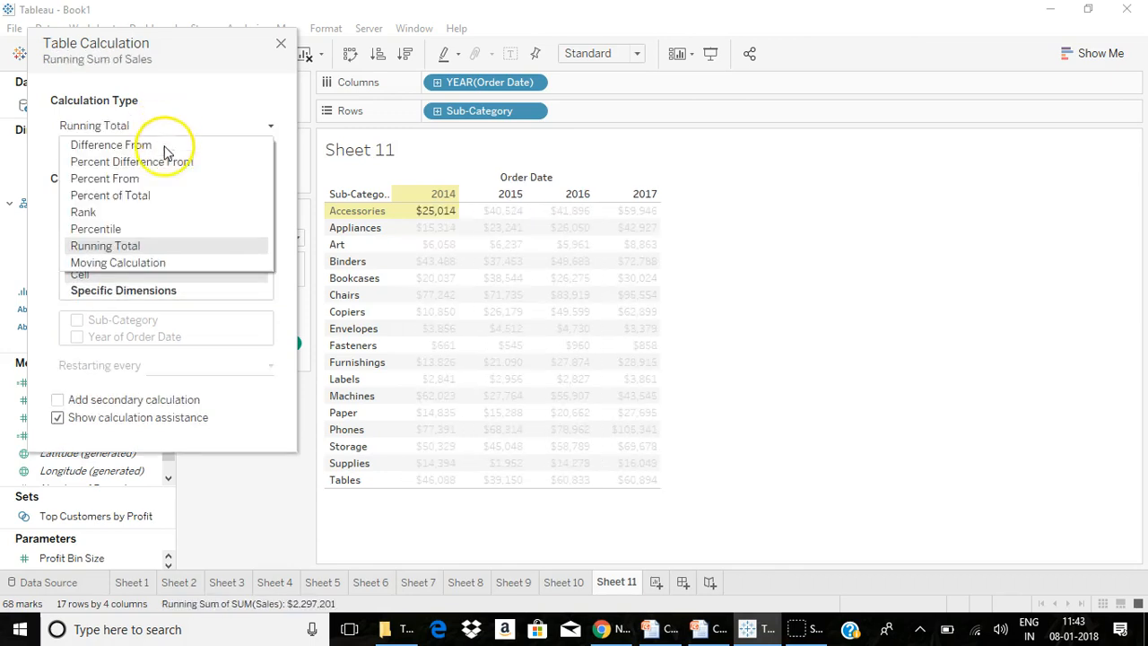
click(151, 261)
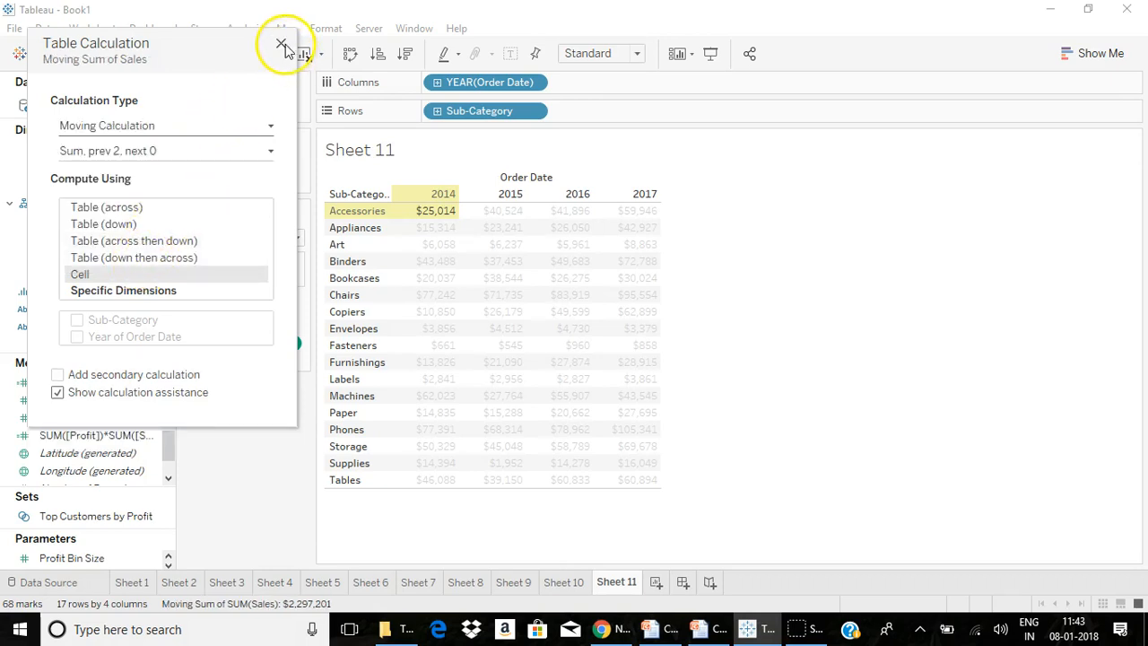
click(282, 45)
Step: Apply the Compound Growth Rate quick table calculation to the Sales values
right_click(290, 342)
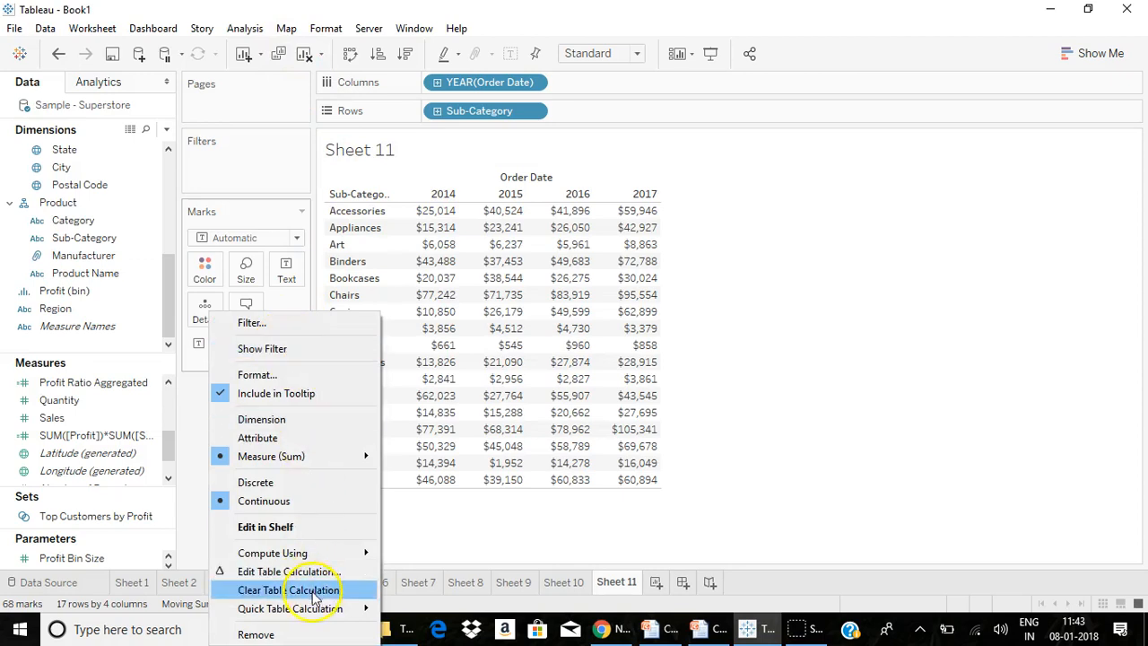
mouse_move(302, 607)
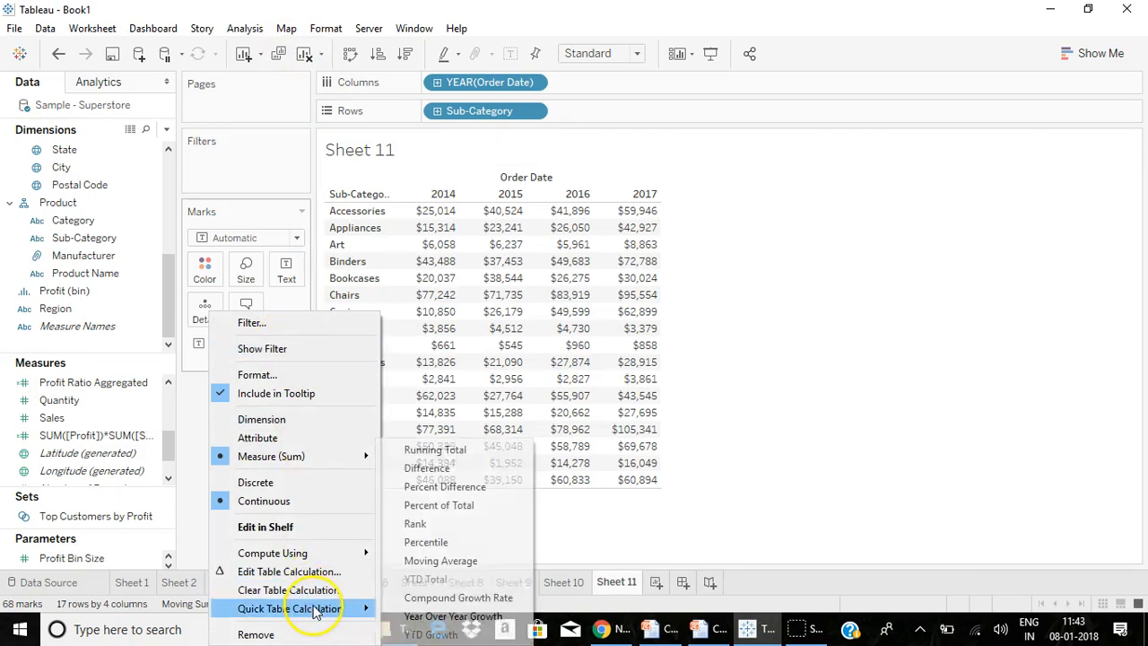
click(444, 597)
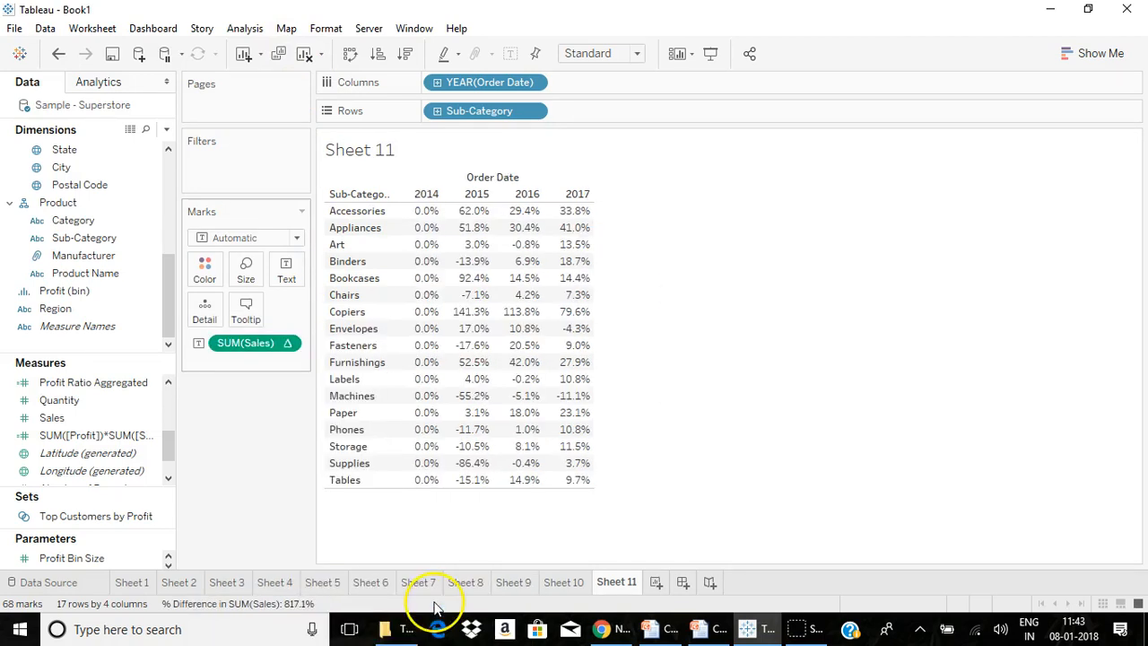
Step: Apply the Year Over Year Growth quick table calculation to the Sales values
right_click(281, 343)
mouse_move(302, 608)
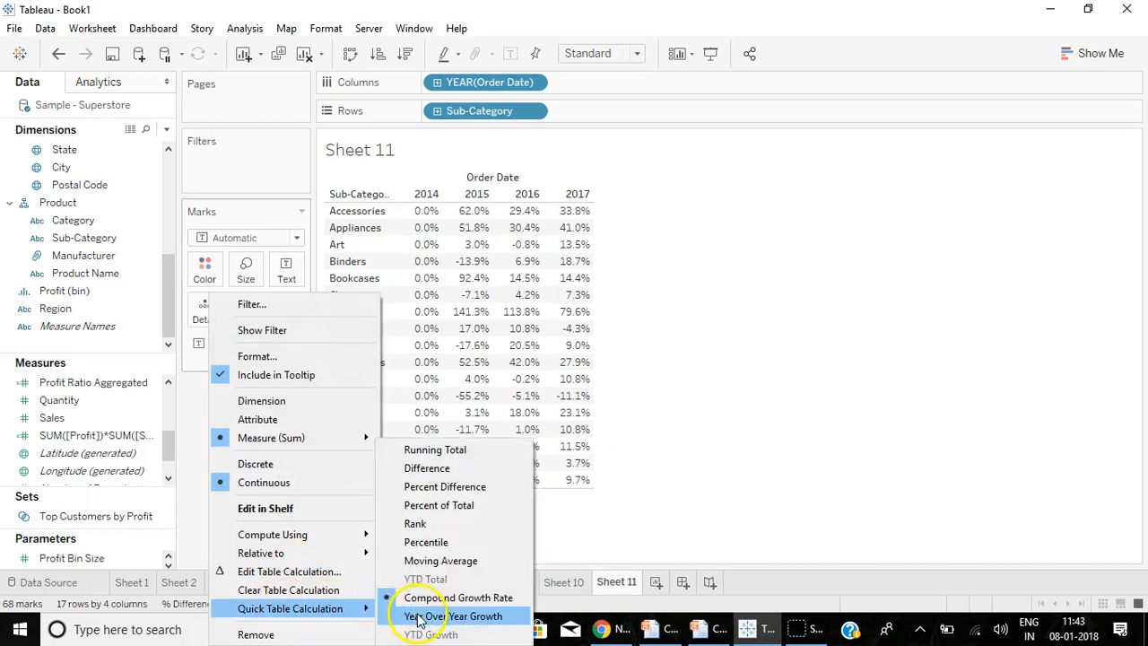
click(453, 616)
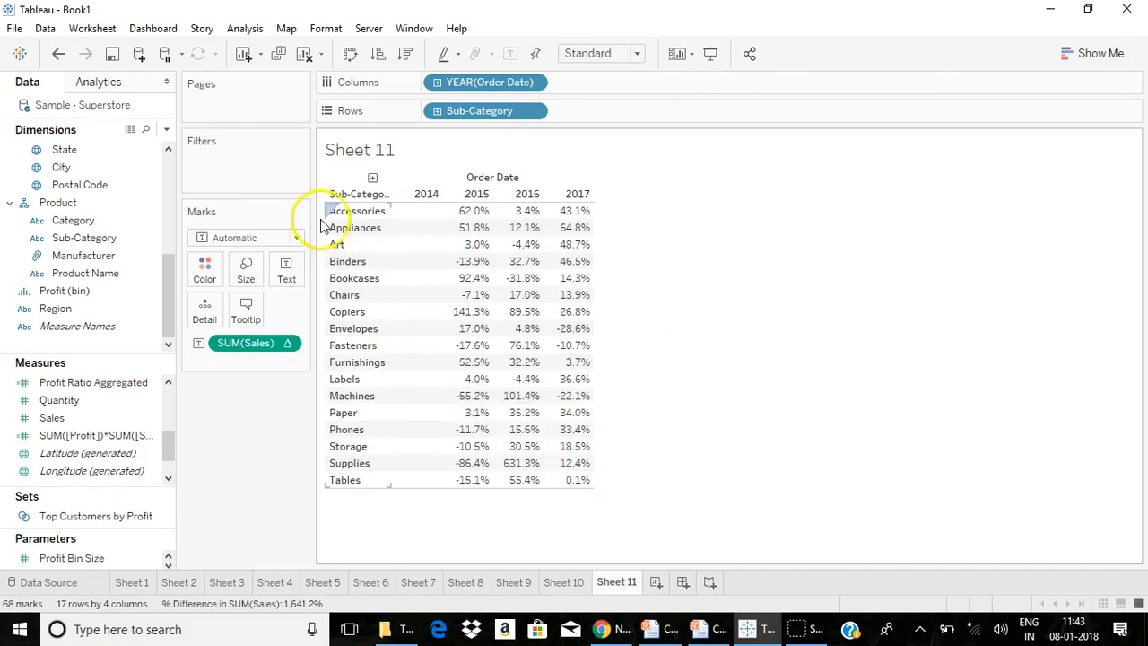
mouse_move(582, 261)
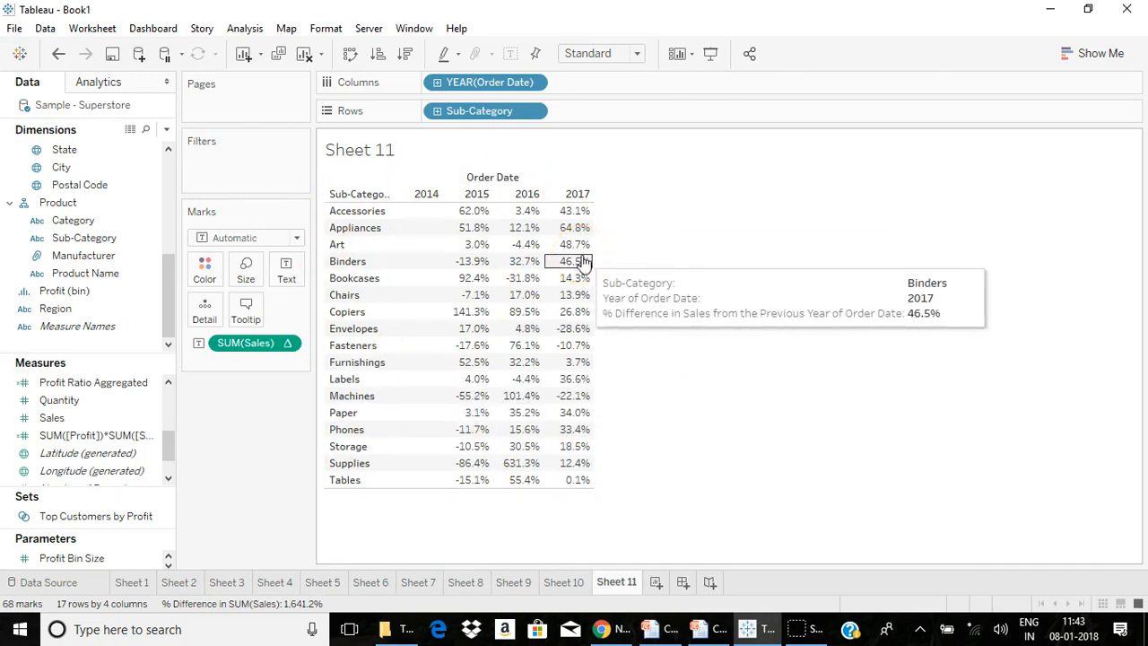
drag(539, 112, 395, 205)
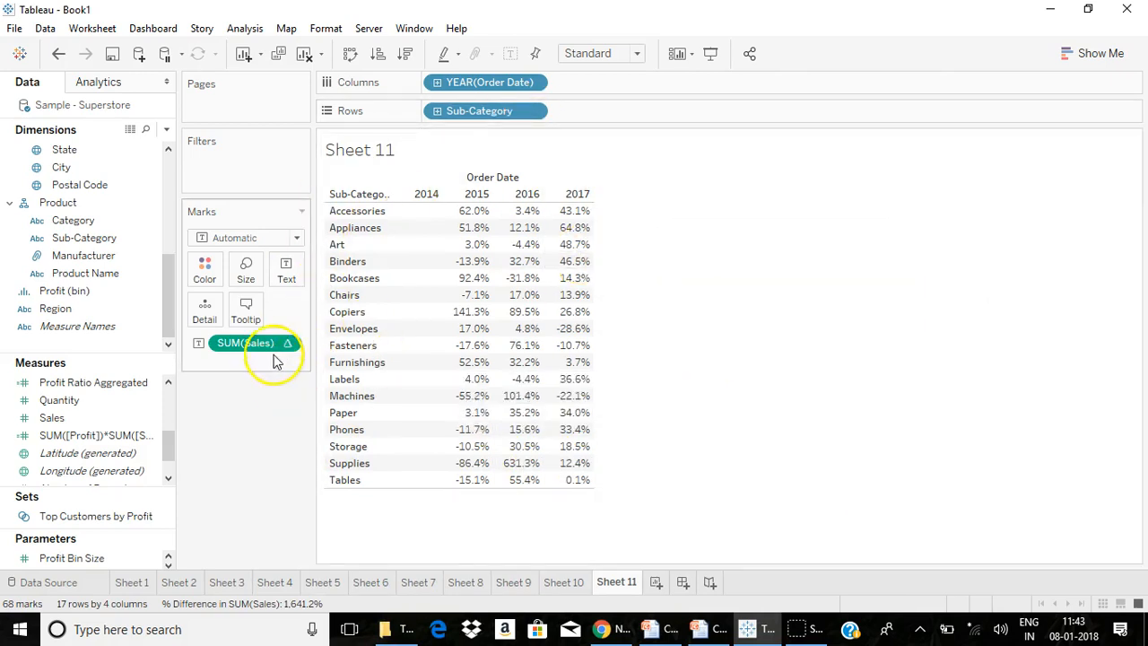
mouse_move(274, 354)
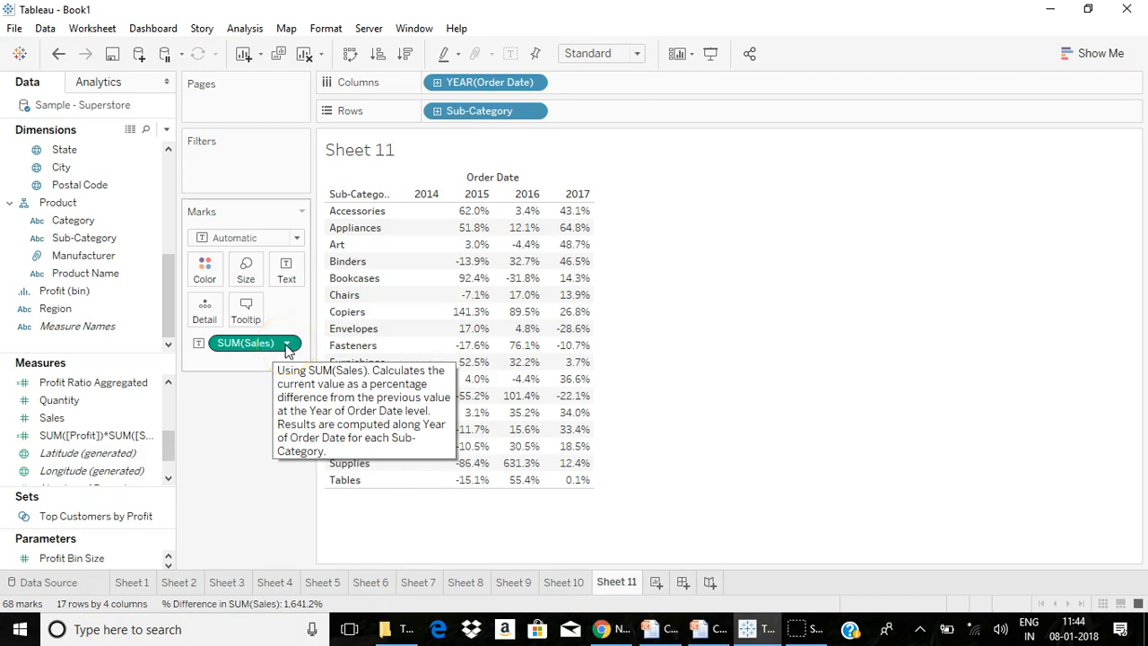
click(287, 345)
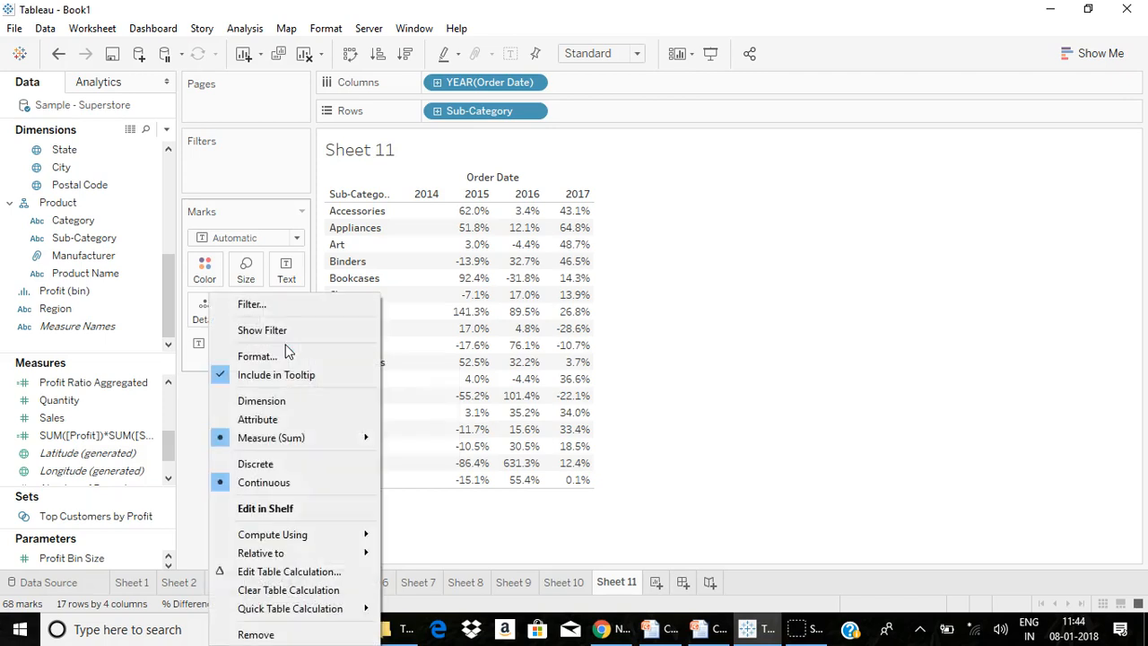
click(274, 553)
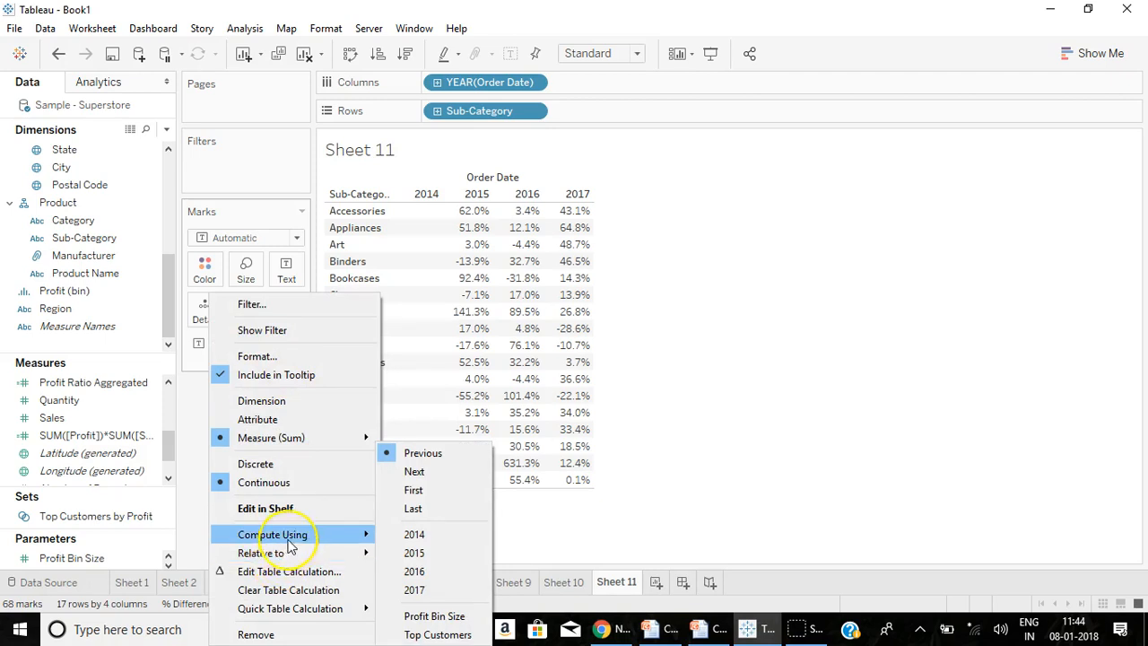
click(288, 539)
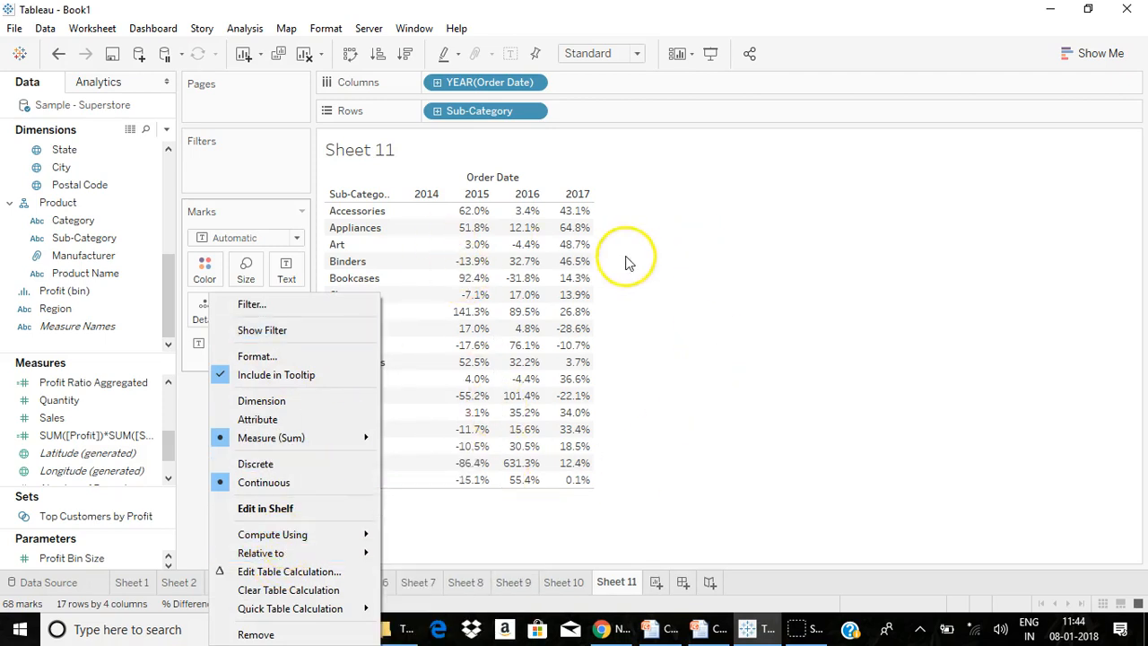
click(777, 354)
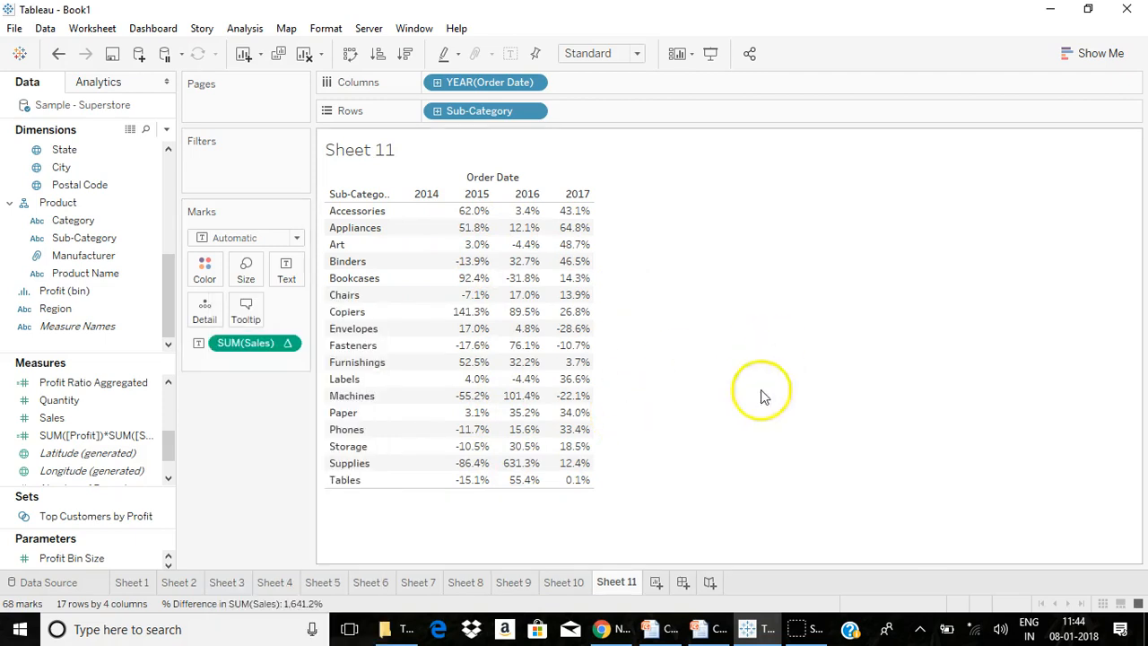
Step: Switch to the Calculations in Tableau presentation in PowerPoint
click(677, 632)
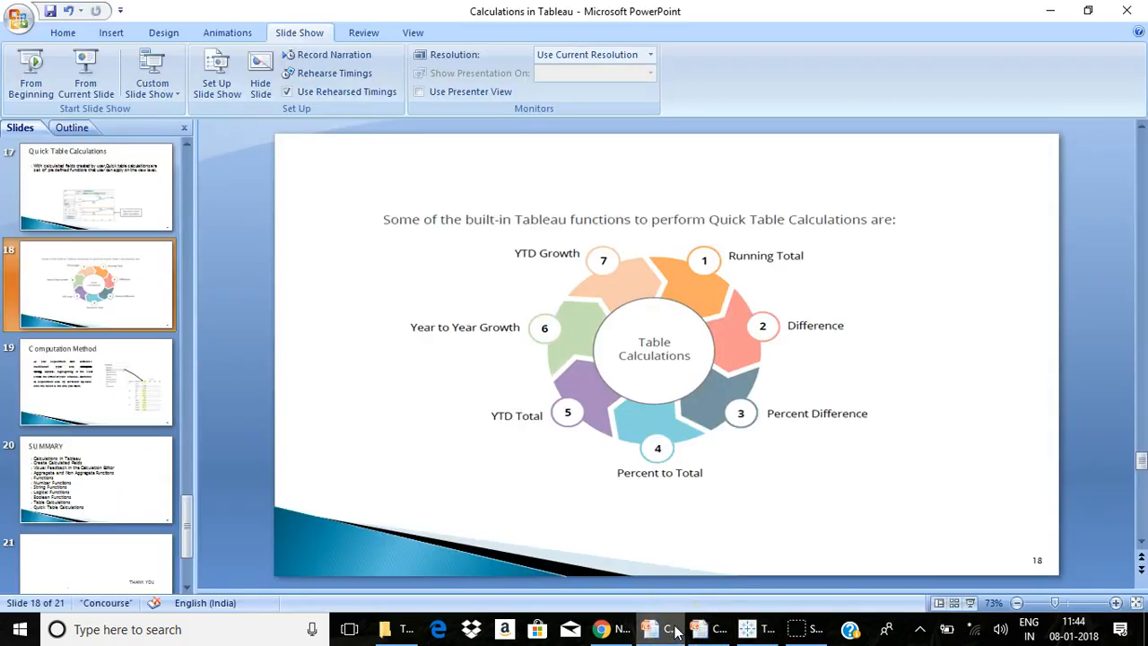